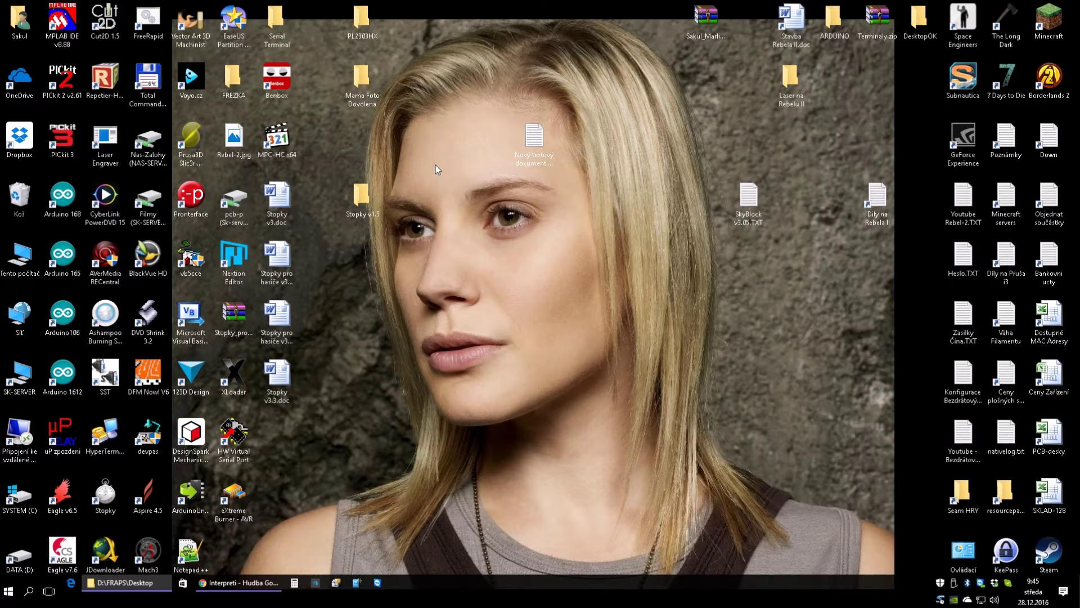
# Switch to Chrome and open the Sakul World website from the Moje weby bookmarks in a new tab.
pyautogui.click(238, 582)
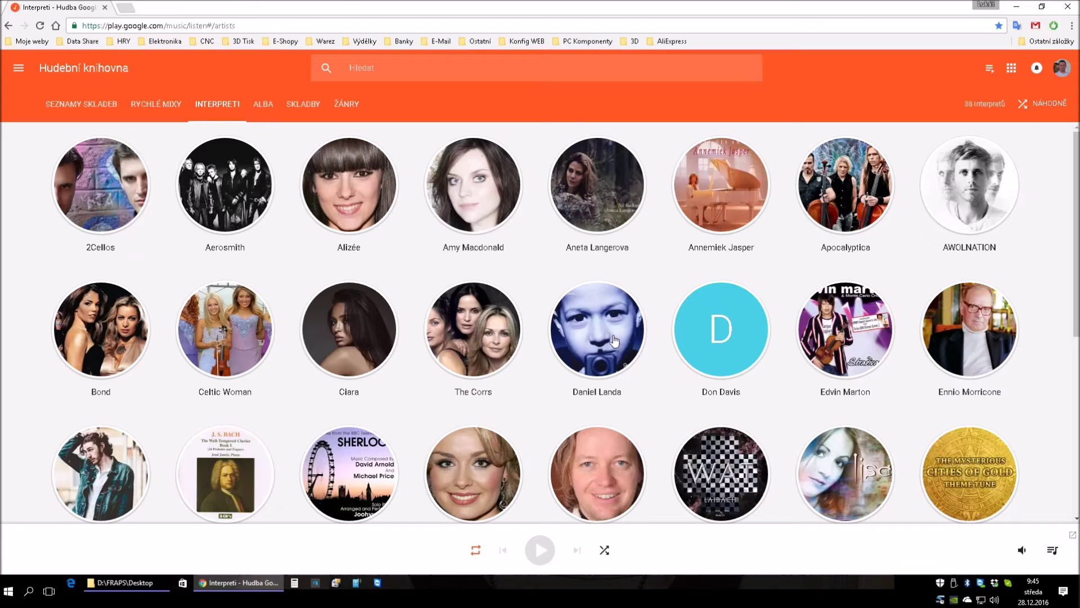
pyautogui.click(127, 7)
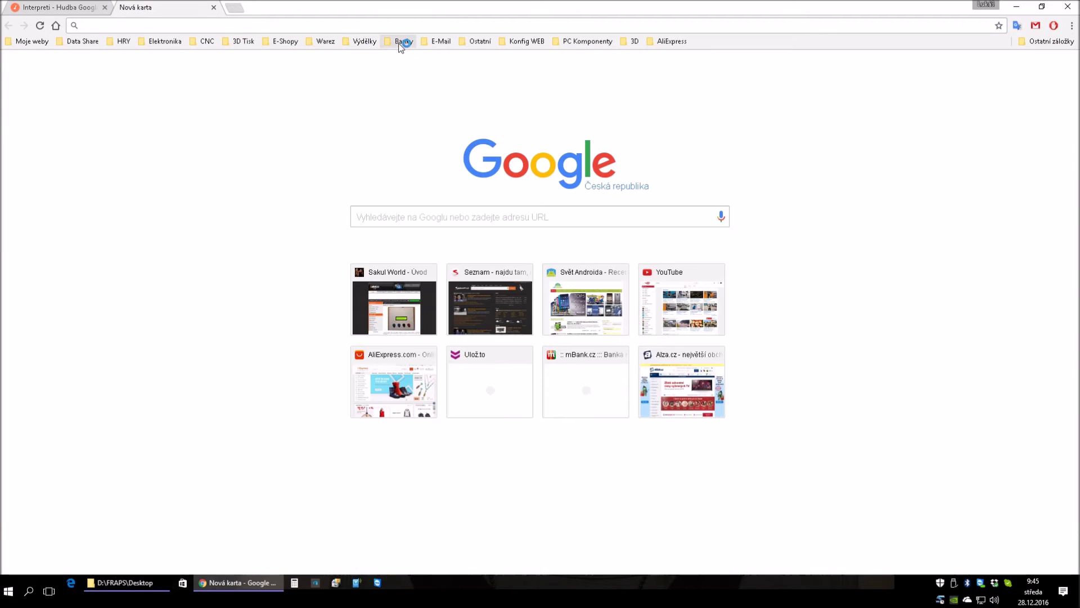
pyautogui.click(31, 41)
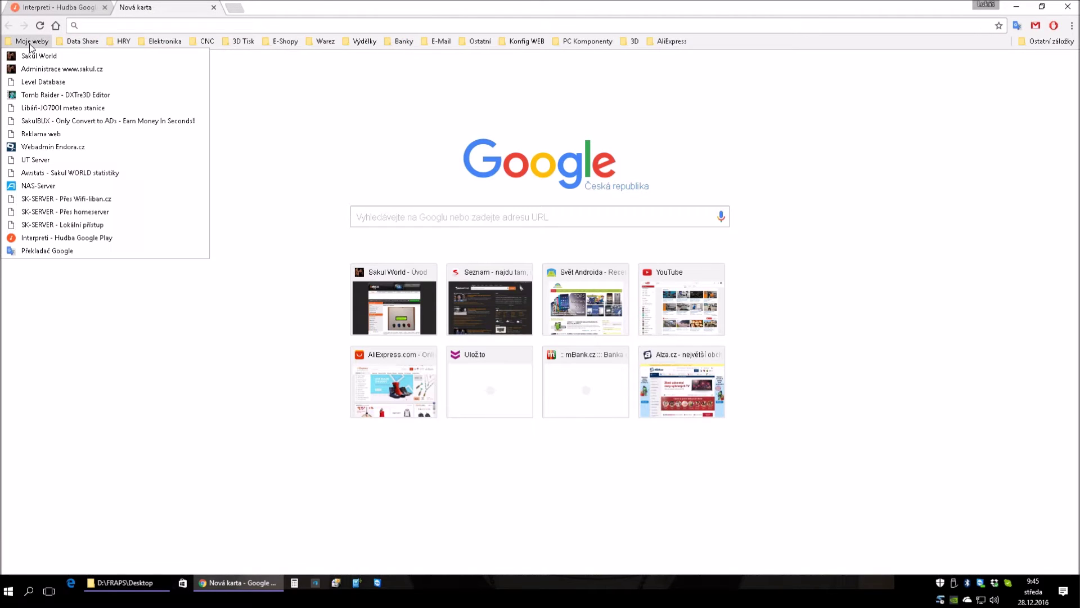
pyautogui.click(46, 59)
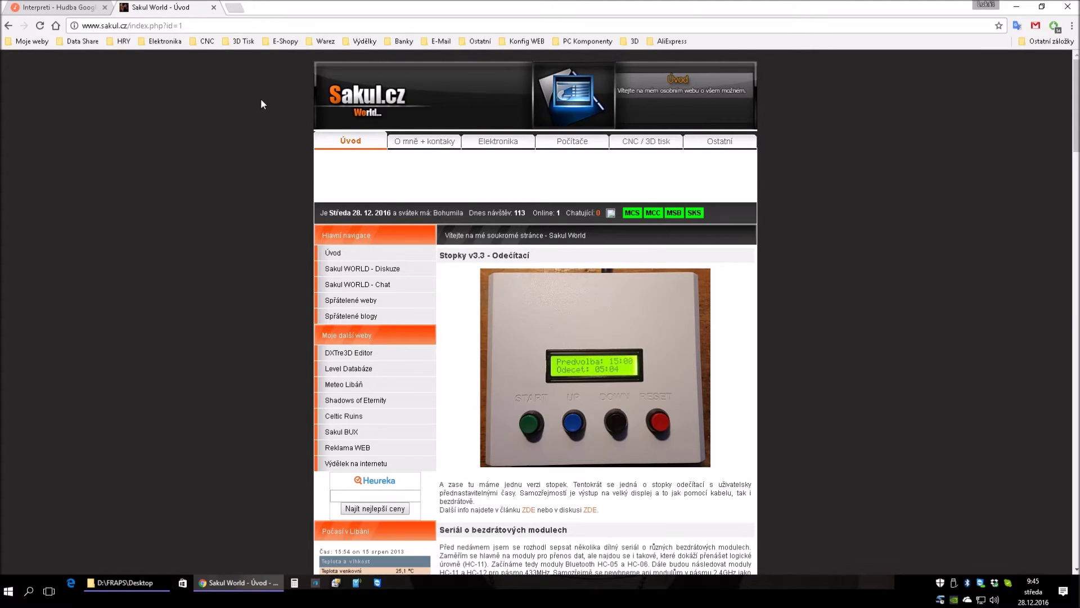
# Open page 2 of the topic "Tiskárna Rebel II a firmware Merlin" in the 3D Tisk section of the Sakul WORLD forum.
pyautogui.click(379, 269)
pyautogui.click(50, 366)
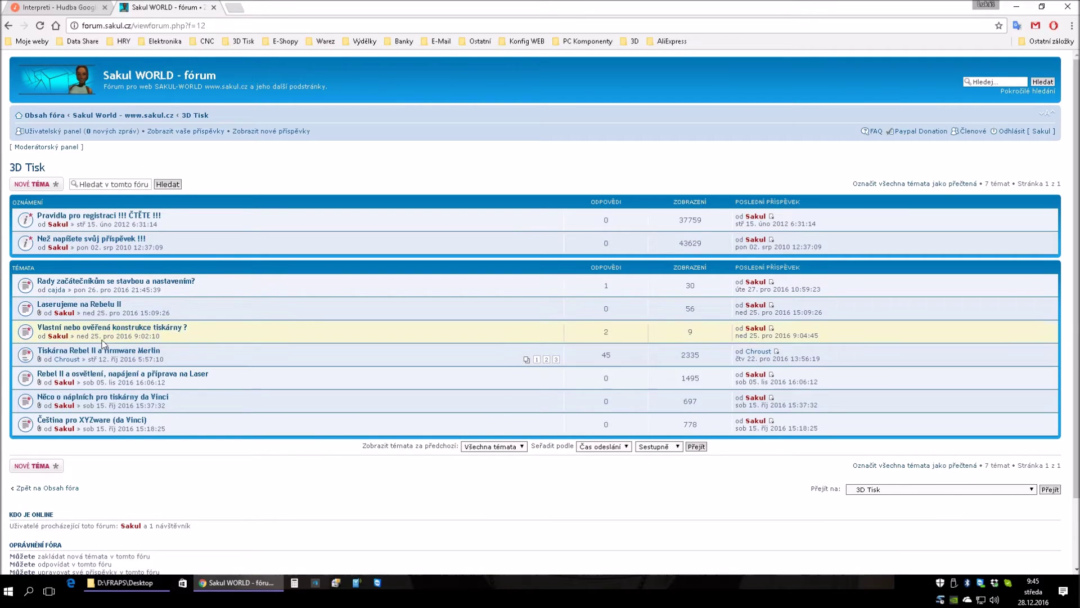
pyautogui.click(547, 360)
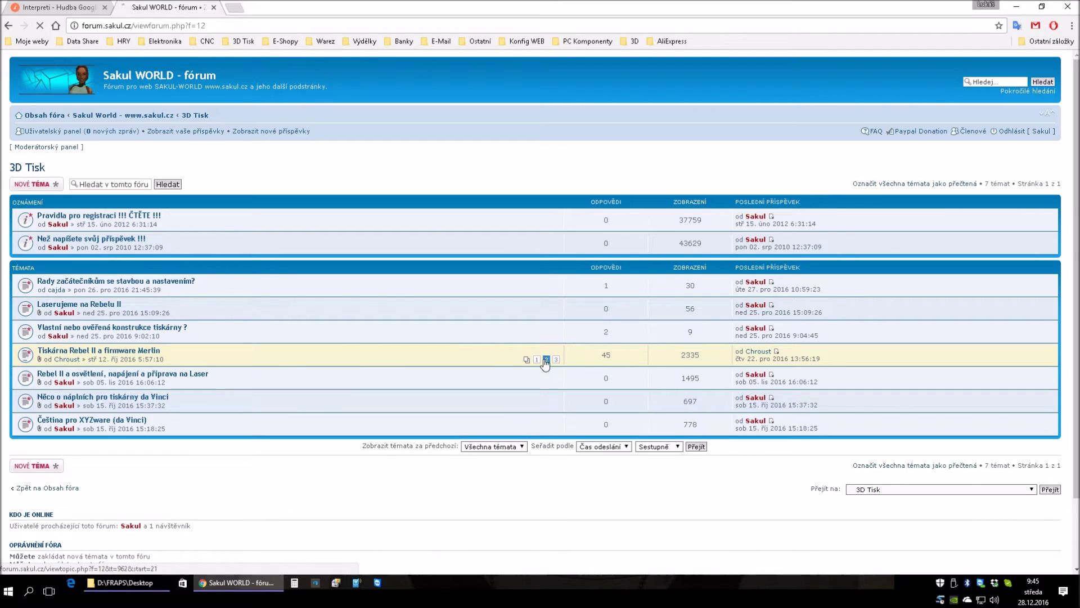
# Locate the post in the topic that has the Sakul firmware Rebel II.zip attachment.
pyautogui.scroll(-15, 360, 313)
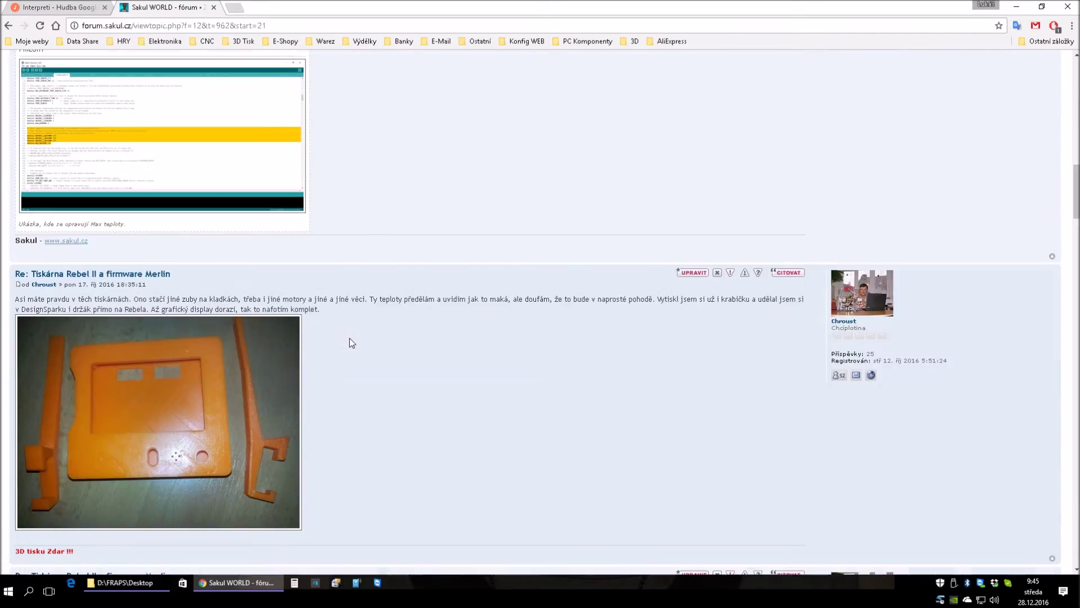
pyautogui.scroll(-20, 349, 338)
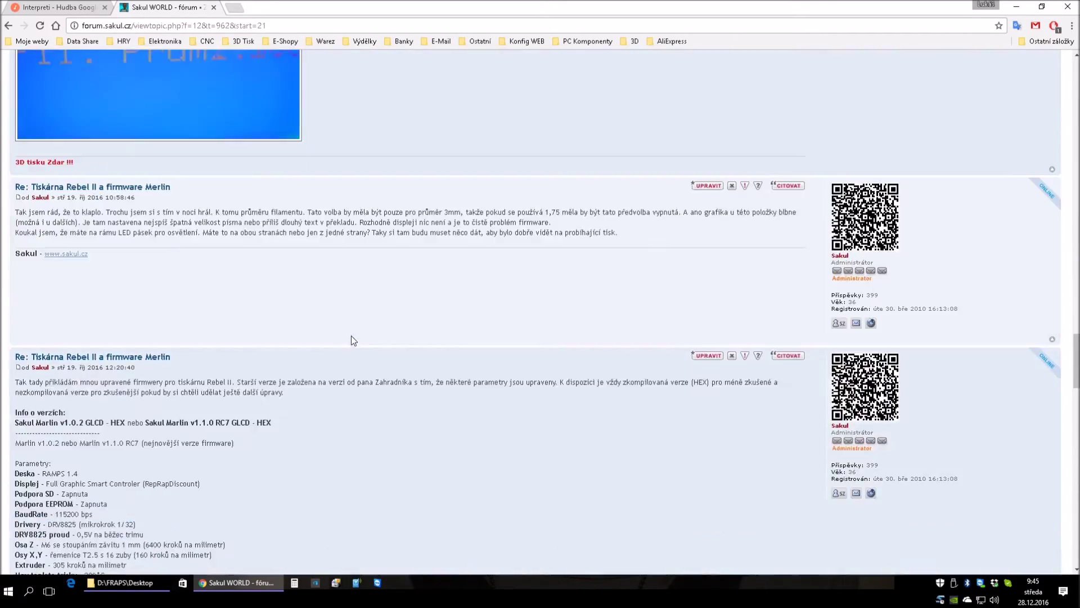
pyautogui.scroll(-6, 351, 337)
pyautogui.scroll(3, 350, 339)
pyautogui.scroll(-2, 435, 288)
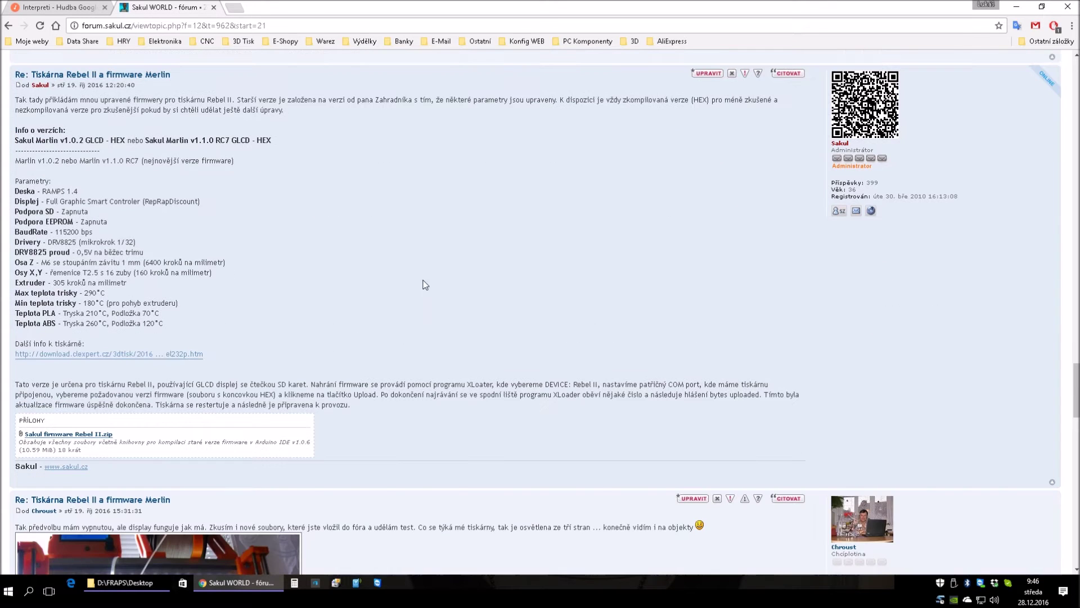
pyautogui.click(39, 435)
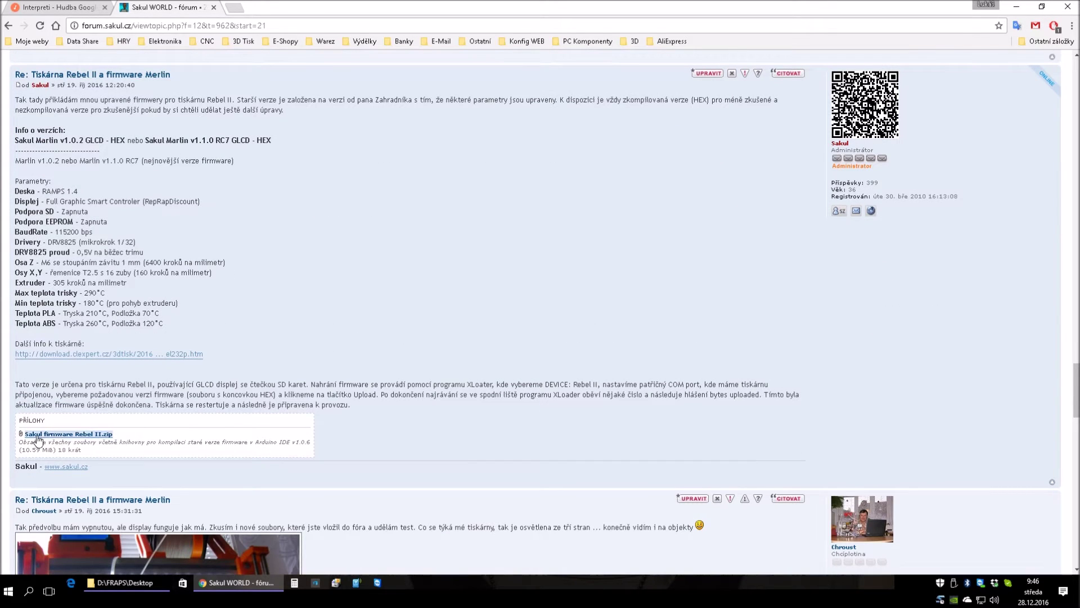
# Highlight the Marlin version numbers 1.0.2 and 1.1.0 RC7 in the firmware post.
pyautogui.scroll(1, 411, 296)
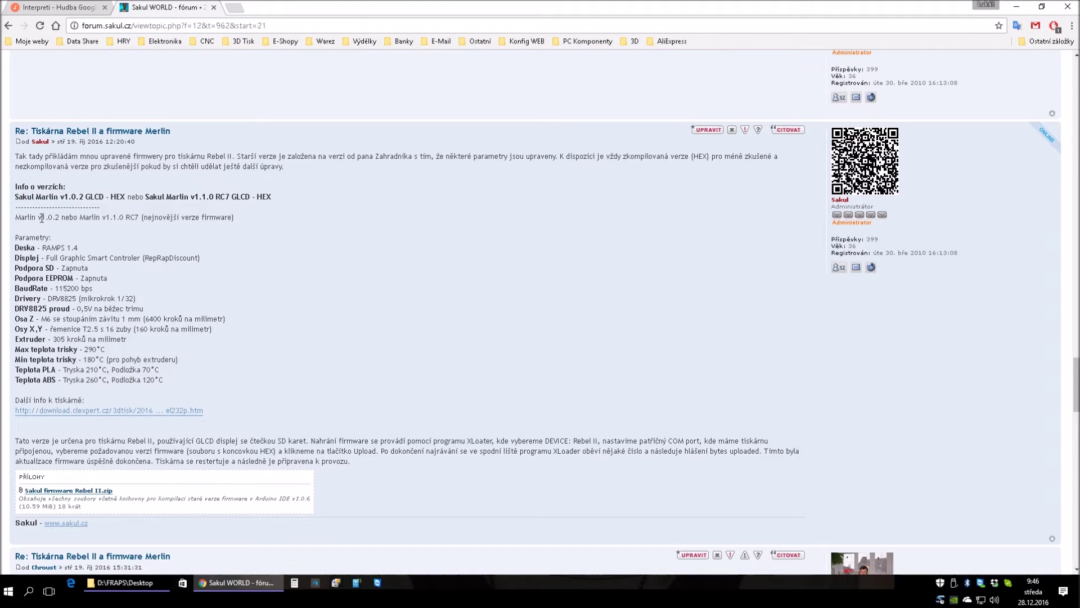
pyautogui.moveTo(42, 217); pyautogui.dragTo(59, 218)
pyautogui.click(97, 218)
pyautogui.moveTo(105, 217); pyautogui.dragTo(139, 216)
pyautogui.click(127, 218)
pyautogui.moveTo(41, 217); pyautogui.dragTo(59, 218)
pyautogui.moveTo(106, 217); pyautogui.dragTo(139, 217)
# Save the Sakul firmware Rebel II.zip attachment to the DOWNLOAD folder on drive D and minimize the browser.
pyautogui.click(62, 490)
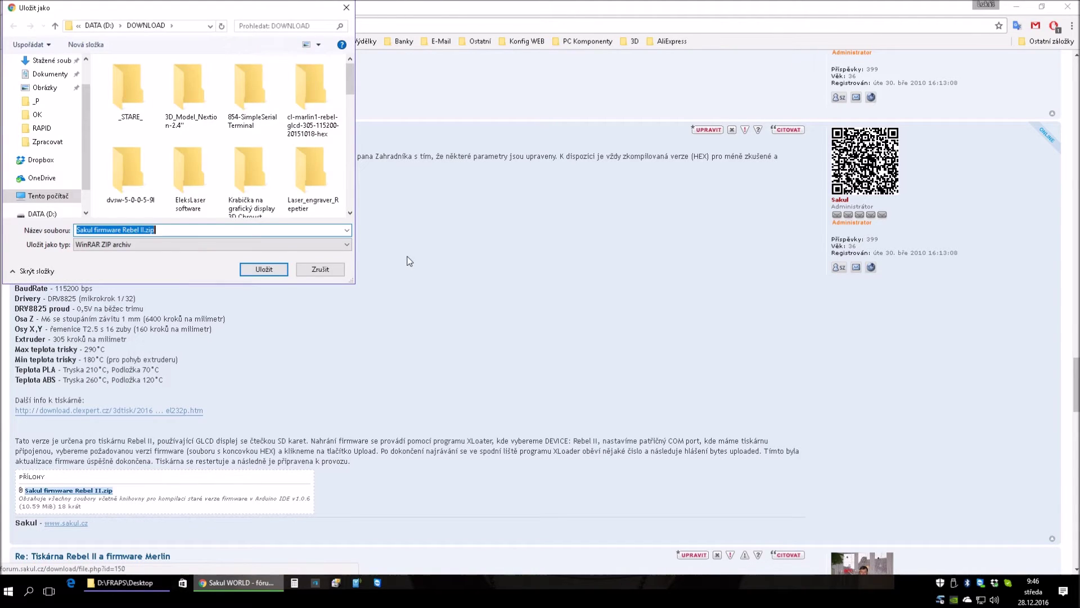
pyautogui.click(265, 270)
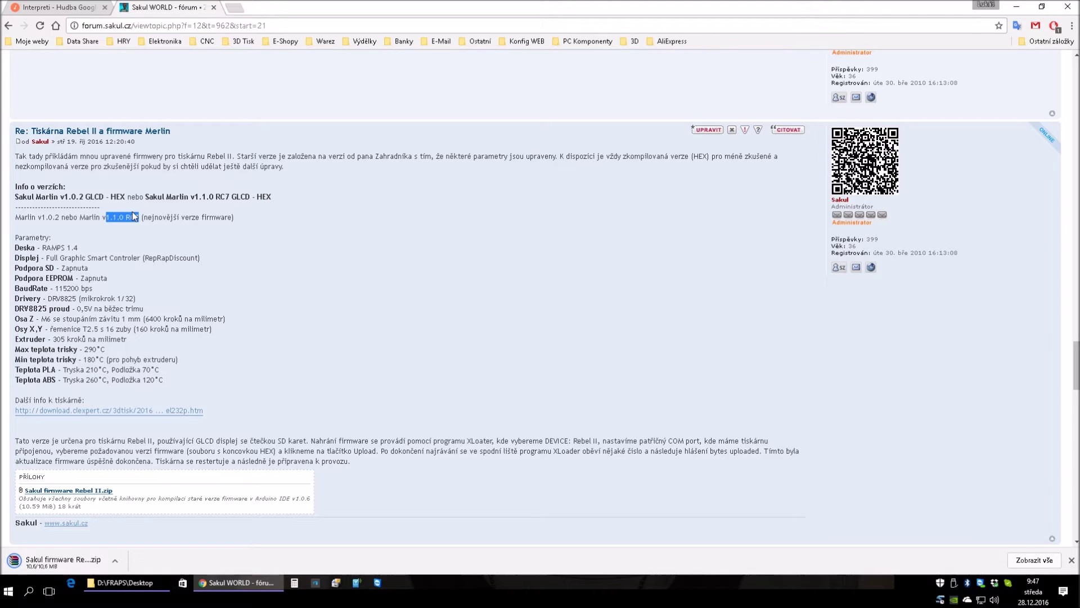
pyautogui.click(1020, 7)
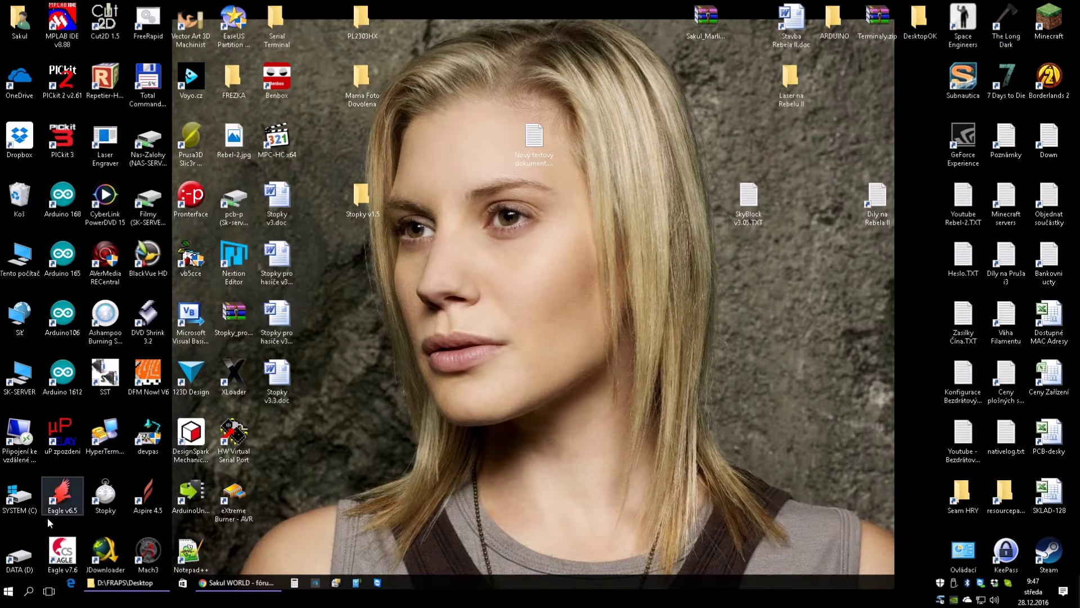
# Open the D:\DOWNLOAD folder in File Explorer and bring it in front of the forum page.
pyautogui.doubleClick(19, 554)
pyautogui.click(522, 249)
pyautogui.doubleClick(522, 249)
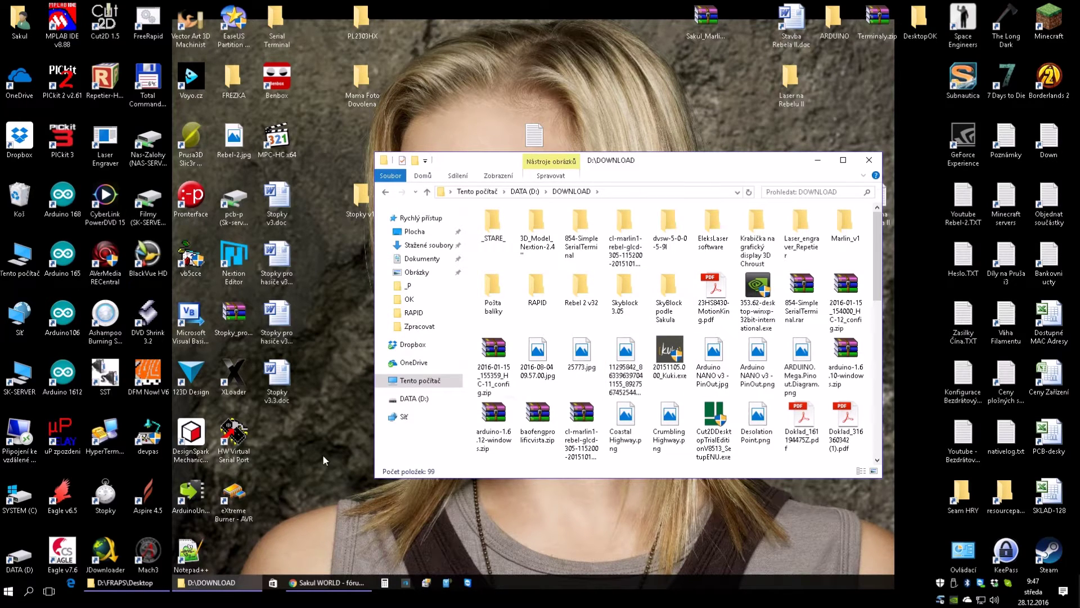
pyautogui.click(326, 582)
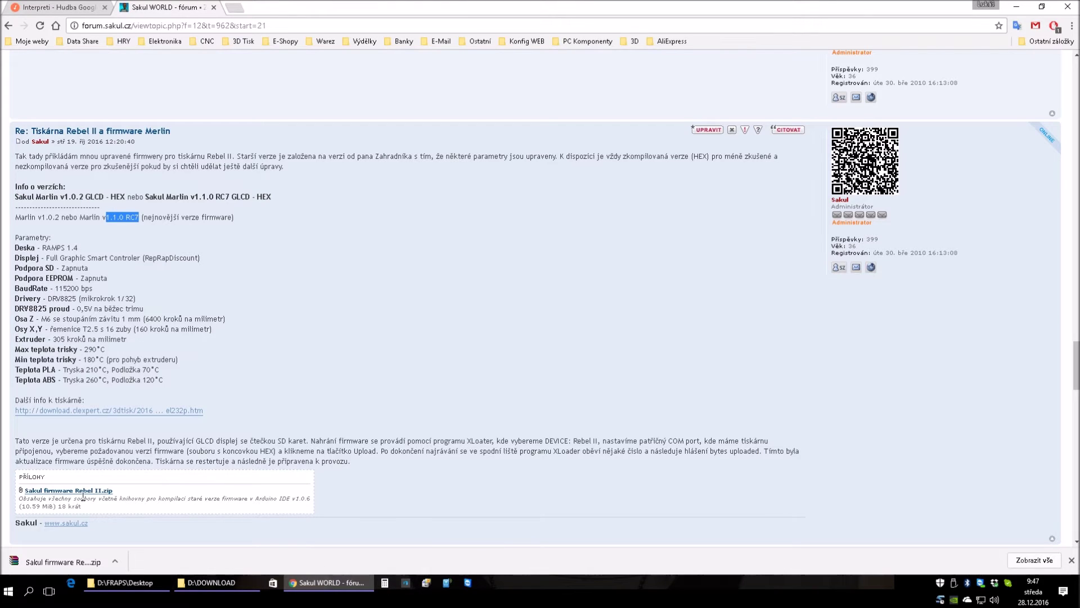
pyautogui.click(214, 583)
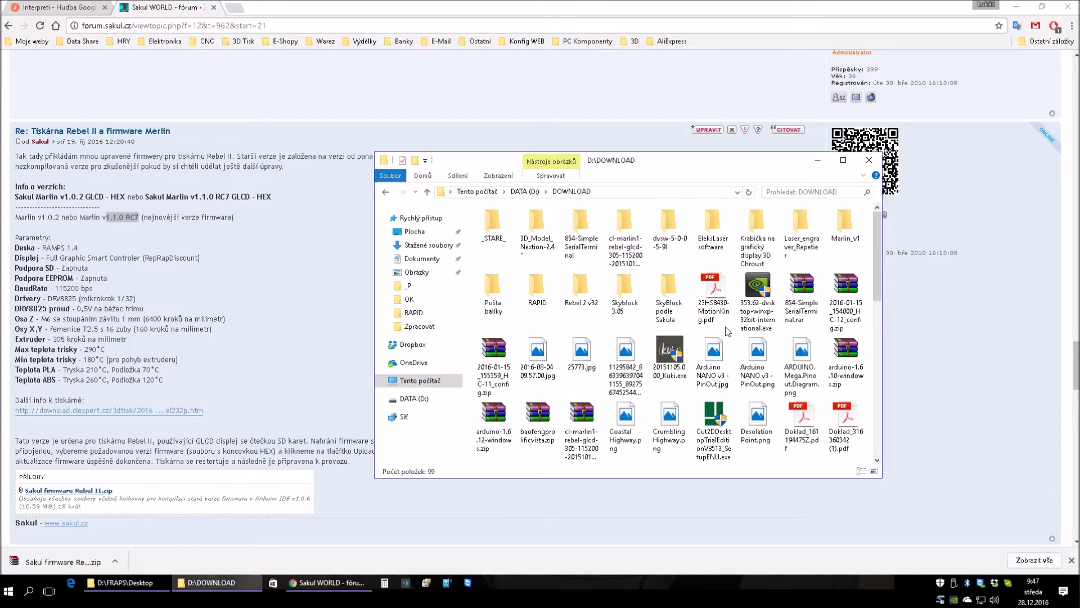
# Find Sakul firmware Rebel II.zip in the DOWNLOAD folder and extract it there.
pyautogui.press('s')
pyautogui.press('s')
pyautogui.press('s')
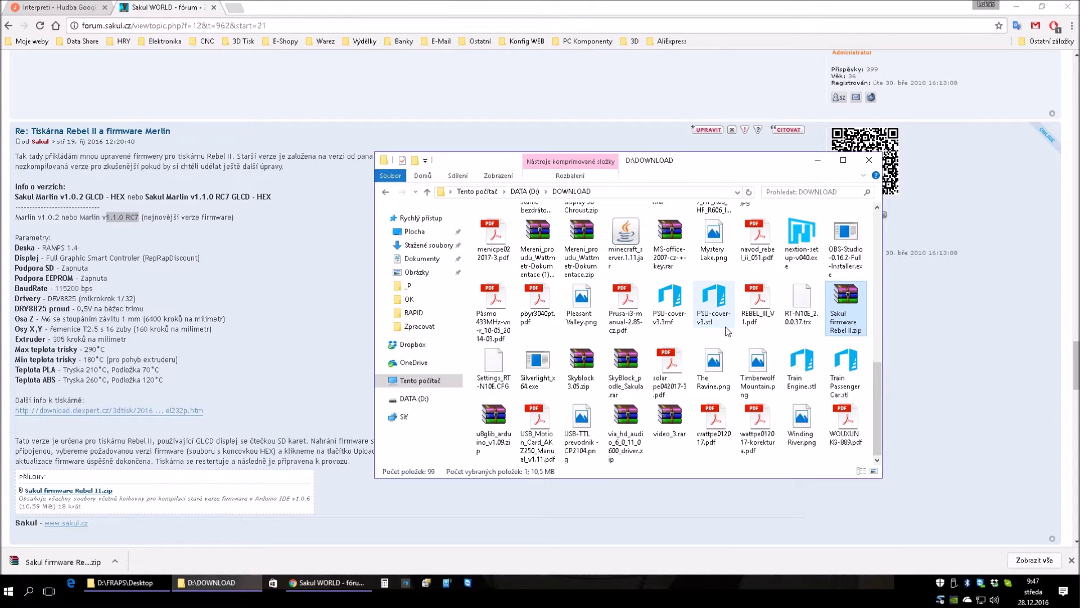
pyautogui.rightClick(846, 298)
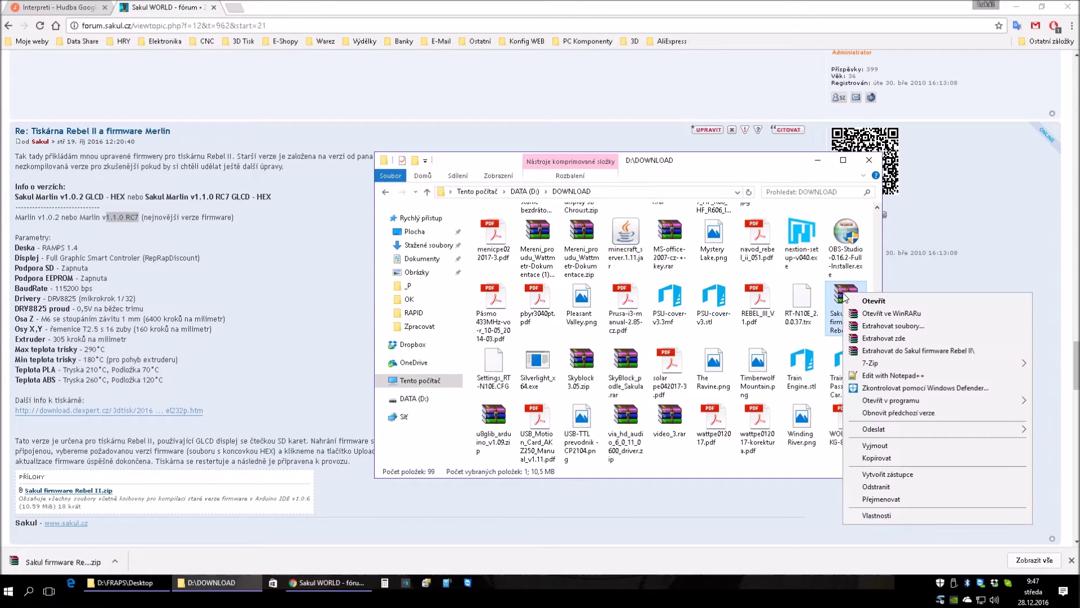
pyautogui.click(890, 340)
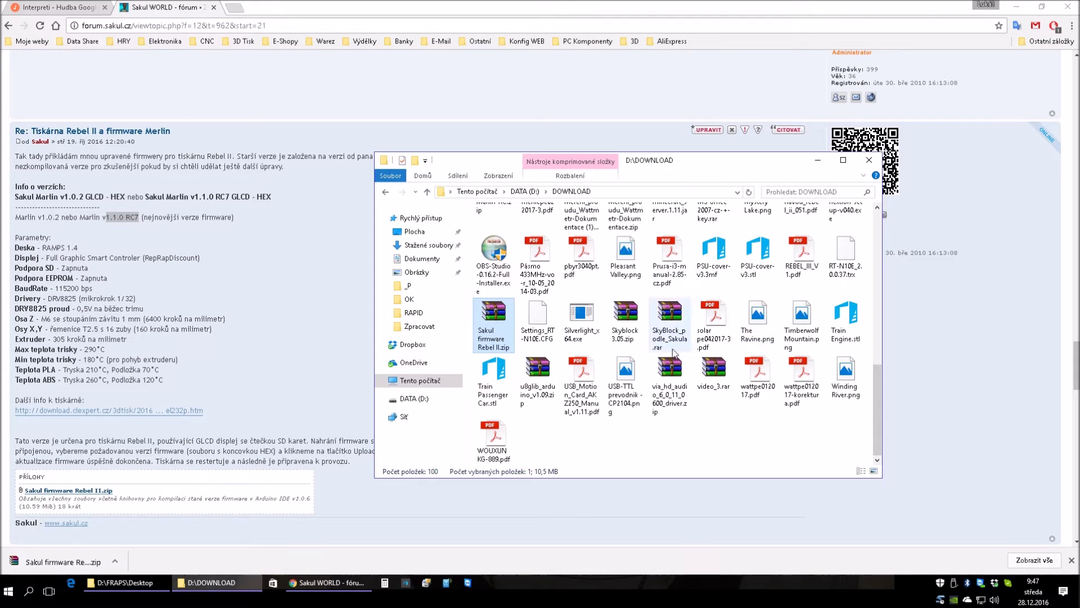
# Inspect the Marlin source files in the Sakul_Marlin_v110RC7_GLCD folder of the extracted Sakul firmware Rebel II folder.
pyautogui.scroll(10, 725, 337)
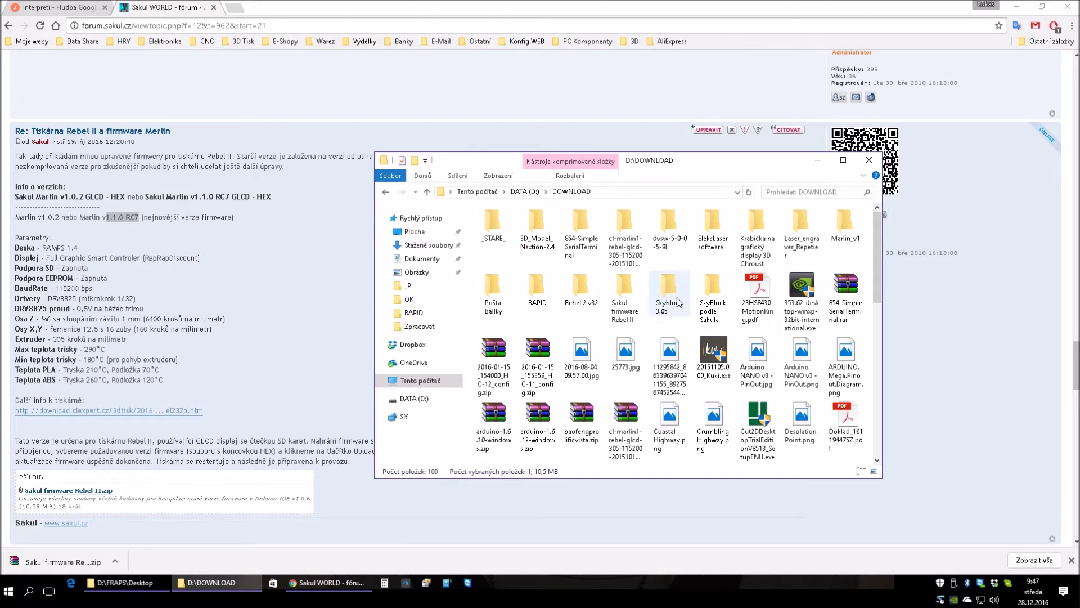
pyautogui.doubleClick(634, 290)
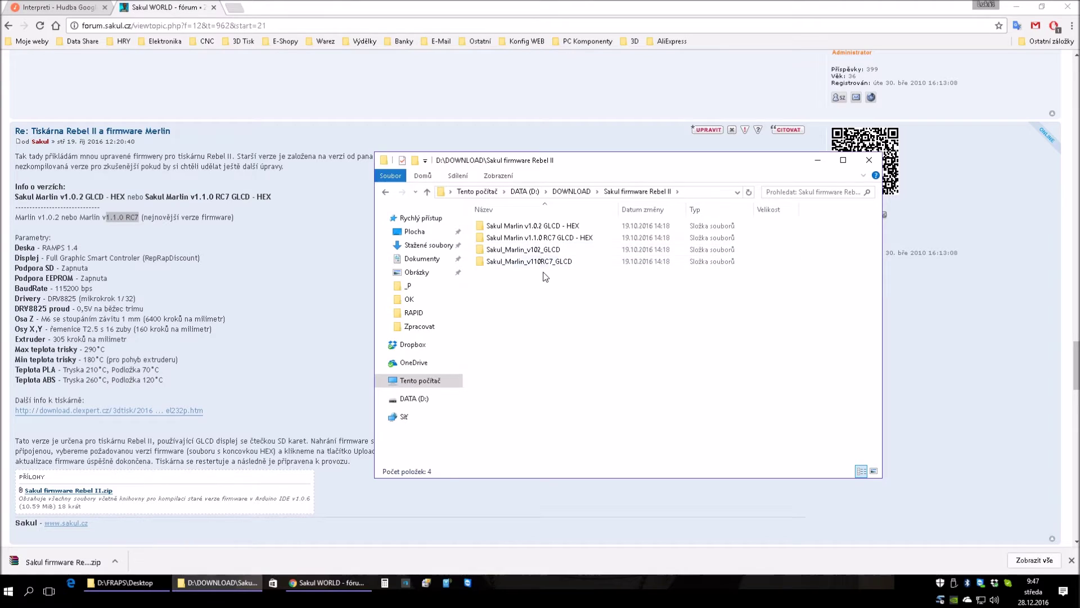
pyautogui.doubleClick(511, 262)
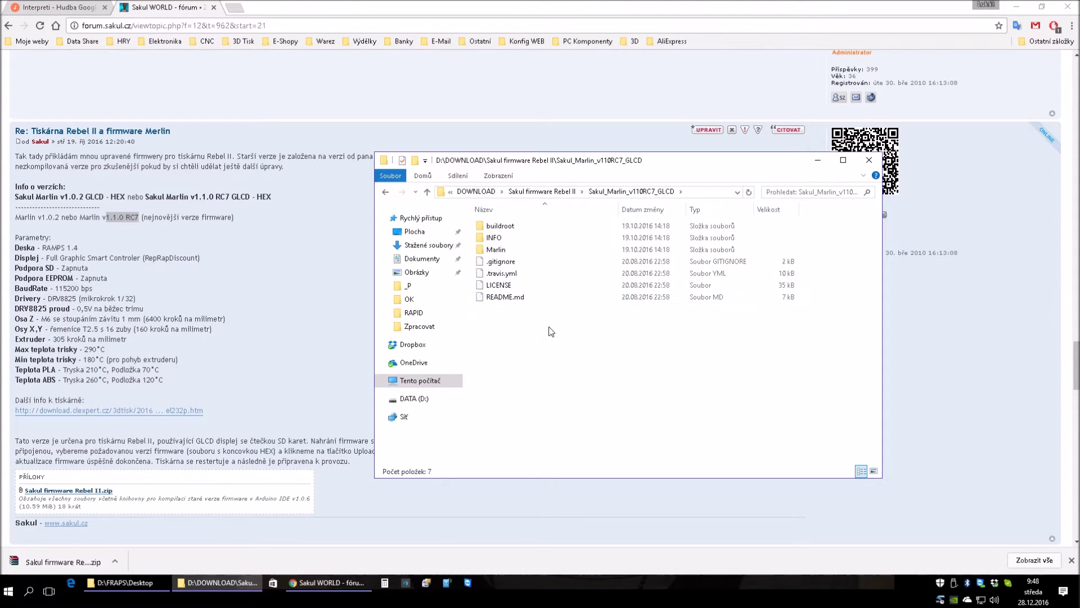
pyautogui.click(499, 253)
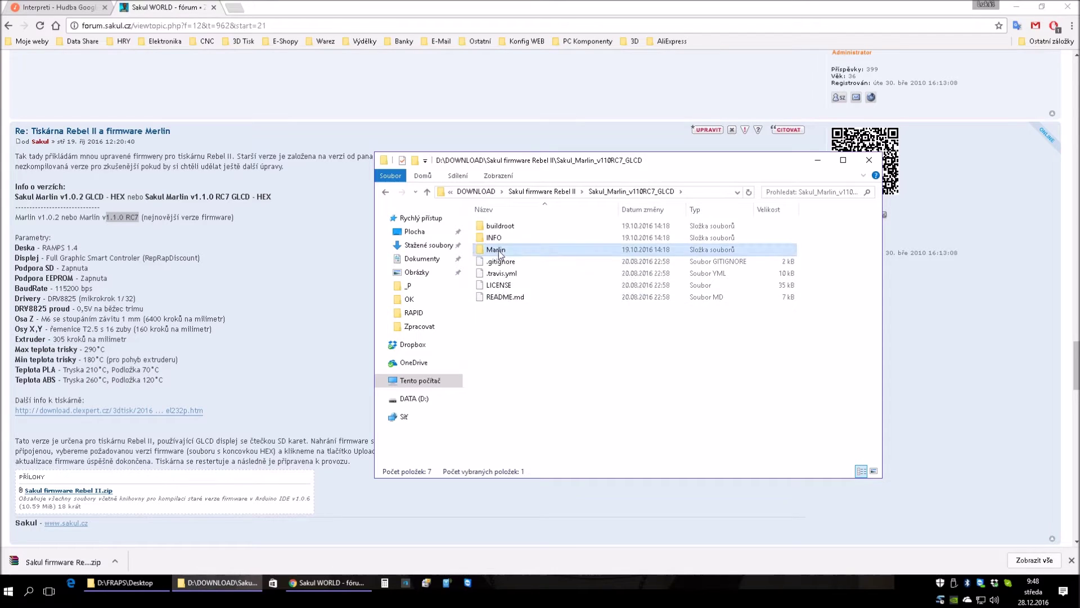
pyautogui.doubleClick(499, 250)
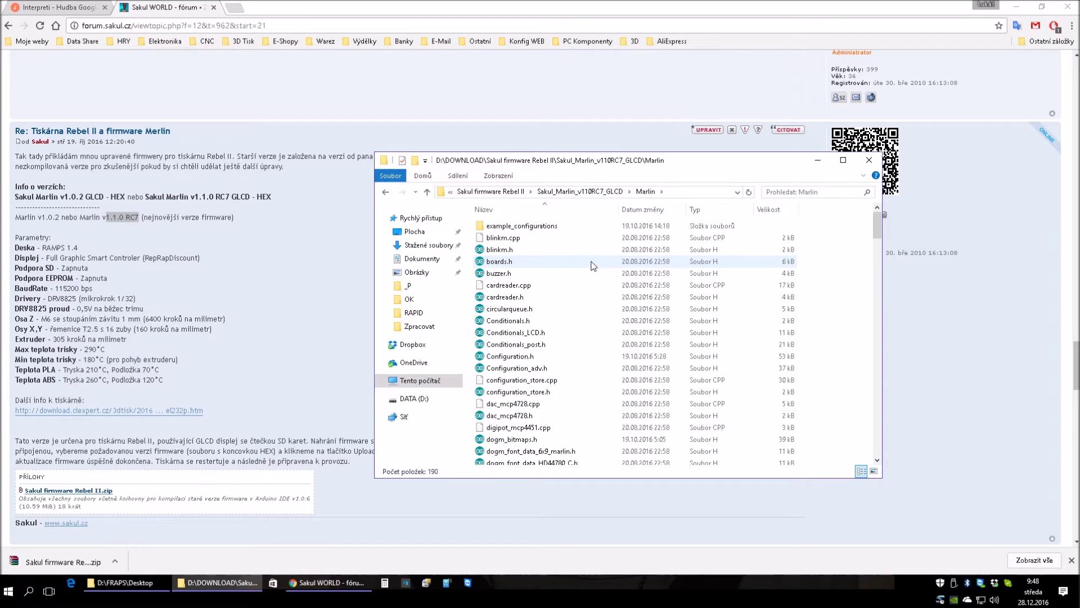
# Go to the Sakul Marlin v1.1.0 RC7 GLCD - HEX folder and select Sakul-Marlin_v1.1.0.RC7_GLCD.hex.
pyautogui.click(385, 192)
pyautogui.click(385, 191)
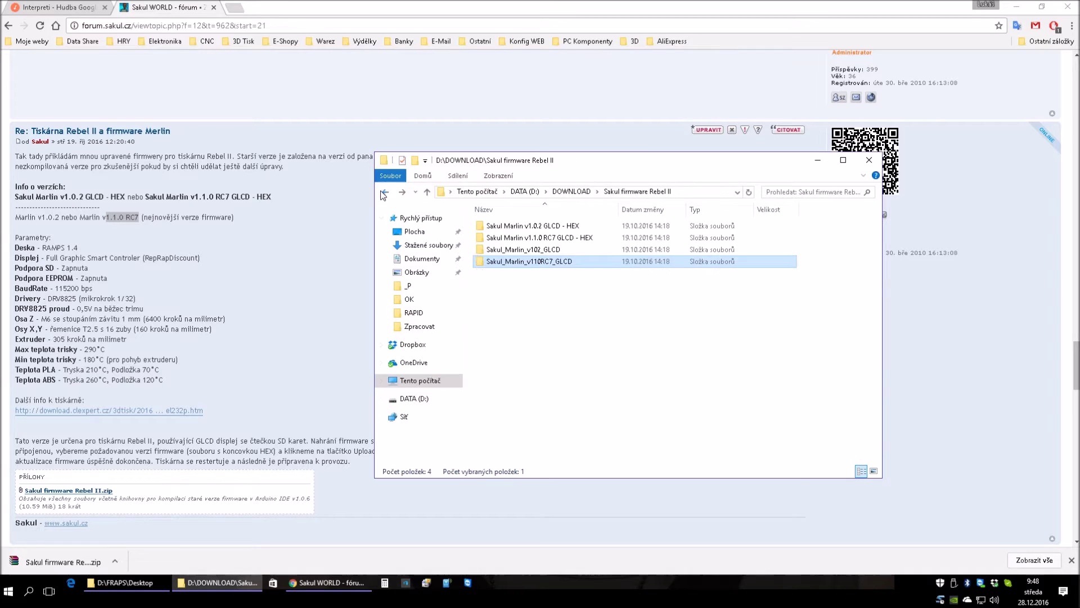
pyautogui.doubleClick(532, 237)
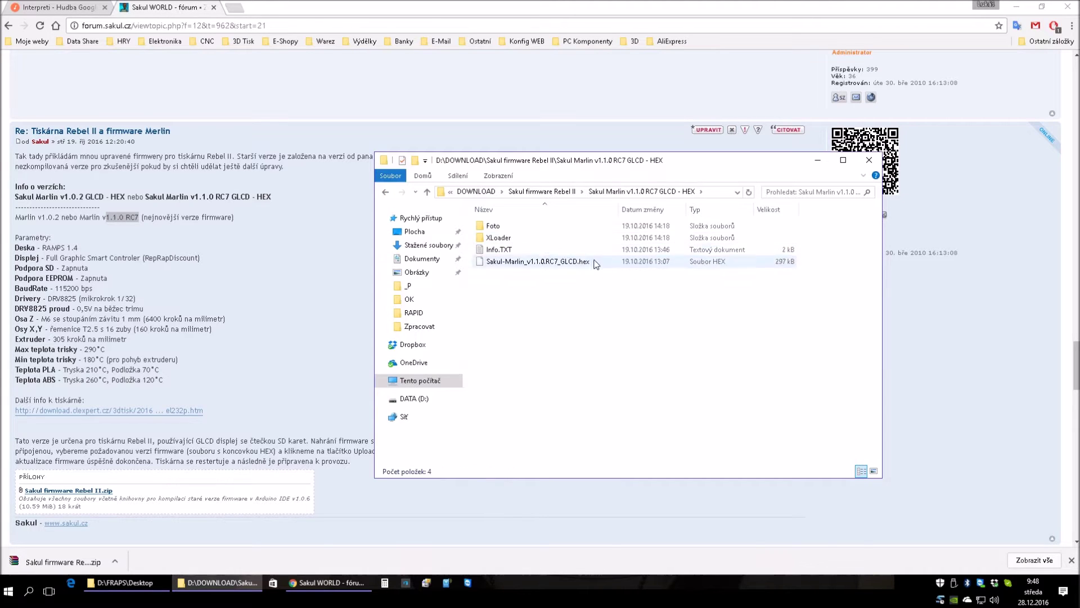
pyautogui.click(539, 262)
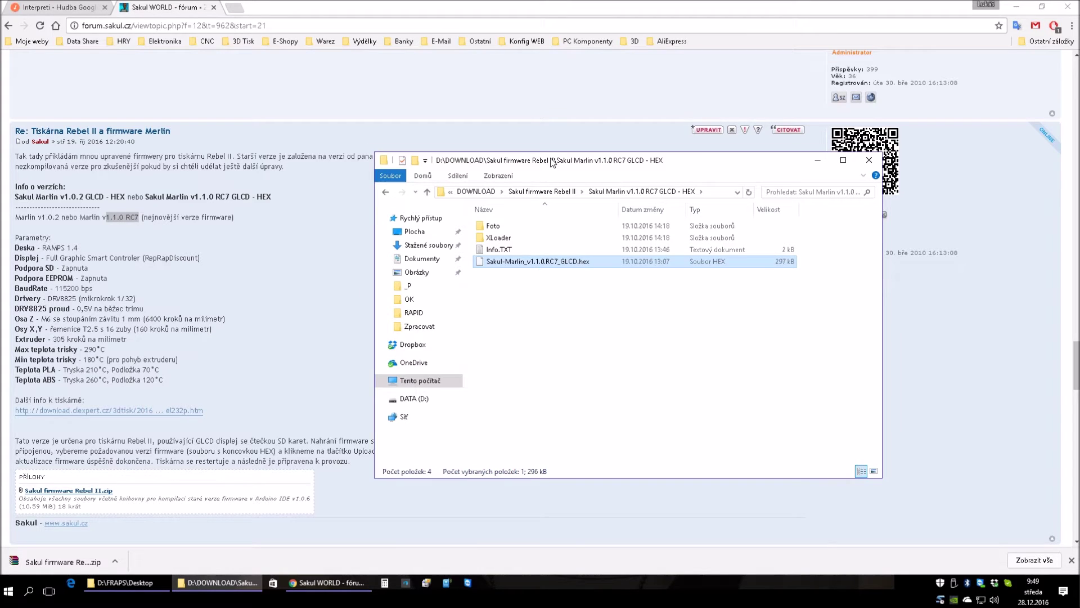
# Return to the Sakul firmware Rebel II folder and select the Sakul_Marlin_v110RC7_GLCD source folder.
pyautogui.moveTo(553, 159); pyautogui.dragTo(535, 113)
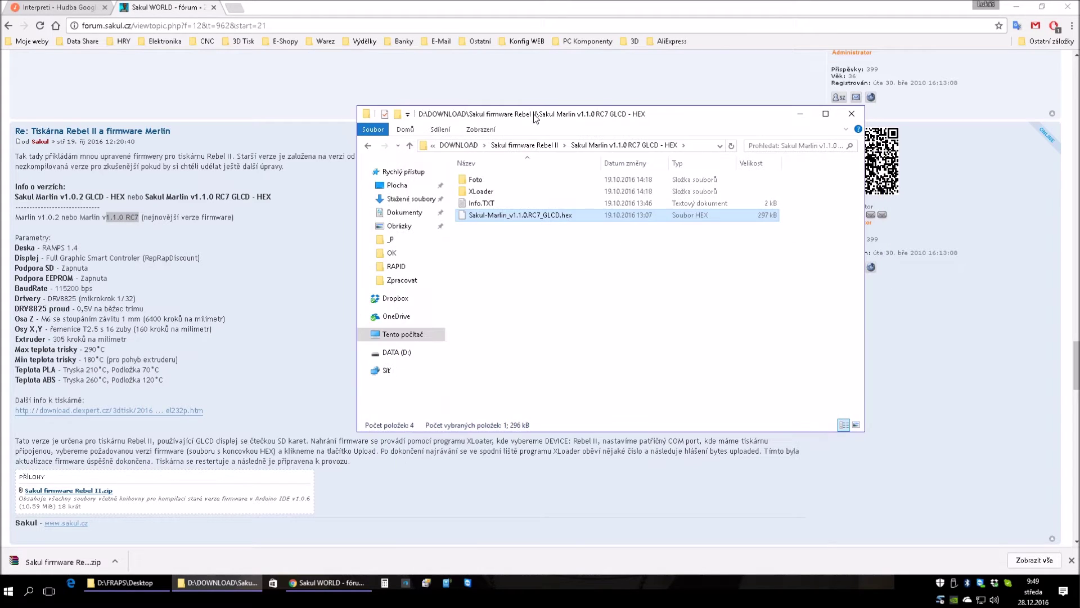
pyautogui.click(368, 145)
pyautogui.click(525, 204)
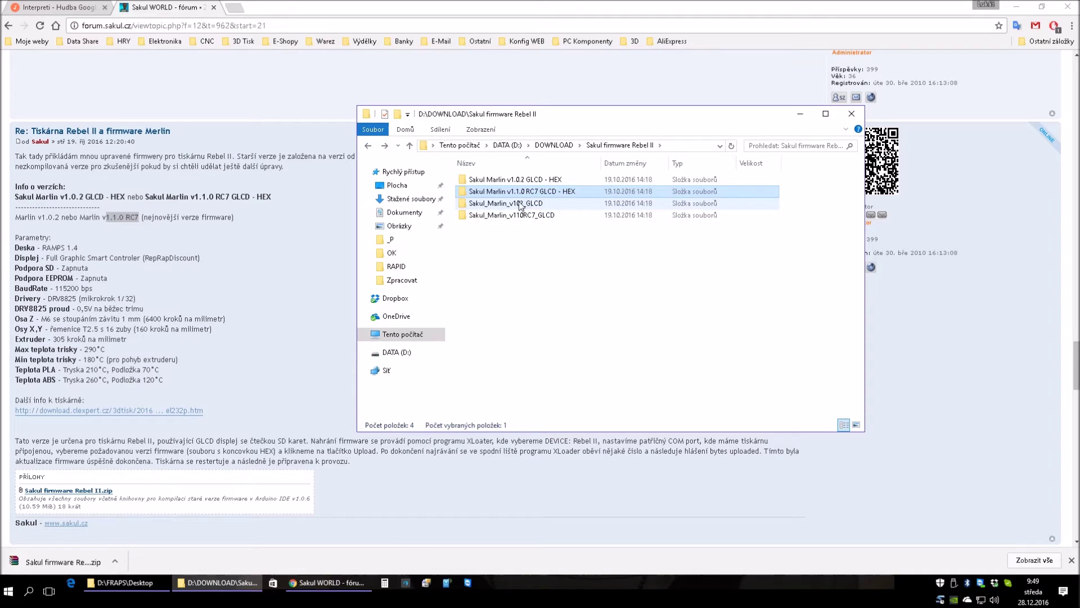
pyautogui.click(512, 216)
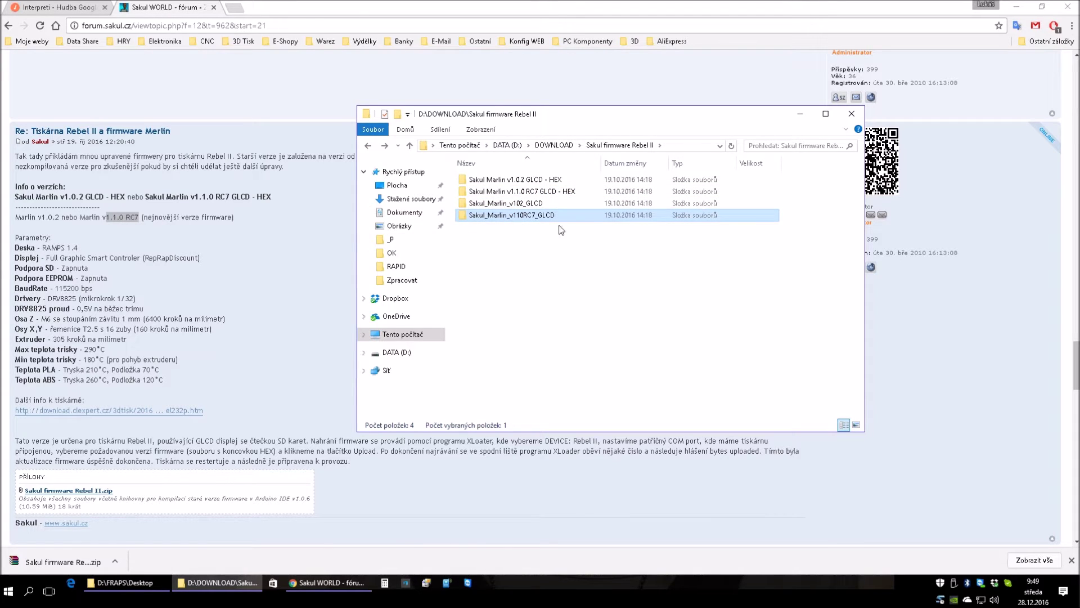
pyautogui.moveTo(518, 218)
# Highlight the extruder steps, maximum nozzle temperature and BaudRate values in the forum post's parameter list.
pyautogui.click(55, 340)
pyautogui.doubleClick(56, 340)
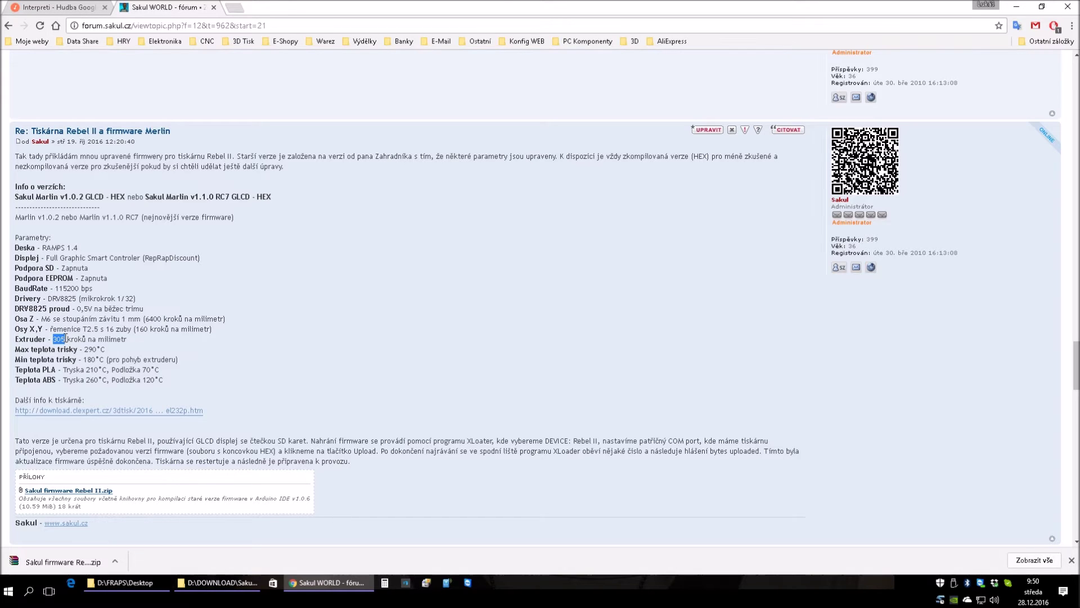
pyautogui.click(91, 338)
pyautogui.moveTo(322, 581)
pyautogui.doubleClick(89, 350)
pyautogui.click(90, 349)
pyautogui.moveTo(82, 349); pyautogui.dragTo(108, 348)
pyautogui.moveTo(55, 288); pyautogui.dragTo(95, 288)
# Open the bookmarked Arduino Reference page in a new browser tab and go from the Arduino home page to the software download page.
pyautogui.moveTo(233, 587)
pyautogui.hotkey('ctrl', 't')
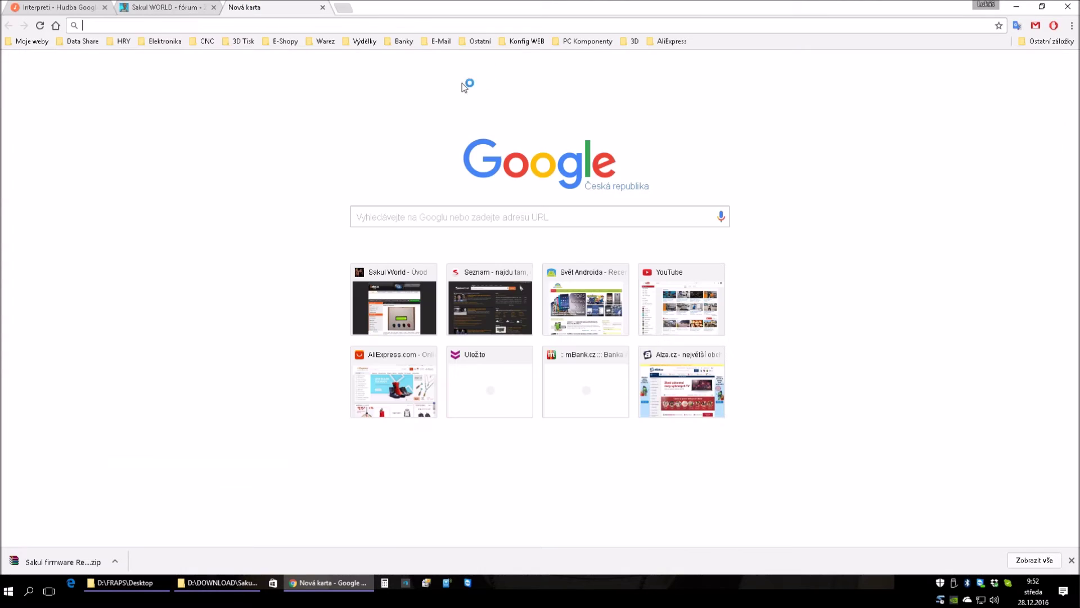
pyautogui.click(162, 42)
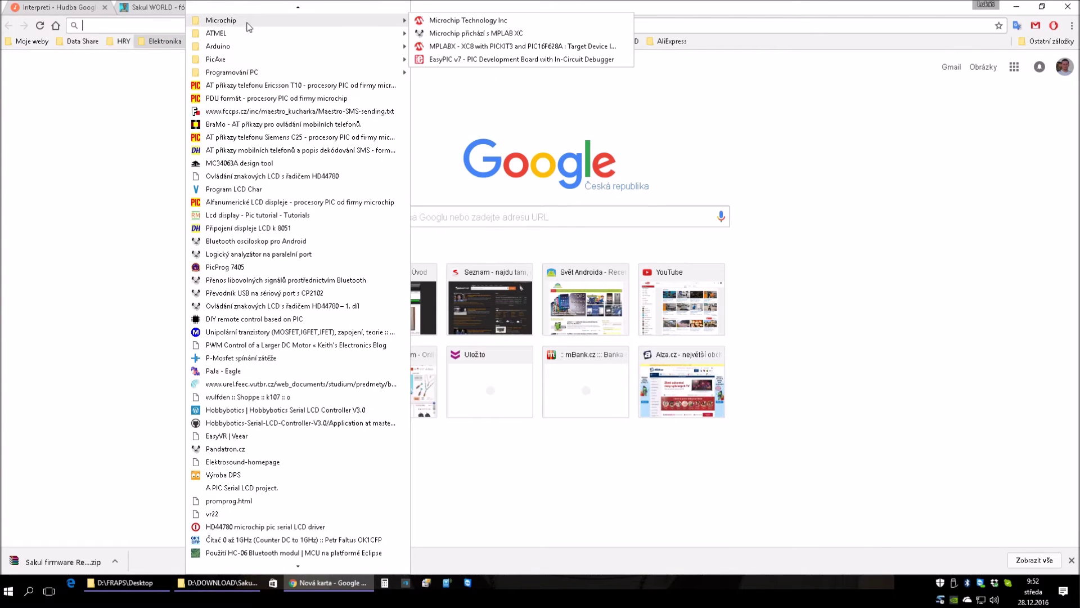
pyautogui.moveTo(239, 49)
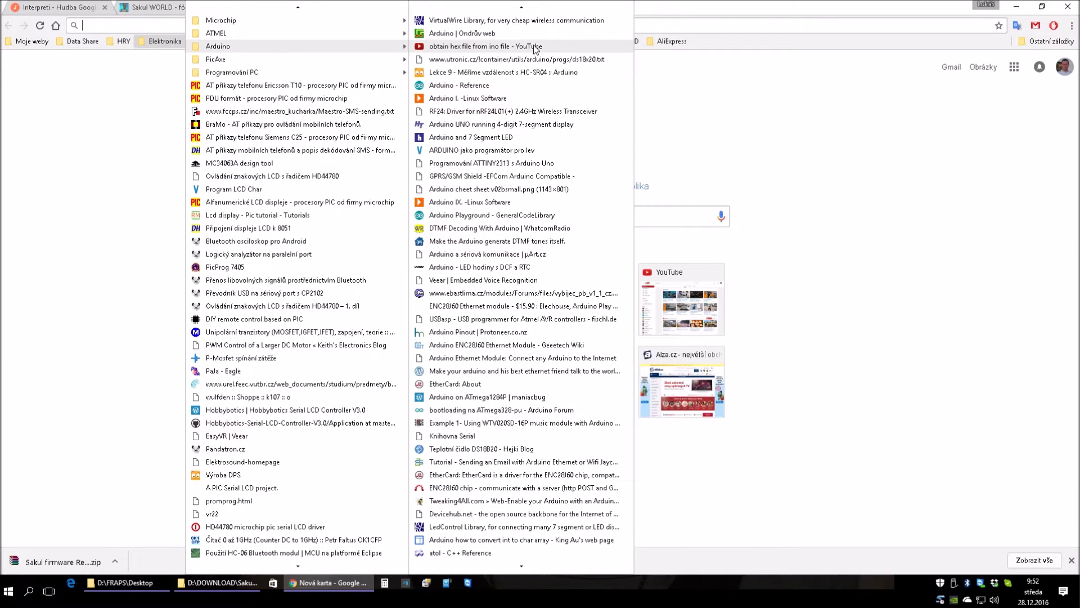
pyautogui.click(468, 87)
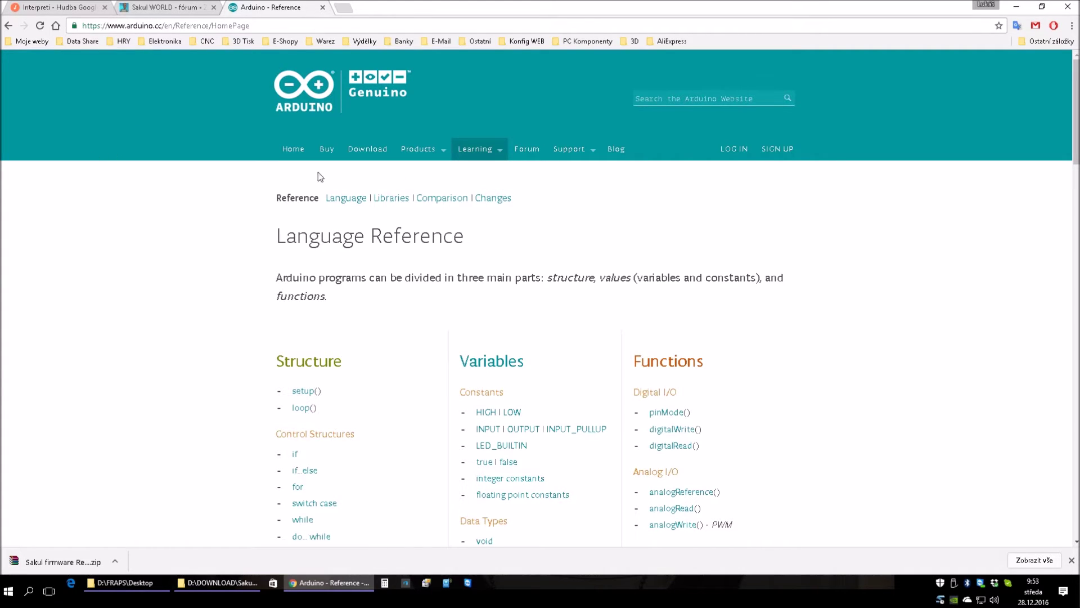
pyautogui.click(309, 88)
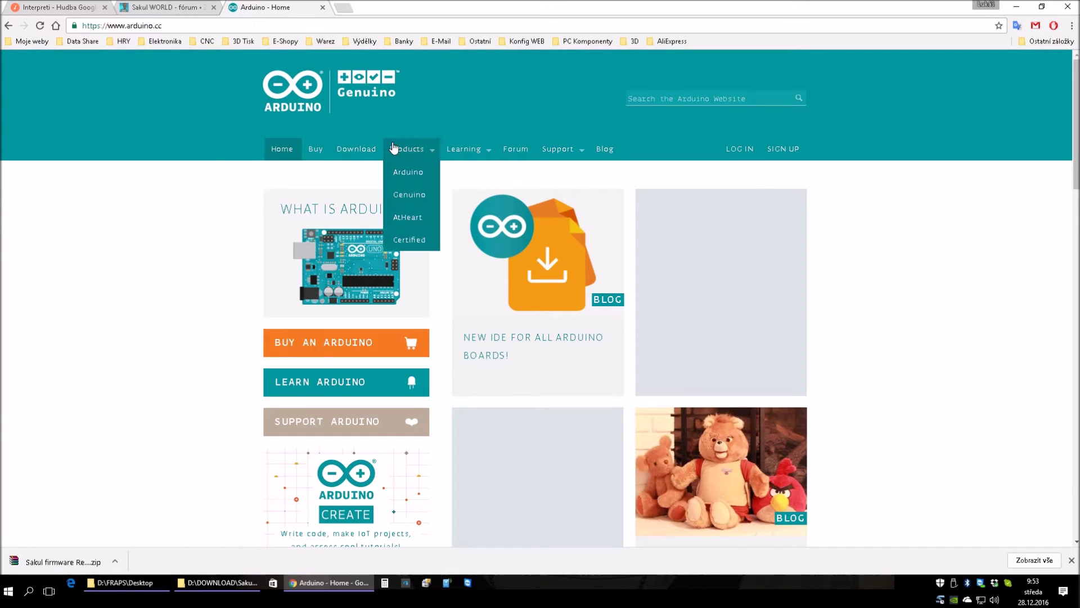
pyautogui.click(352, 152)
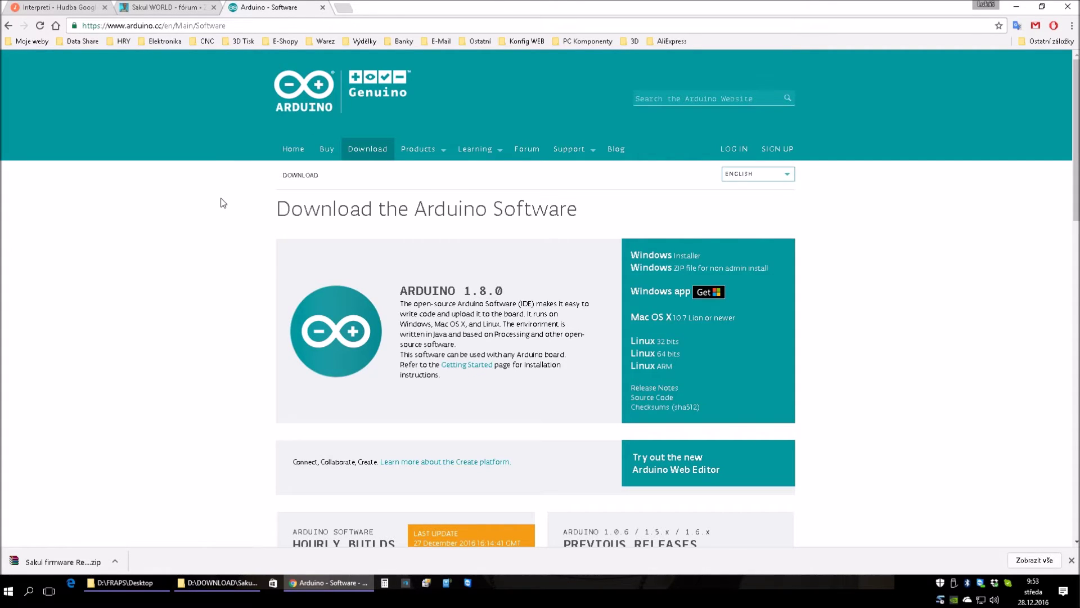
# Check the installed Arduino shortcuts on the desktop, and return to the download page to view the list of previous 1.6.x IDE releases.
pyautogui.scroll(-2, 222, 204)
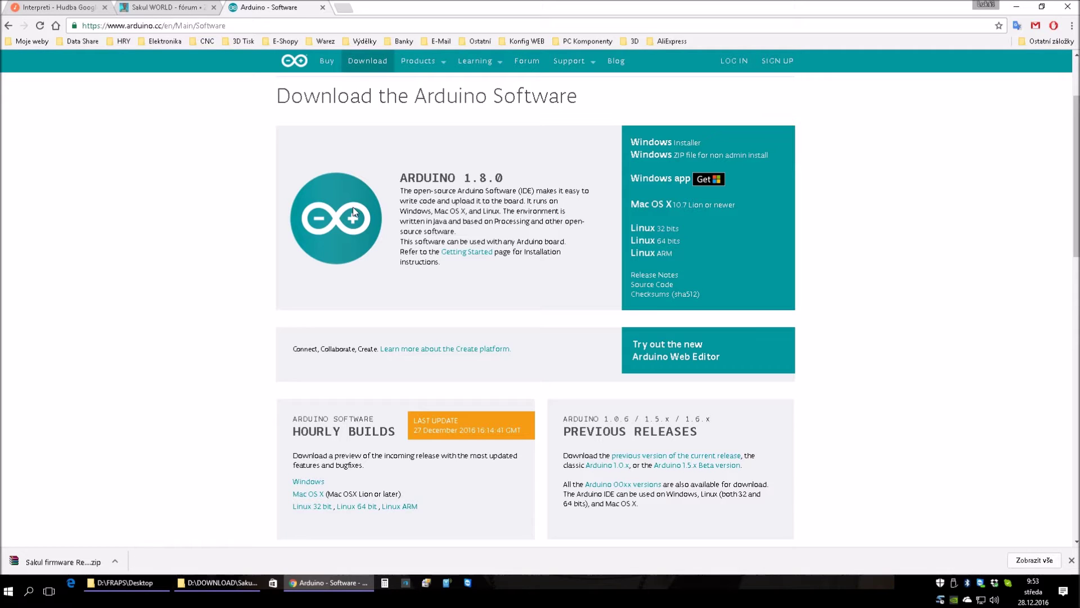
pyautogui.click(1016, 6)
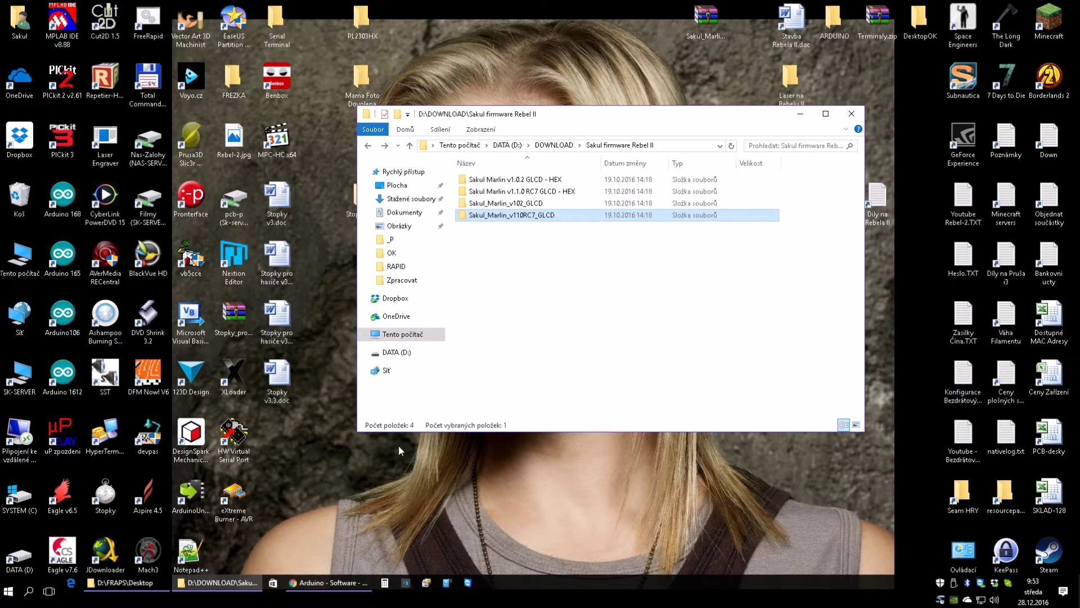
pyautogui.click(330, 585)
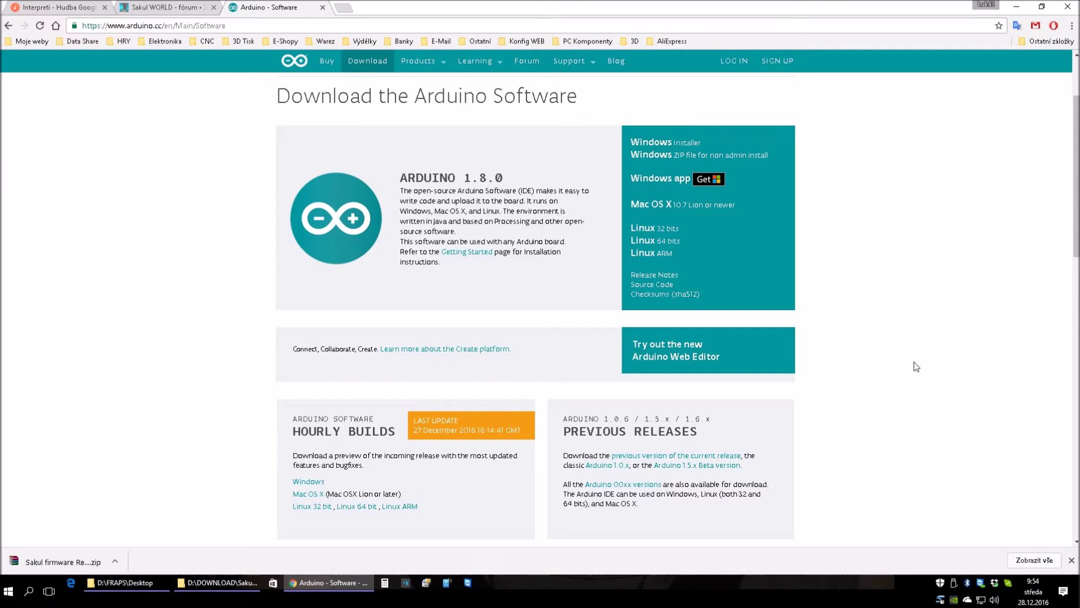
pyautogui.click(633, 457)
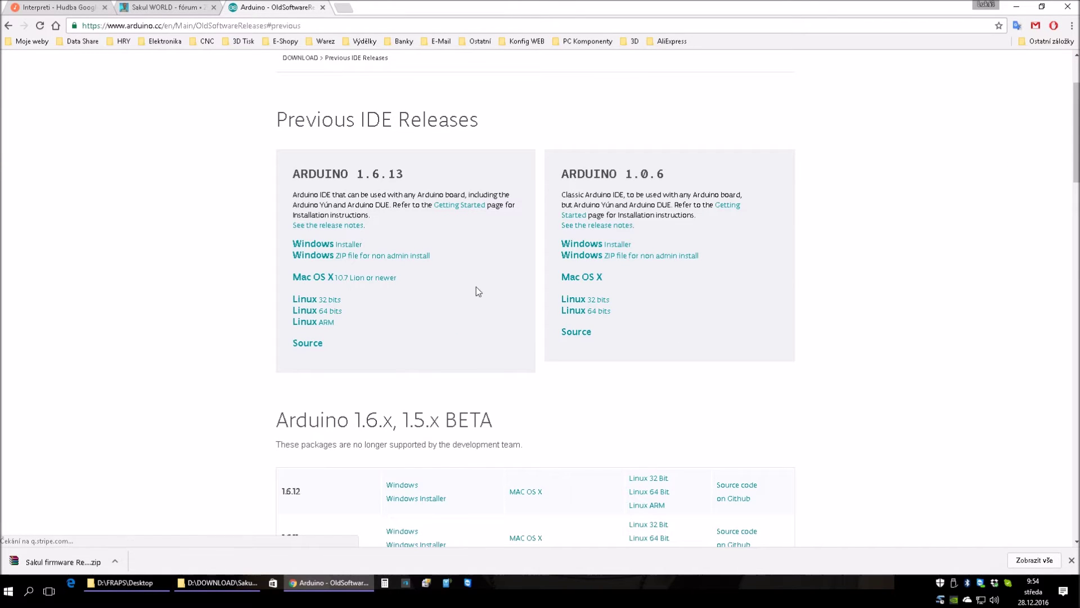
pyautogui.scroll(-4, 239, 268)
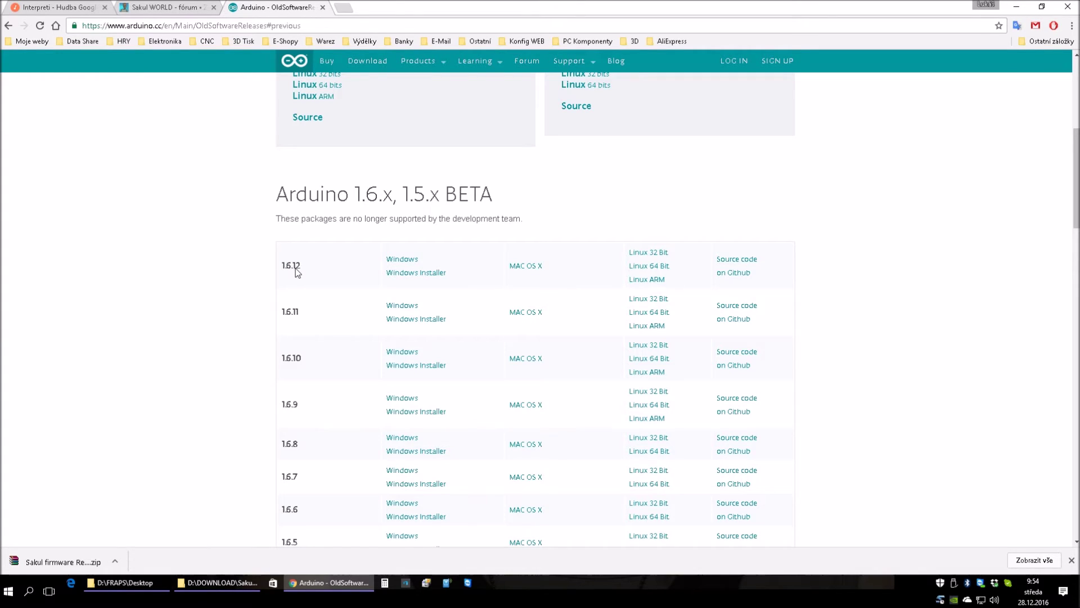
# Request the Windows download of Arduino 1.6.12 without contributing, cancel saving the archive and close the Arduino page.
pyautogui.click(407, 262)
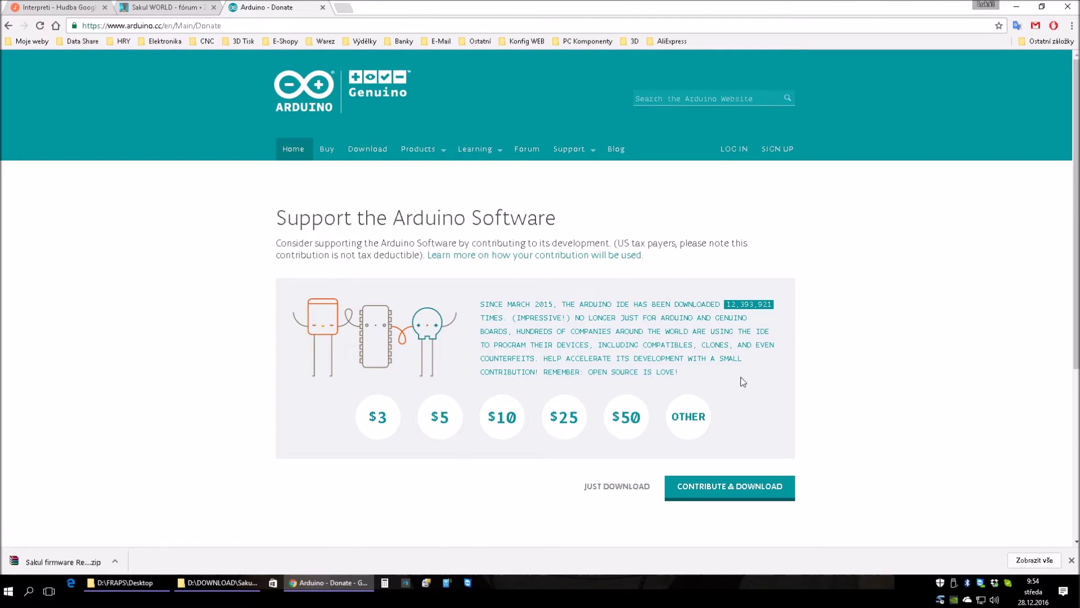
pyautogui.scroll(-2, 851, 292)
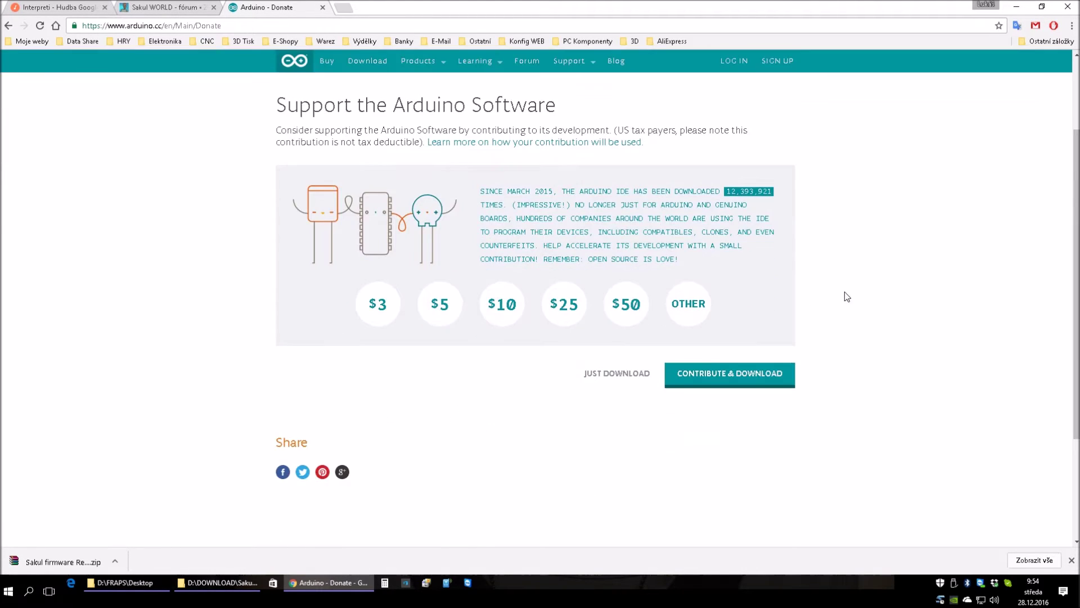
pyautogui.click(601, 381)
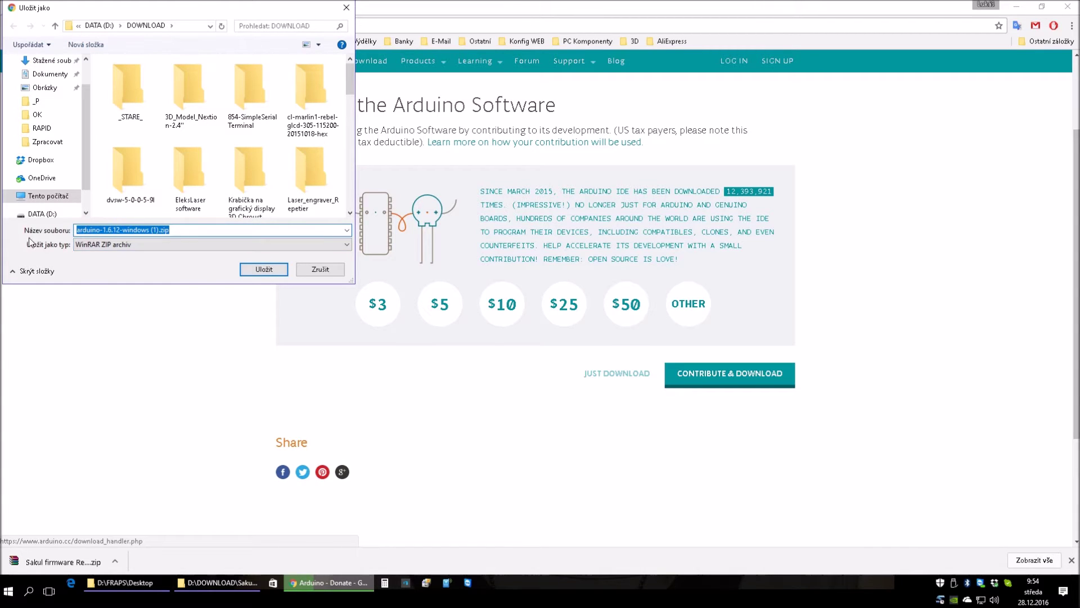
pyautogui.click(319, 270)
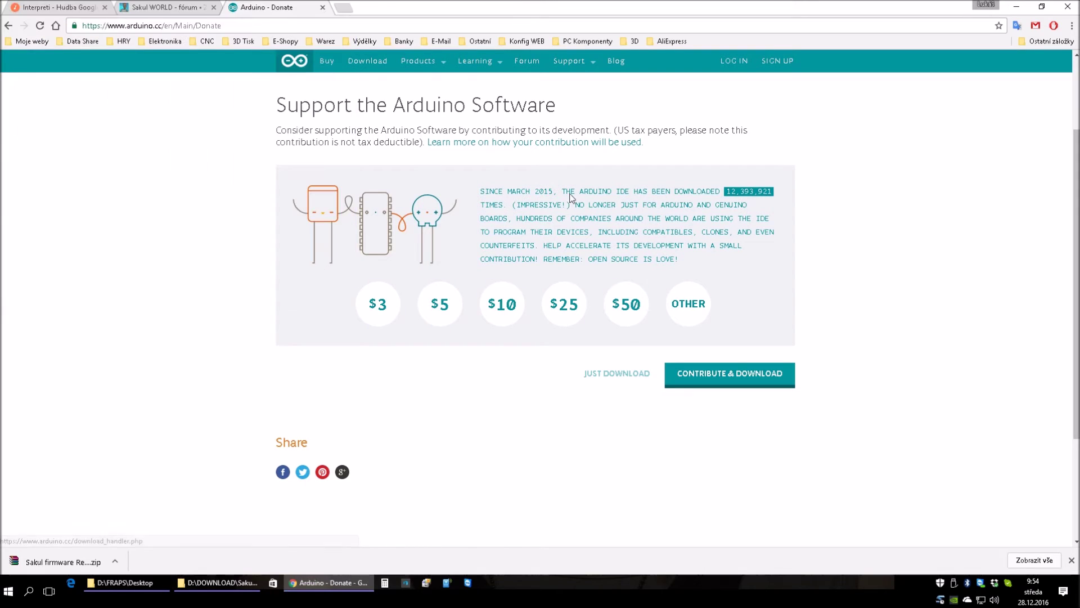
pyautogui.click(323, 8)
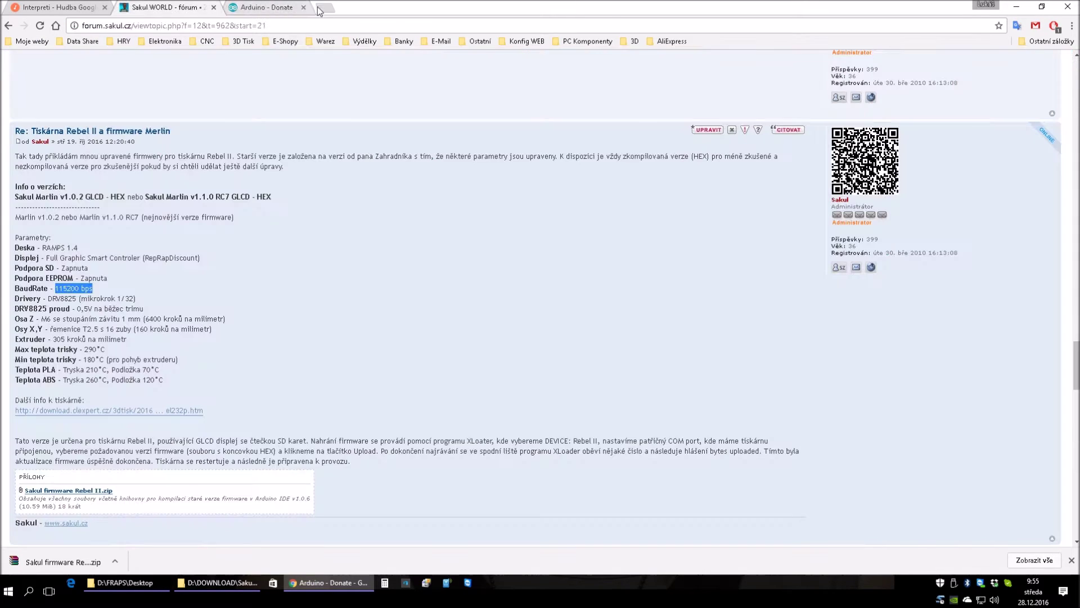
# Start arduino.exe from the C:\PROGRAMY\Arduino1612 folder.
pyautogui.click(1016, 6)
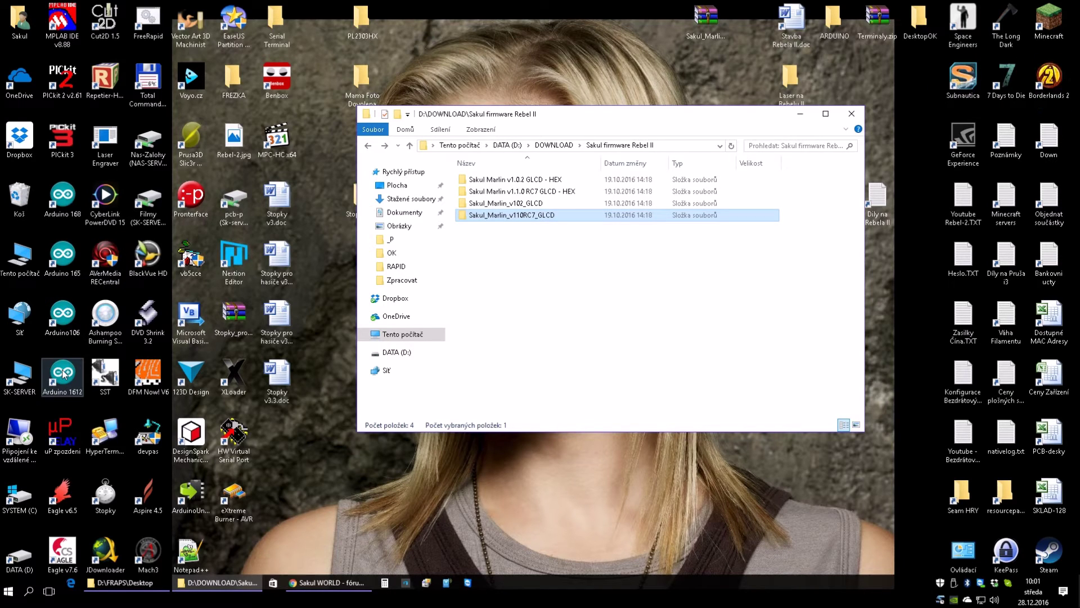
pyautogui.doubleClick(19, 496)
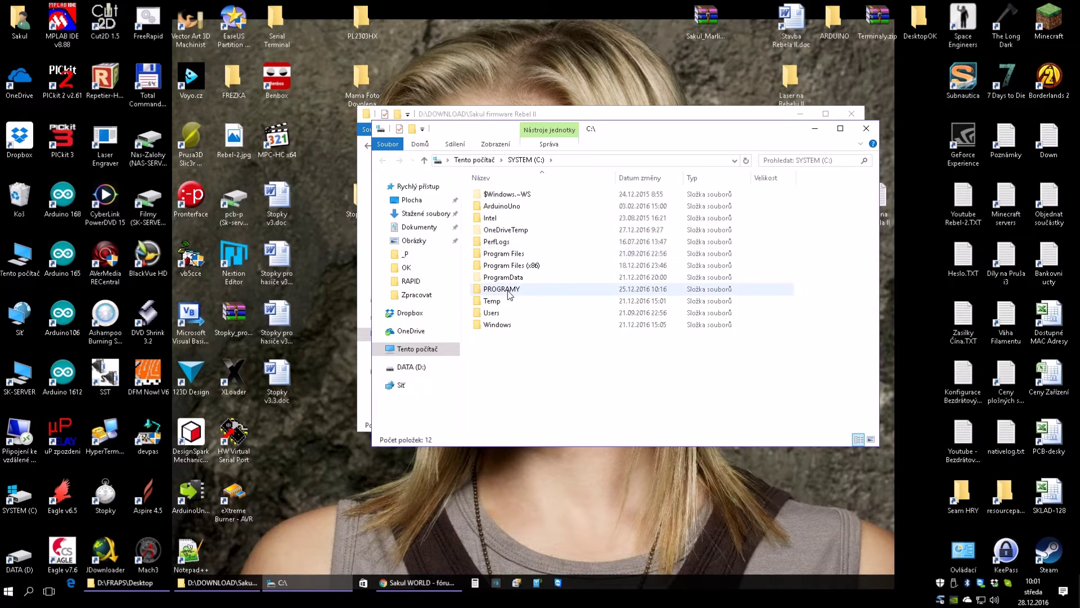
pyautogui.doubleClick(591, 289)
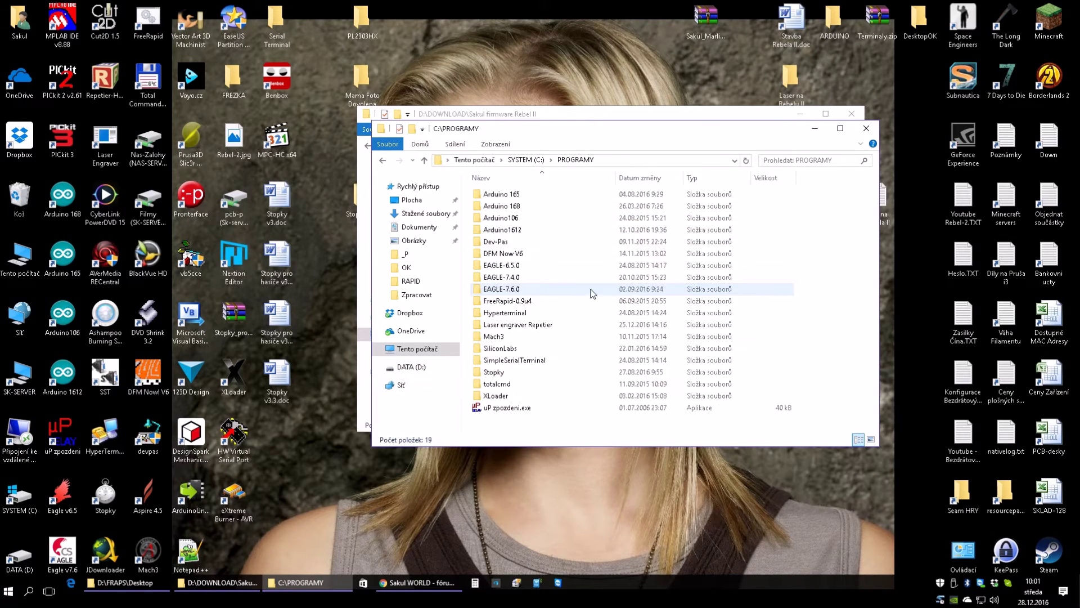
pyautogui.doubleClick(501, 232)
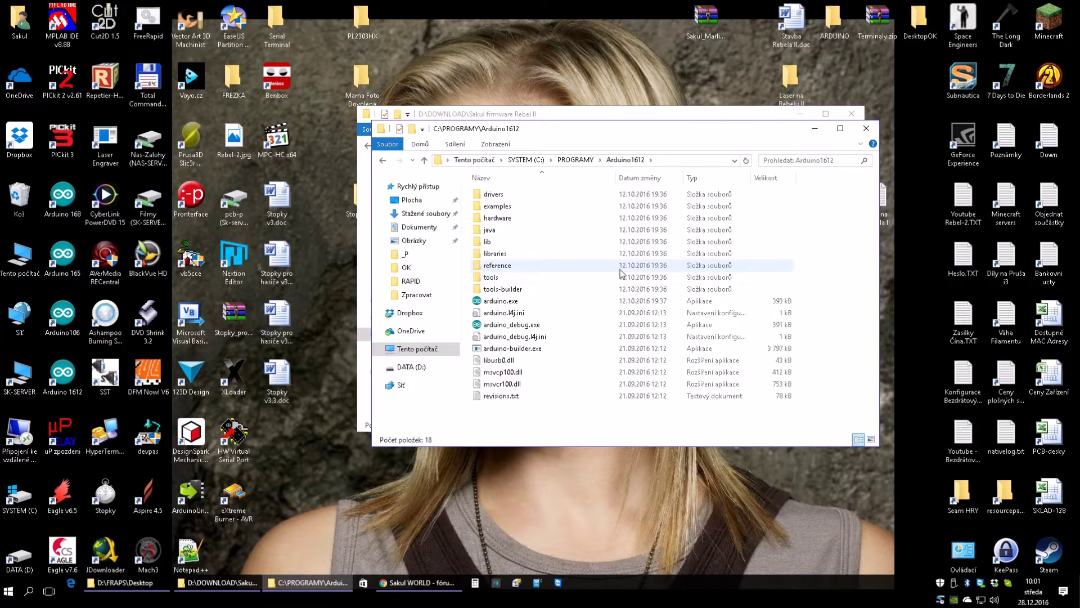
pyautogui.doubleClick(500, 302)
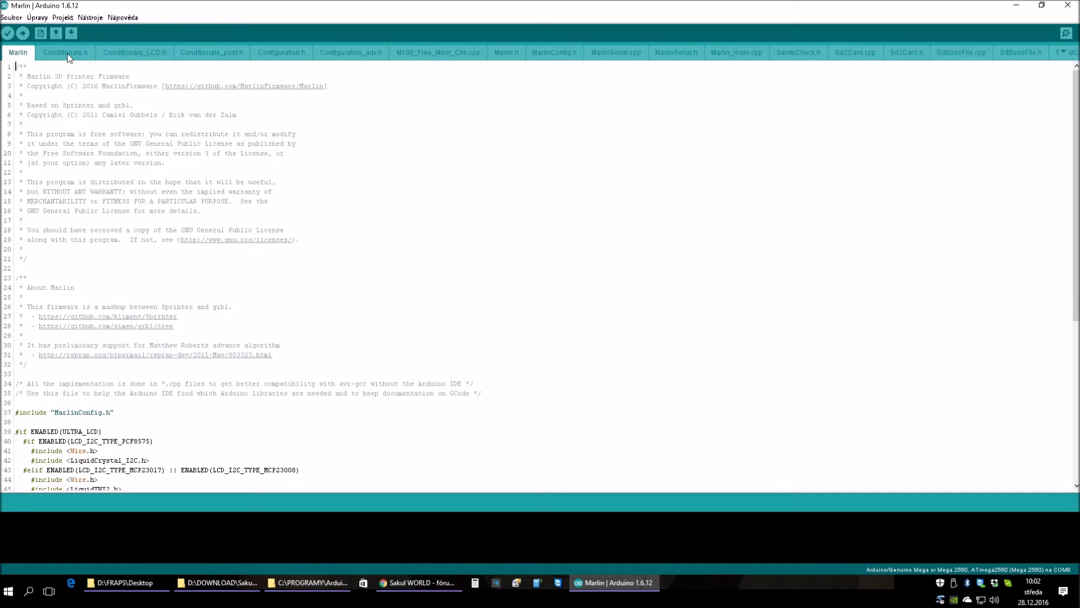
# Open the Marlin.ino project from the Marlin subfolder of Marlin_RC7_GLCD.
pyautogui.click(11, 19)
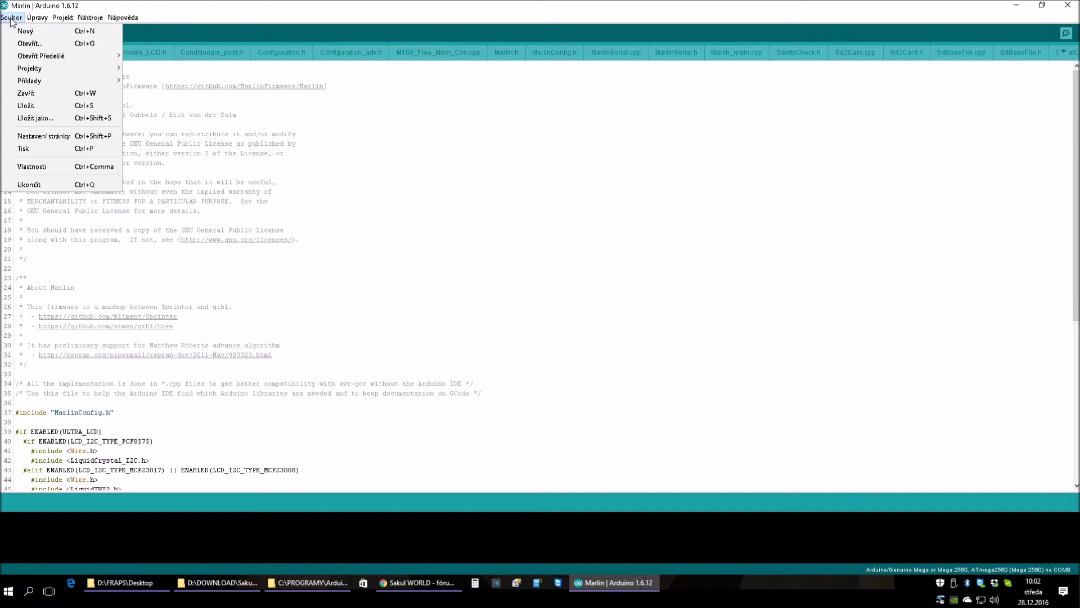
pyautogui.click(42, 42)
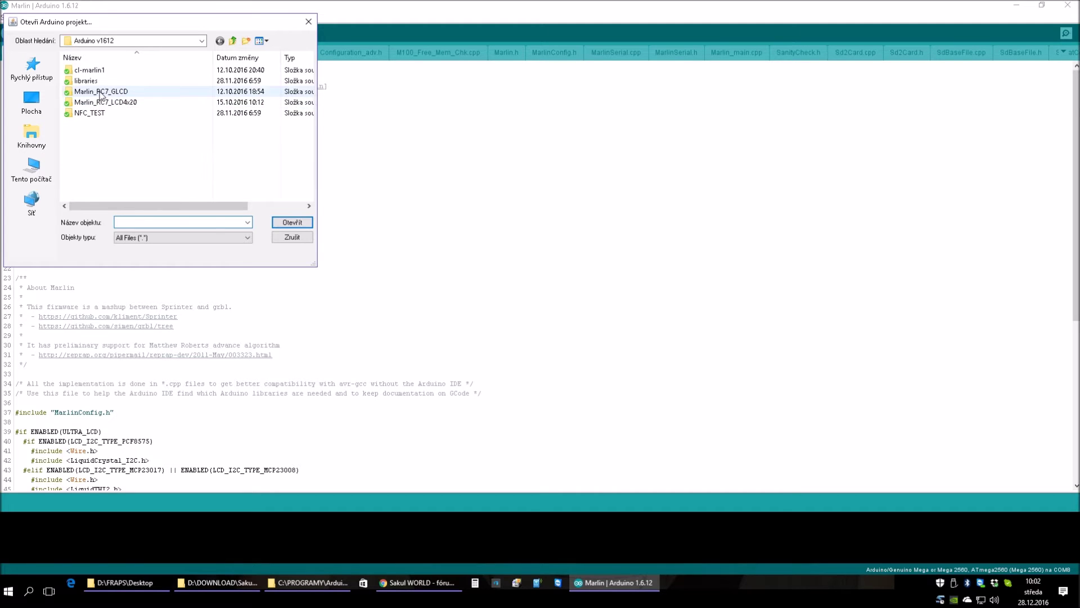
pyautogui.doubleClick(100, 91)
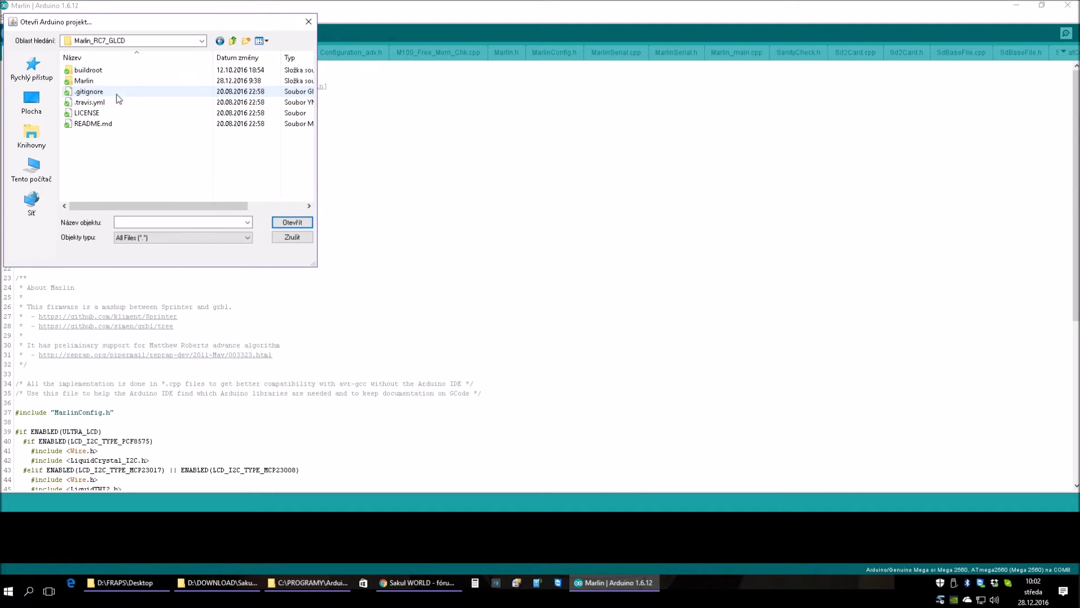
pyautogui.doubleClick(85, 81)
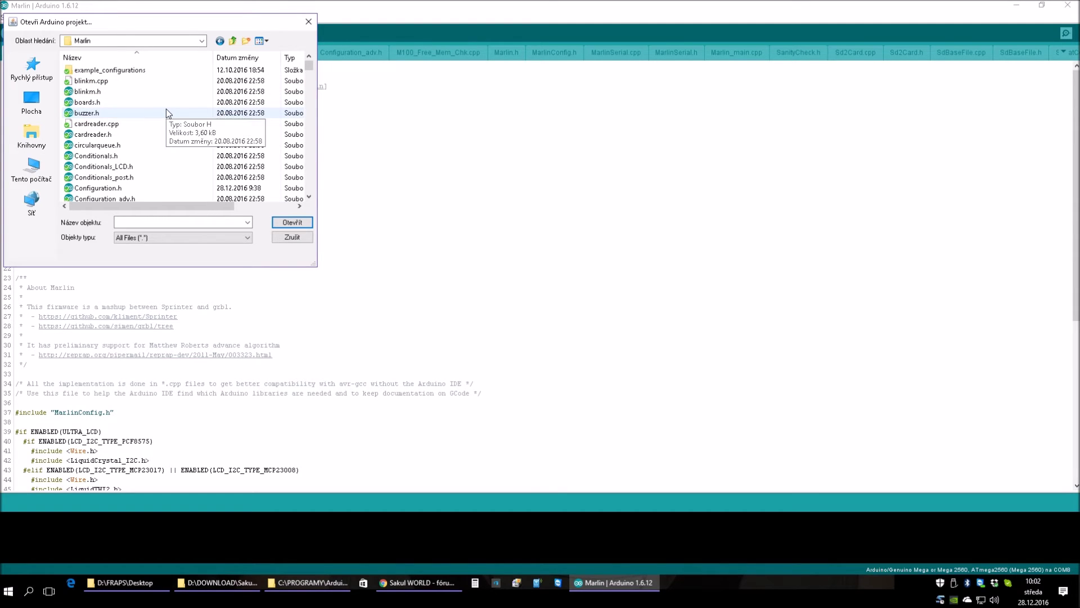
pyautogui.scroll(-4, 164, 112)
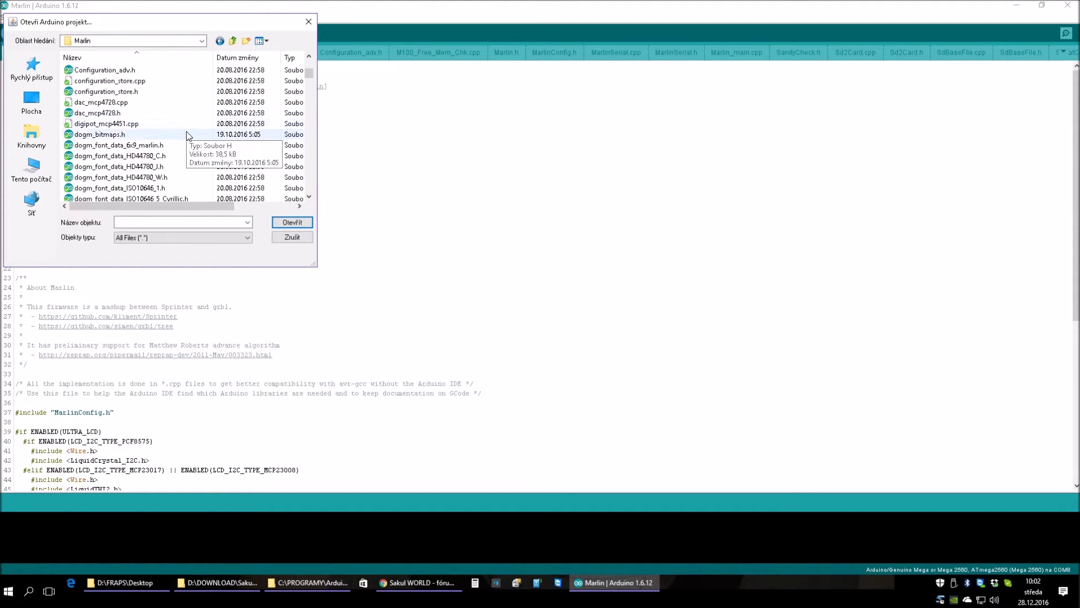
pyautogui.scroll(3, 180, 132)
pyautogui.scroll(-9, 180, 132)
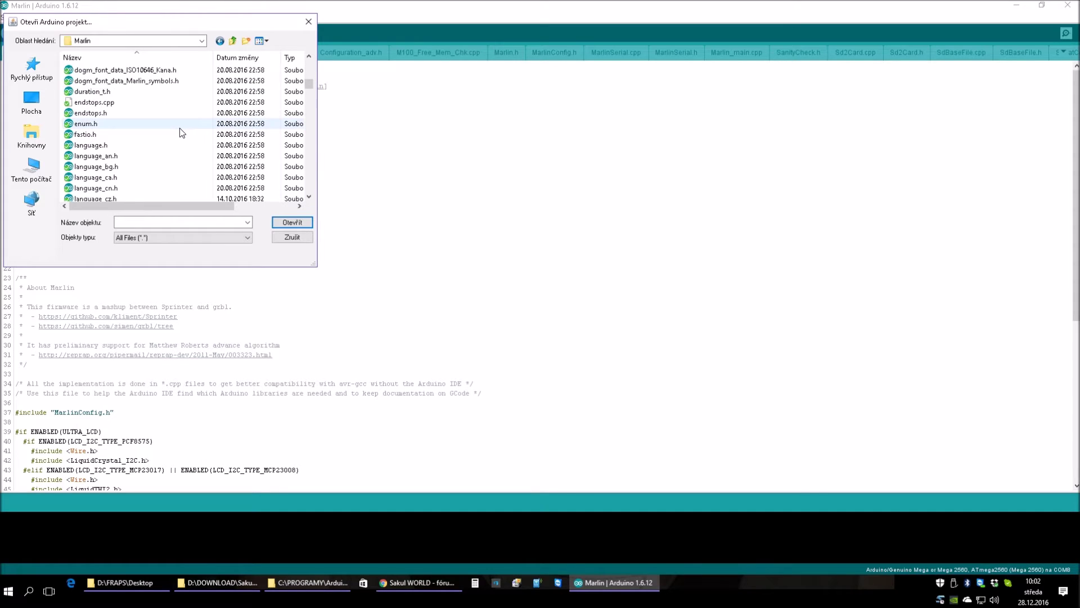
pyautogui.scroll(-13, 180, 133)
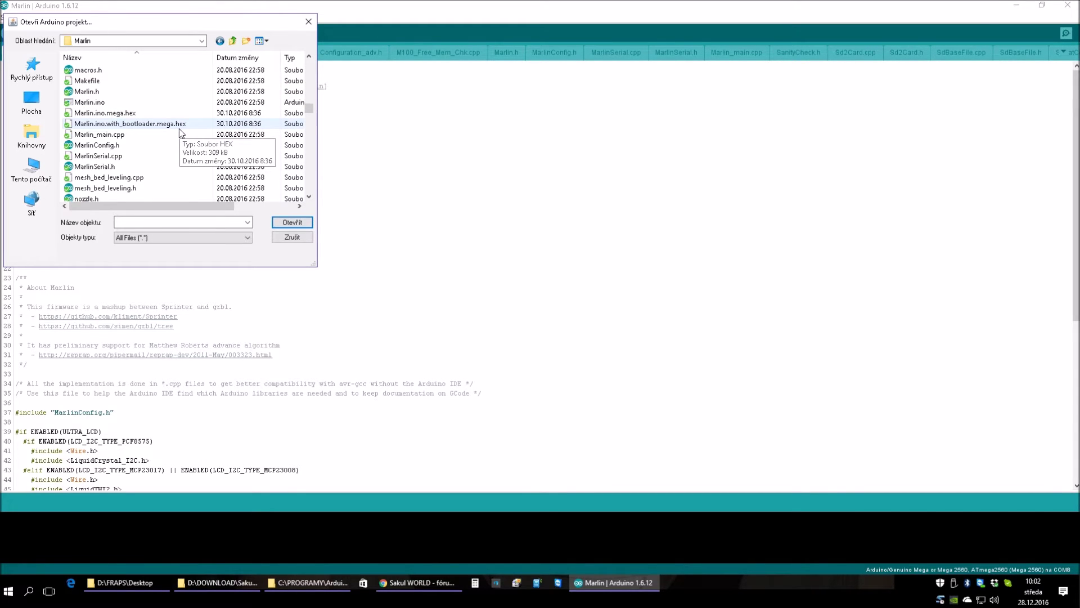
pyautogui.click(100, 103)
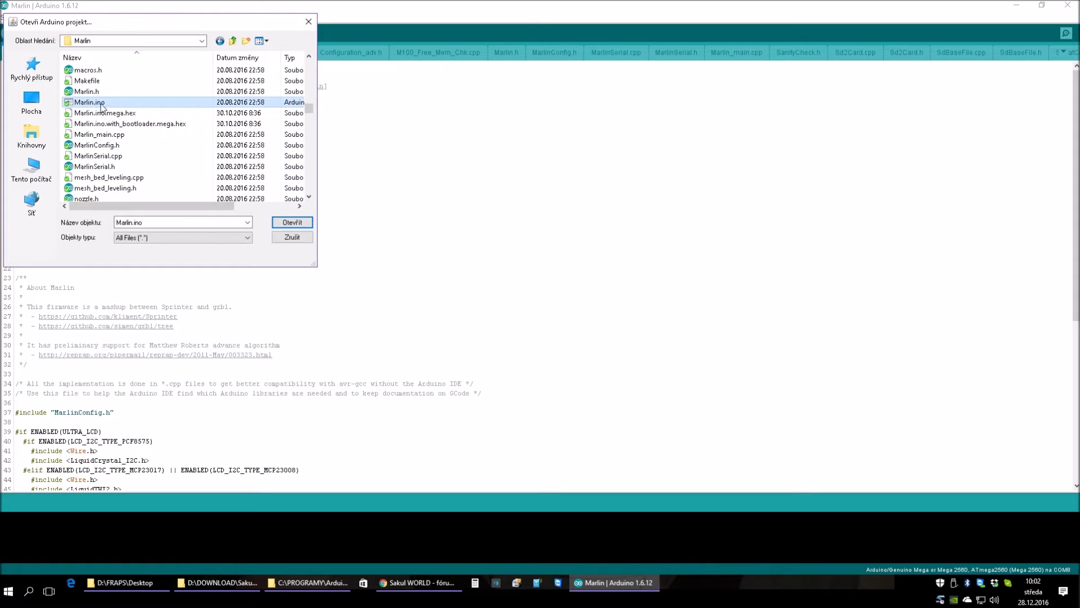
pyautogui.click(292, 222)
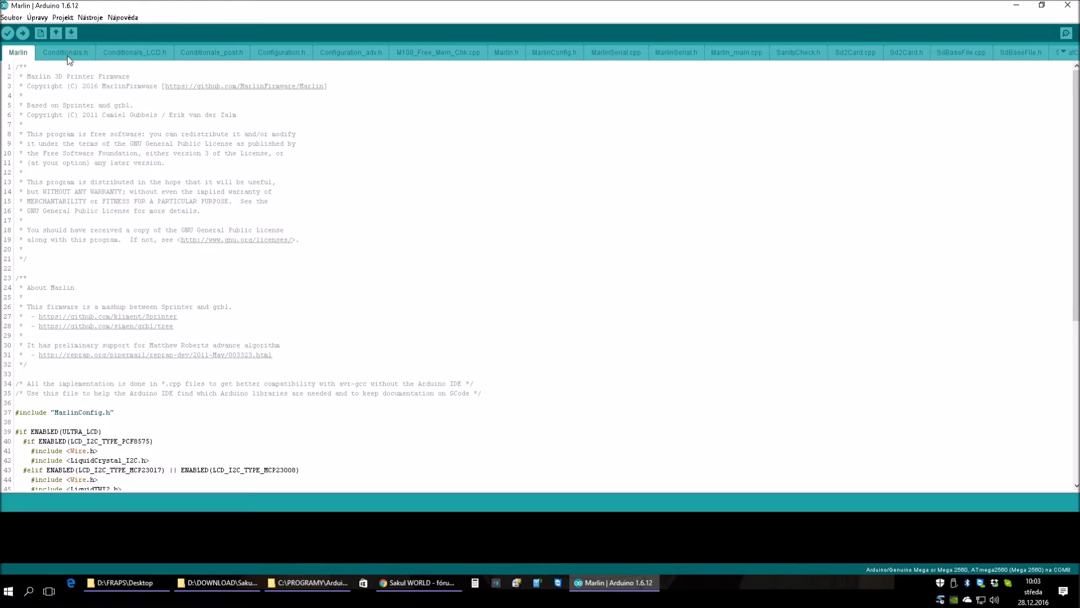
# Look through the Conditionals_LCD.h, Conditionals_post.h and Conditionals.h files, and bring up Configuration.h.
pyautogui.click(125, 55)
pyautogui.click(204, 52)
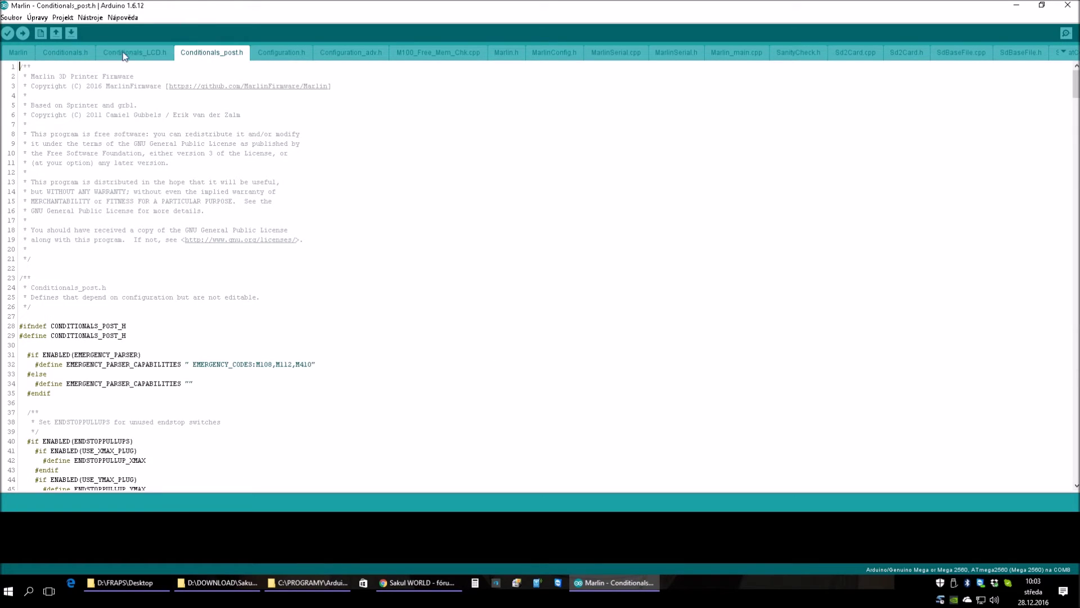
pyautogui.click(56, 51)
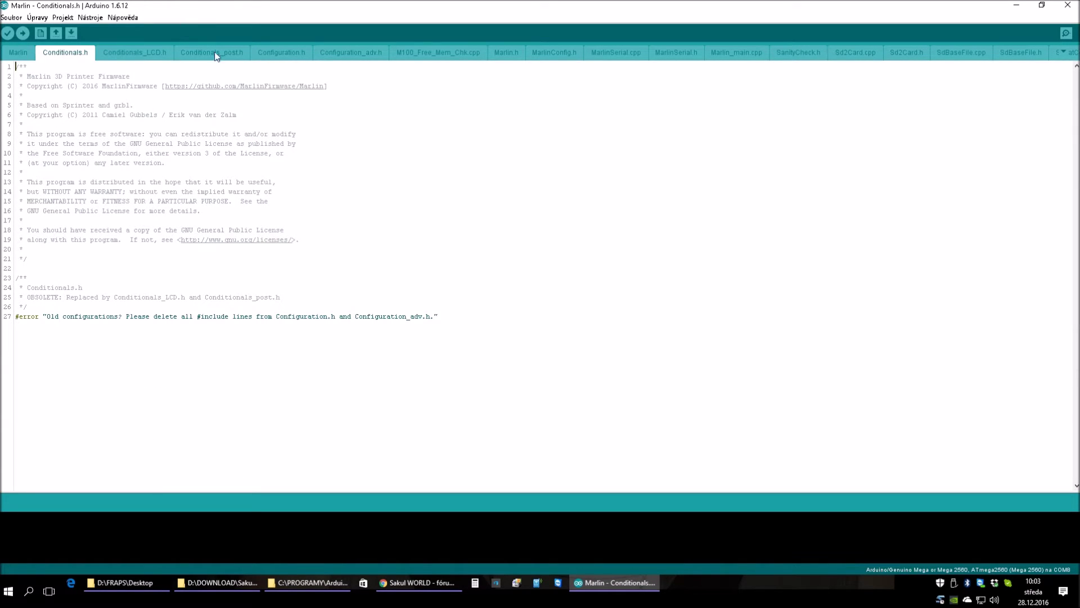
pyautogui.click(280, 53)
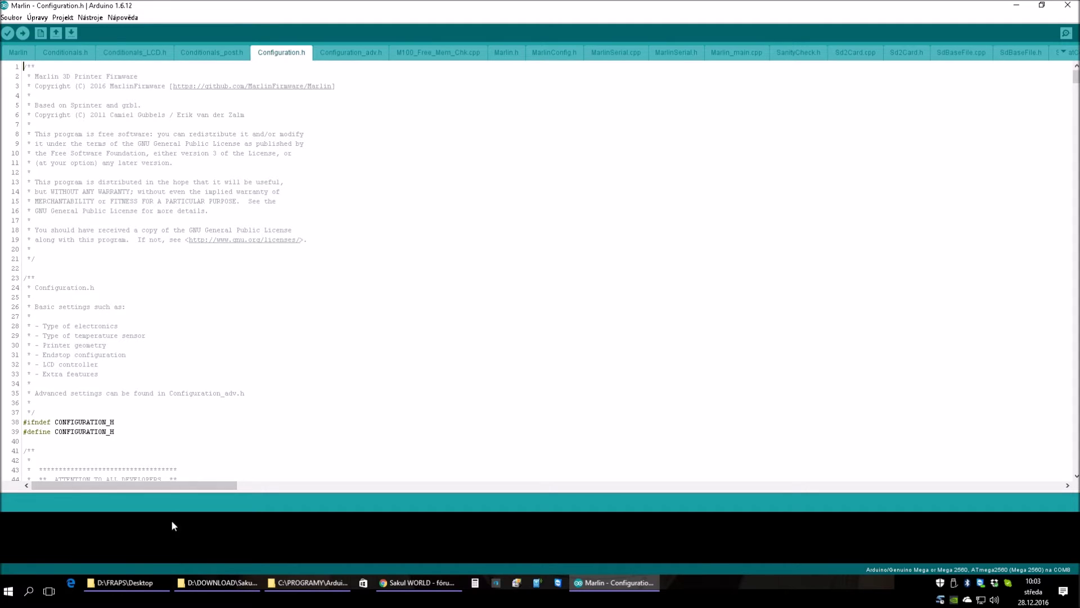
# Compile the Marlin project, and check the board and processor settings and the libraries available to the project.
pyautogui.hotkey('ctrl', 'r')
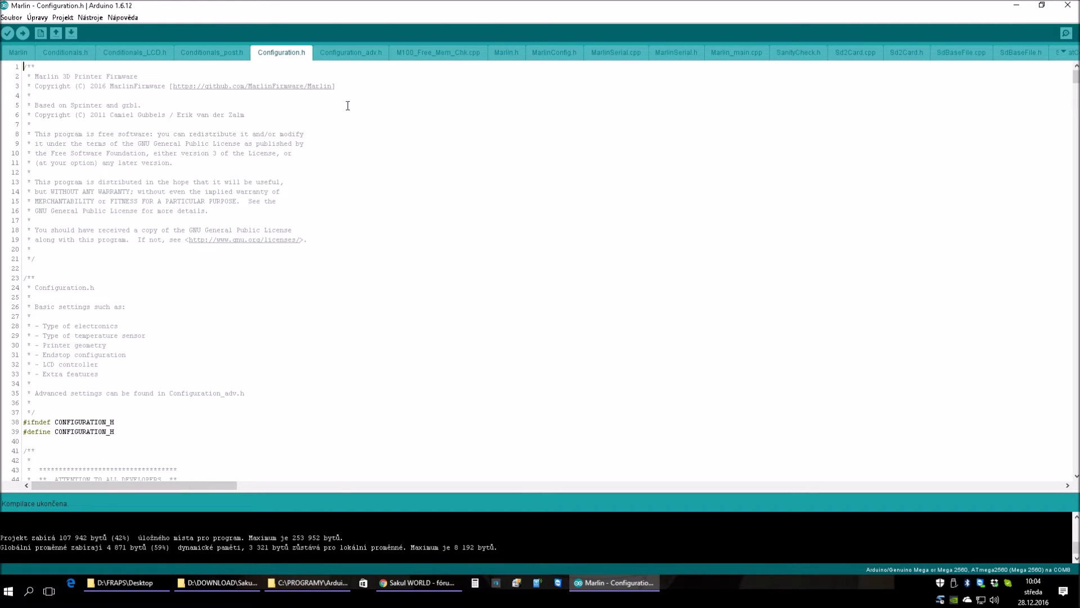
pyautogui.click(90, 17)
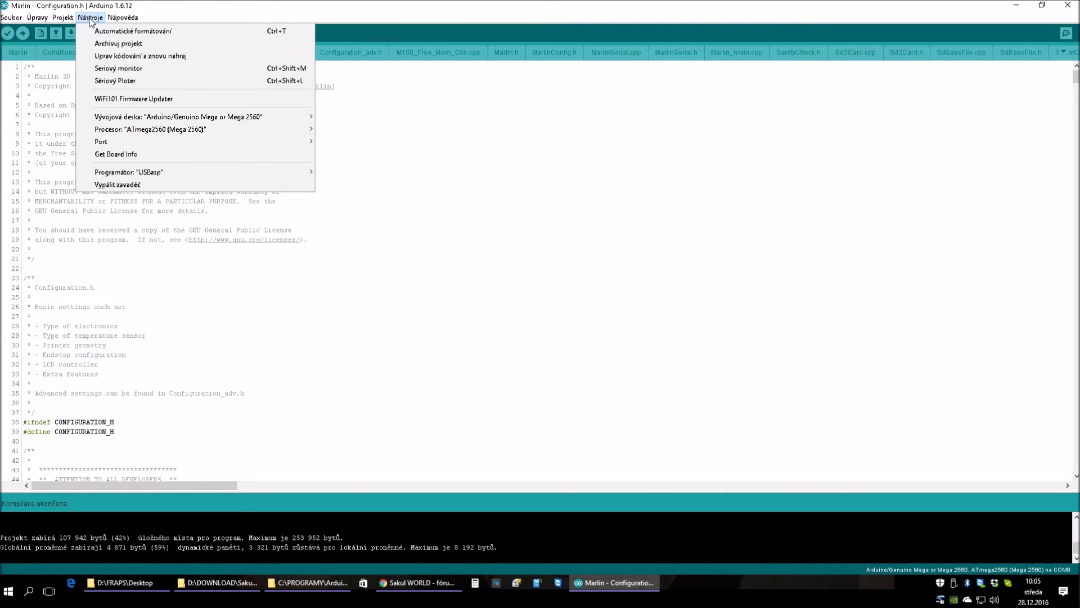
pyautogui.moveTo(52, 19)
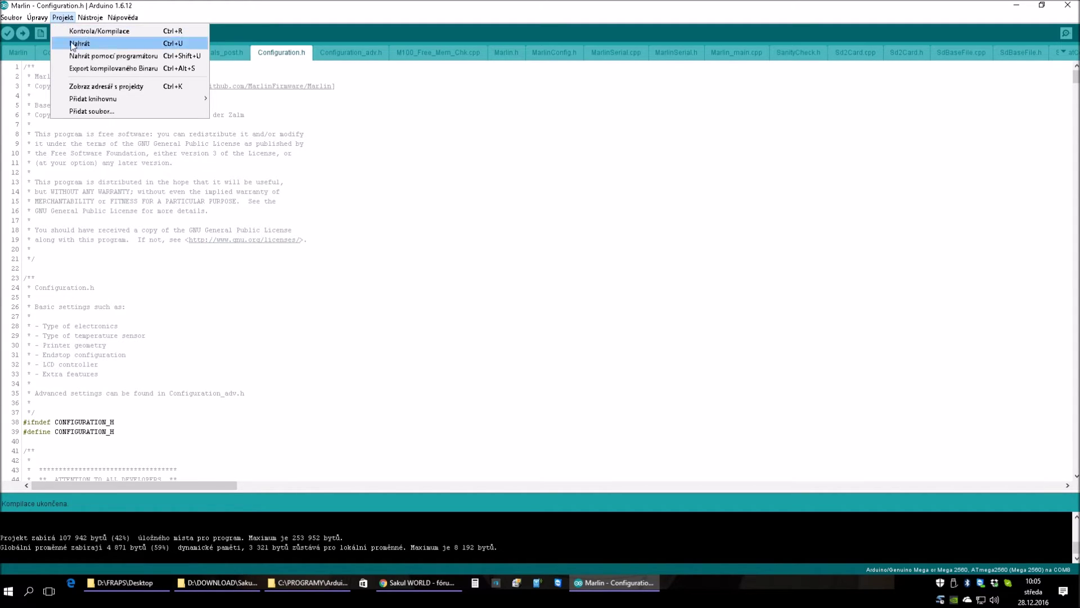
pyautogui.moveTo(93, 101)
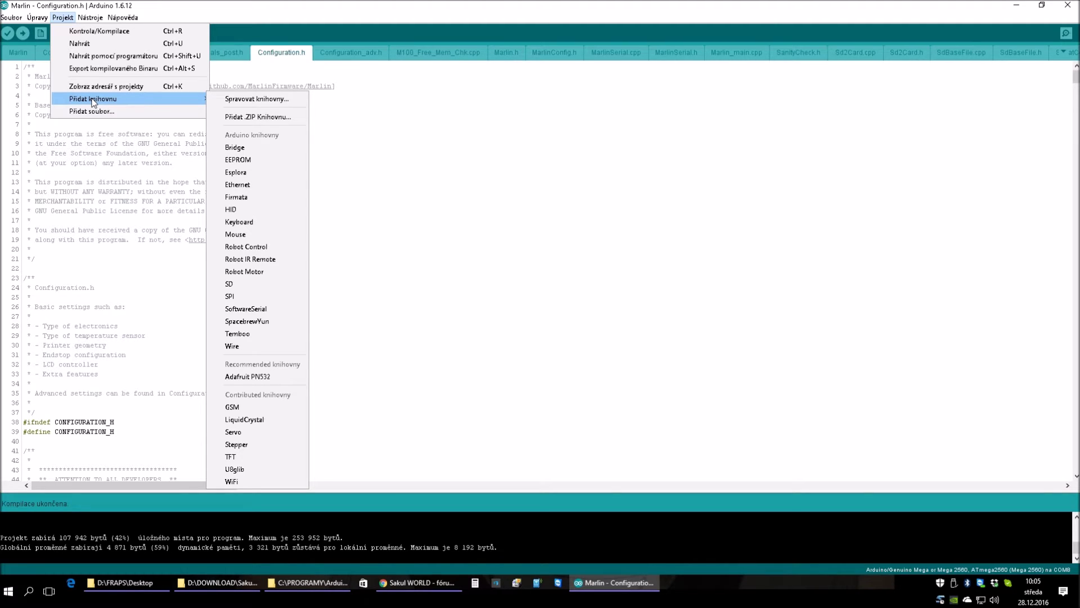
# Check the project location in the Arduino preferences and close them without changing anything.
pyautogui.click(11, 18)
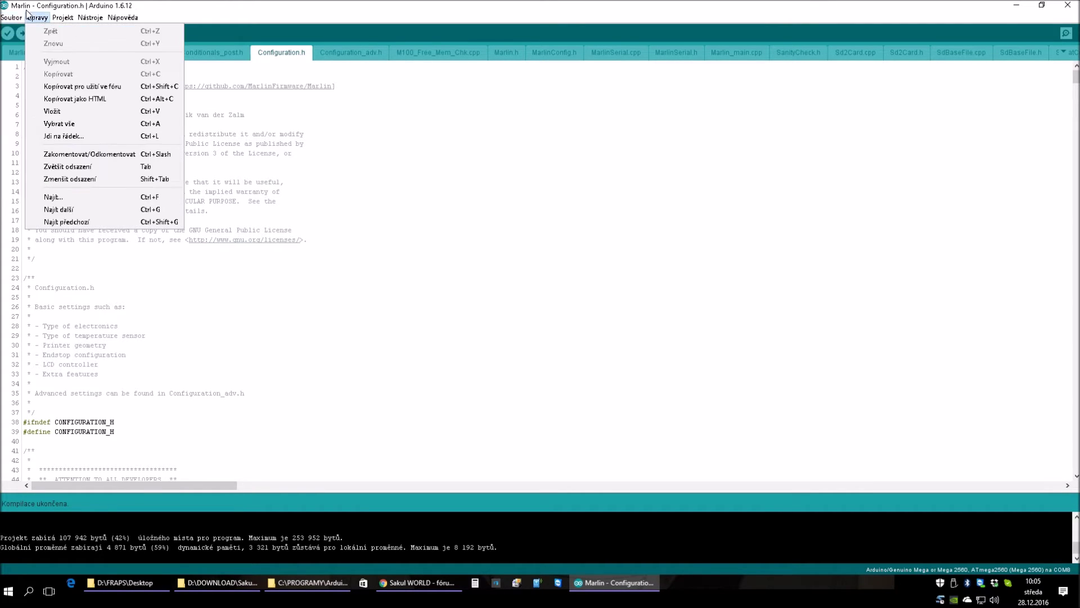
pyautogui.click(90, 17)
pyautogui.moveTo(12, 18)
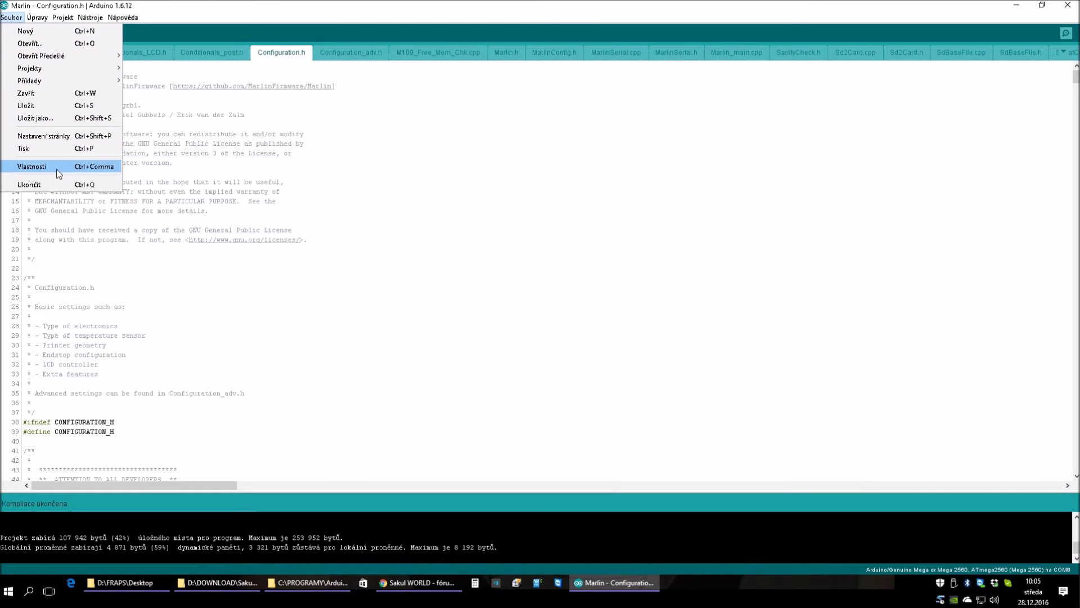
pyautogui.click(29, 167)
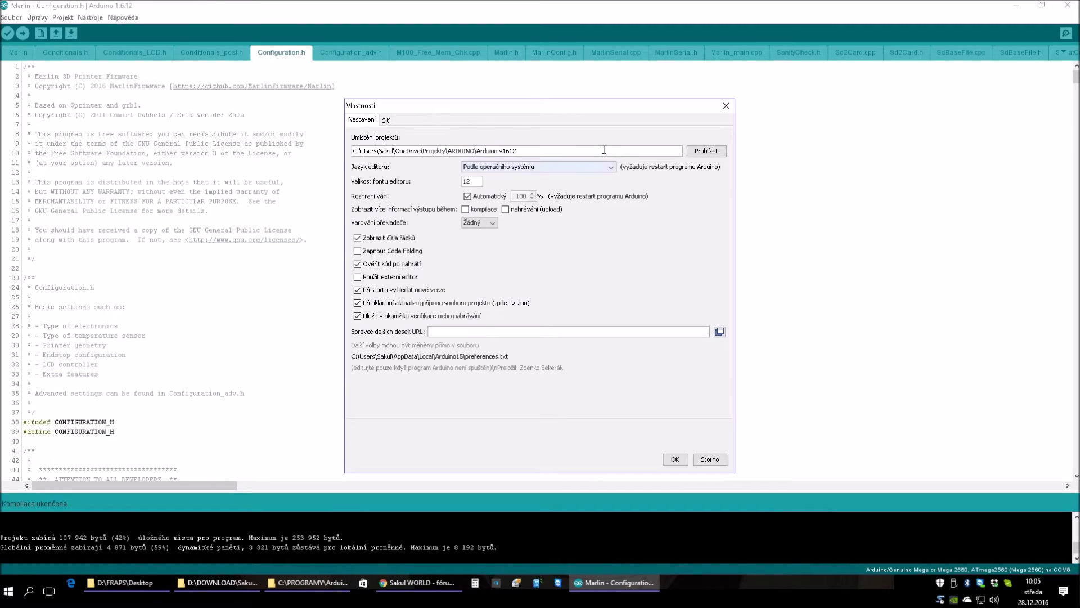
pyautogui.moveTo(517, 105); pyautogui.dragTo(464, 91)
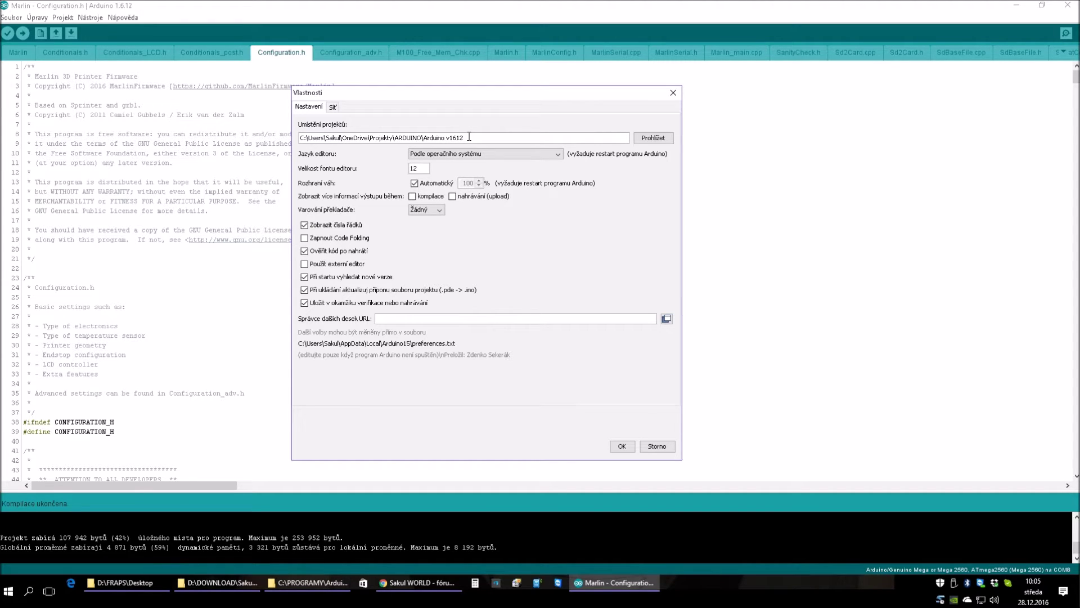
pyautogui.click(673, 92)
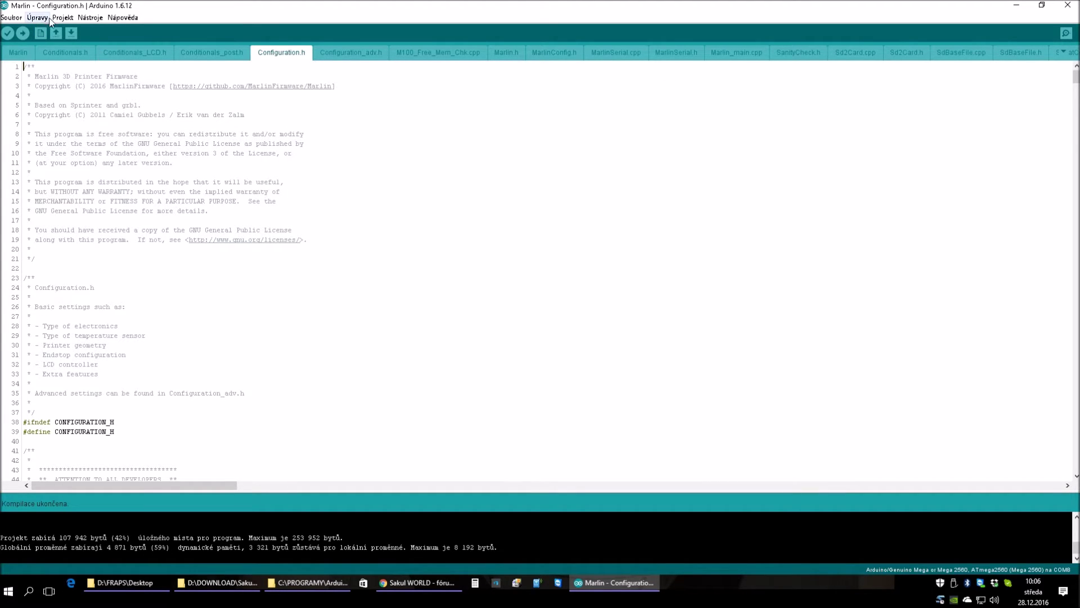
# Open the Library Manager and search it for U8glib.
pyautogui.click(66, 18)
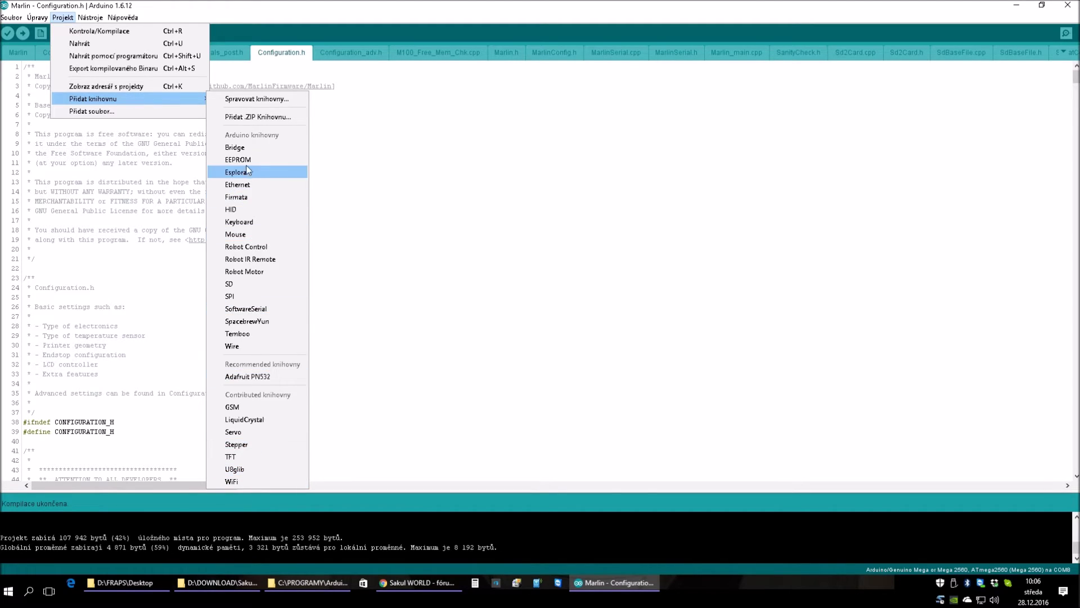
pyautogui.click(251, 101)
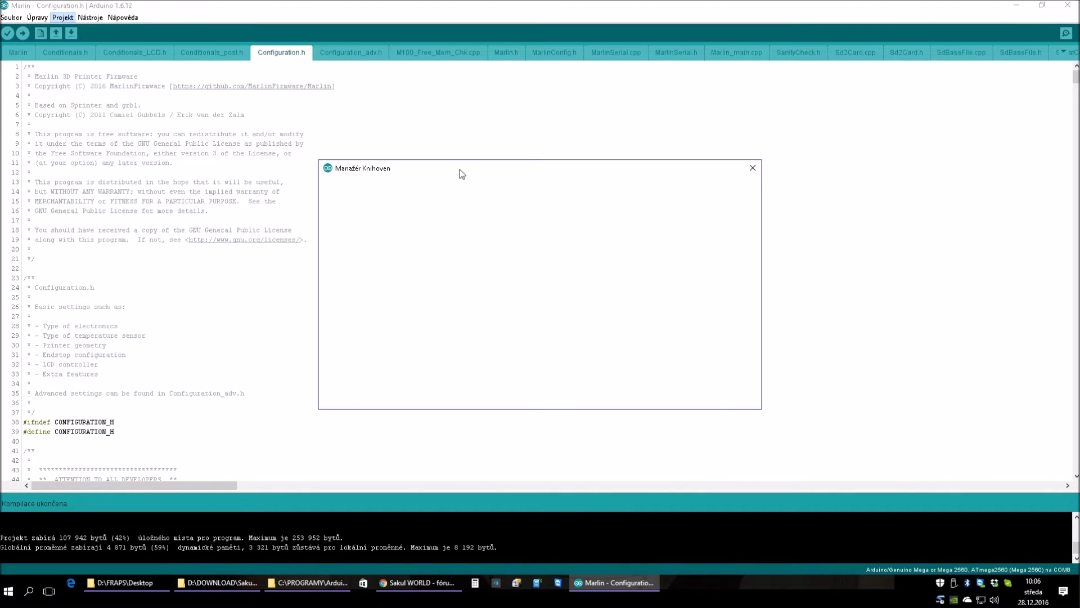
pyautogui.moveTo(554, 169); pyautogui.dragTo(538, 118)
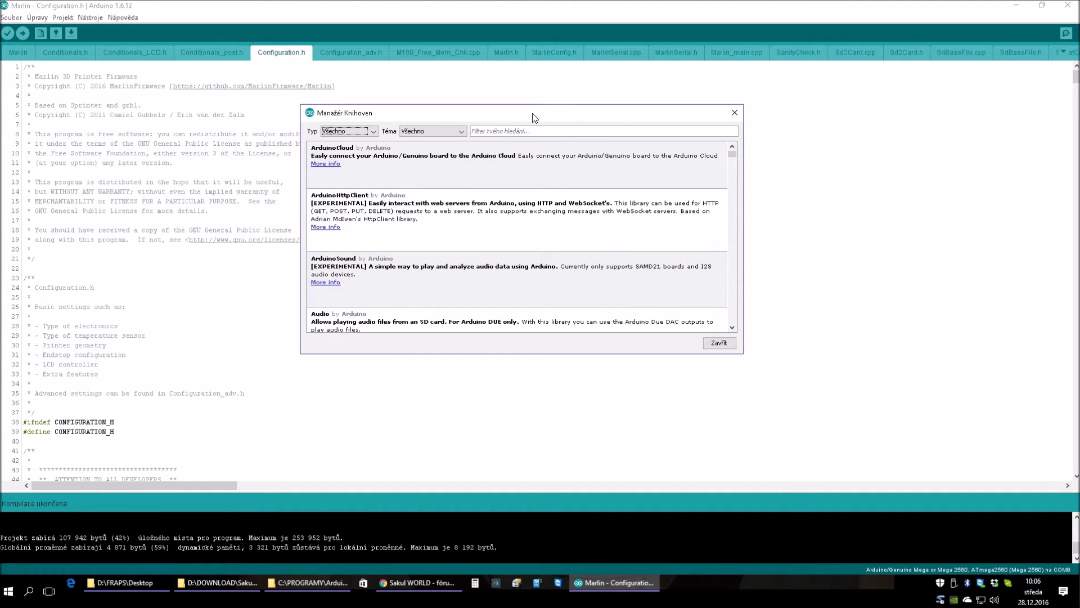
pyautogui.click(598, 132)
pyautogui.write('G8li')
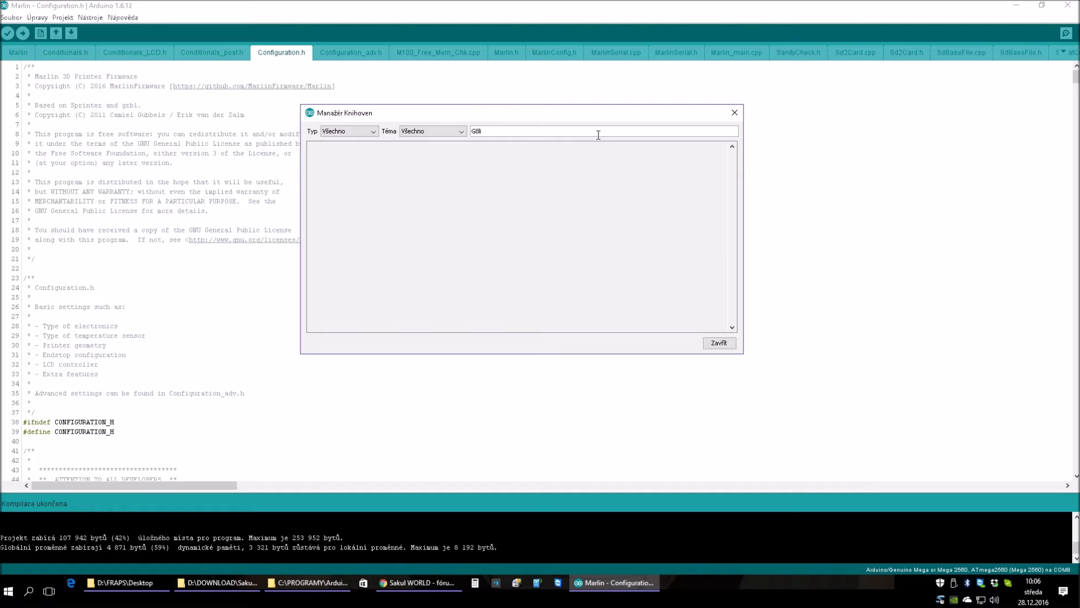
pyautogui.press('BackSpace')
pyautogui.press('BackSpace')
pyautogui.write('U8')
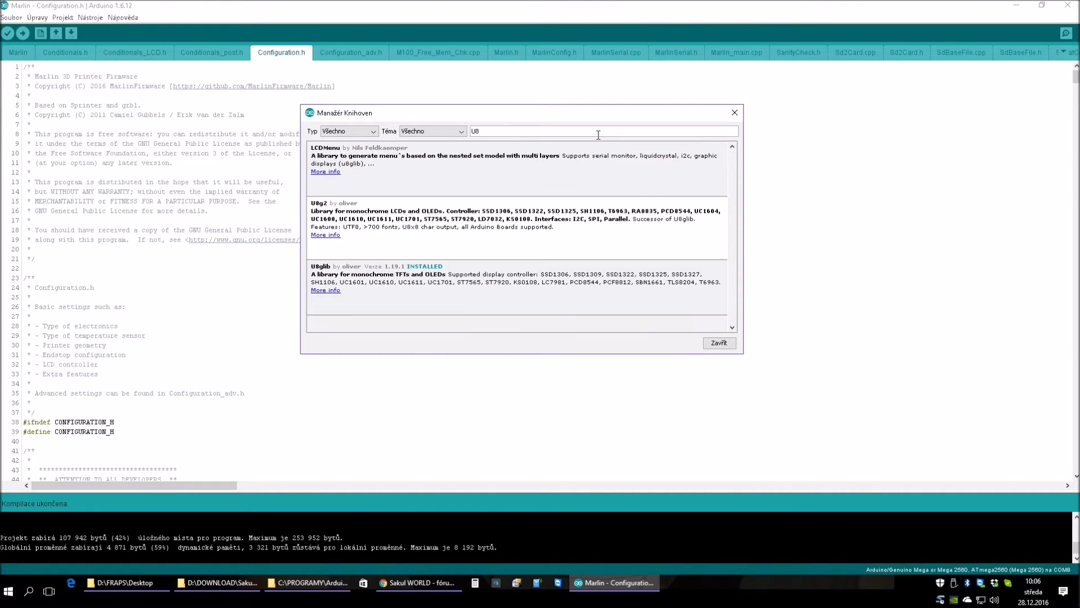
pyautogui.write('glib')
# Examine the versions offered for the U8g2 and U8glib libraries, and close the Library Manager without installing anything.
pyautogui.click(406, 251)
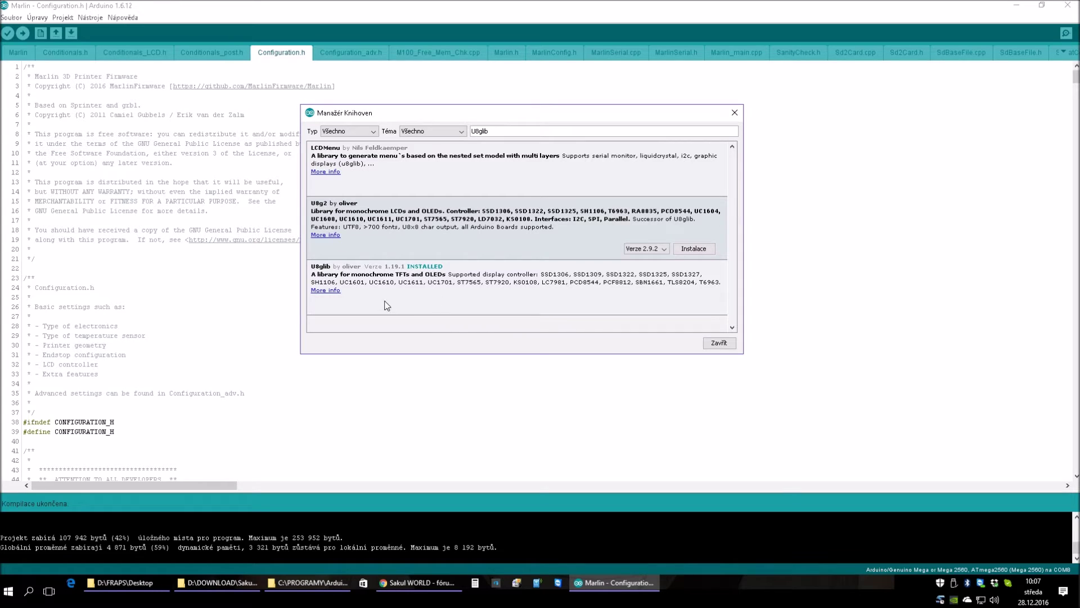
pyautogui.click(437, 303)
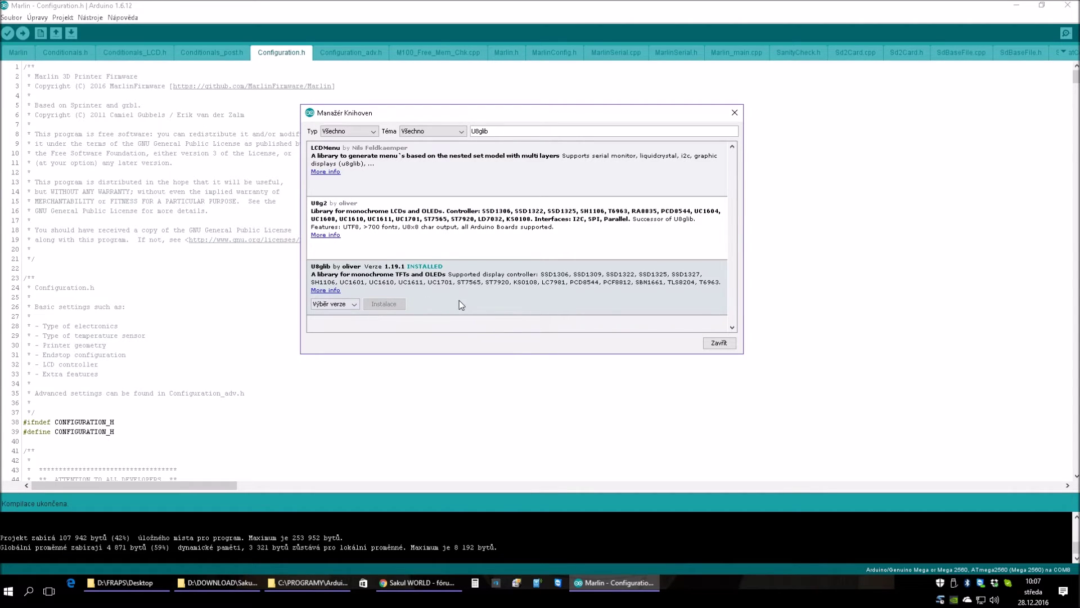
pyautogui.click(420, 249)
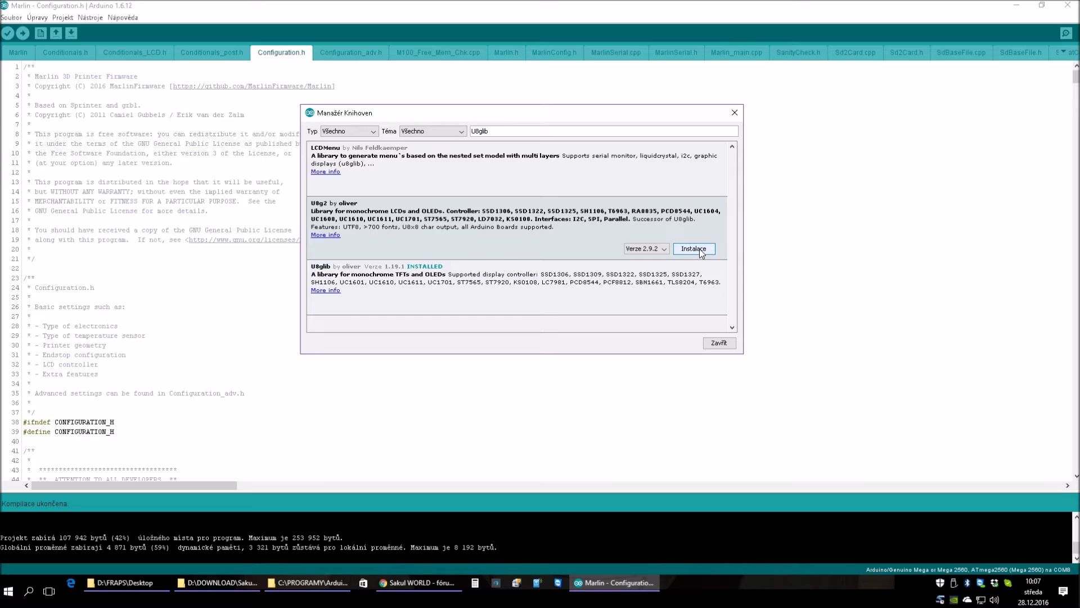
pyautogui.click(663, 249)
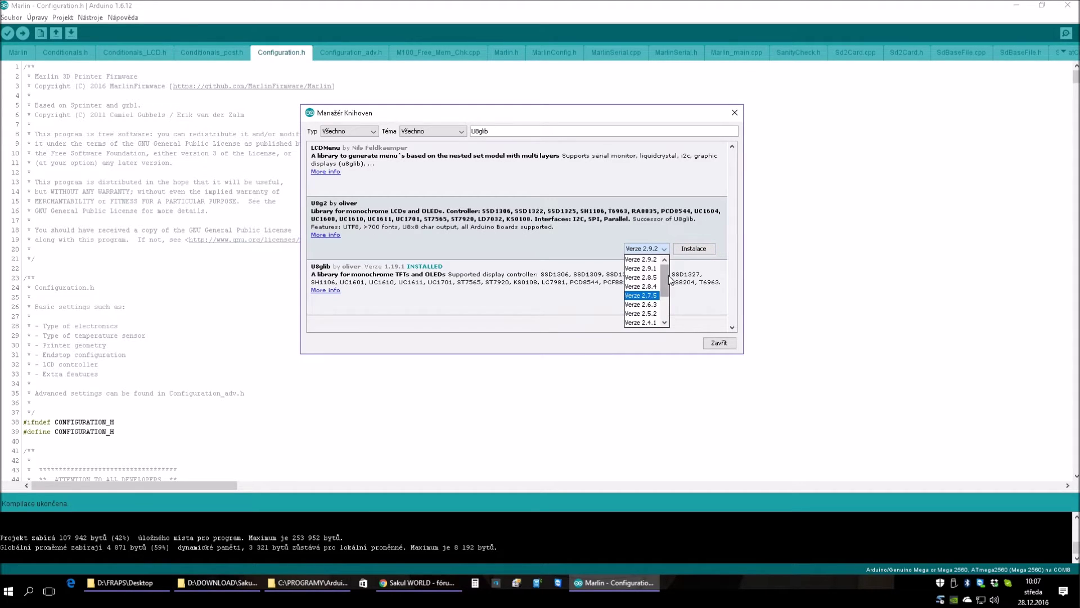
pyautogui.click(552, 232)
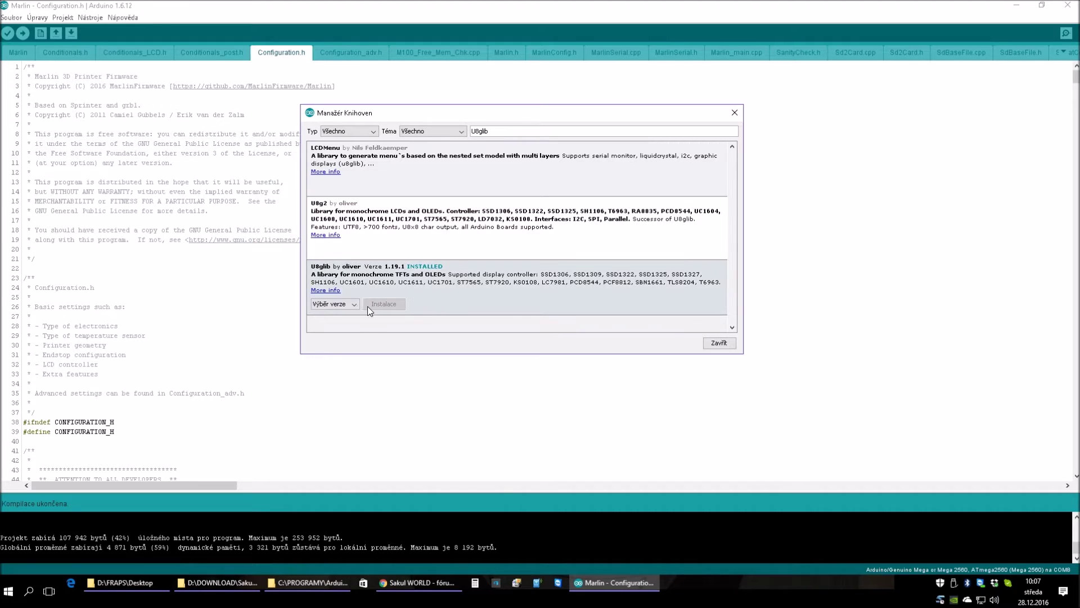
pyautogui.click(353, 304)
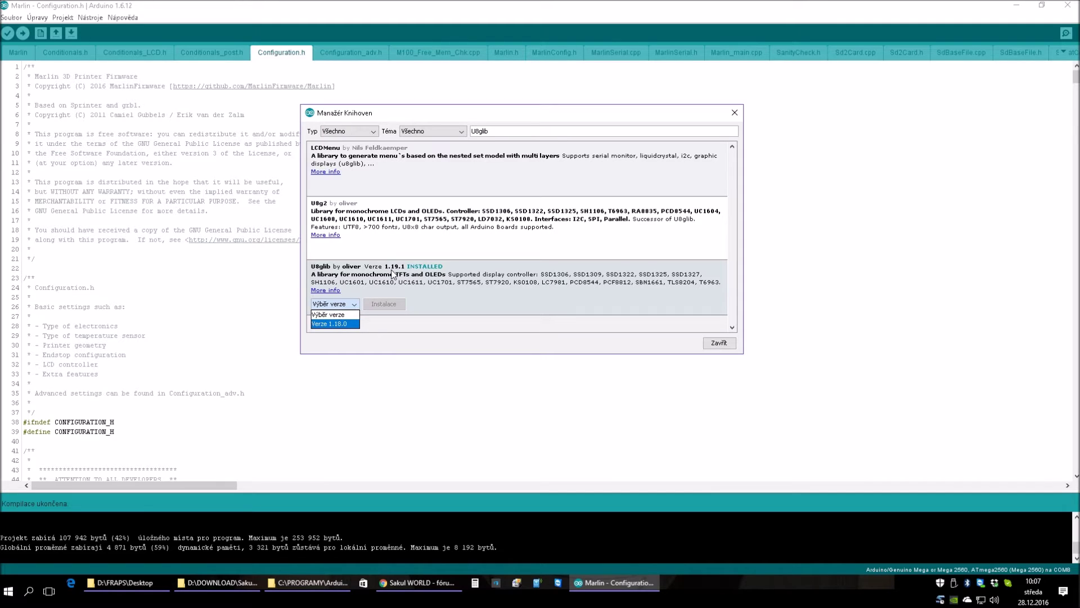
pyautogui.click(442, 308)
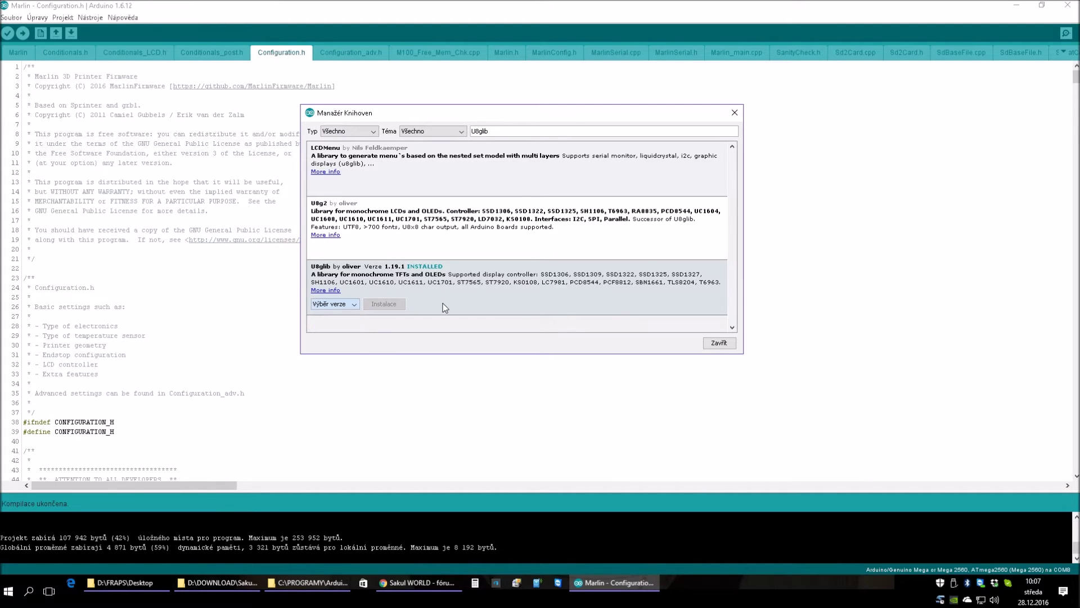
pyautogui.click(611, 246)
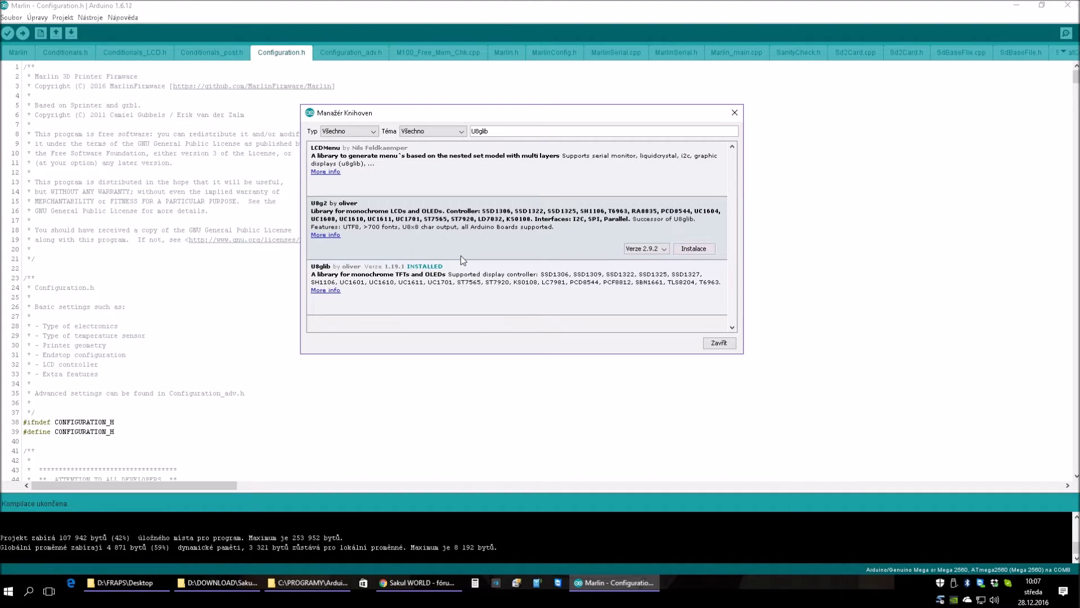
pyautogui.click(440, 302)
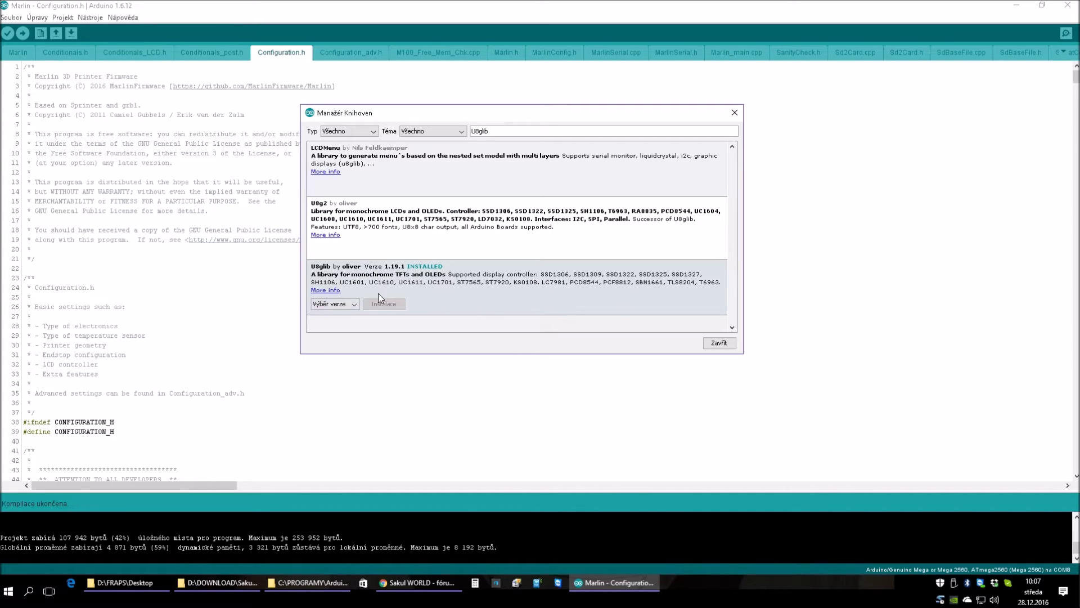
pyautogui.click(735, 113)
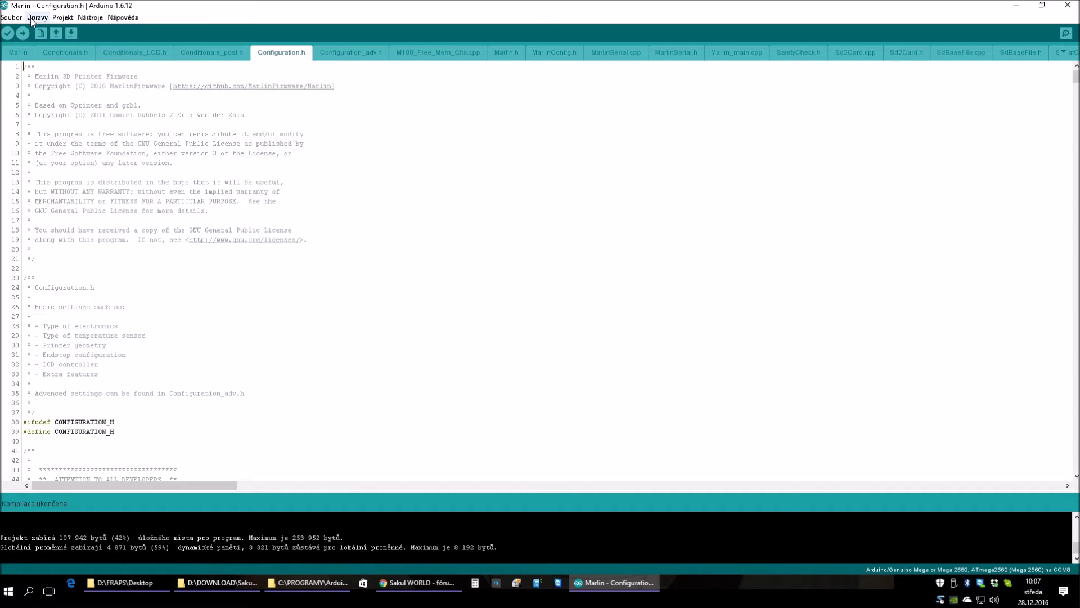
# Check for U8glib among the project's contributed libraries, and compile the Marlin firmware again.
pyautogui.click(67, 21)
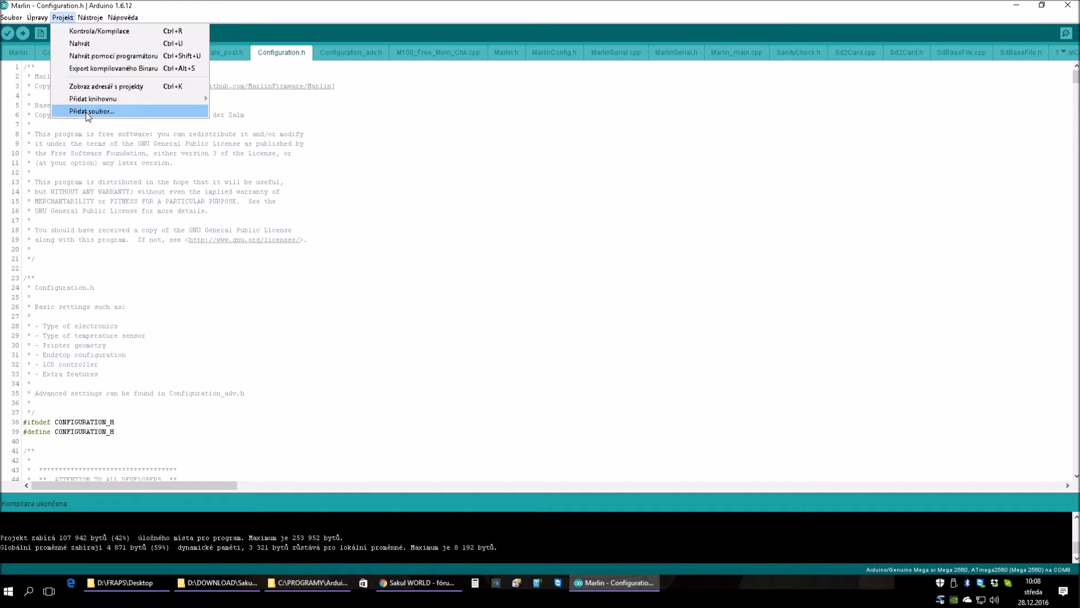
pyautogui.moveTo(93, 101)
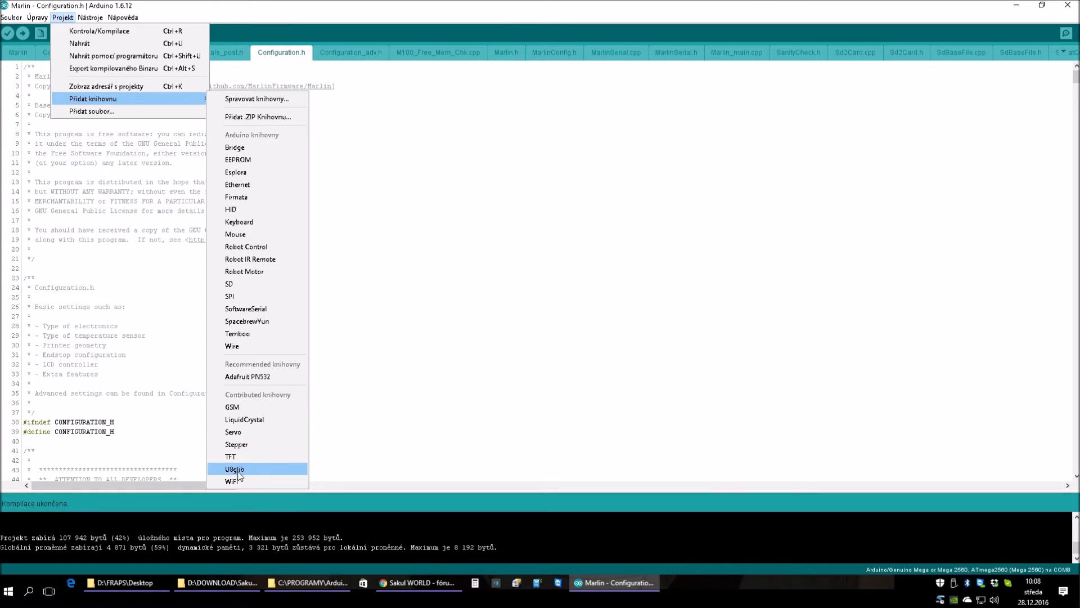
pyautogui.click(378, 10)
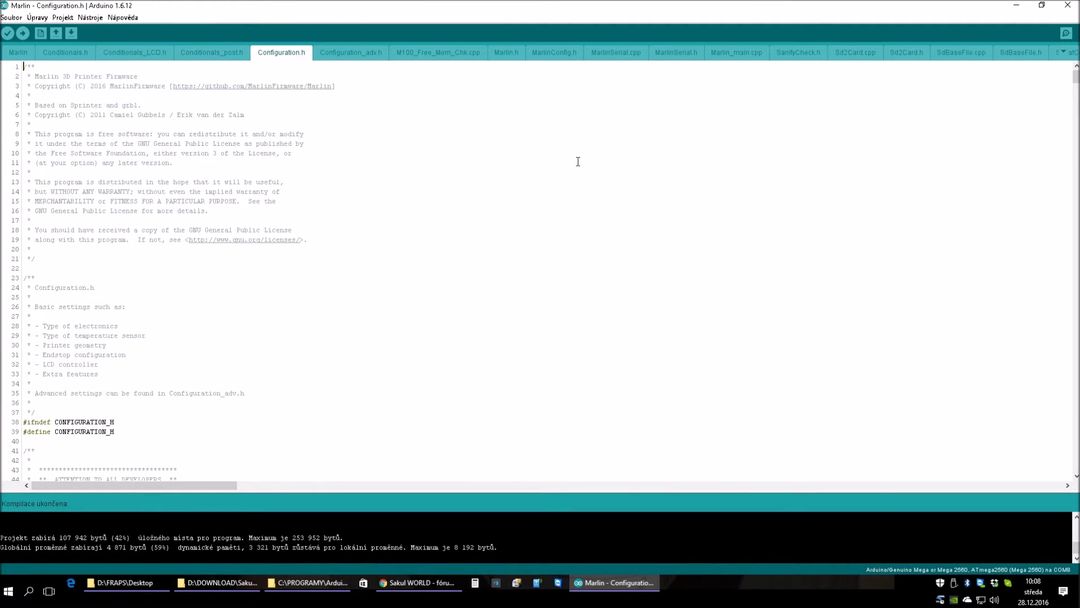
pyautogui.hotkey('ctrl', 'r')
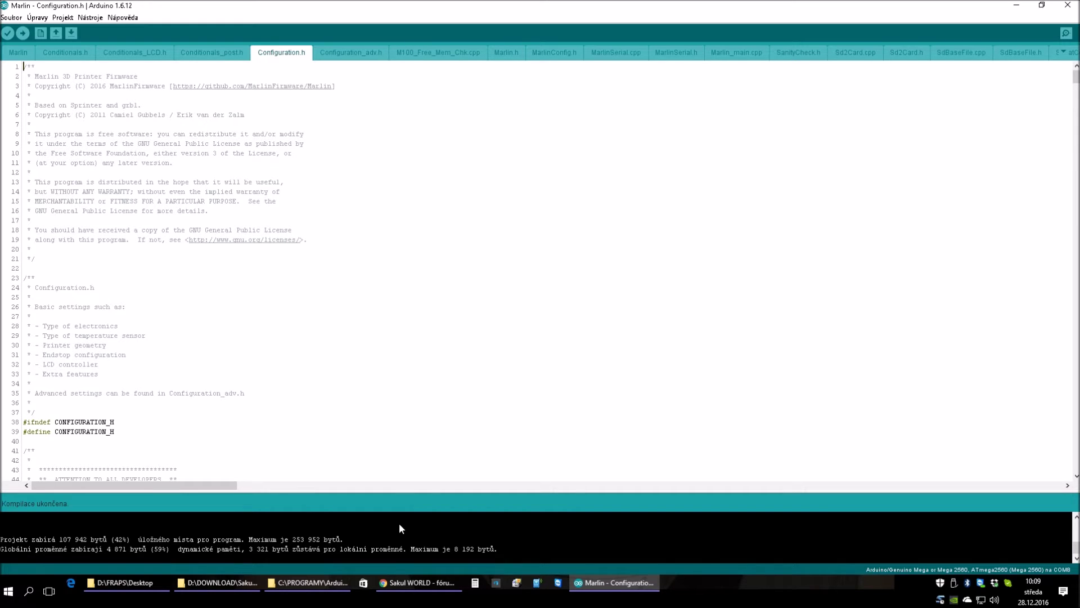
# Examine the opening comments of Configuration.h, from the licence notice to the configuration version and calibration links.
pyautogui.scroll(-4, 376, 167)
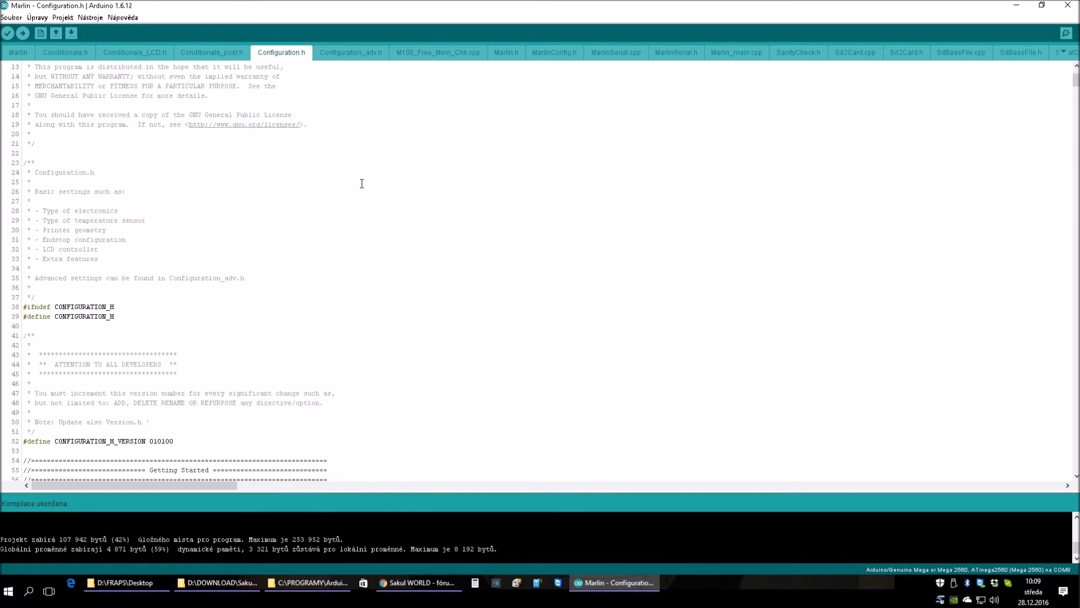
pyautogui.scroll(3, 362, 183)
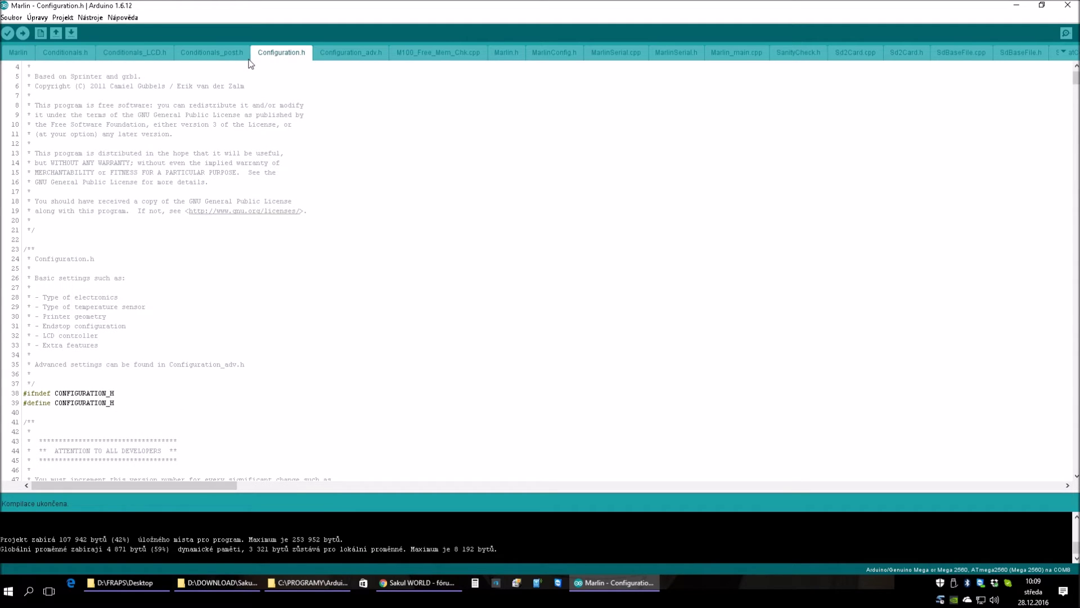
pyautogui.scroll(-4, 369, 172)
pyautogui.scroll(-3, 340, 178)
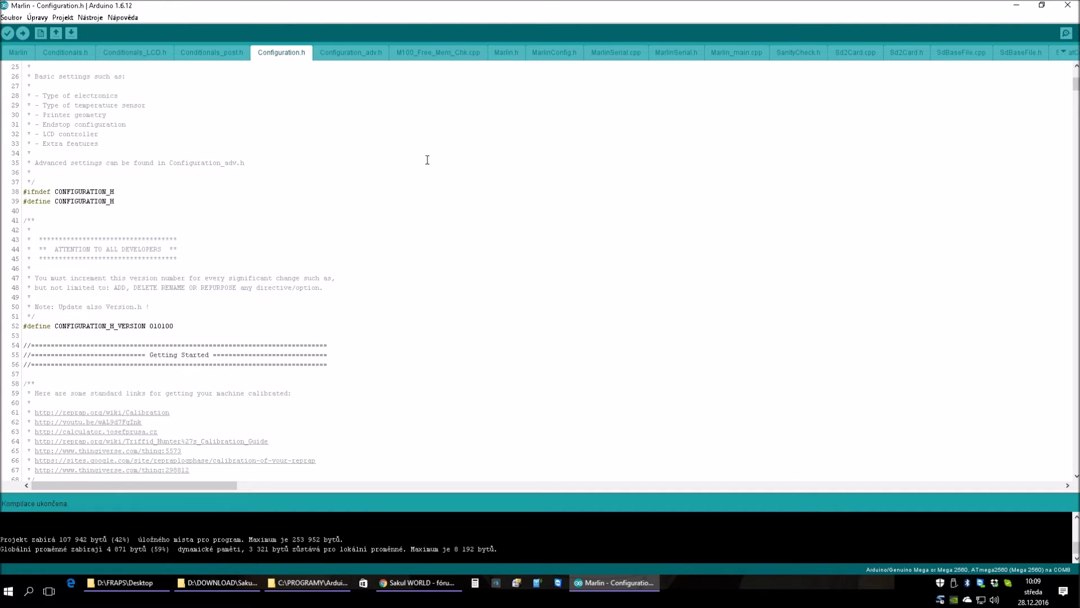
pyautogui.scroll(8, 428, 160)
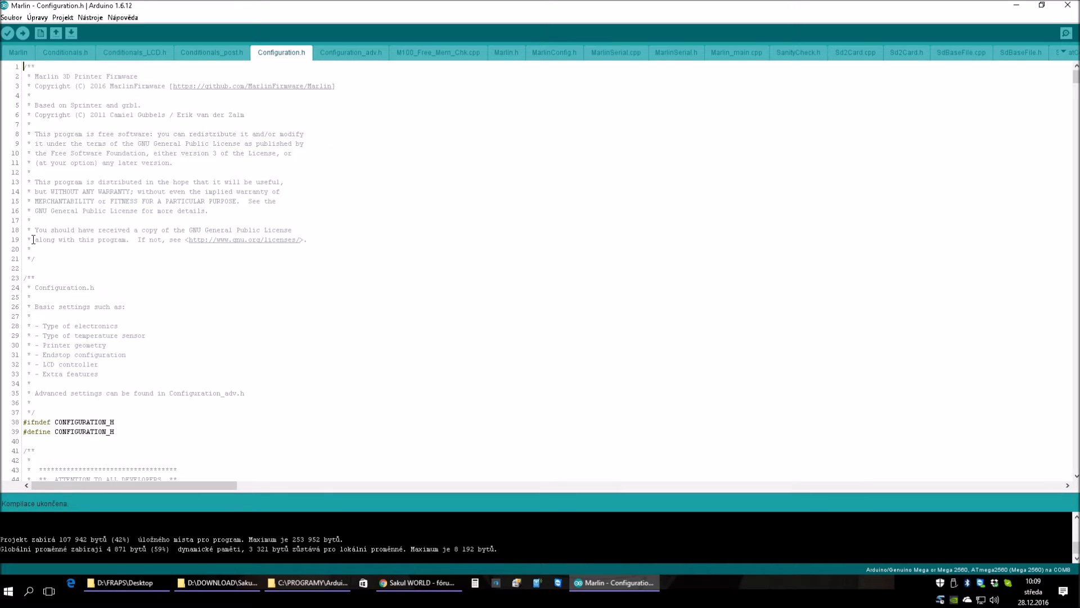
pyautogui.scroll(-4, 307, 209)
pyautogui.scroll(-5, 394, 202)
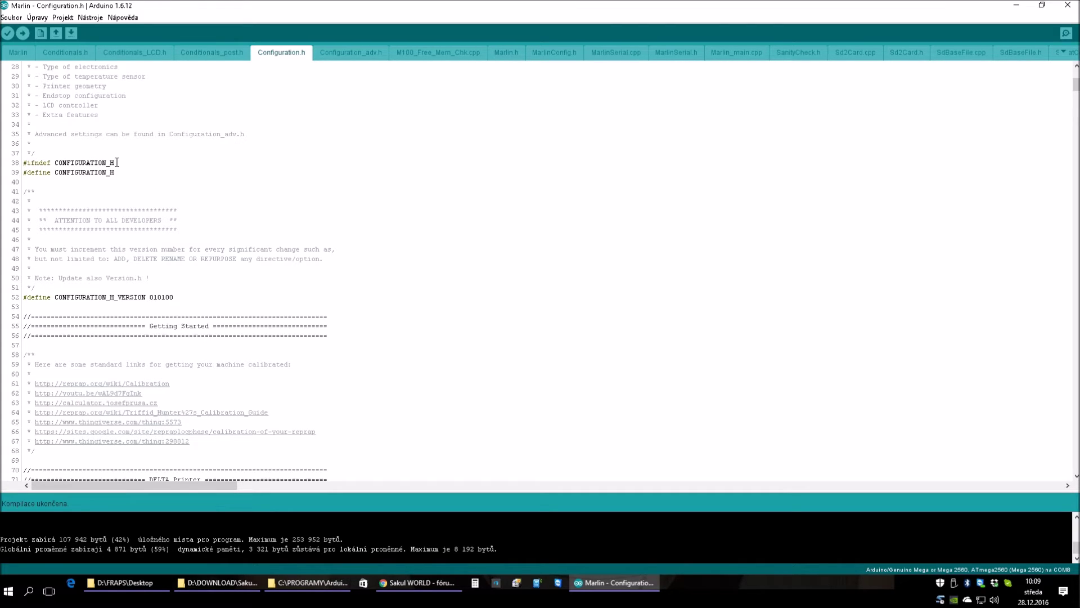
# Examine the author, boot screen and Bluetooth sections of Configuration.h, highlighting the comment about the Bluetooth serial interface.
pyautogui.scroll(-11, 340, 188)
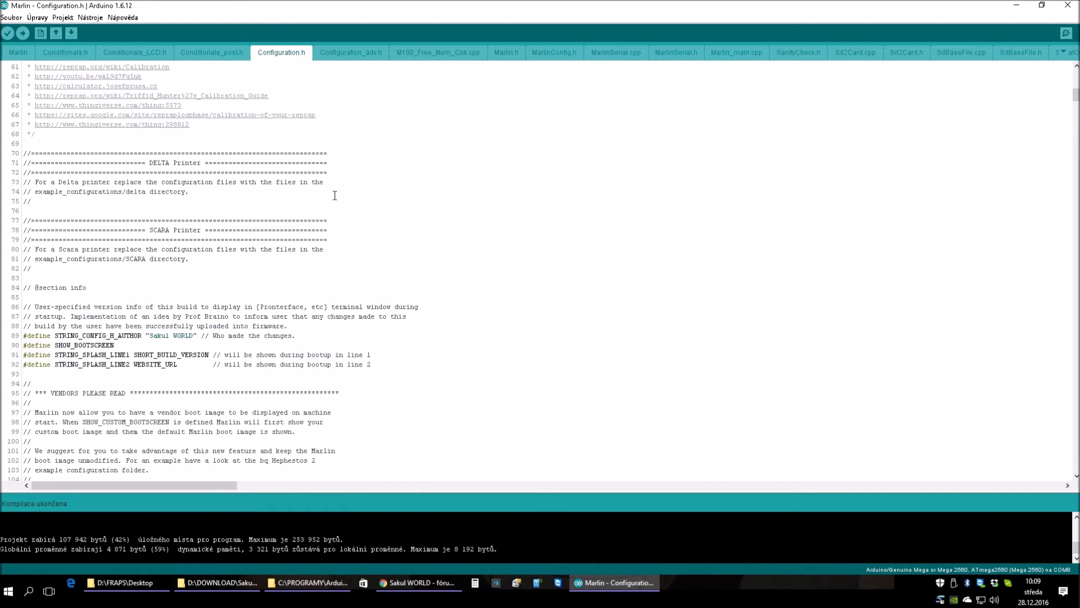
pyautogui.scroll(-3, 371, 193)
pyautogui.scroll(-3, 371, 192)
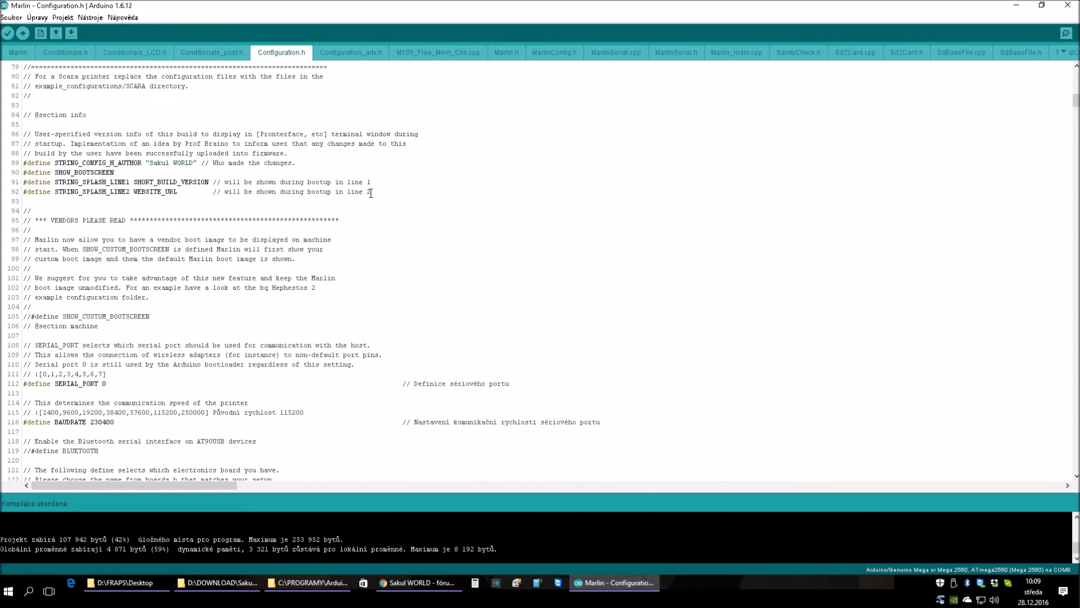
pyautogui.scroll(-2, 369, 194)
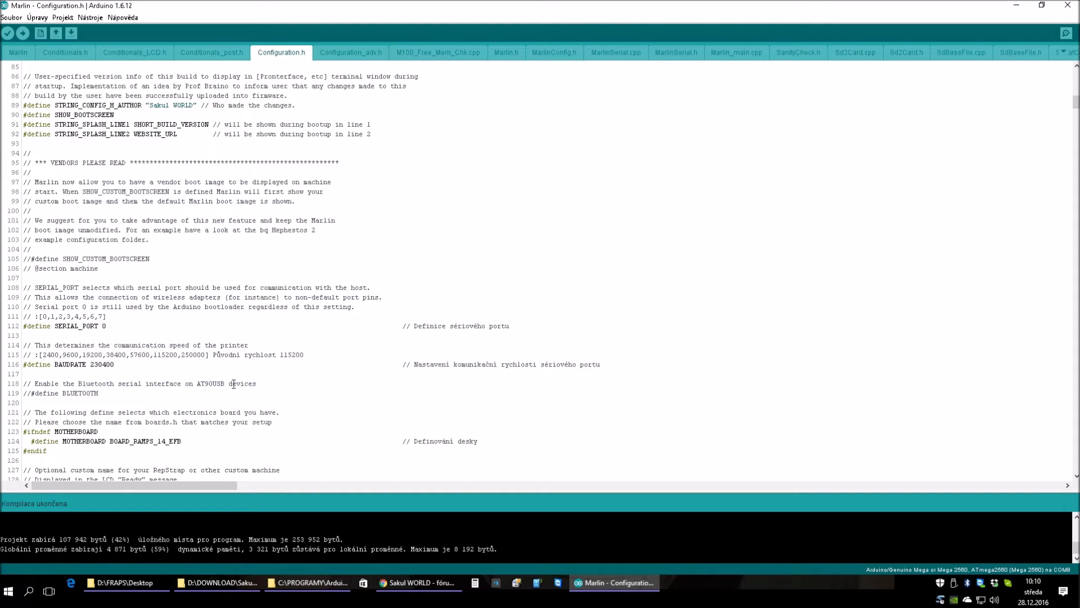
pyautogui.moveTo(35, 384); pyautogui.dragTo(257, 384)
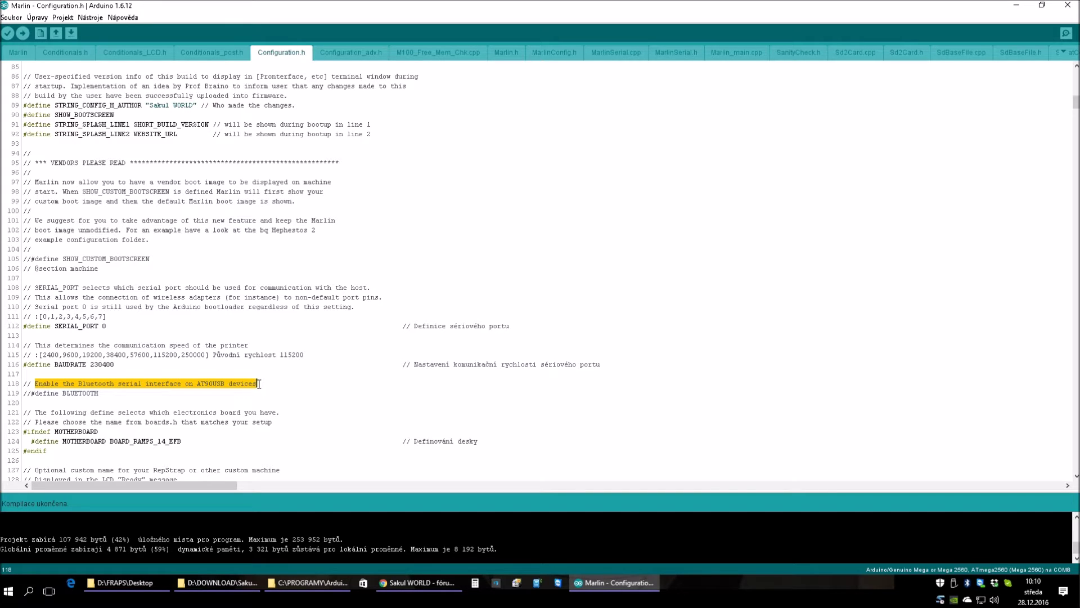
pyautogui.scroll(-2, 47, 315)
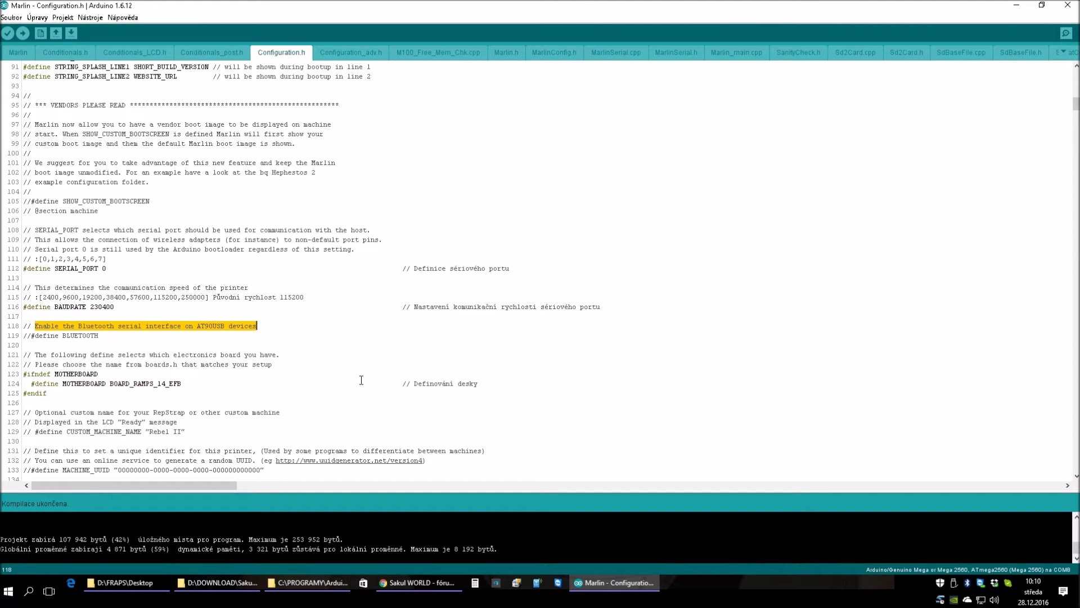
pyautogui.scroll(4, 361, 381)
pyautogui.scroll(9, 361, 380)
pyautogui.scroll(-8, 362, 380)
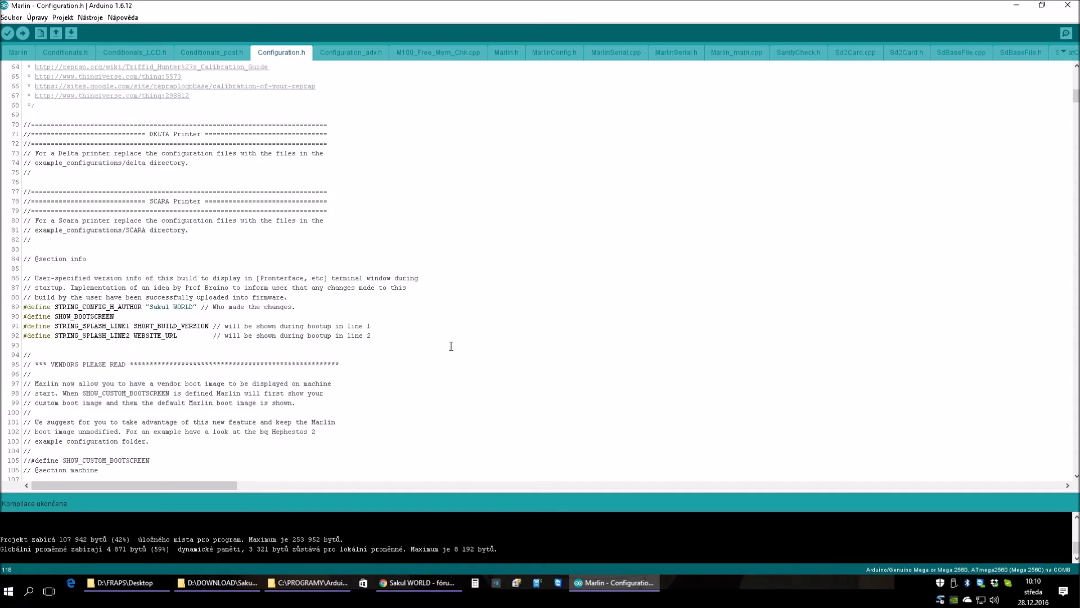
pyautogui.scroll(-2, 450, 346)
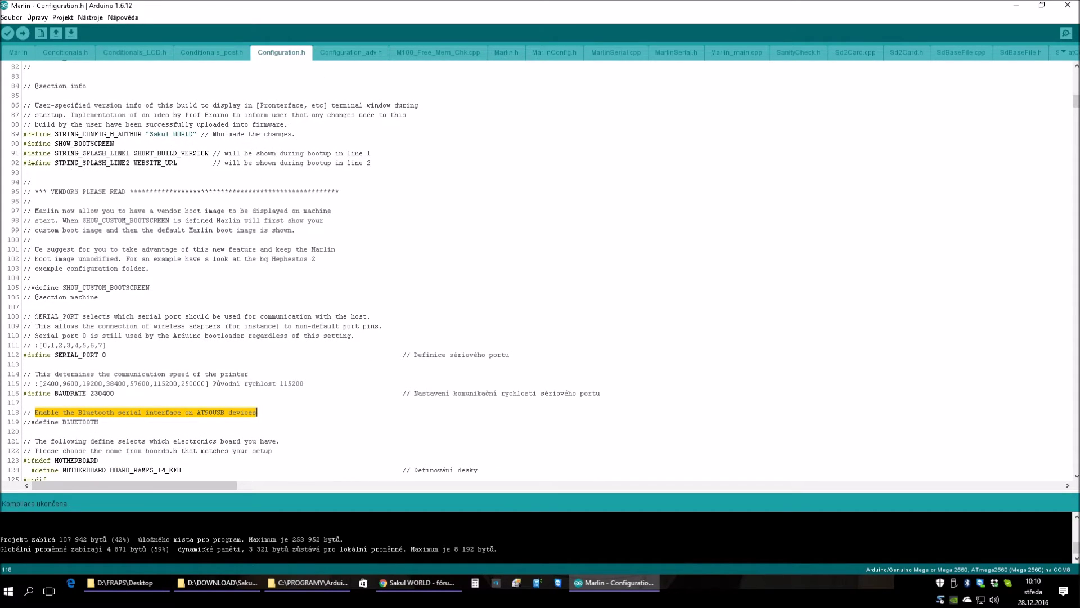
pyautogui.scroll(-3, 424, 191)
pyautogui.scroll(-1, 135, 162)
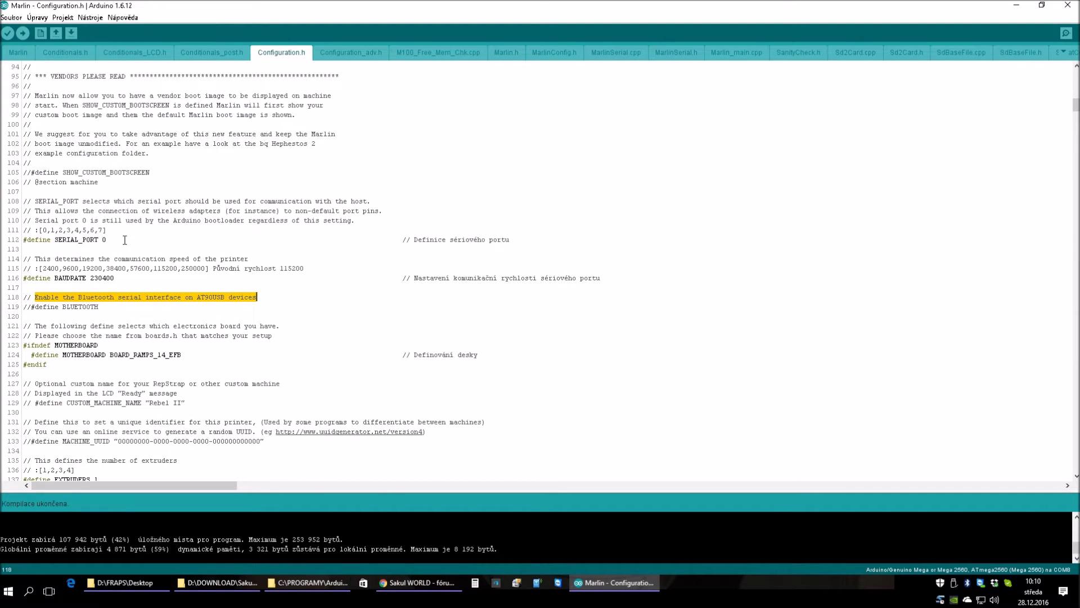
# Check the SERIAL_PORT definition and set BAUDRATE to 115200 in Configuration.h.
pyautogui.click(106, 240)
pyautogui.moveTo(55, 240)
pyautogui.mouseDown()
pyautogui.moveTo(111, 239)
pyautogui.moveTo(55, 240)
pyautogui.mouseUp()
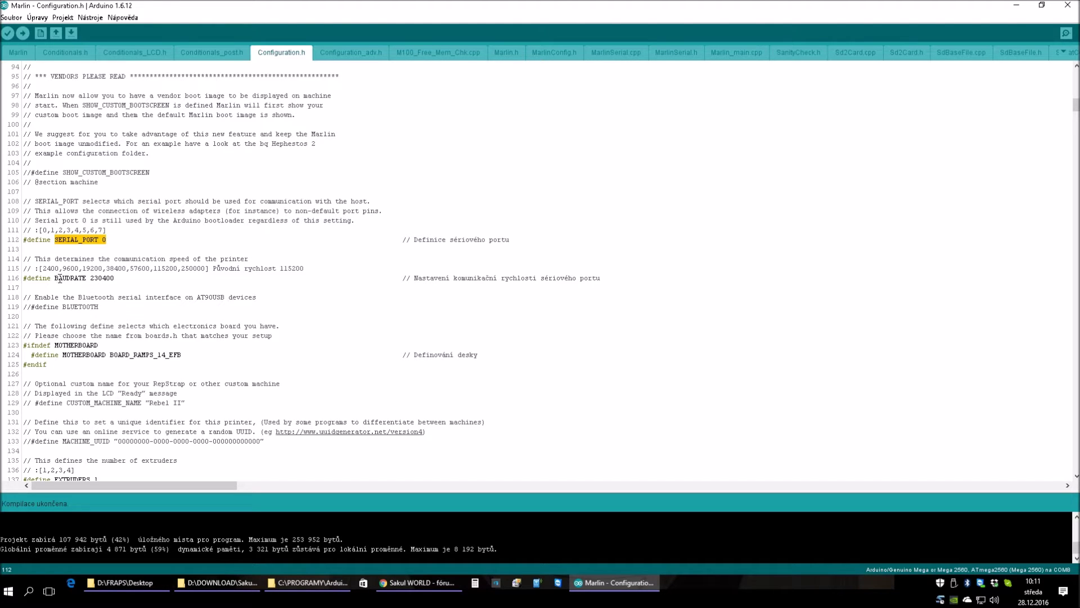
pyautogui.moveTo(54, 278); pyautogui.dragTo(116, 278)
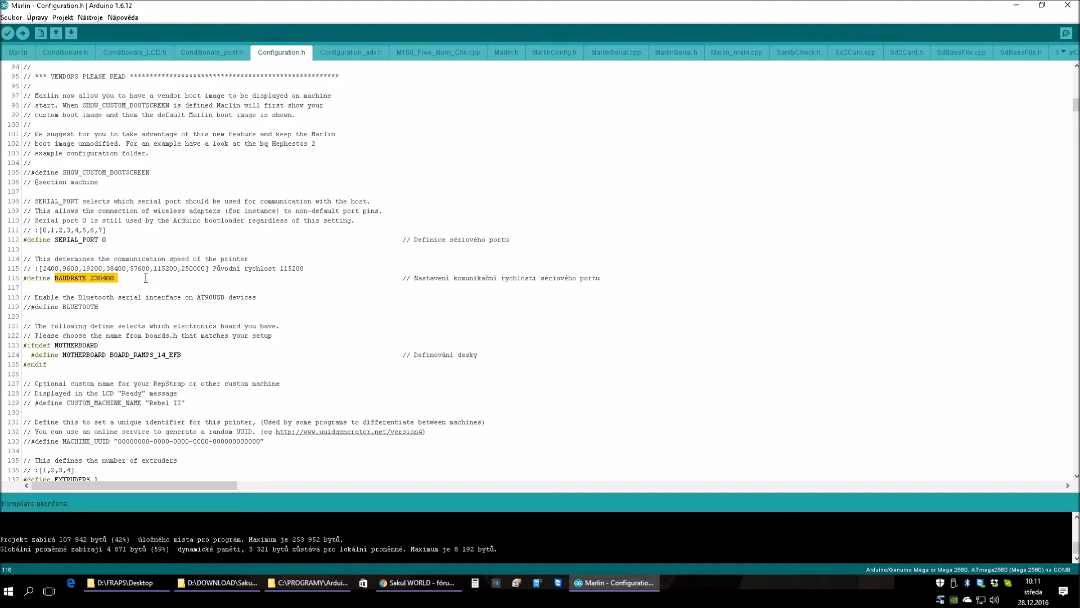
pyautogui.click(175, 278)
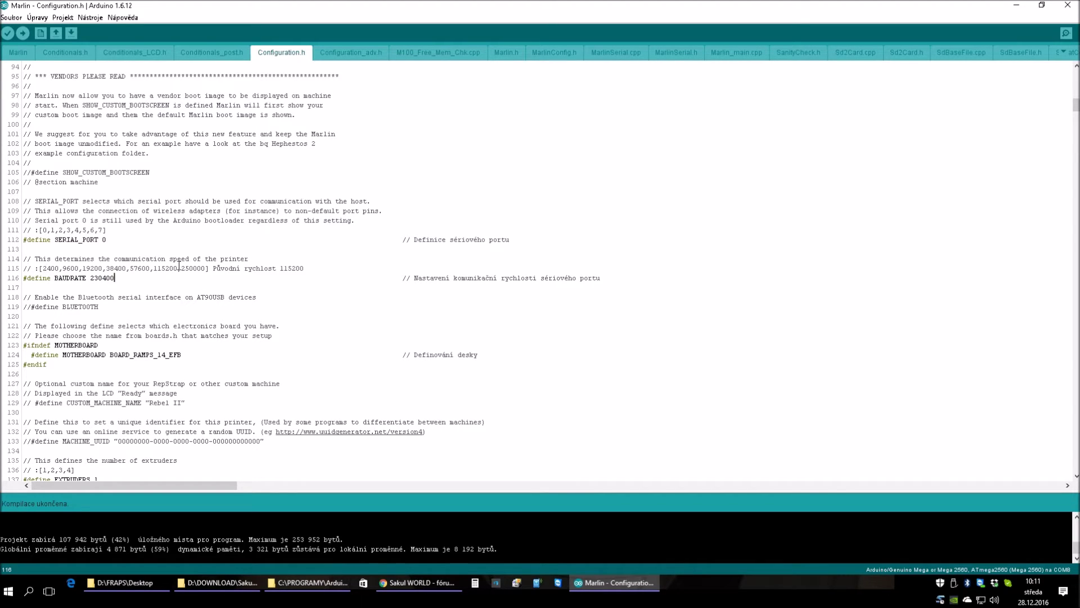
pyautogui.moveTo(177, 268); pyautogui.dragTo(155, 268)
pyautogui.moveTo(114, 279); pyautogui.dragTo(90, 279)
pyautogui.write('115200')
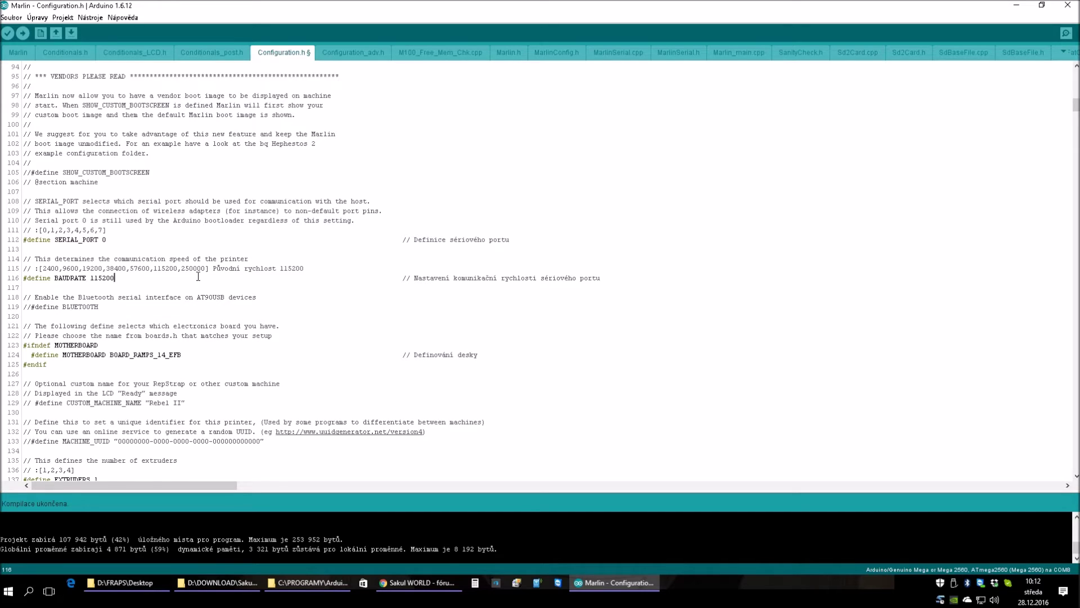
# Examine the electronics board setting in Configuration.h and highlight its MOTHERBOARD definition.
pyautogui.scroll(-2, 330, 276)
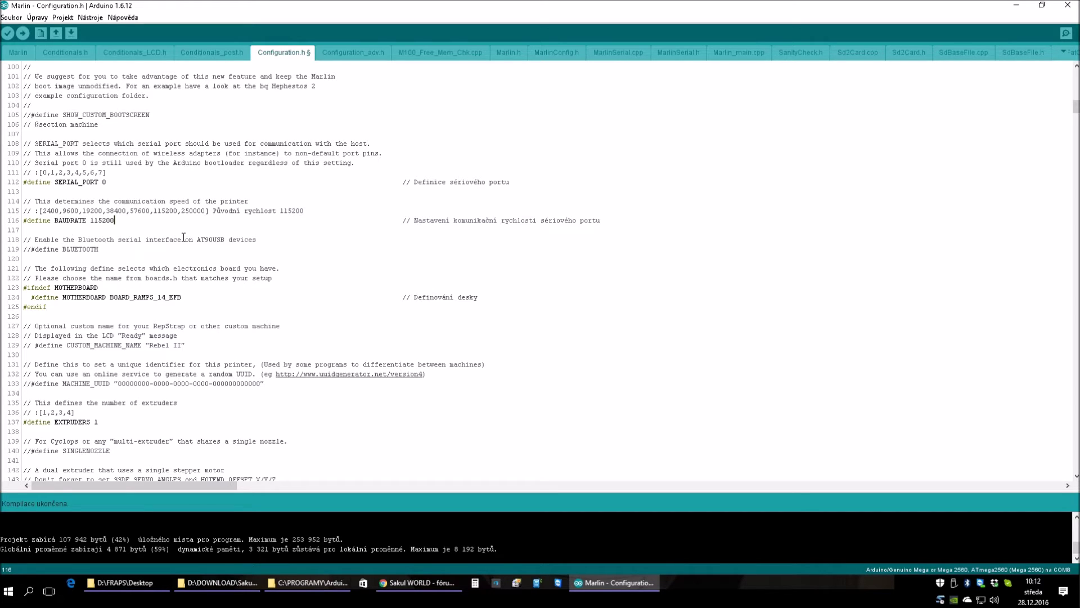
pyautogui.scroll(-2, 282, 235)
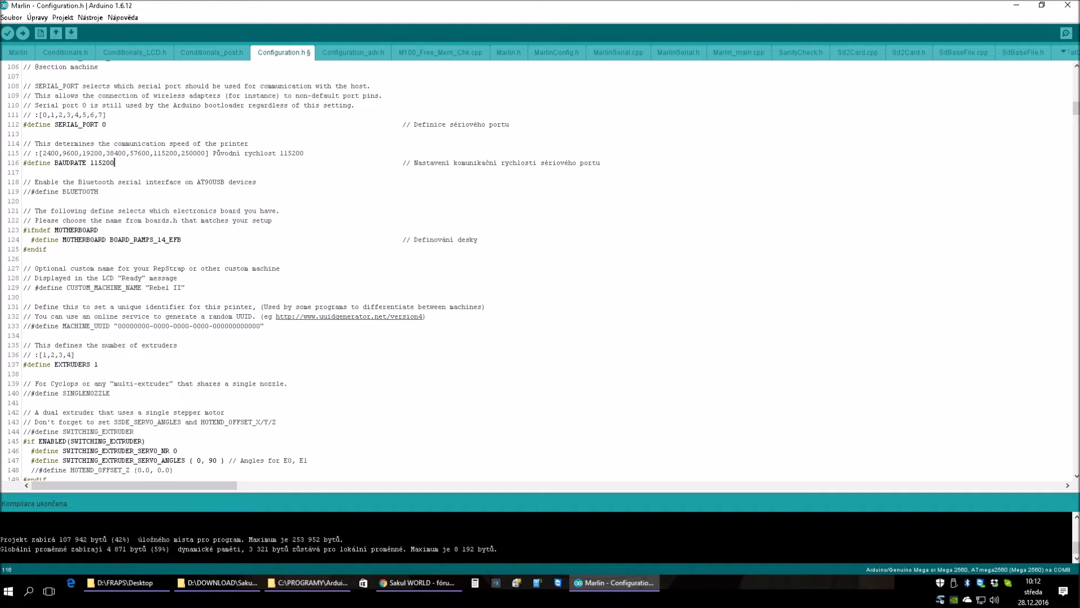
pyautogui.moveTo(62, 239); pyautogui.dragTo(184, 239)
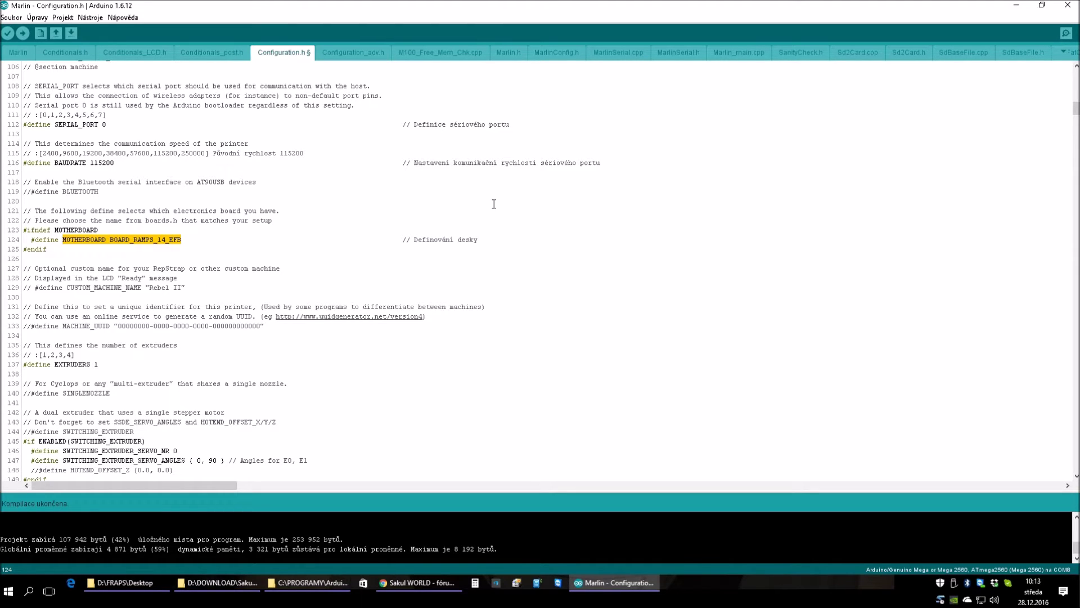
# Look through the complete list of the Marlin sketch's files, including the pins files for the various boards, and return to Configuration.h.
pyautogui.click(1063, 52)
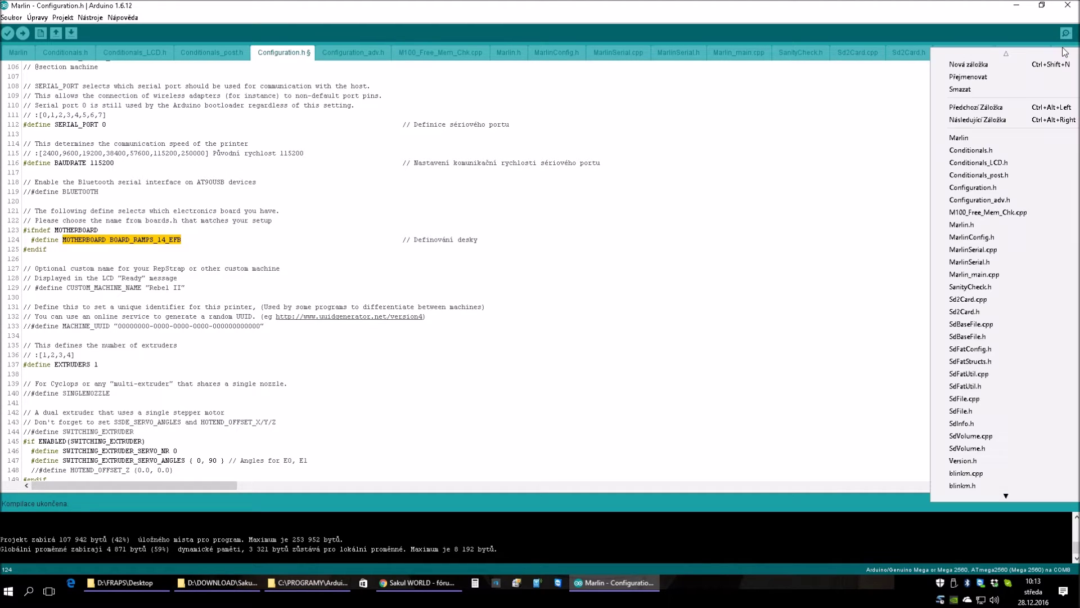
pyautogui.scroll(-6, 1015, 243)
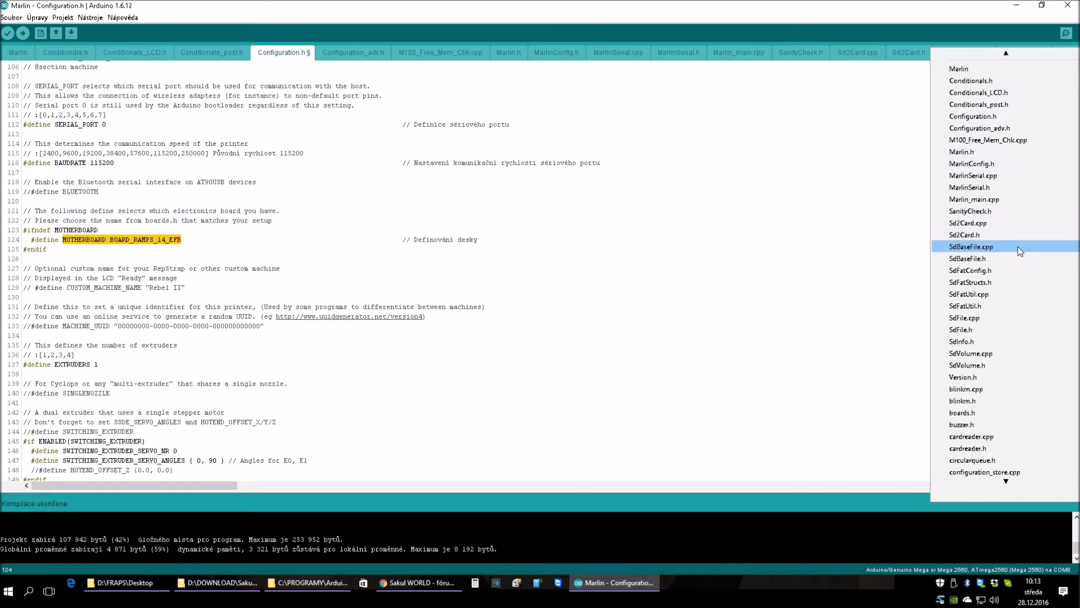
pyautogui.scroll(-2, 1019, 248)
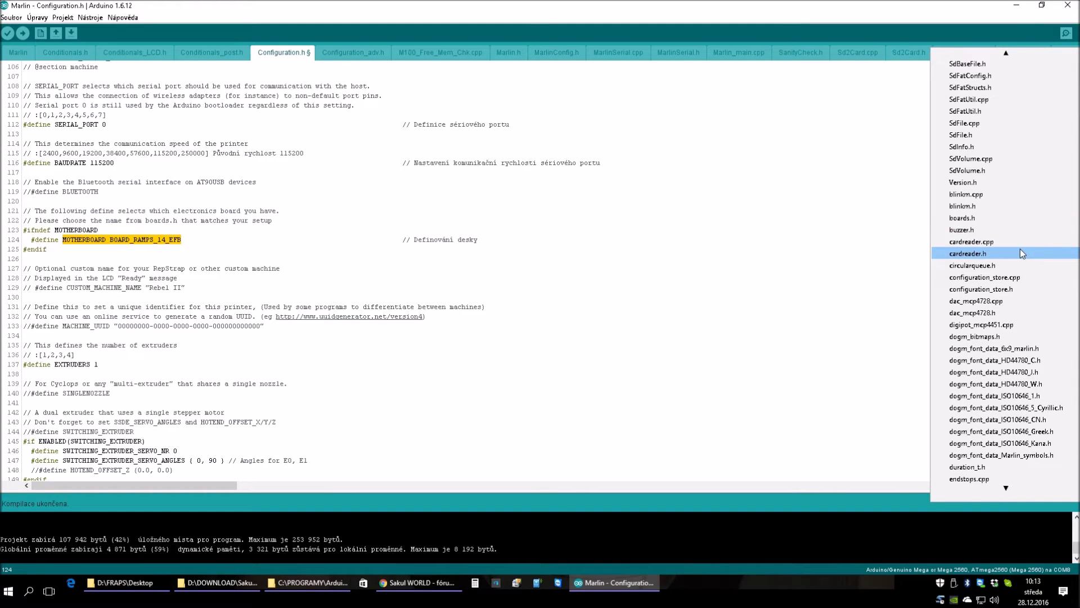
pyautogui.scroll(-5, 1021, 255)
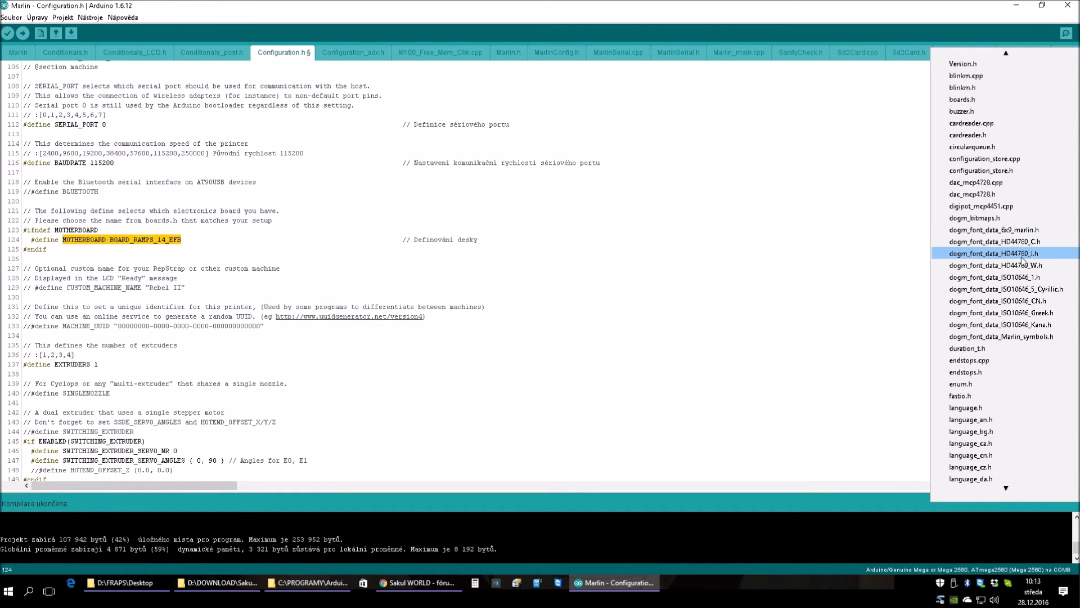
pyautogui.scroll(-5, 1020, 257)
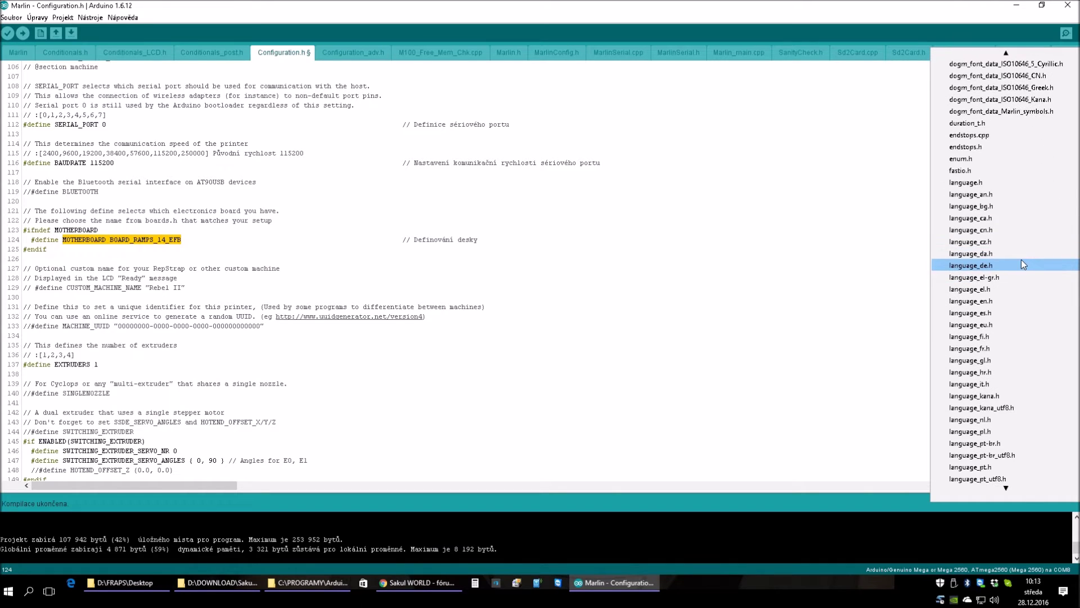
pyautogui.scroll(-10, 1018, 278)
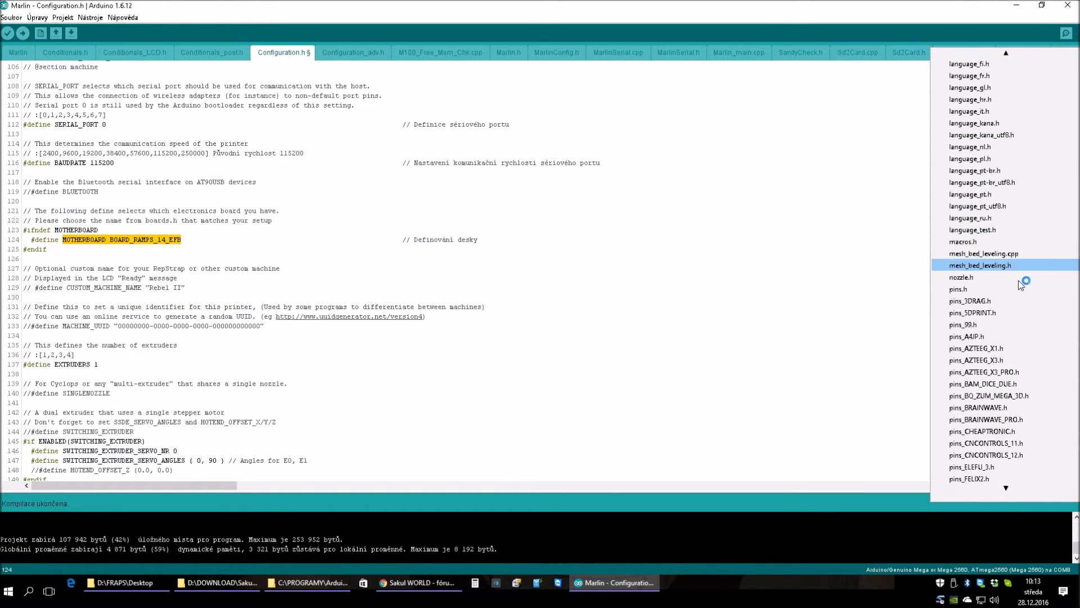
pyautogui.scroll(-10, 1018, 279)
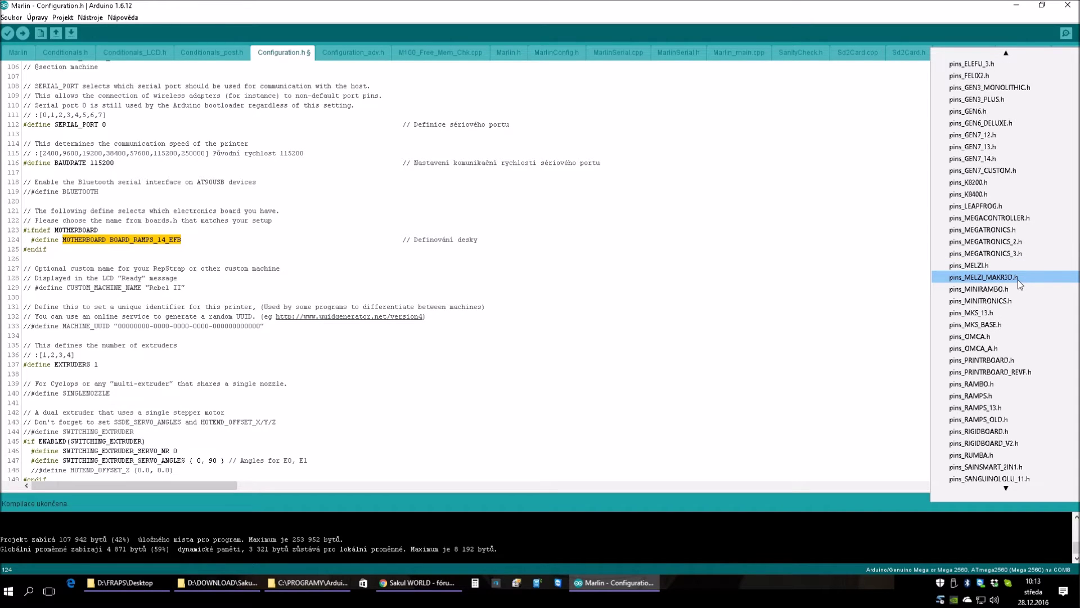
pyautogui.scroll(-6, 1018, 279)
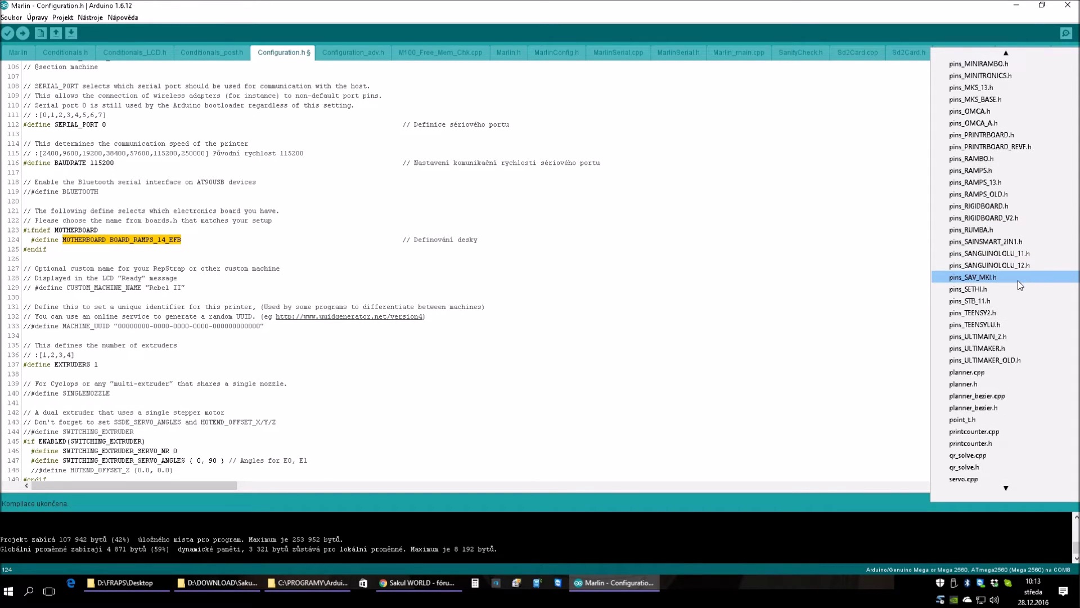
pyautogui.scroll(-4, 1018, 280)
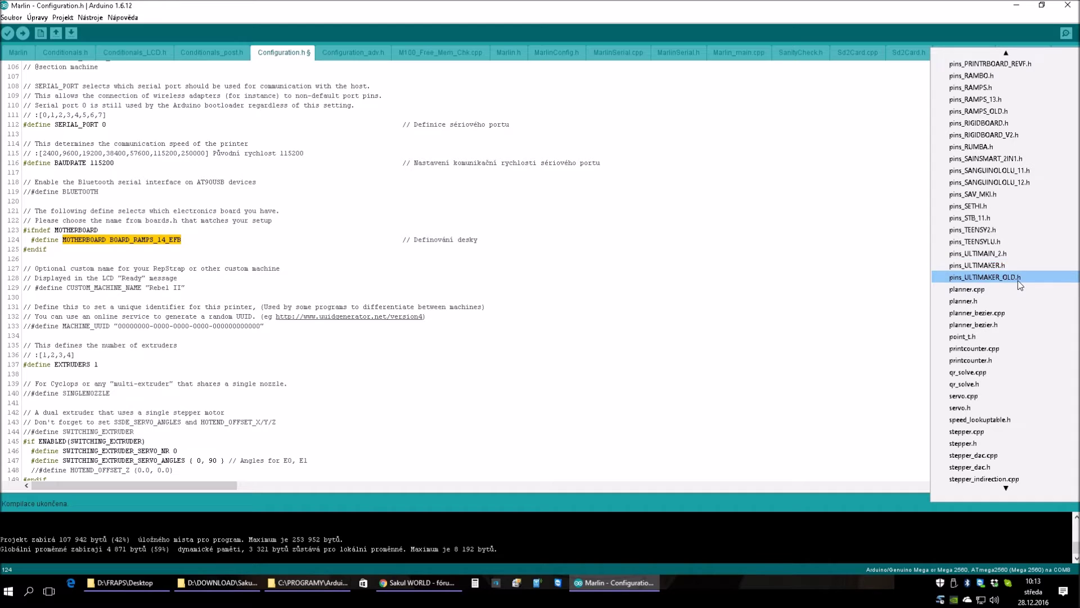
pyautogui.scroll(-5, 1017, 280)
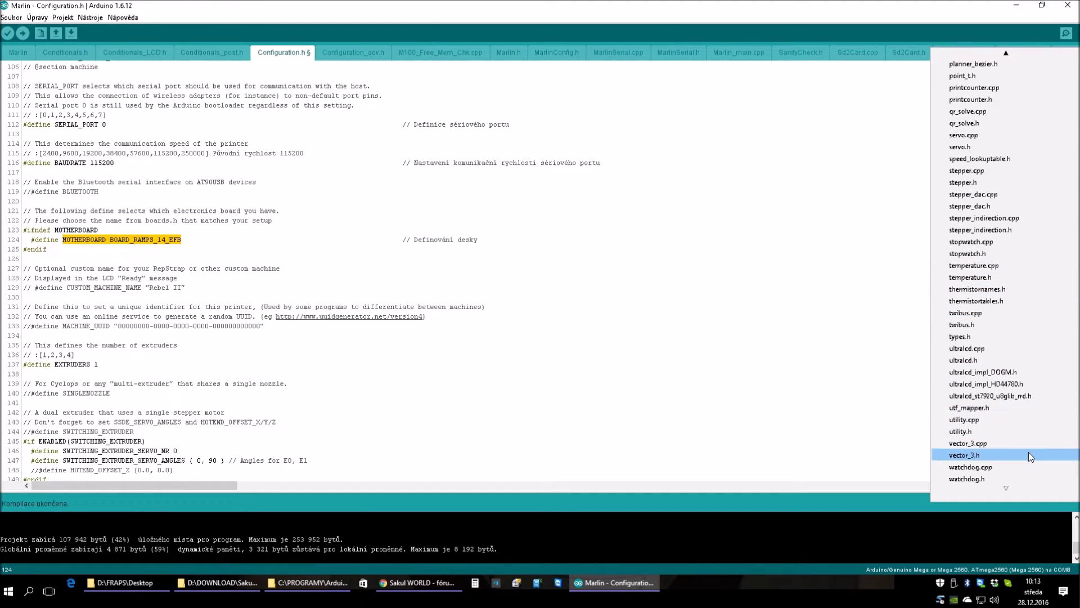
pyautogui.scroll(3, 1004, 460)
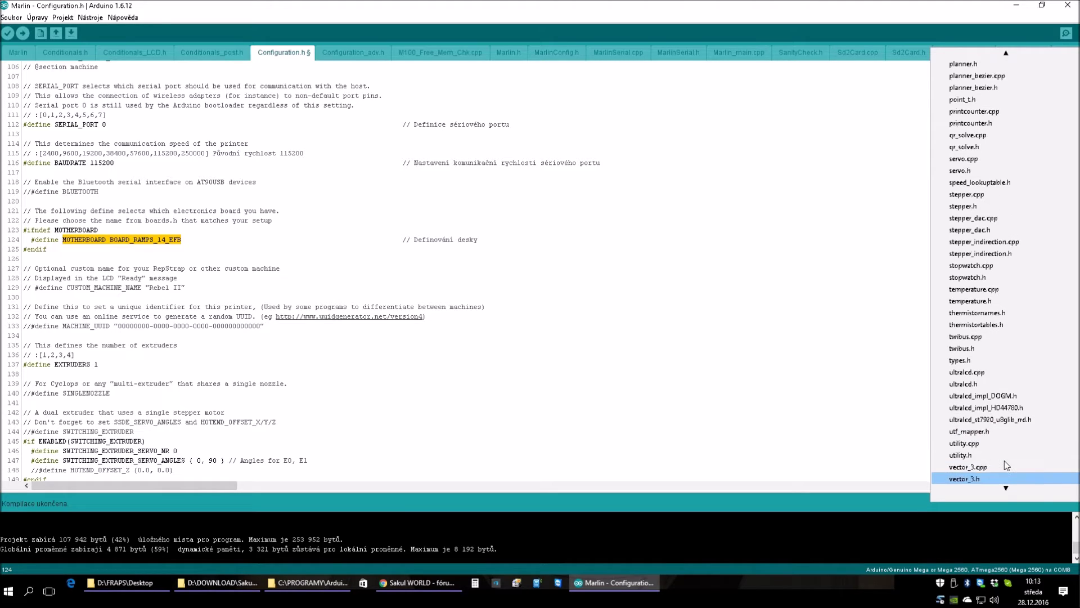
pyautogui.scroll(2, 1004, 462)
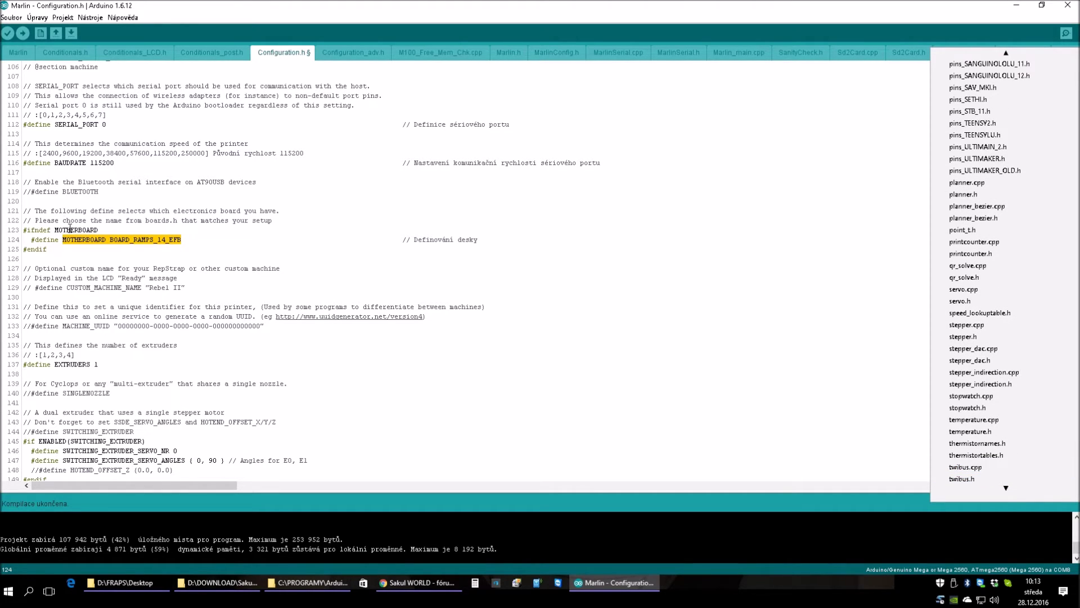
pyautogui.scroll(2, 1024, 369)
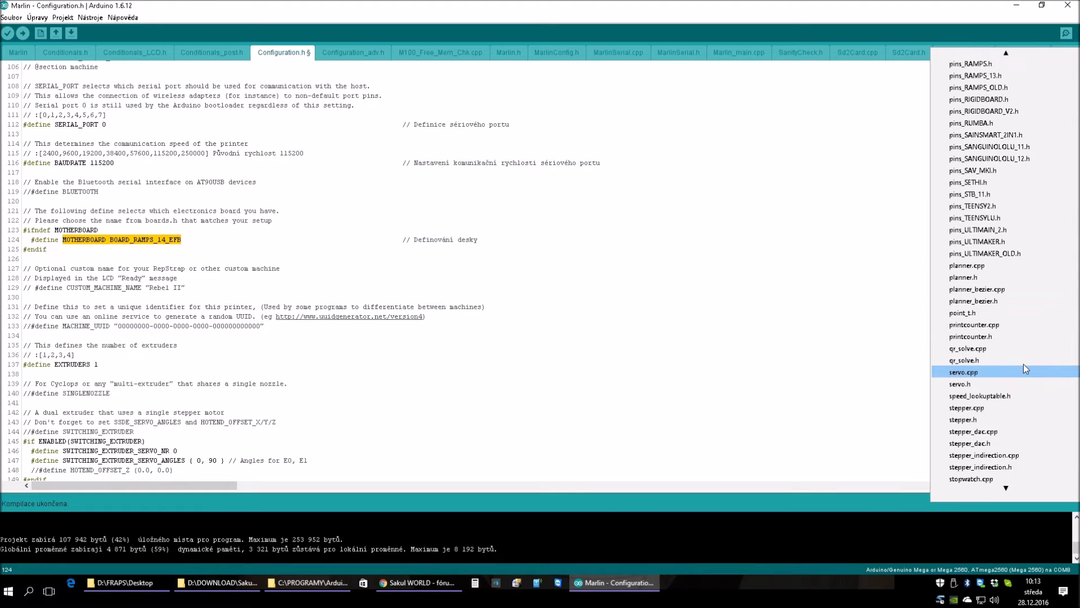
pyautogui.scroll(2, 1023, 367)
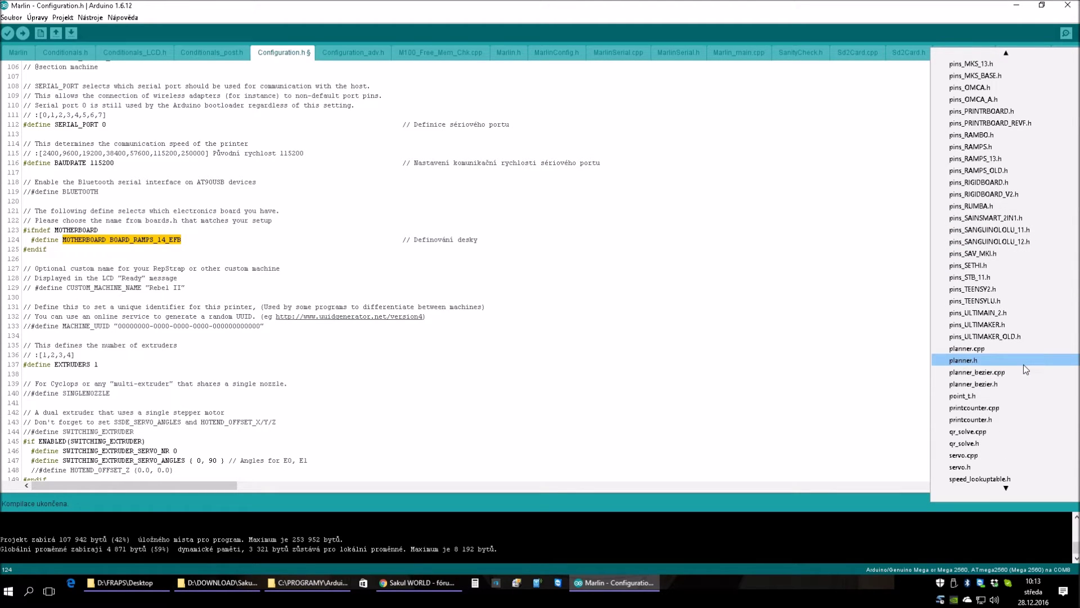
pyautogui.scroll(8, 1024, 365)
pyautogui.scroll(8, 1023, 366)
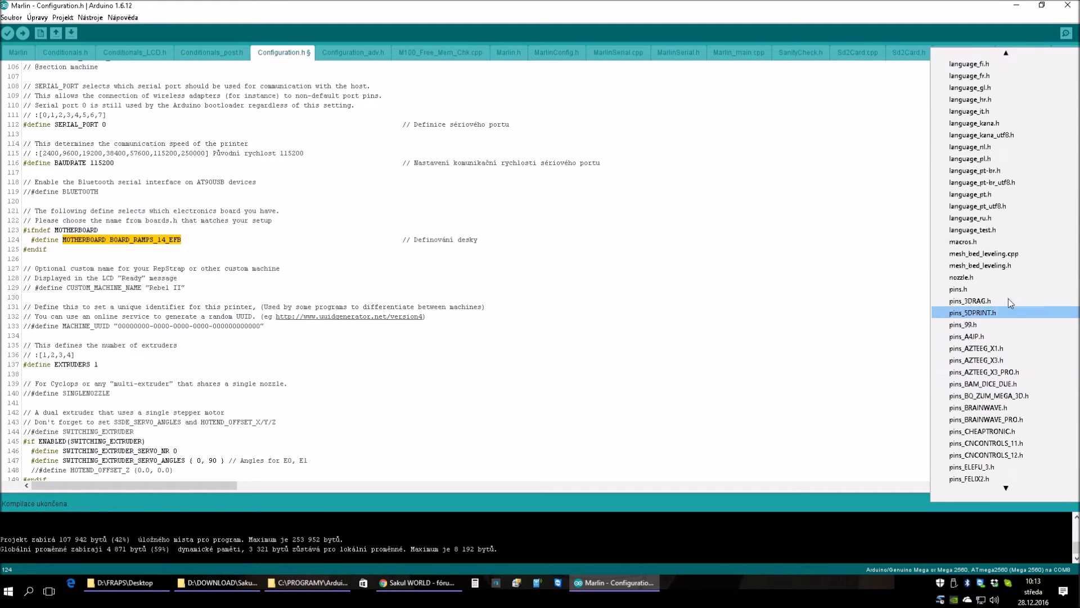
pyautogui.scroll(8, 1006, 338)
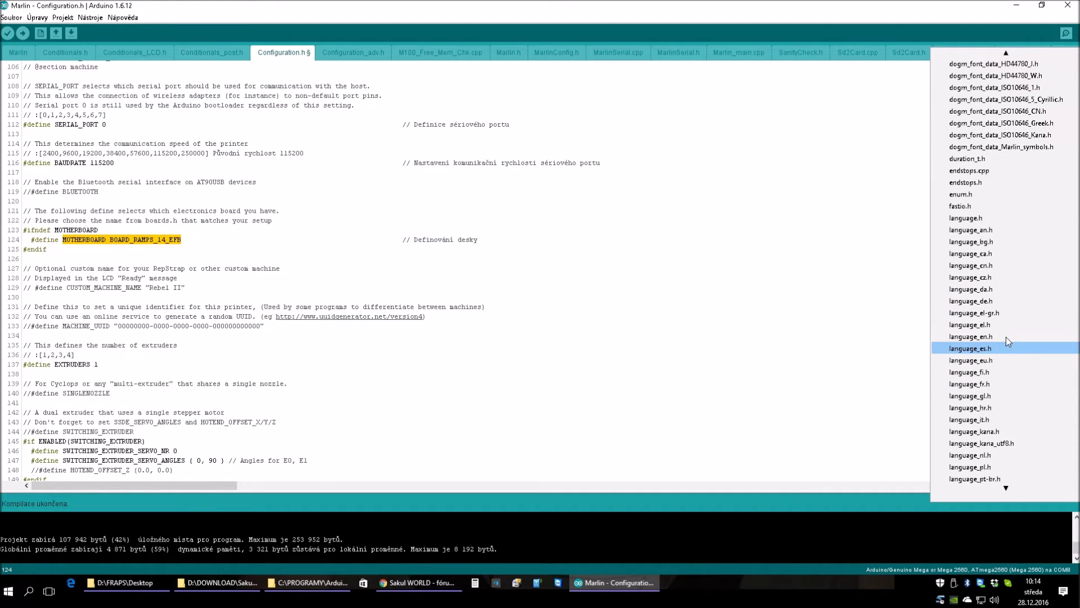
pyautogui.scroll(2, 1006, 336)
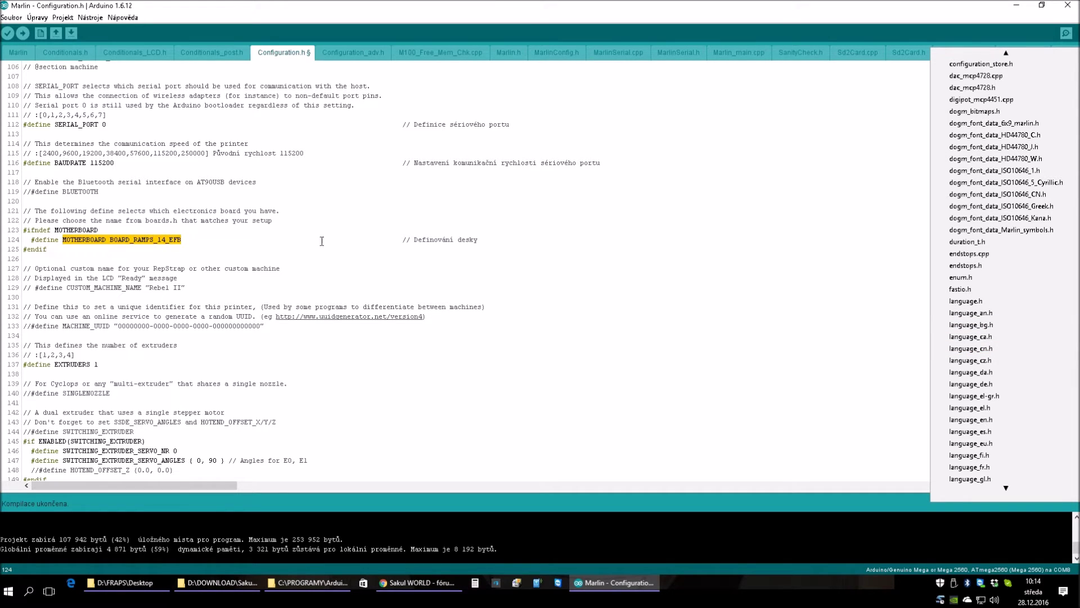
pyautogui.scroll(3, 1023, 314)
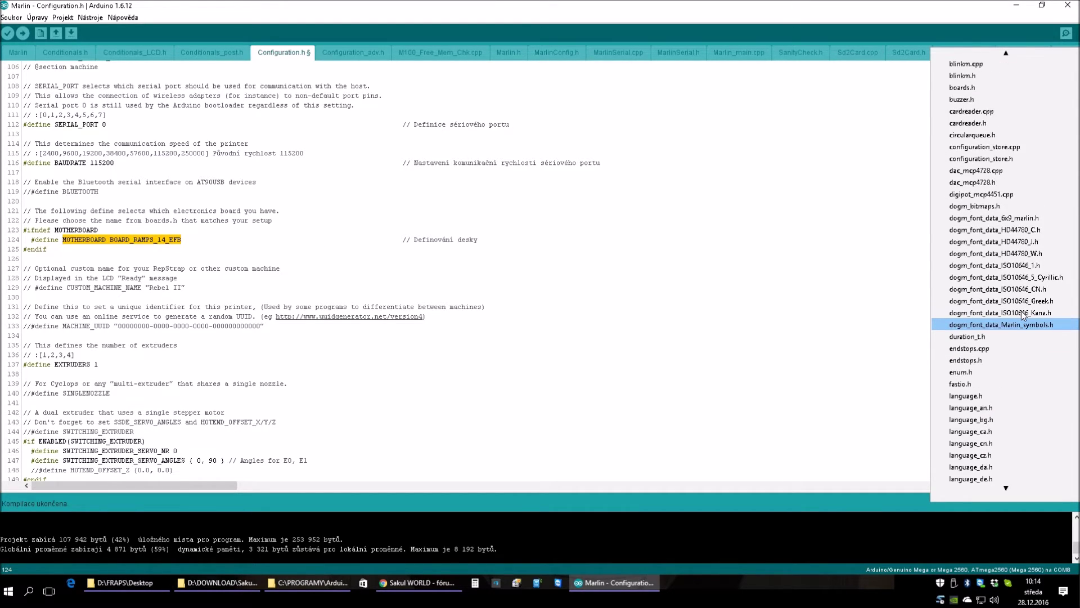
pyautogui.scroll(2, 1023, 315)
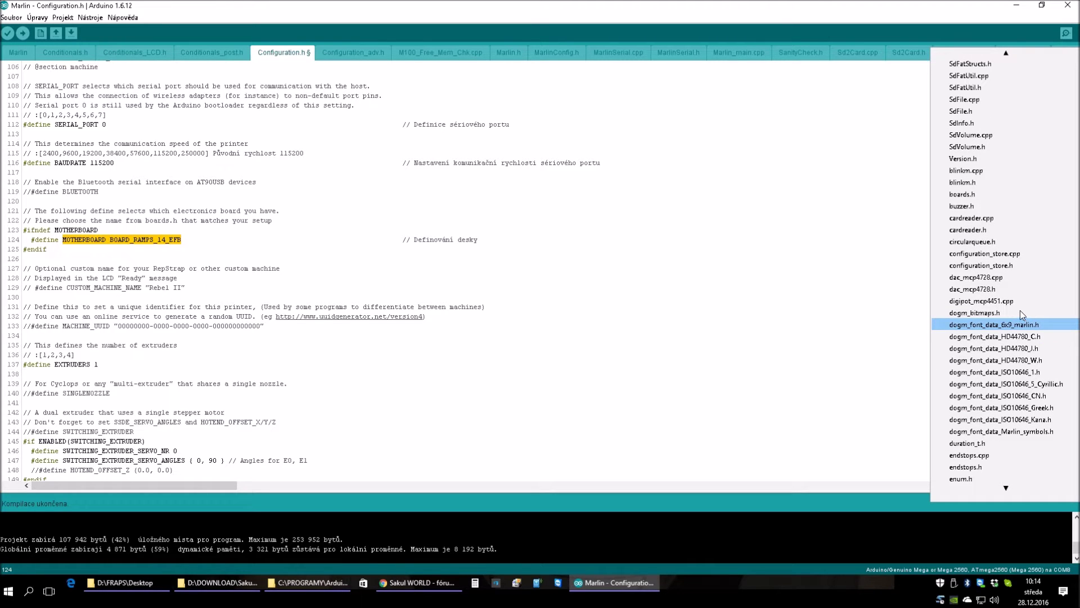
pyautogui.scroll(7, 992, 328)
pyautogui.scroll(12, 993, 328)
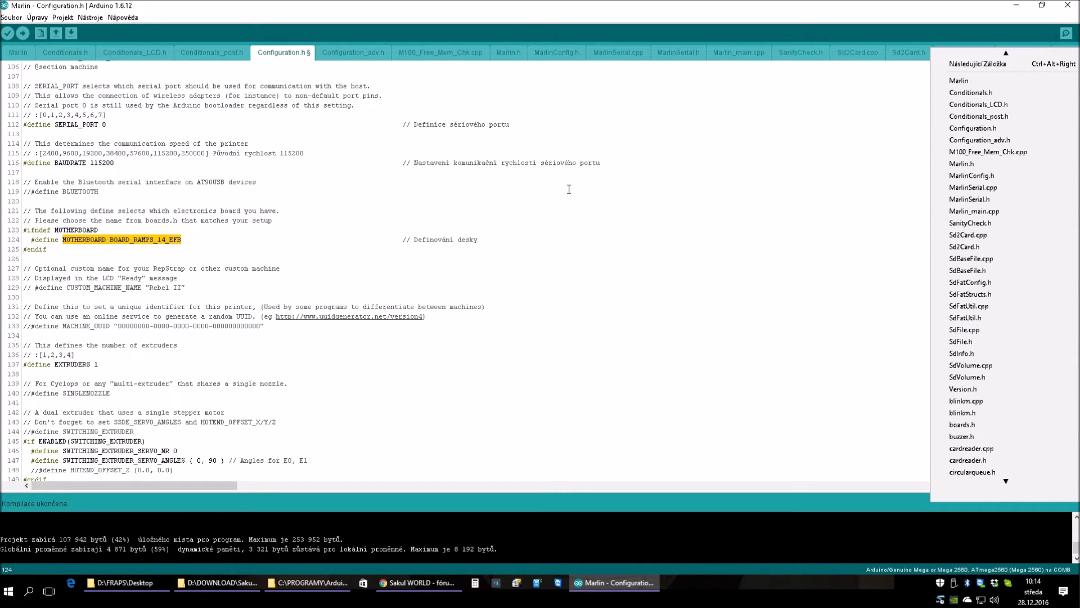
pyautogui.click(202, 241)
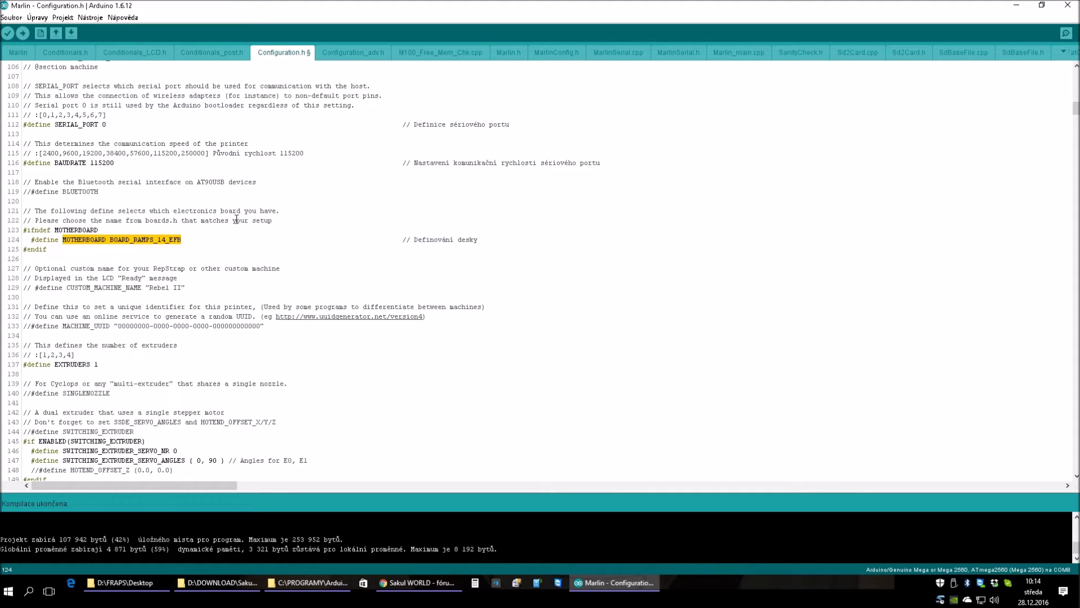
# Highlight the MOTHERBOARD definition again and the number of extruders in the EXTRUDERS definition of Configuration.h.
pyautogui.scroll(-4, 196, 235)
pyautogui.click(63, 124)
pyautogui.moveTo(185, 125); pyautogui.dragTo(68, 125)
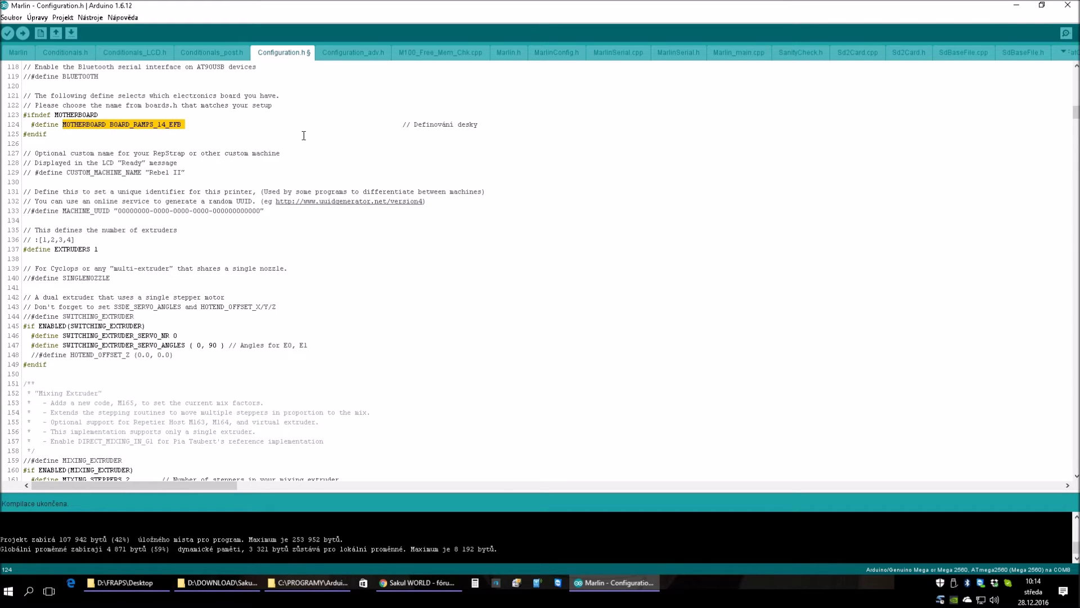
pyautogui.scroll(-2, 298, 151)
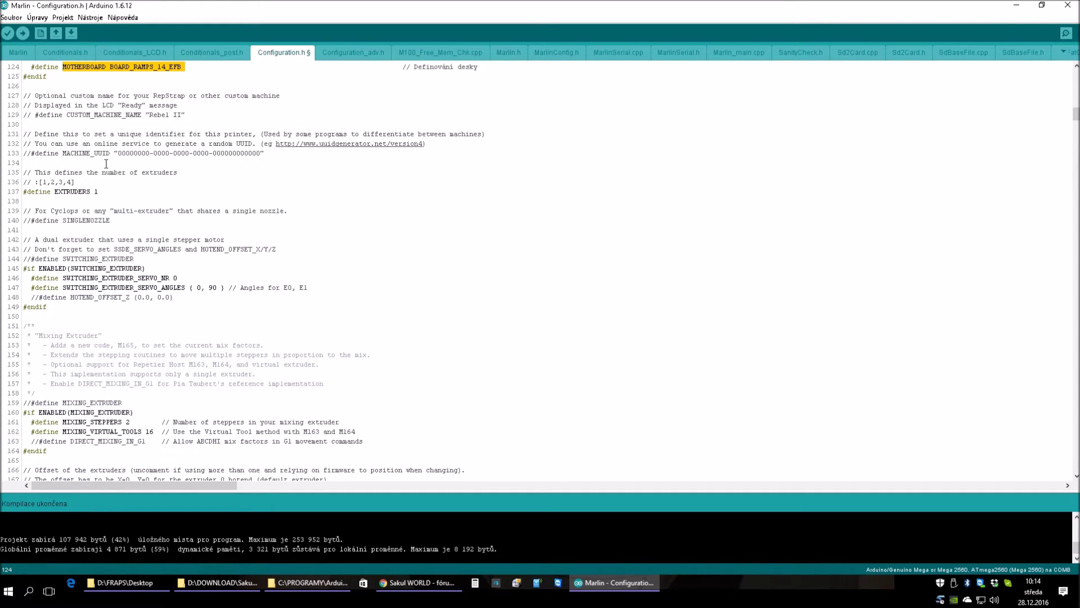
pyautogui.doubleClick(97, 191)
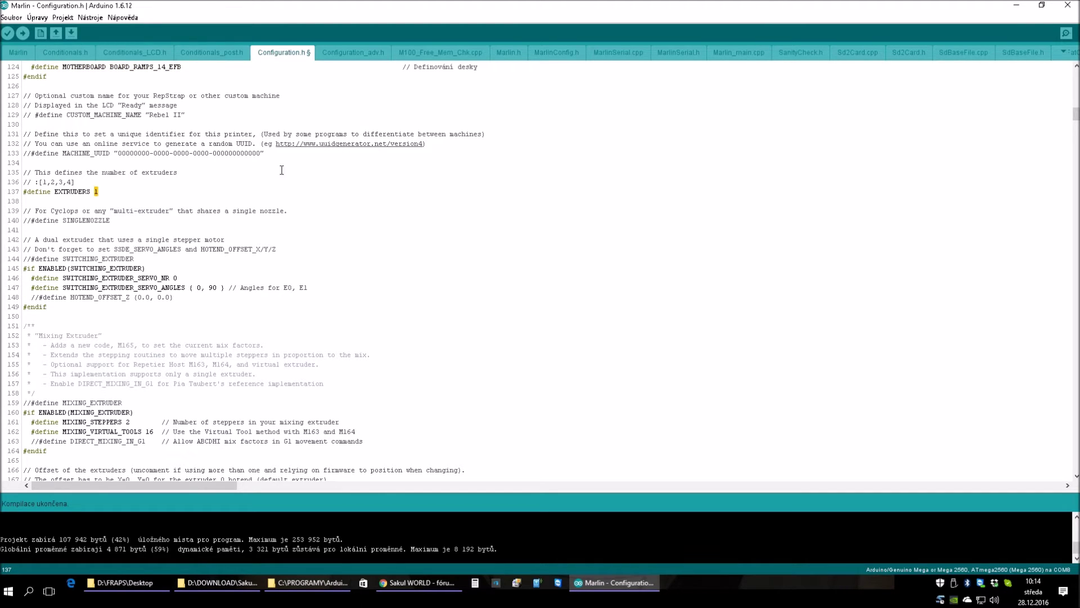
# Examine the switching extruder, mixing extruder, hotend offset and power supply sections of Configuration.h.
pyautogui.scroll(-4, 236, 176)
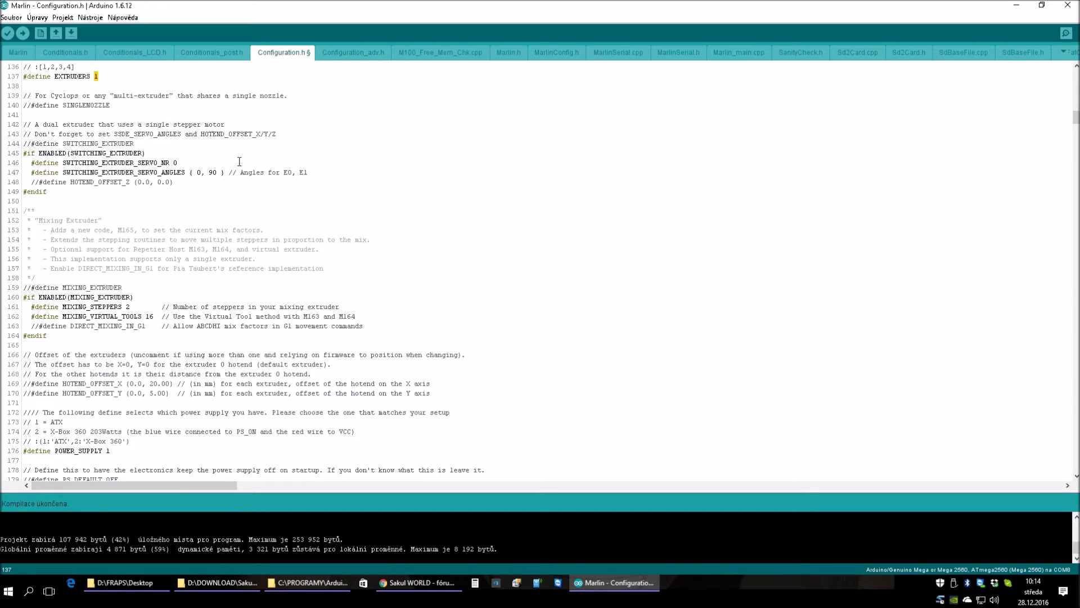
pyautogui.scroll(-2, 287, 161)
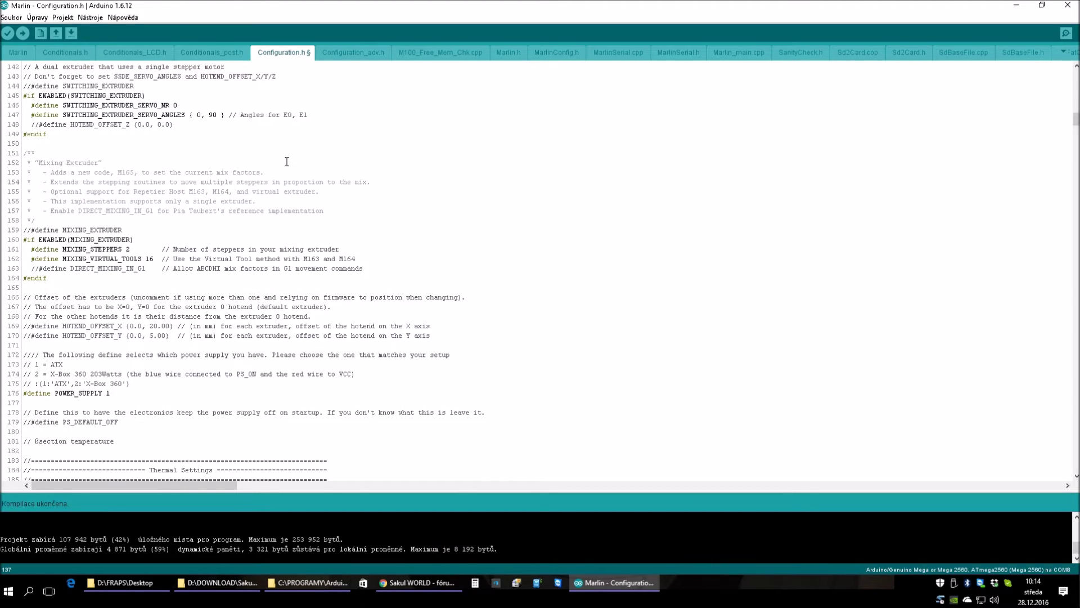
pyautogui.scroll(-3, 287, 161)
pyautogui.scroll(-2, 436, 159)
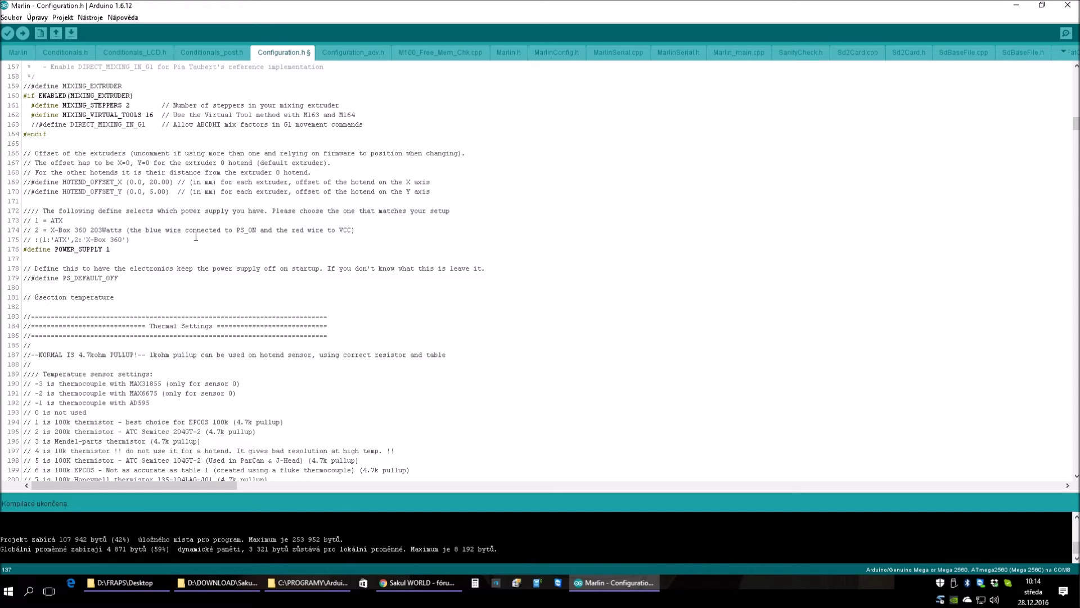
pyautogui.scroll(-1, 57, 240)
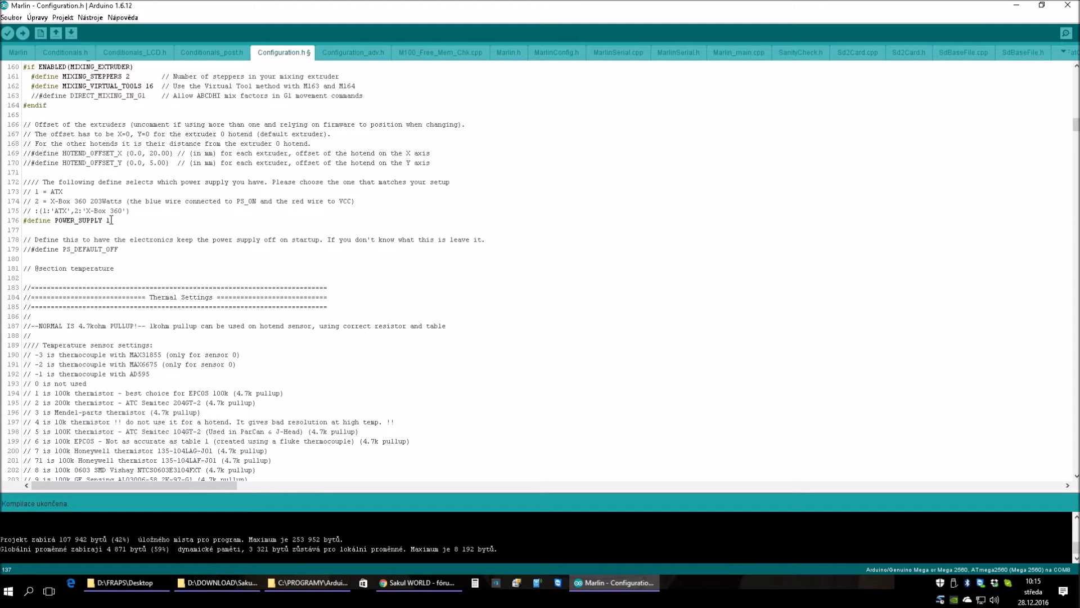
pyautogui.doubleClick(53, 191)
# Examine the Thermal Settings section of Configuration.h, highlighting its heading and the list of temperature sensor types.
pyautogui.scroll(-5, 144, 211)
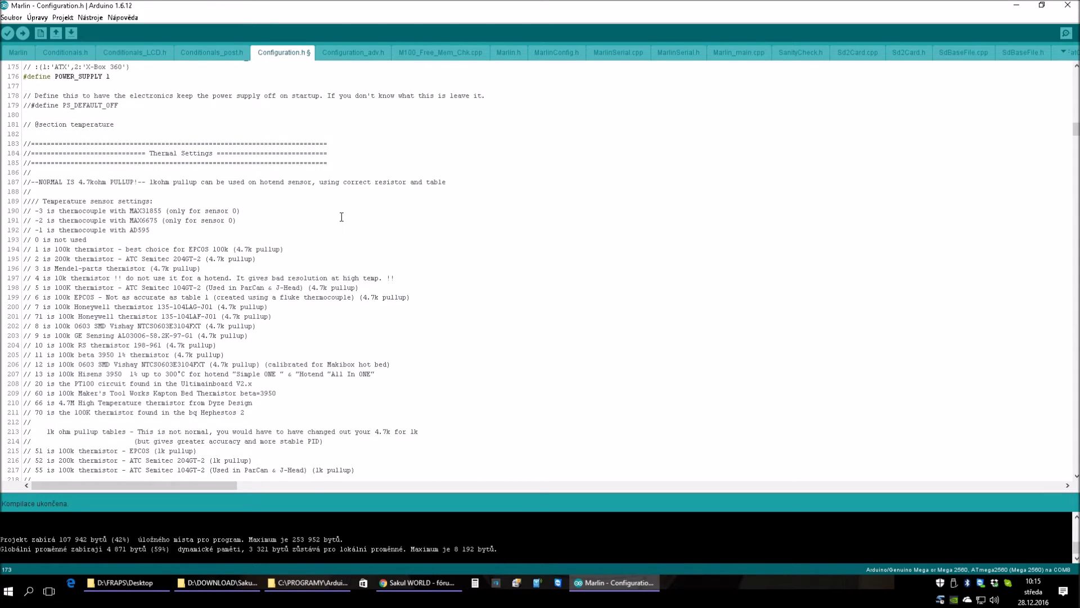
pyautogui.scroll(-2, 341, 218)
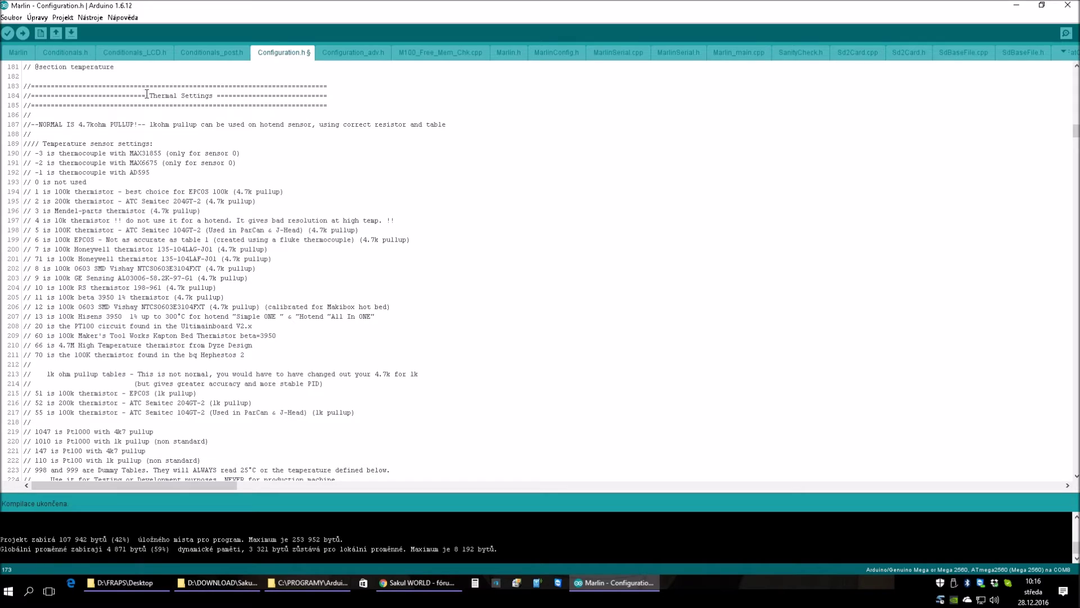
pyautogui.moveTo(149, 95); pyautogui.dragTo(213, 95)
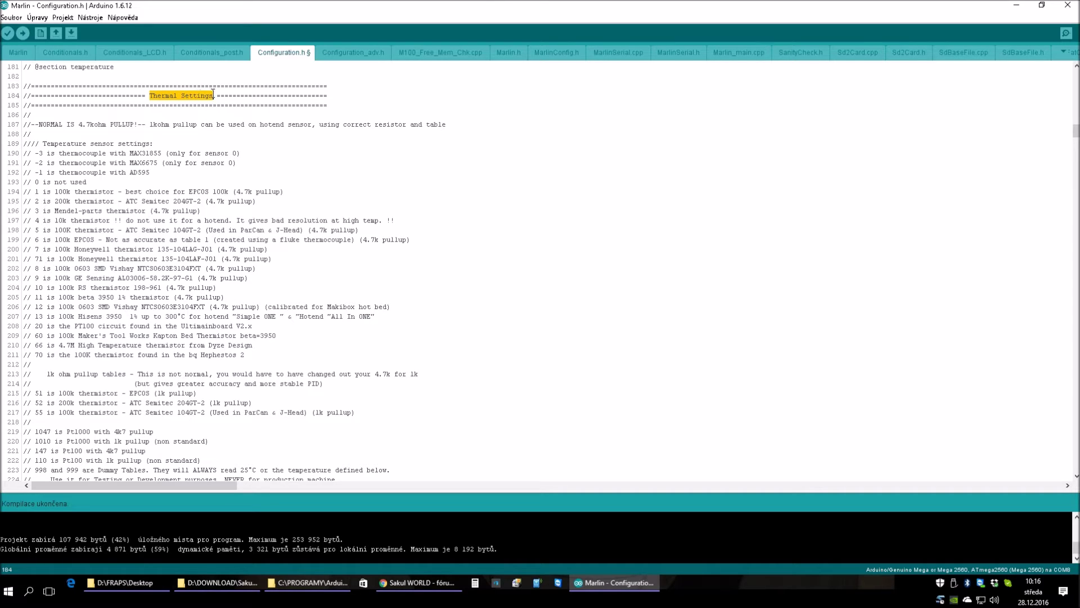
pyautogui.click(131, 123)
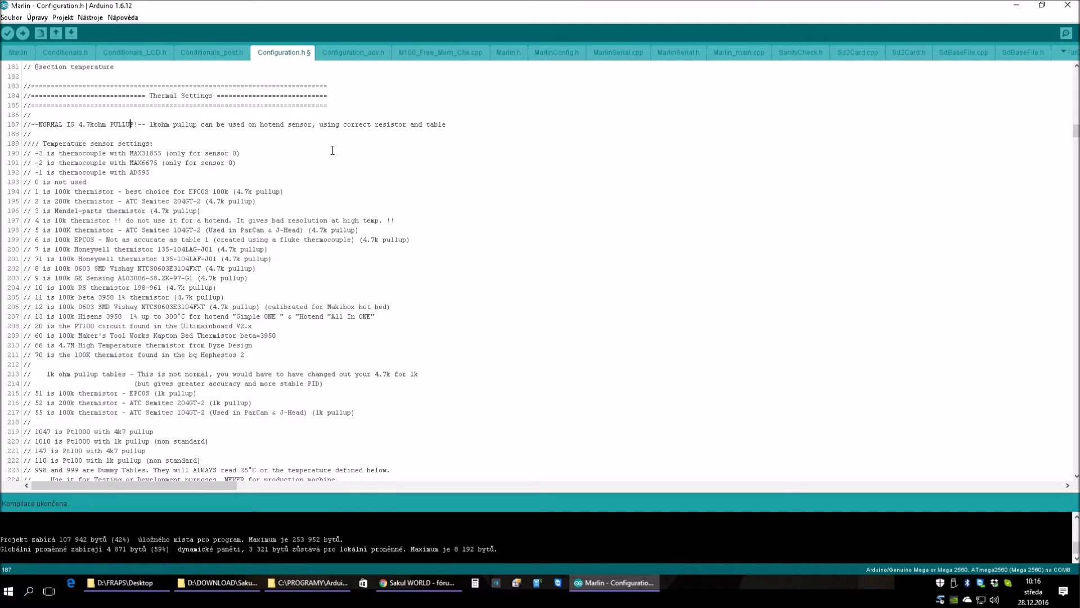
pyautogui.scroll(-3, 305, 173)
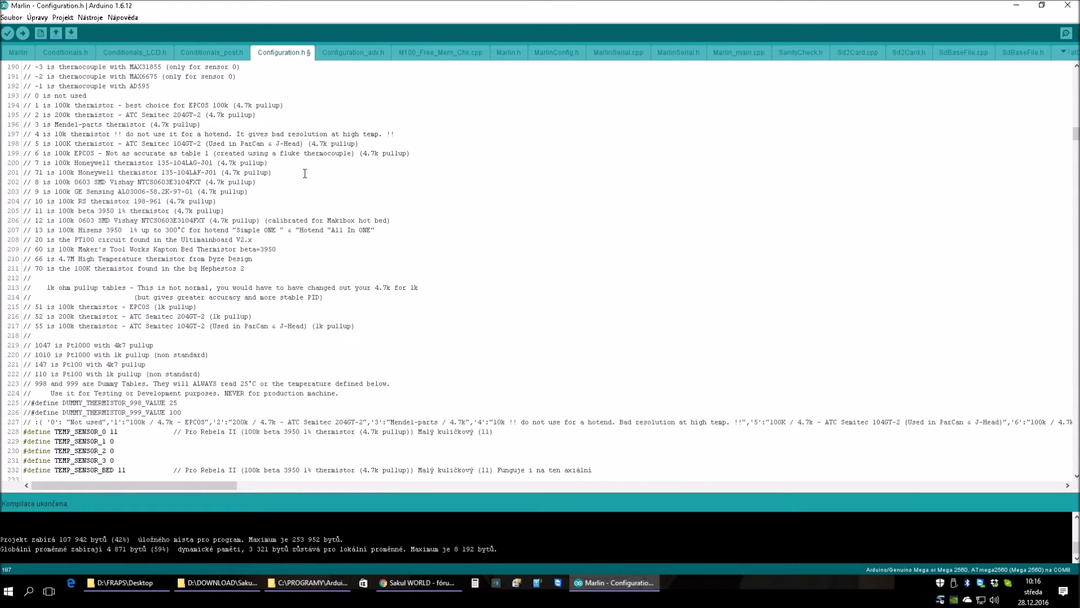
pyautogui.scroll(3, 304, 173)
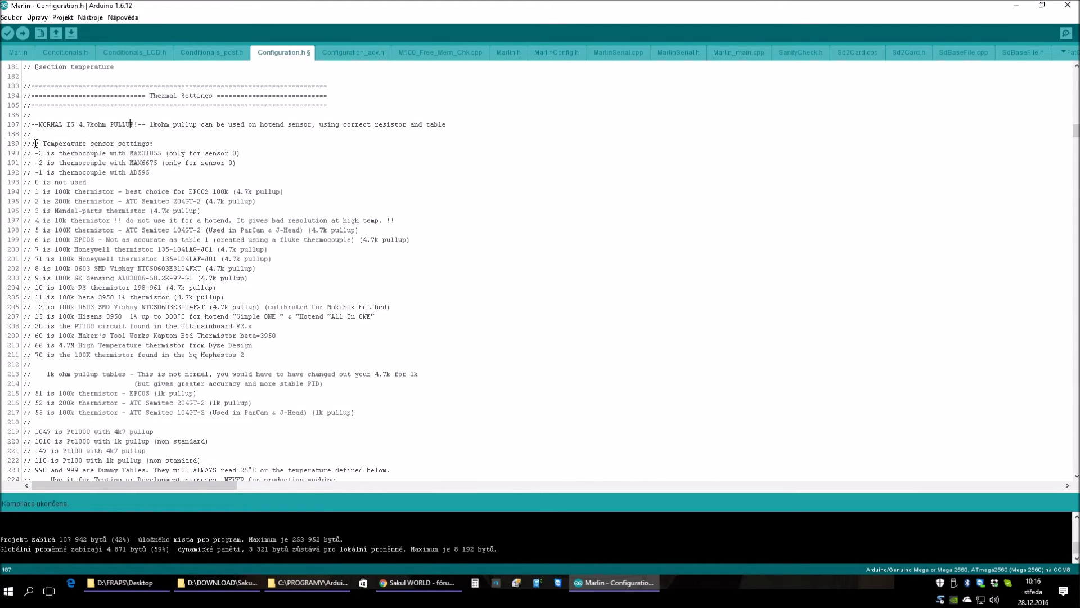
pyautogui.moveTo(39, 144); pyautogui.dragTo(389, 470)
pyautogui.scroll(-2, 415, 157)
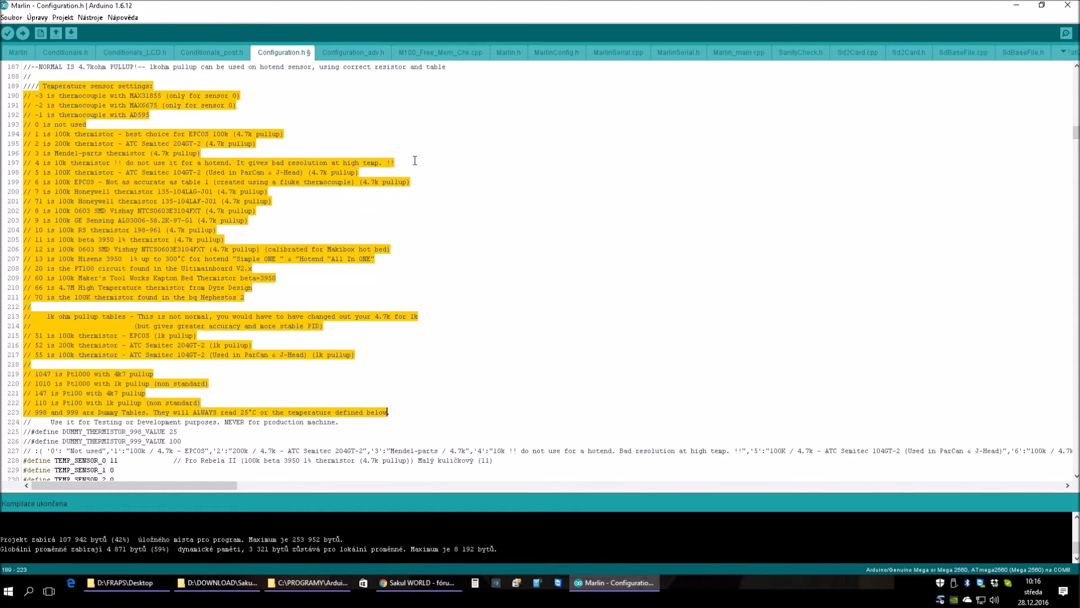
# Highlight the TEMP_SENSOR_0 value and the TEMP_SENSOR_BED definition, plus the matching type 11 thermistor entry in the sensor list.
pyautogui.click(301, 199)
pyautogui.scroll(-3, 302, 199)
pyautogui.scroll(-2, 278, 229)
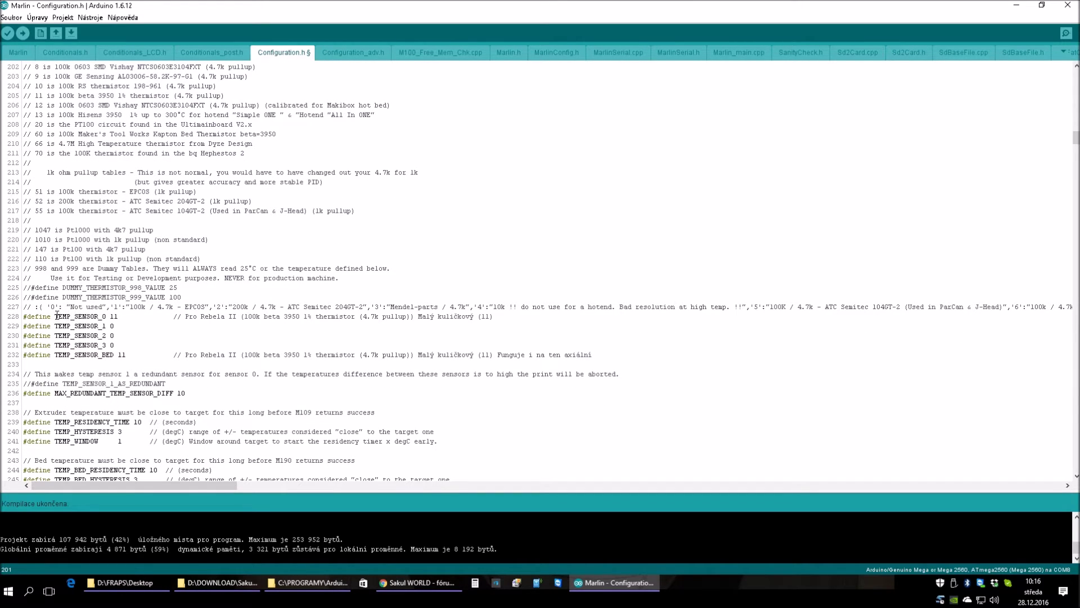
pyautogui.doubleClick(114, 317)
pyautogui.scroll(3, 152, 277)
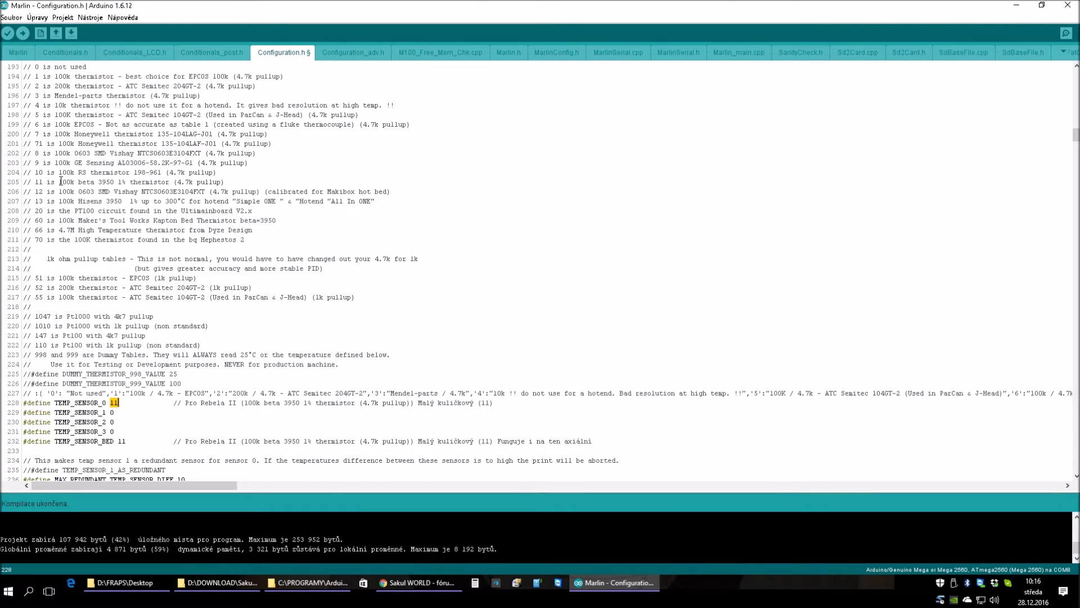
pyautogui.moveTo(48, 181); pyautogui.dragTo(241, 184)
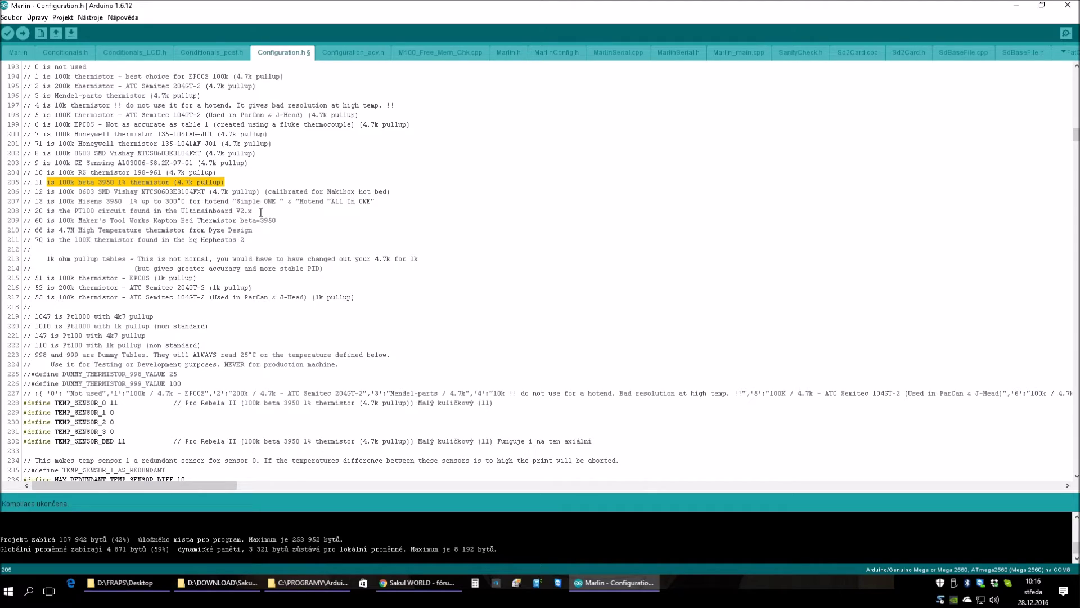
pyautogui.scroll(-1, 222, 267)
pyautogui.moveTo(55, 412); pyautogui.dragTo(128, 412)
pyautogui.moveTo(39, 153); pyautogui.dragTo(224, 151)
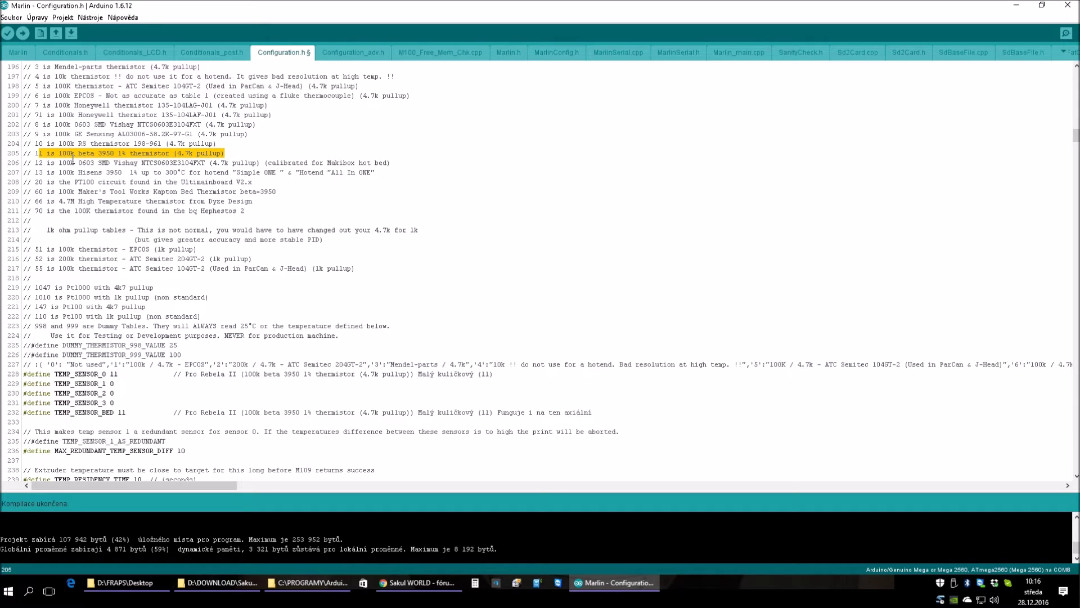
# Highlight PT100 in the type 20 entry, 100k in the type 10 entry and 10k in the type 4 entry of the sensor list.
pyautogui.scroll(3, 103, 214)
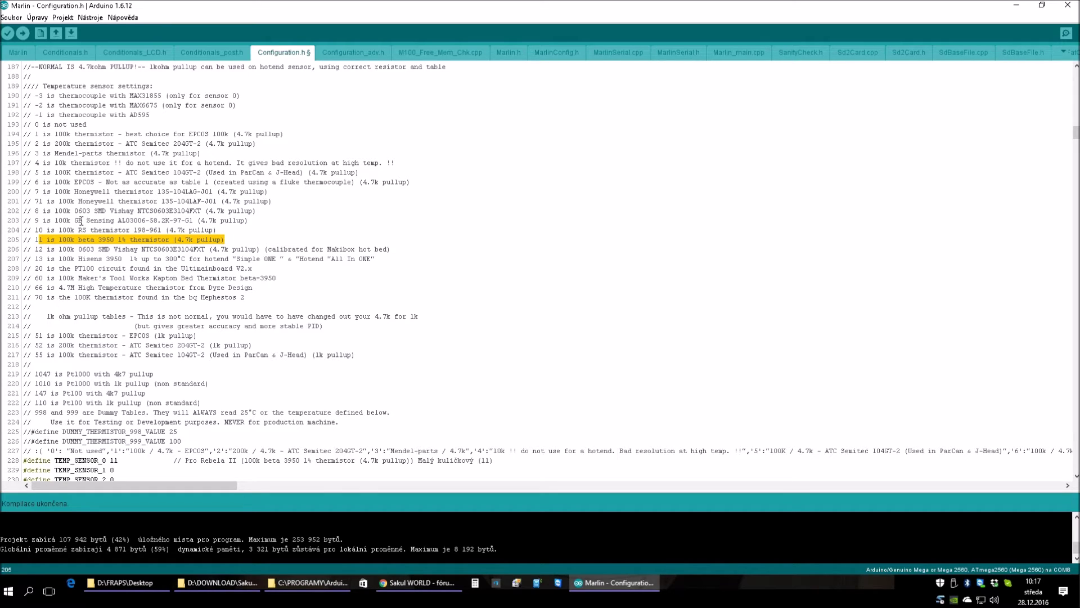
pyautogui.moveTo(70, 269); pyautogui.dragTo(96, 268)
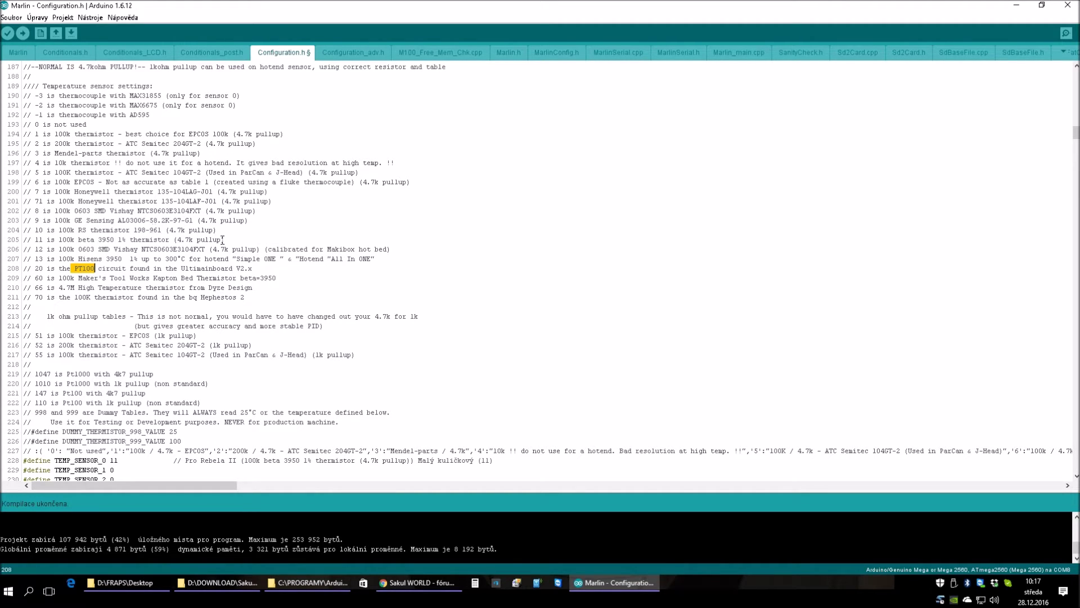
pyautogui.moveTo(59, 230); pyautogui.dragTo(73, 230)
pyautogui.doubleClick(59, 163)
pyautogui.scroll(-4, 329, 230)
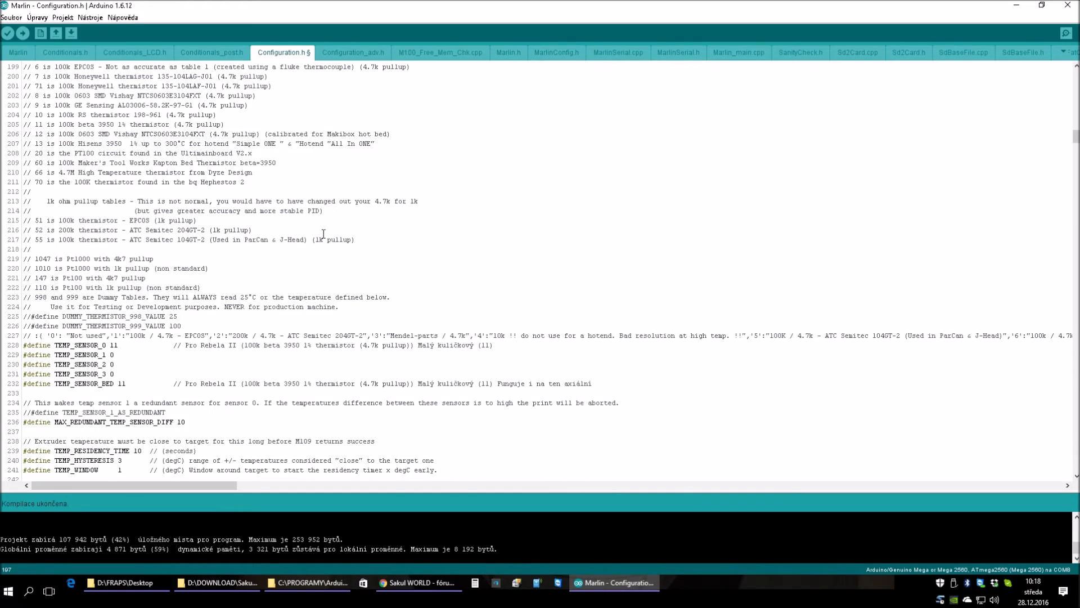
# Review the temperature sensor list again and highlight the values of TEMP_SENSOR_0 and TEMP_SENSOR_BED.
pyautogui.scroll(4, 324, 233)
pyautogui.scroll(-3, 441, 260)
pyautogui.scroll(-8, 441, 259)
pyautogui.scroll(10, 424, 304)
pyautogui.scroll(-8, 424, 303)
pyautogui.doubleClick(115, 201)
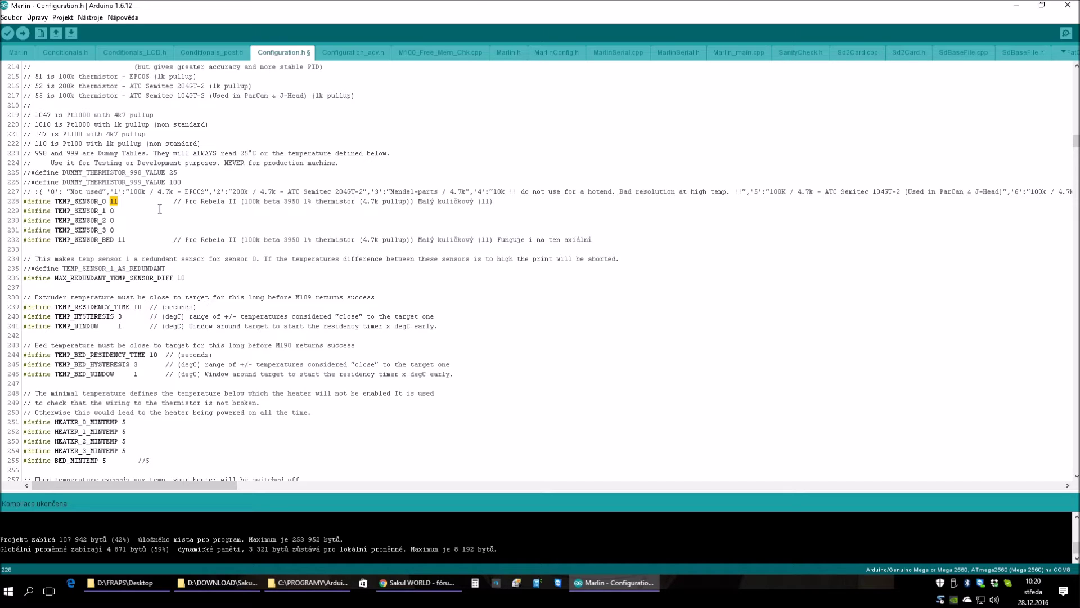
pyautogui.press('Down')
pyautogui.press('Down')
pyautogui.press('Down')
pyautogui.press('Down')
pyautogui.hotkey('shift', 'Right')
pyautogui.hotkey('shift', 'Right')
pyautogui.click(125, 239)
pyautogui.doubleClick(124, 239)
# Examine the residency time, hysteresis and minimum temperature definitions, highlighting the BED_MINTEMP value.
pyautogui.scroll(-3, 152, 225)
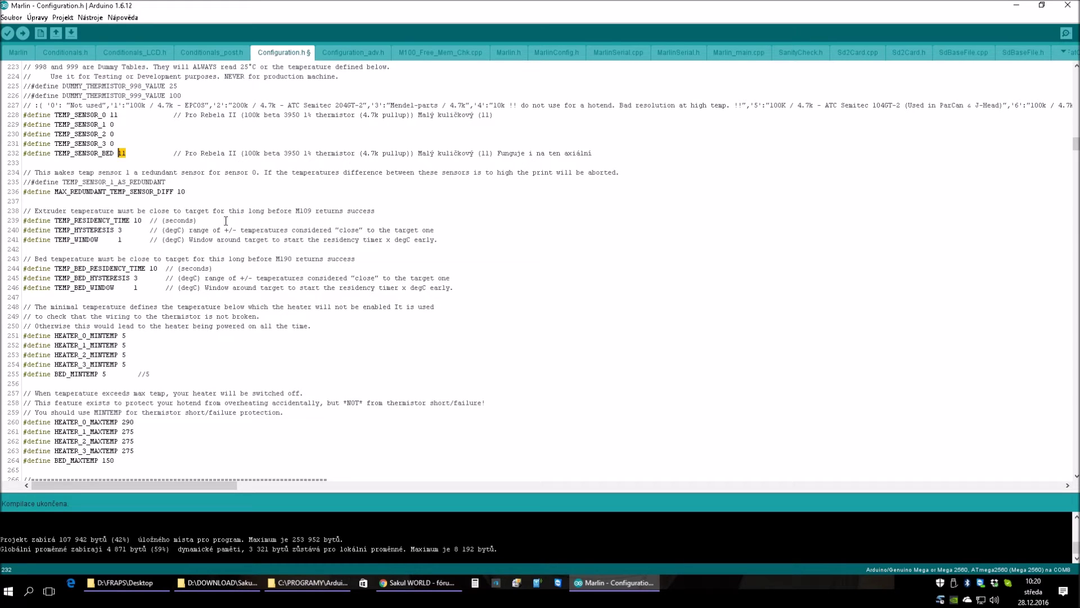
pyautogui.scroll(-2, 156, 231)
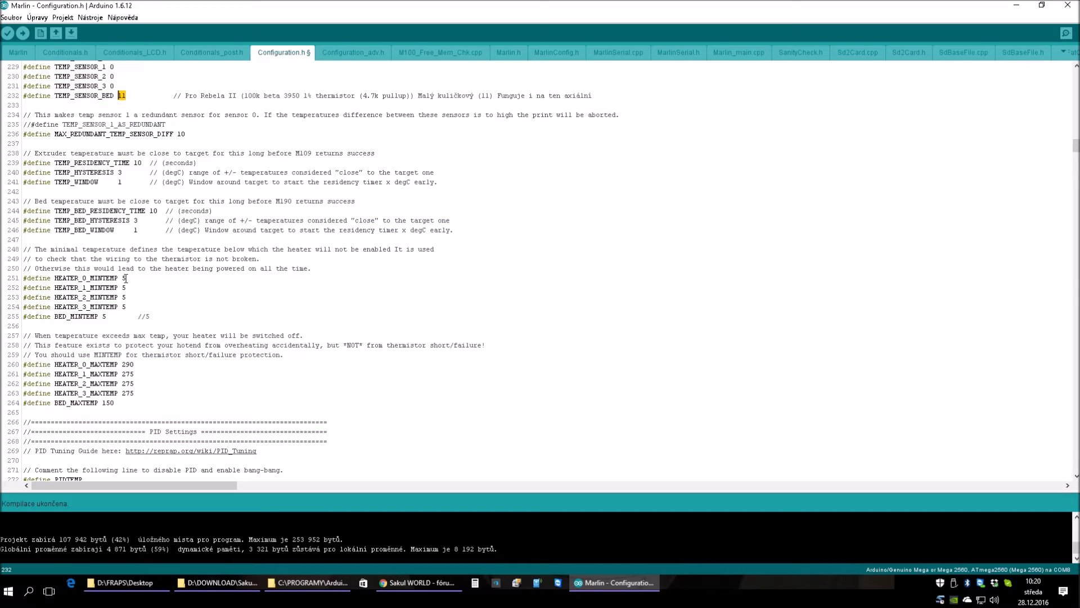
pyautogui.scroll(-1, 126, 278)
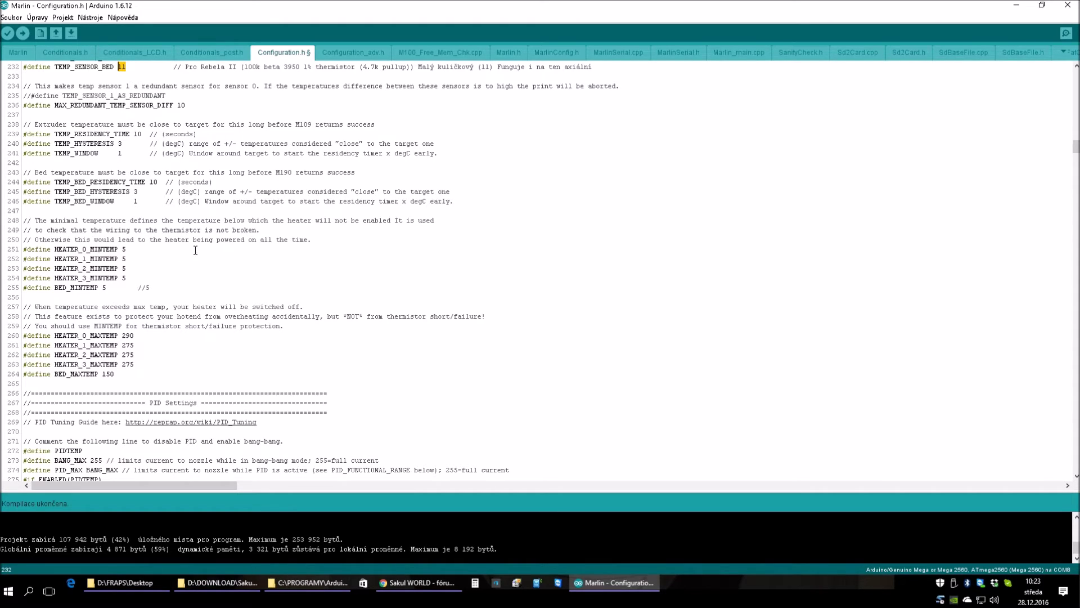
pyautogui.scroll(-2, 195, 249)
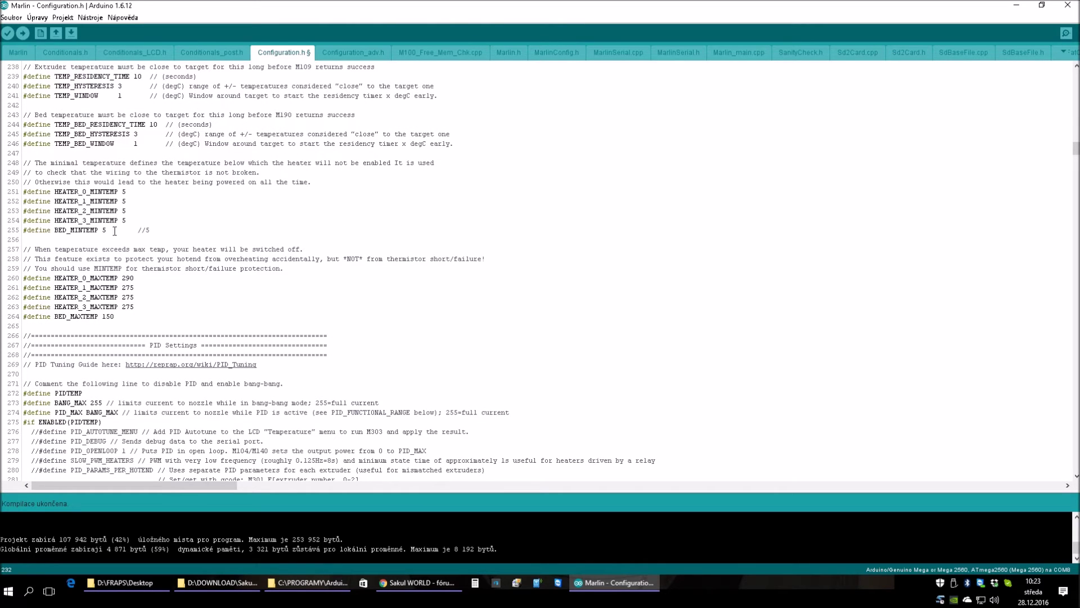
pyautogui.doubleClick(103, 230)
pyautogui.click(278, 232)
pyautogui.scroll(3, 174, 168)
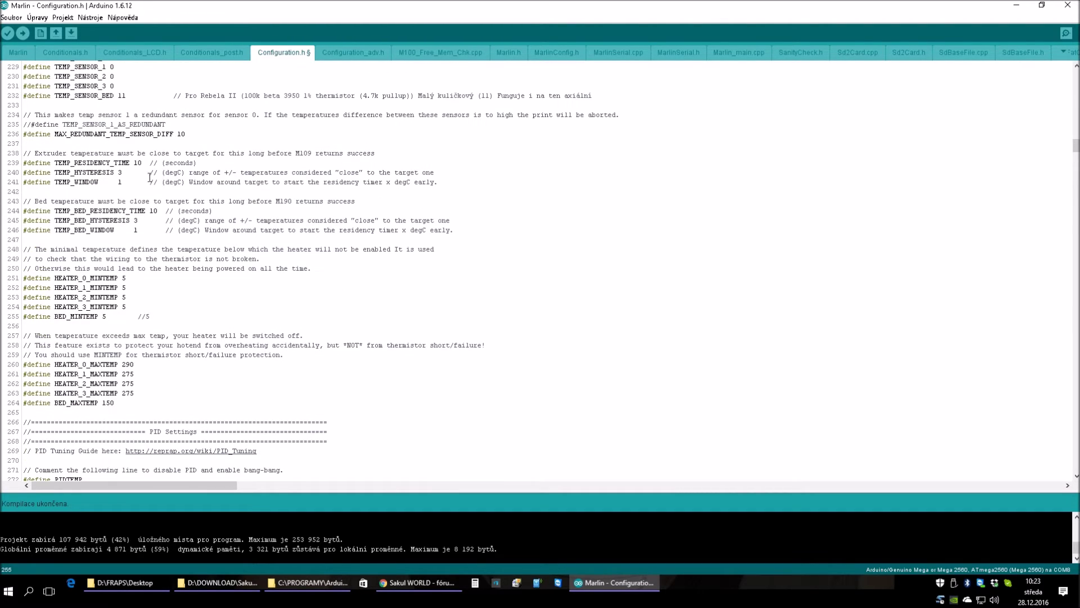
pyautogui.scroll(-3, 97, 181)
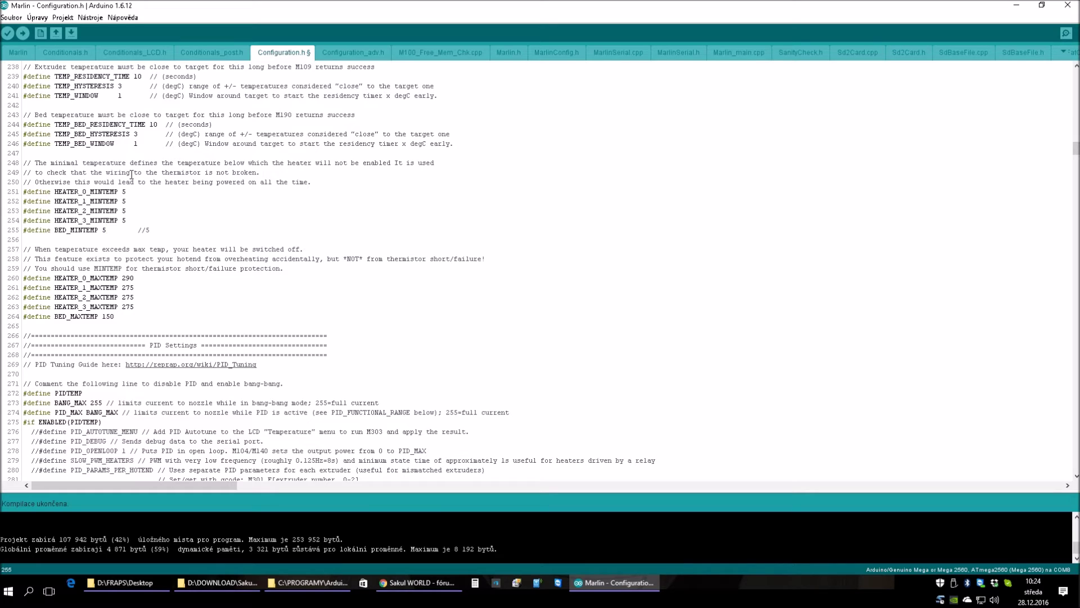
# Highlight the HEATER_0_MAXTEMP value in the maximum temperature definitions.
pyautogui.doubleClick(128, 277)
pyautogui.scroll(-2, 250, 254)
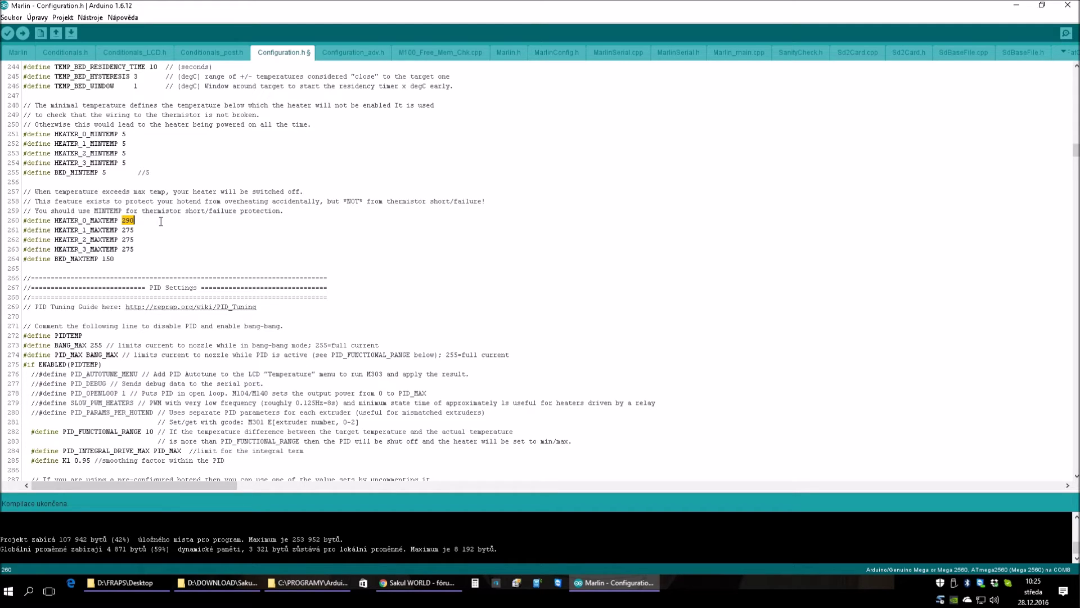
pyautogui.press('Down')
pyautogui.hotkey('shift', 'Left')
pyautogui.hotkey('shift', 'Left')
pyautogui.hotkey('shift', 'Left')
pyautogui.doubleClick(128, 221)
pyautogui.click(156, 219)
# Compare the minimum and maximum temperature definitions, highlighting the values of HEATER_0_MAXTEMP and BED_MAXTEMP.
pyautogui.scroll(6, 169, 228)
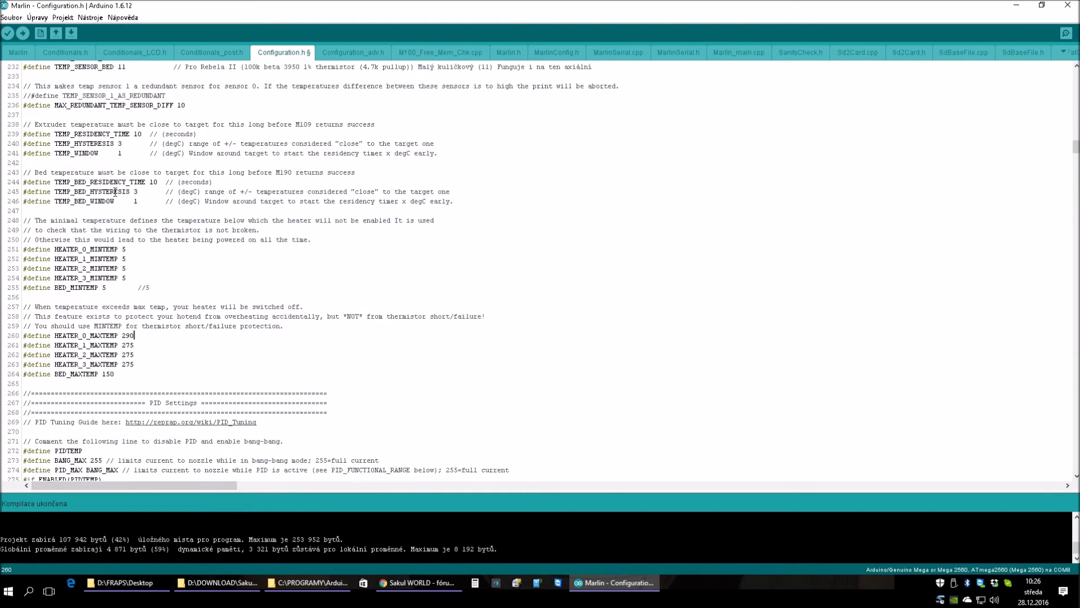
pyautogui.scroll(-4, 166, 225)
pyautogui.scroll(3, 174, 169)
pyautogui.scroll(-4, 223, 185)
pyautogui.scroll(-1, 223, 185)
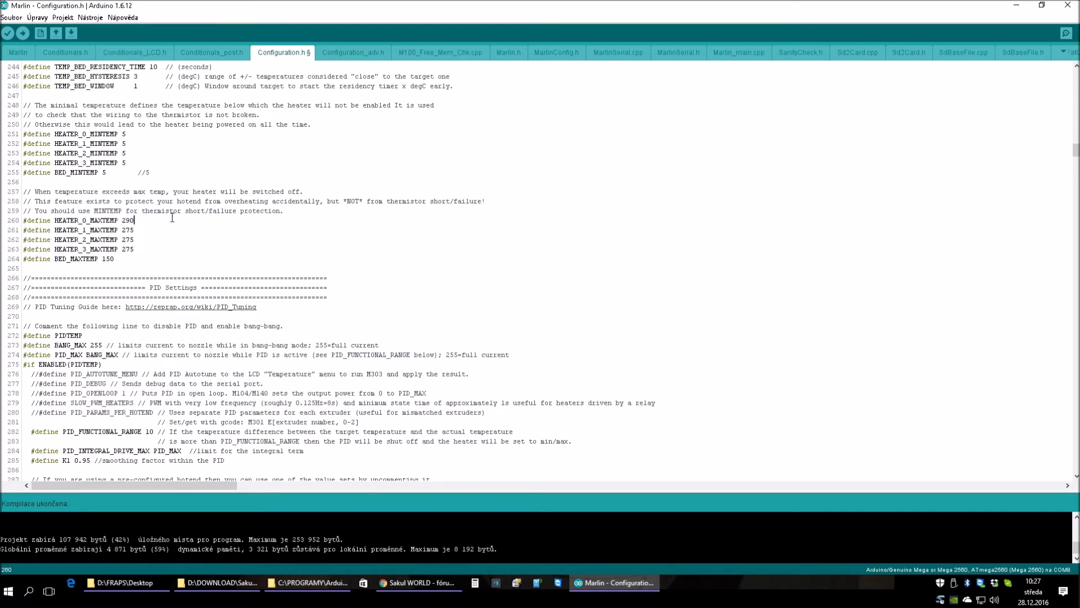
pyautogui.doubleClick(125, 221)
pyautogui.doubleClick(110, 260)
# Examine the PID Settings and bed temperature control sections and highlight the EXTRUDE_MINTEMP value.
pyautogui.scroll(-4, 345, 226)
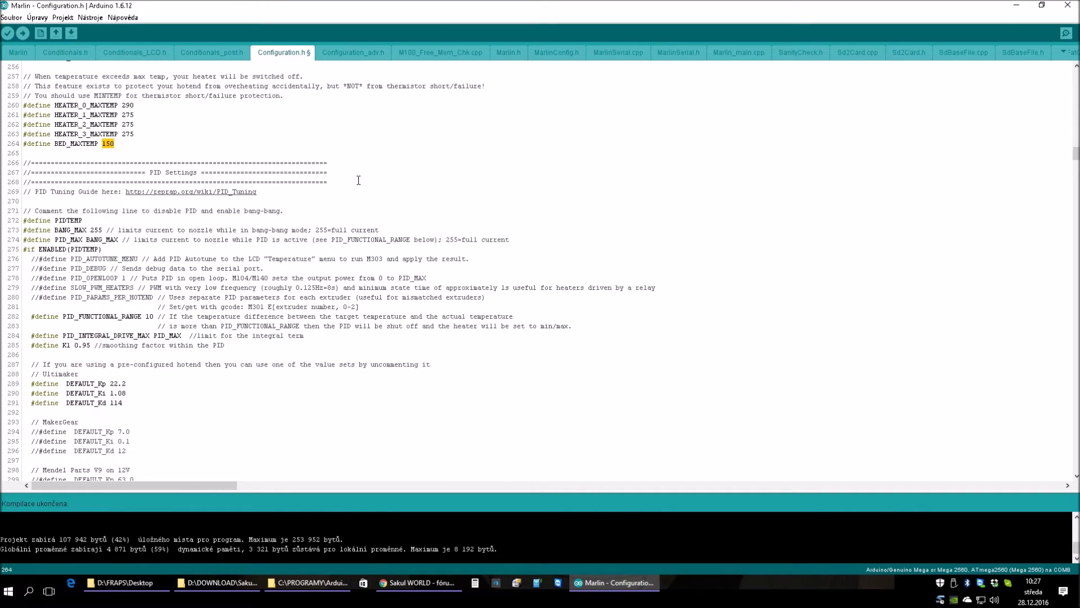
pyautogui.scroll(-3, 277, 181)
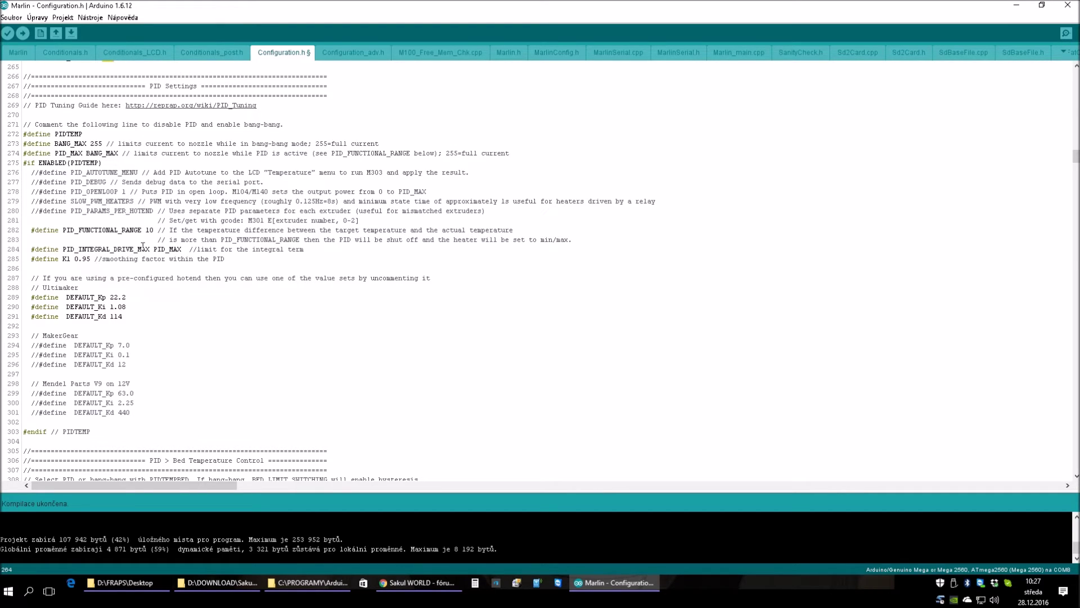
pyautogui.scroll(-9, 186, 233)
pyautogui.scroll(-5, 217, 223)
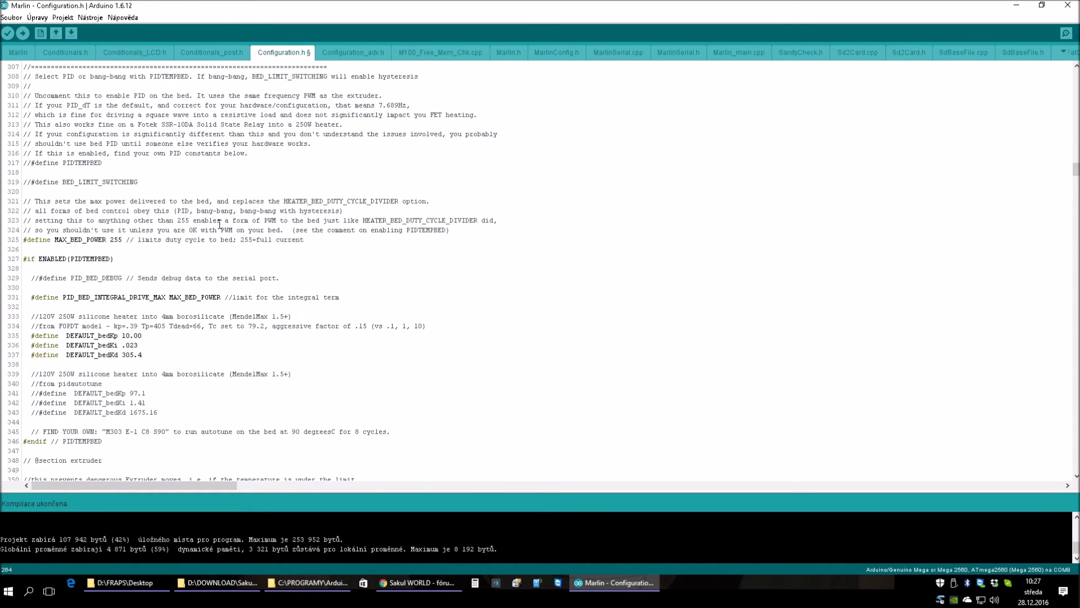
pyautogui.scroll(-6, 220, 224)
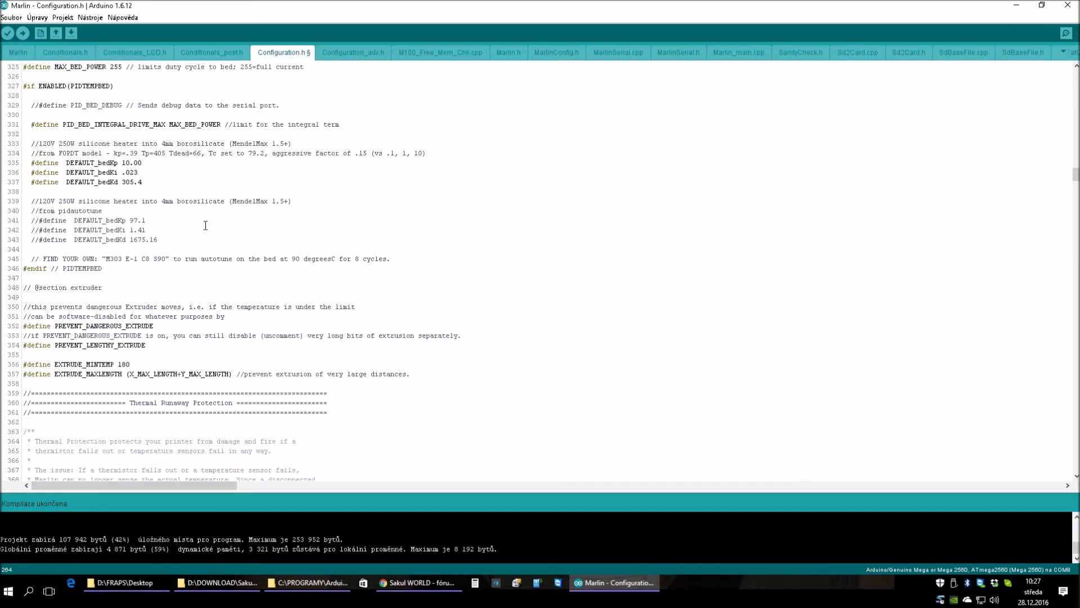
pyautogui.scroll(-6, 205, 225)
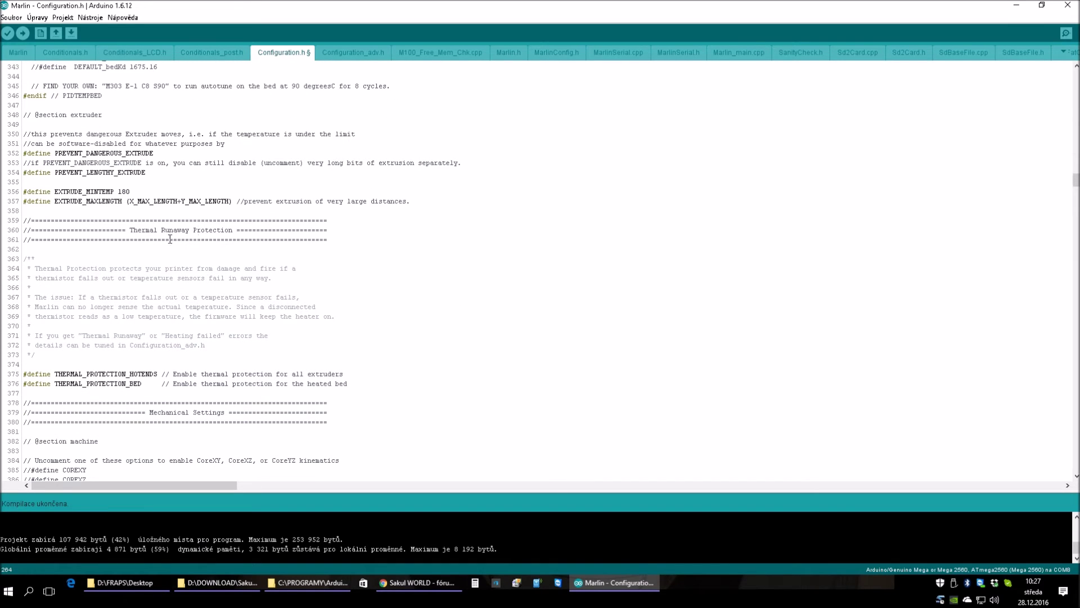
pyautogui.moveTo(119, 192); pyautogui.dragTo(131, 192)
# Examine the Thermal Runaway Protection, Mechanical Settings and Endstop Settings sections, highlighting MIN in the USE_ZMIN_PLUG definition.
pyautogui.scroll(-4, 220, 197)
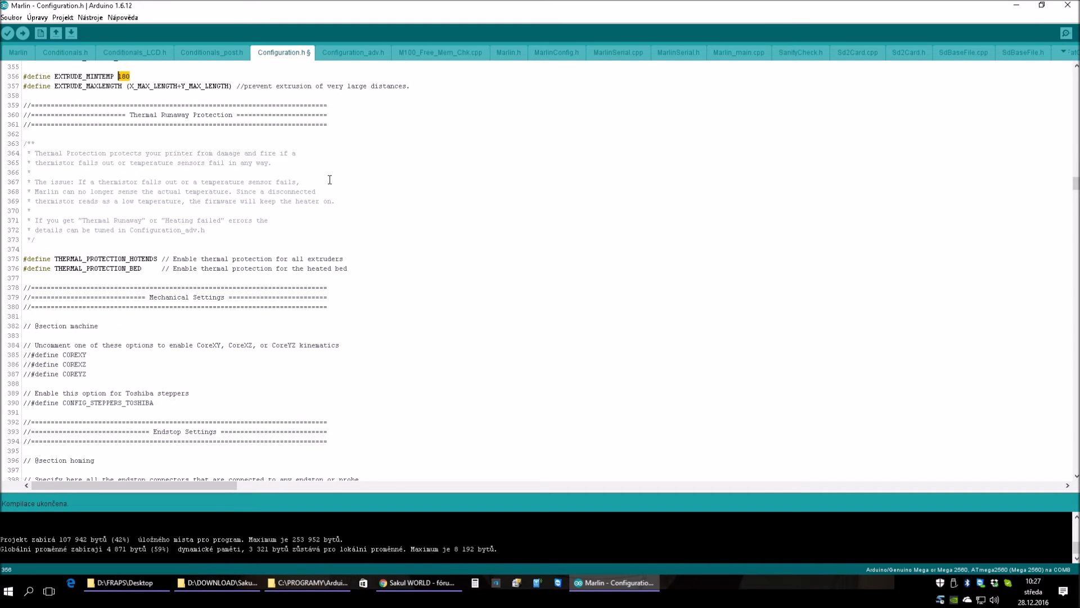
pyautogui.scroll(-3, 330, 181)
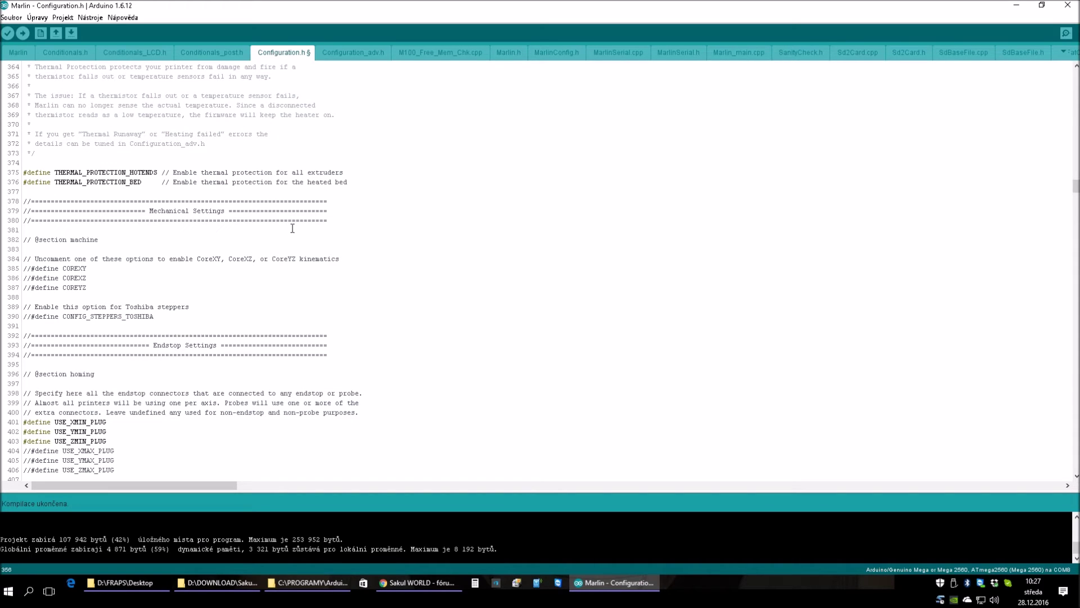
pyautogui.scroll(-3, 293, 227)
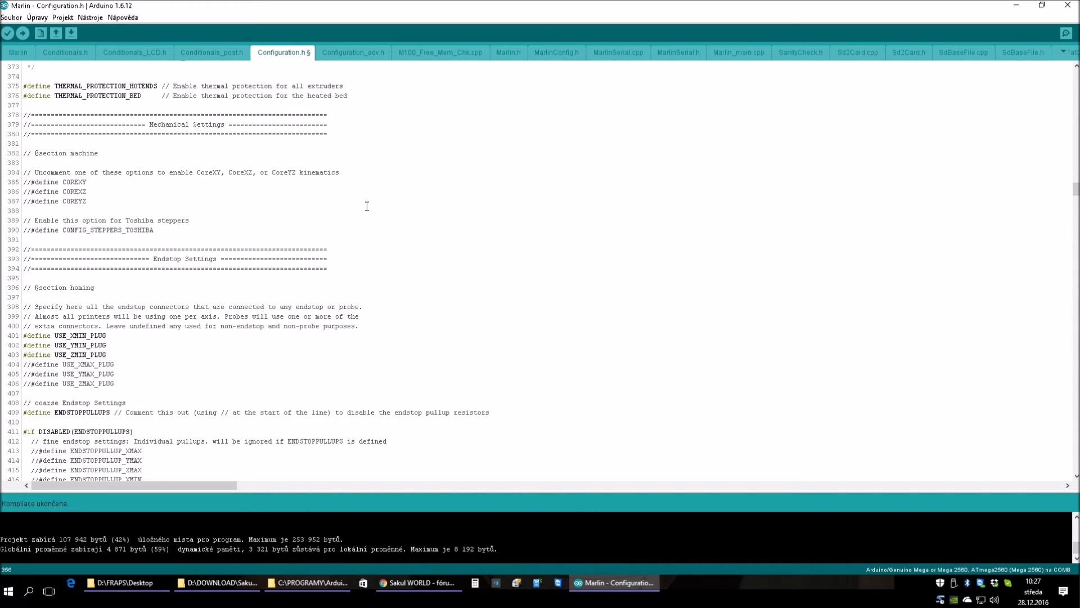
pyautogui.scroll(-8, 288, 236)
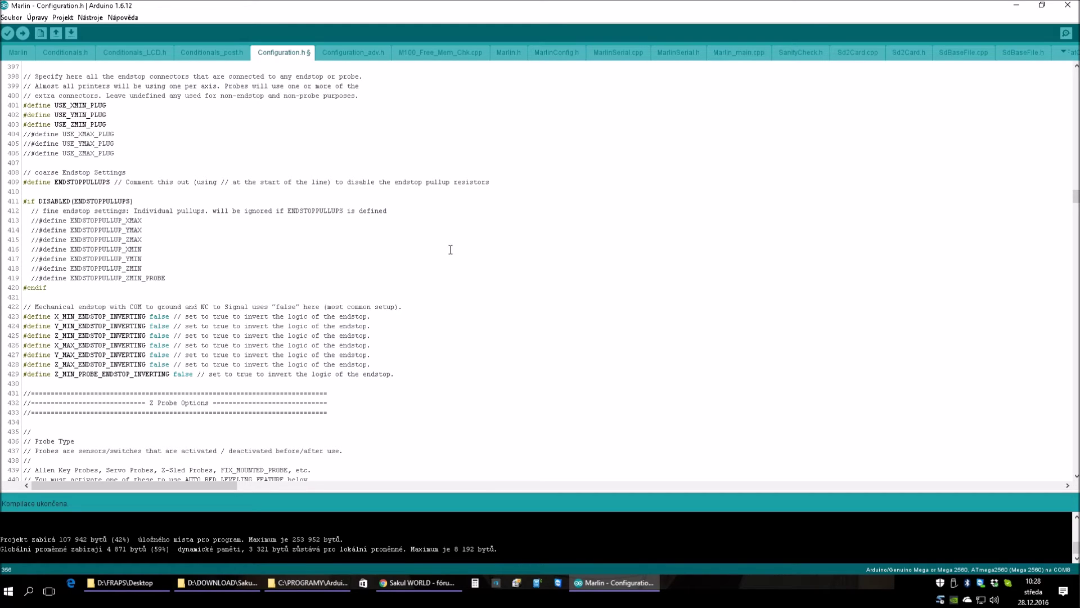
pyautogui.scroll(3, 301, 127)
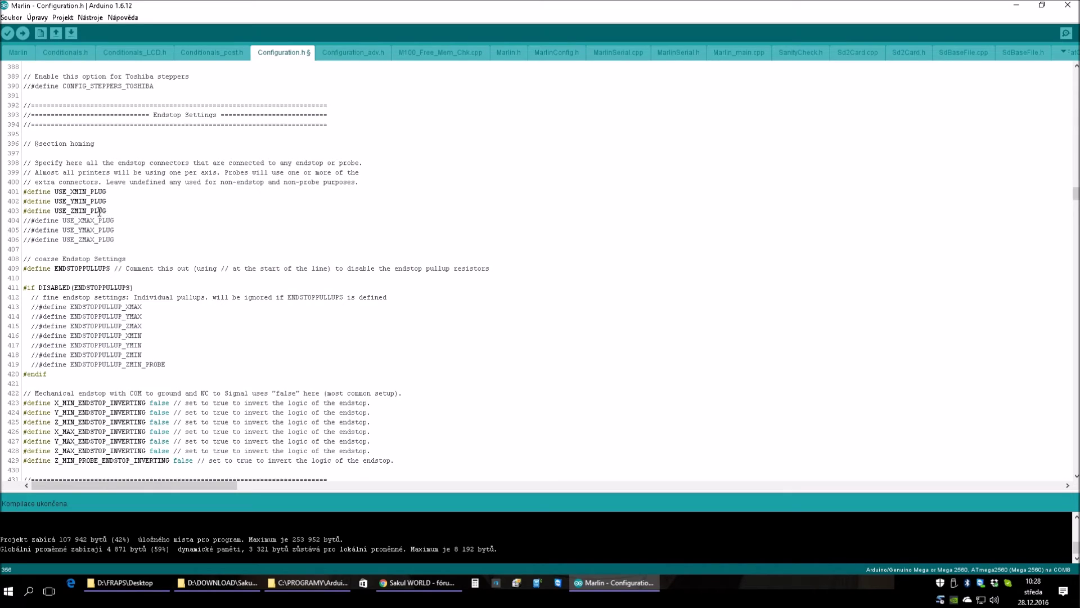
pyautogui.moveTo(86, 210); pyautogui.dragTo(74, 212)
# Examine the endstop pullup and endstop inverting definitions, highlighting "COM to ground" in the mechanical endstop comment.
pyautogui.scroll(-2, 248, 227)
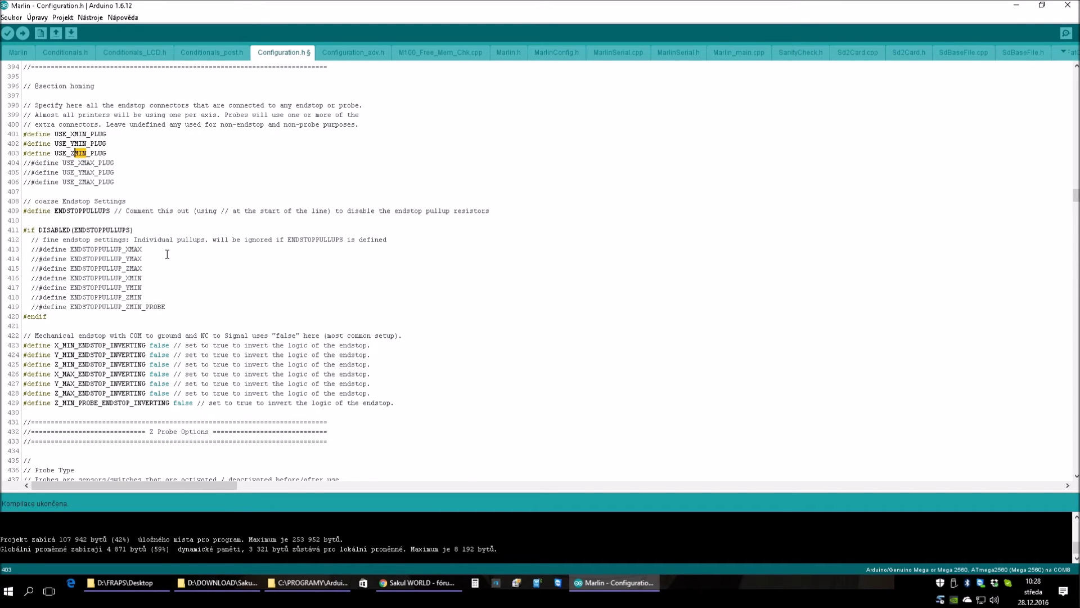
pyautogui.scroll(-4, 167, 254)
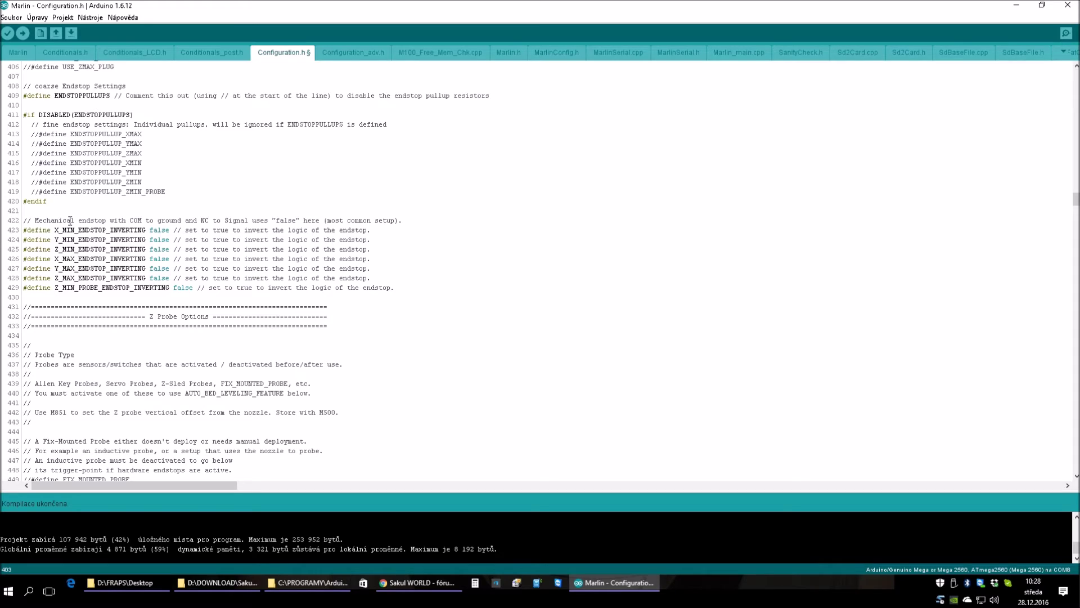
pyautogui.moveTo(150, 230)
pyautogui.mouseDown()
pyautogui.moveTo(170, 231)
pyautogui.moveTo(151, 230)
pyautogui.mouseUp()
pyautogui.moveTo(130, 220); pyautogui.dragTo(181, 219)
pyautogui.scroll(2, 278, 281)
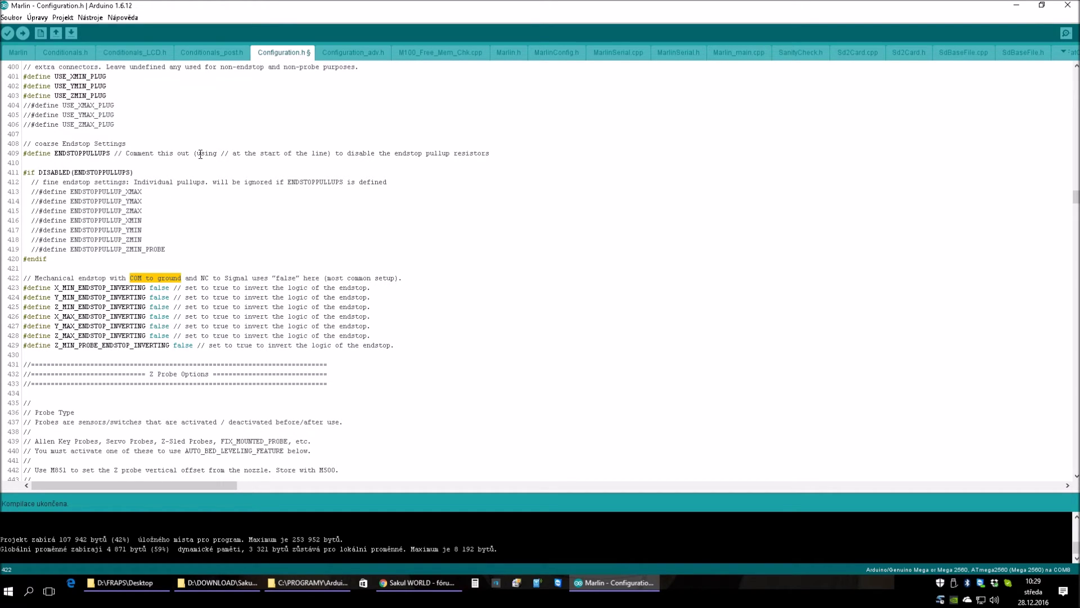
pyautogui.scroll(-5, 340, 231)
pyautogui.scroll(8, 293, 239)
pyautogui.scroll(-4, 248, 247)
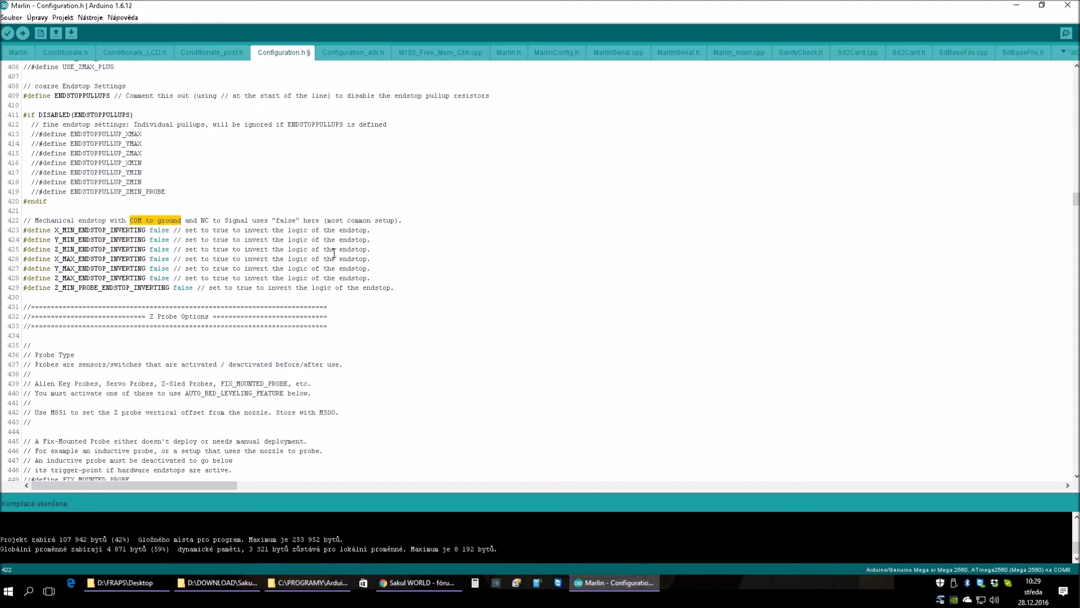
pyautogui.scroll(3, 262, 277)
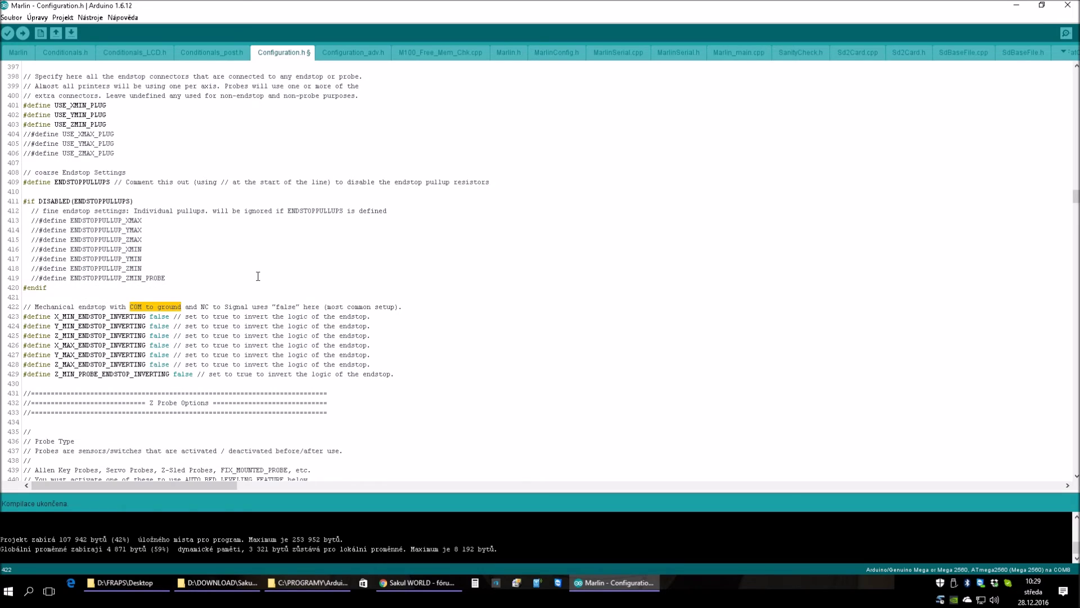
pyautogui.scroll(-2, 257, 276)
pyautogui.click(184, 249)
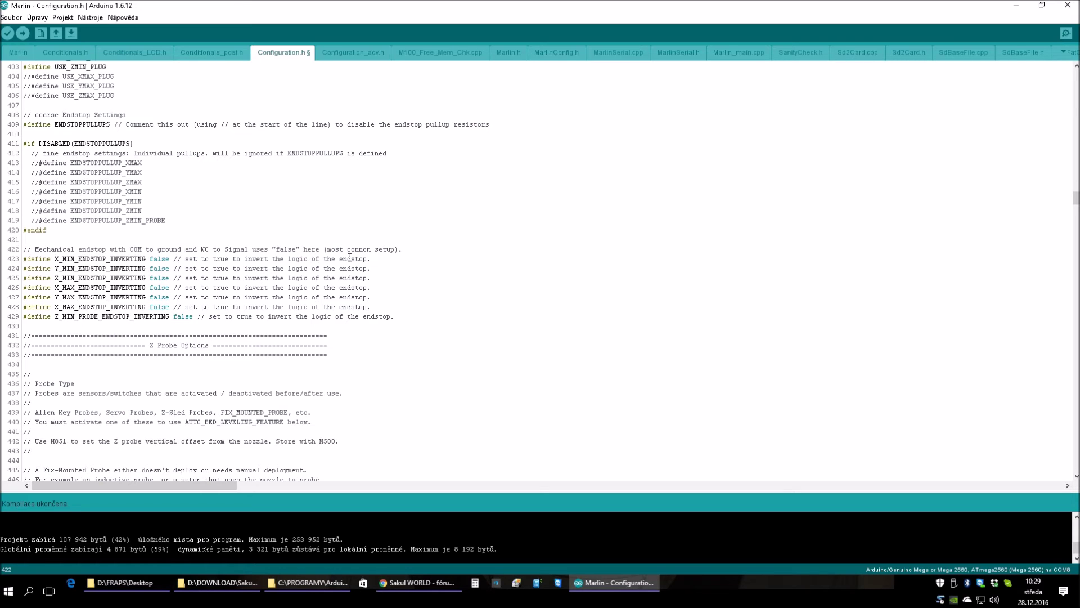
# Examine the Z Probe Options, stepper enable and stepper direction inversion definitions in Configuration.h.
pyautogui.scroll(-5, 349, 258)
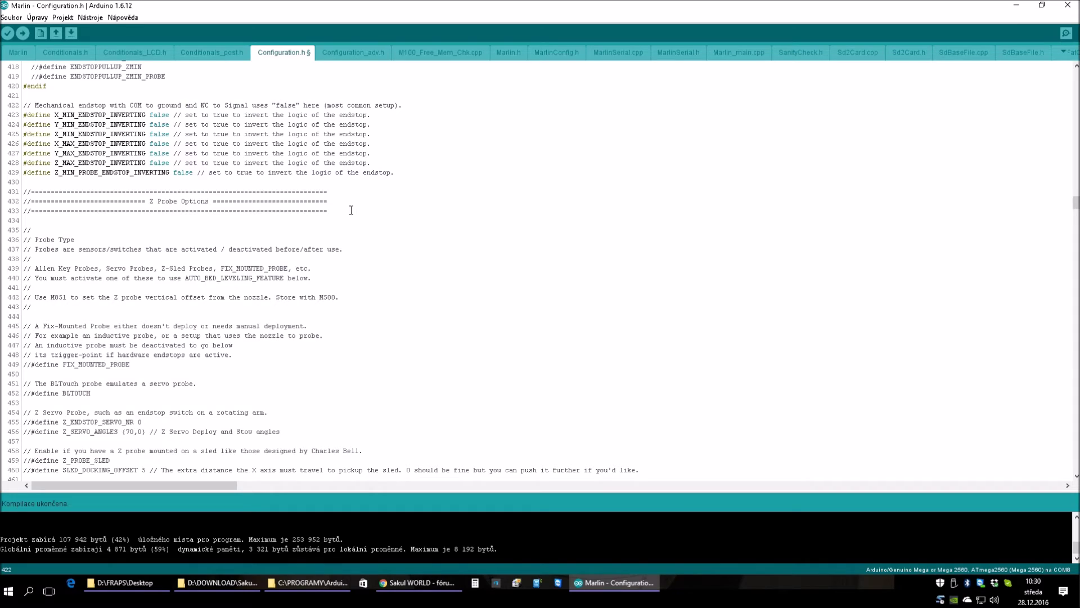
pyautogui.scroll(-3, 350, 210)
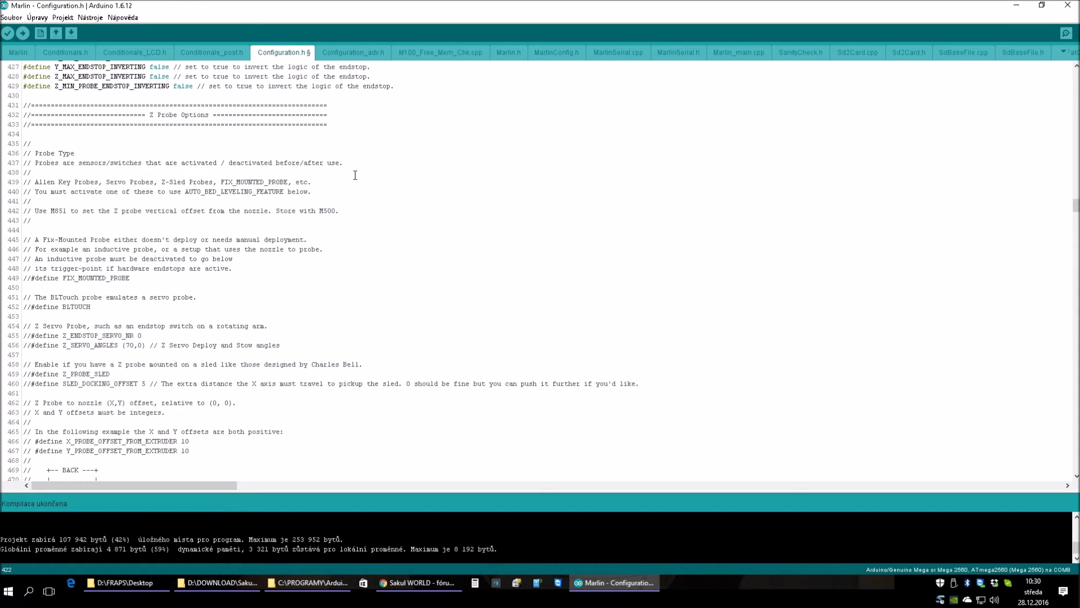
pyautogui.scroll(-14, 354, 175)
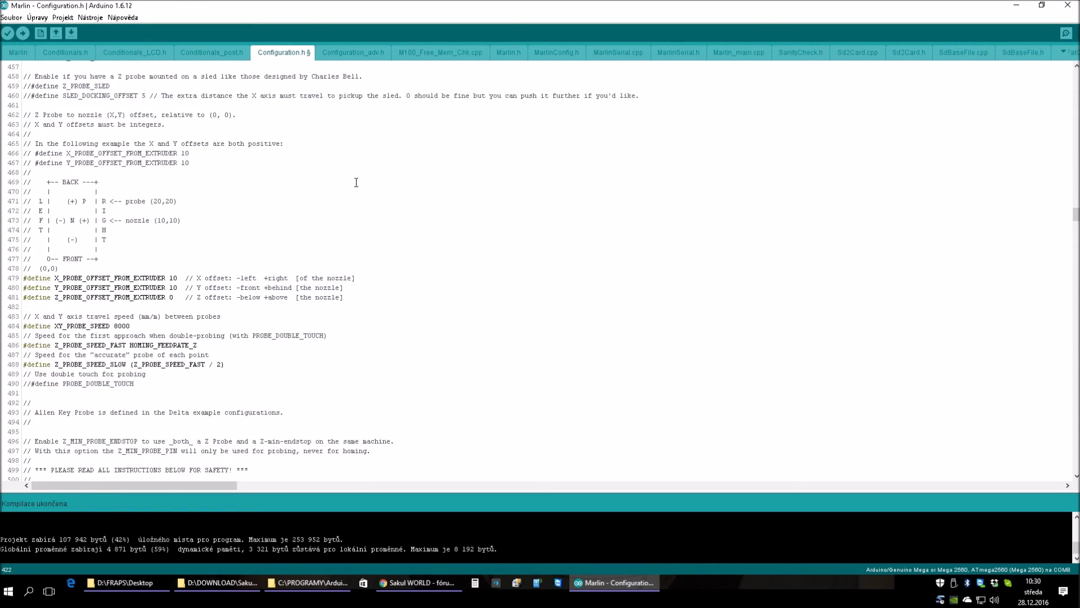
pyautogui.scroll(-8, 356, 185)
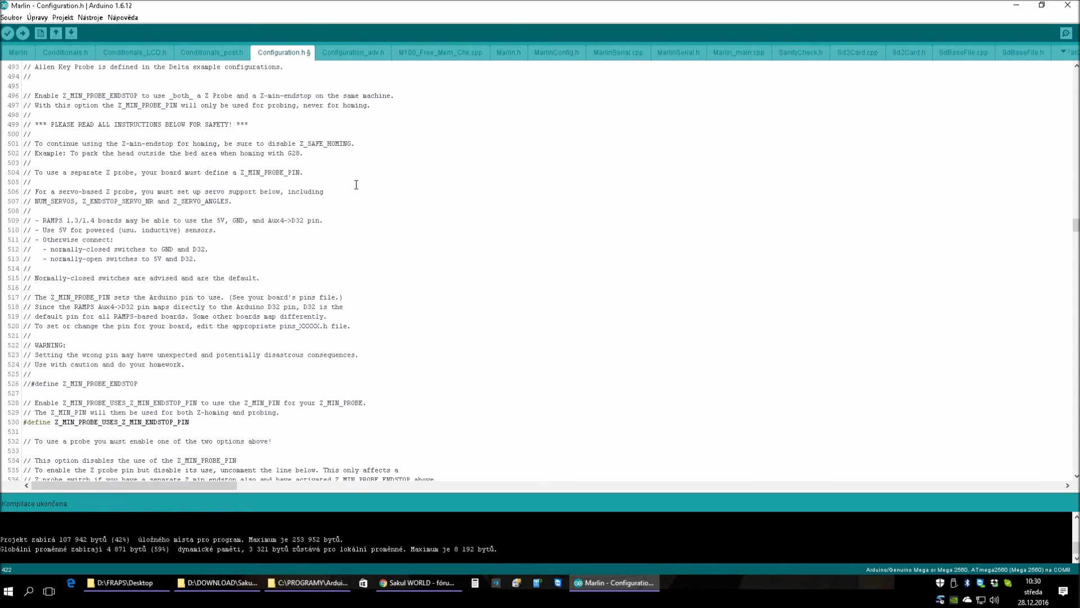
pyautogui.scroll(-14, 356, 184)
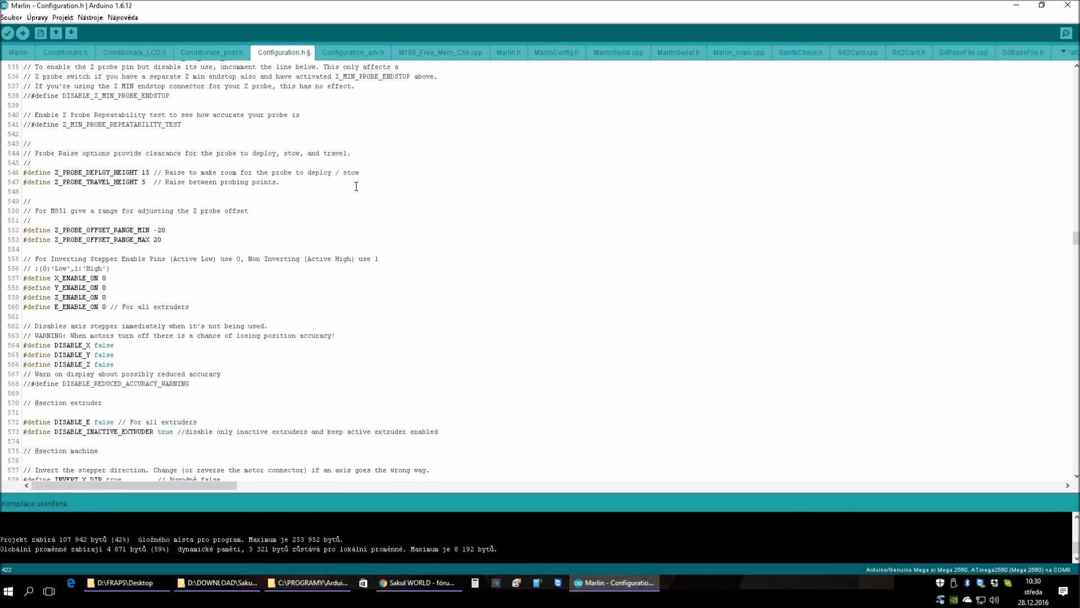
pyautogui.scroll(-3, 356, 185)
pyautogui.scroll(-12, 356, 187)
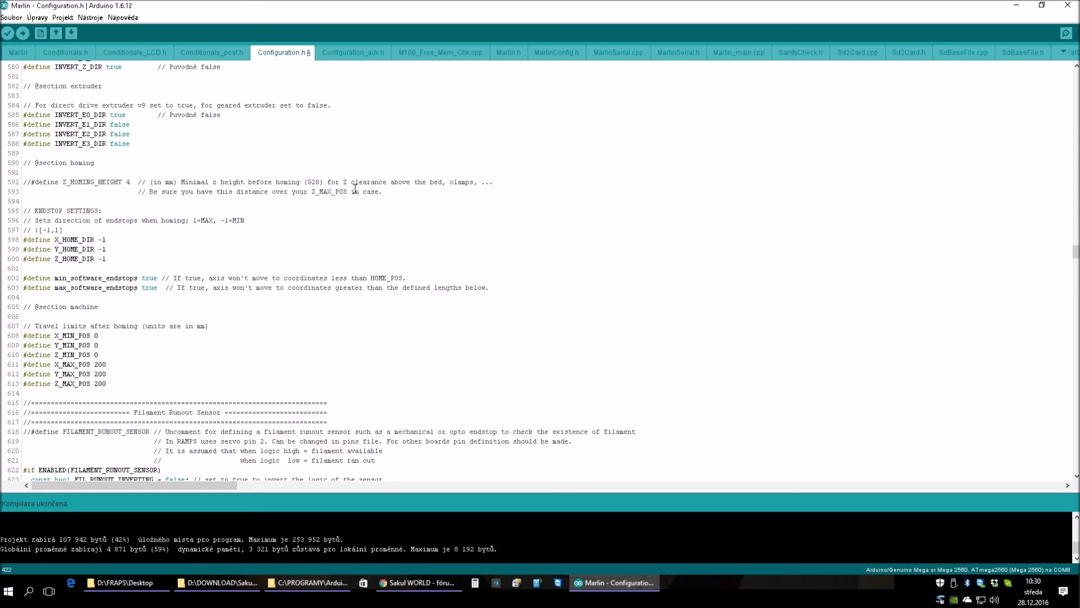
# Examine the homing direction definitions under ENDSTOP SETTINGS, highlighting the X_HOME_DIR value and MIN in the direction comment.
pyautogui.press('Down')
pyautogui.press('Down')
pyautogui.press('Down')
pyautogui.press('Down')
pyautogui.moveTo(98, 239); pyautogui.dragTo(107, 239)
pyautogui.doubleClick(235, 220)
pyautogui.scroll(-2, 144, 235)
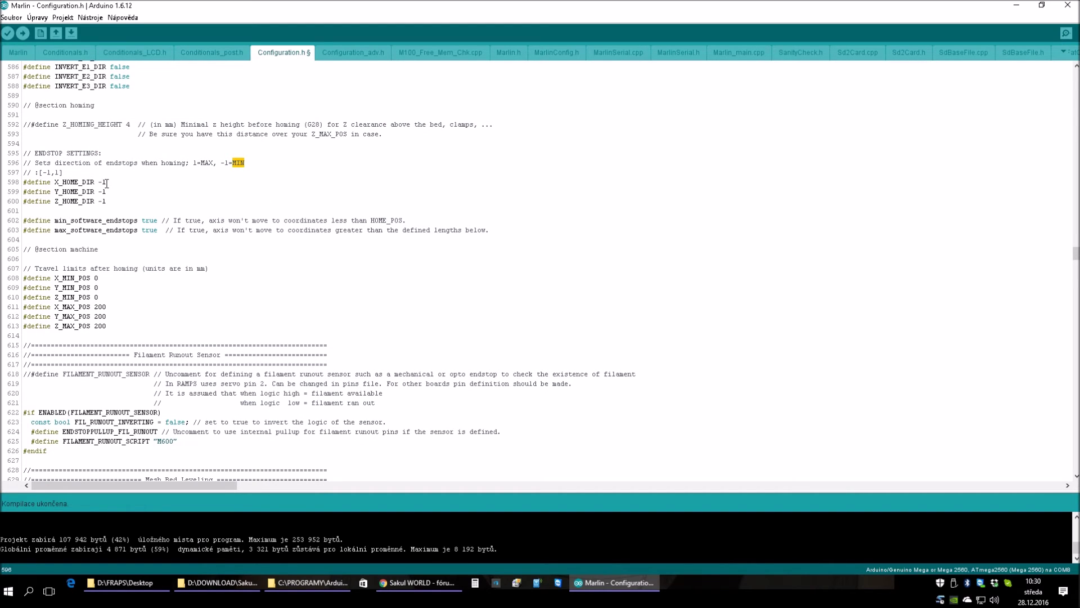
# Examine the travel limits after homing, highlighting the X, Y and Z MIN_POS definitions and the X_MAX_POS value.
pyautogui.scroll(-3, 147, 198)
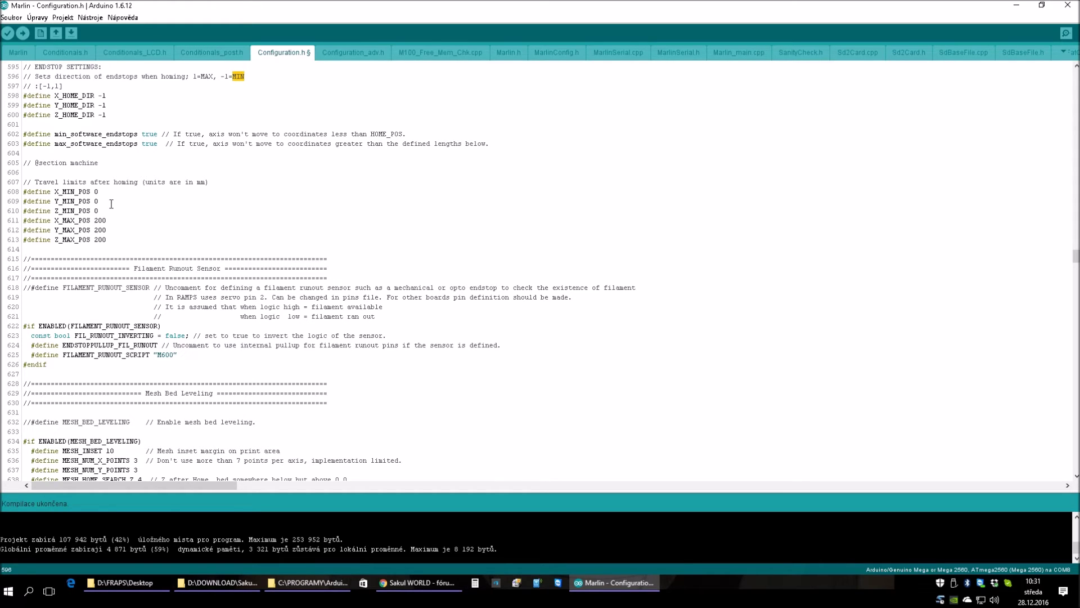
pyautogui.moveTo(94, 192); pyautogui.dragTo(101, 209)
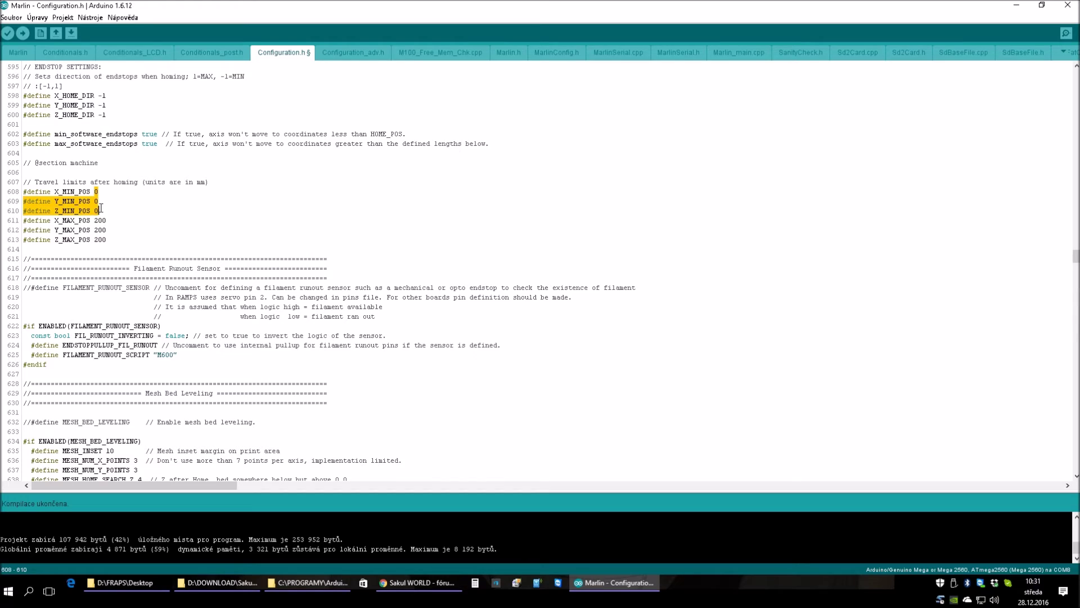
pyautogui.click(121, 208)
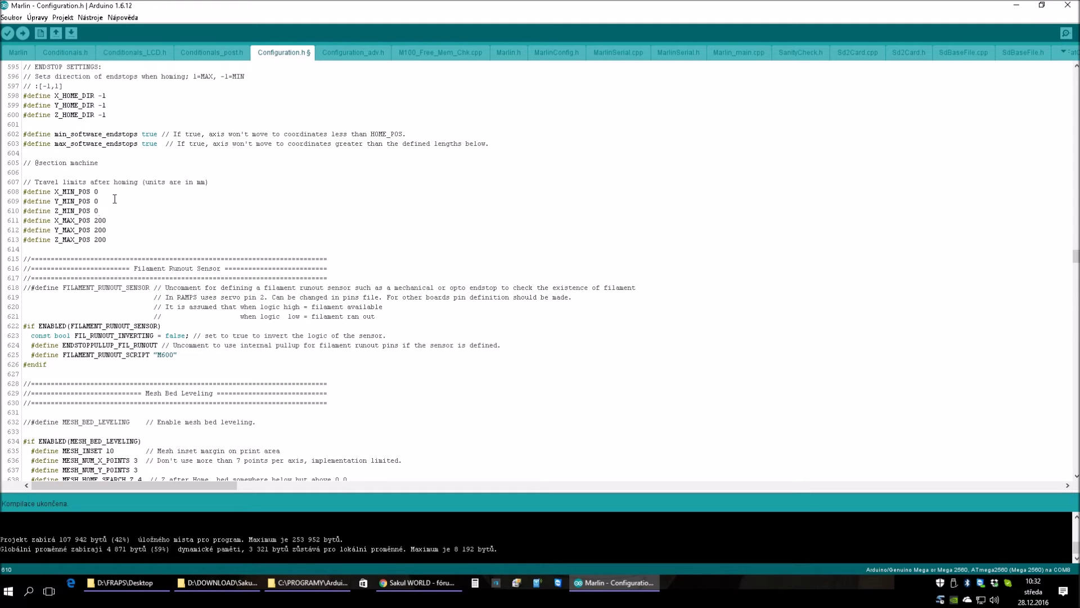
pyautogui.scroll(-2, 238, 208)
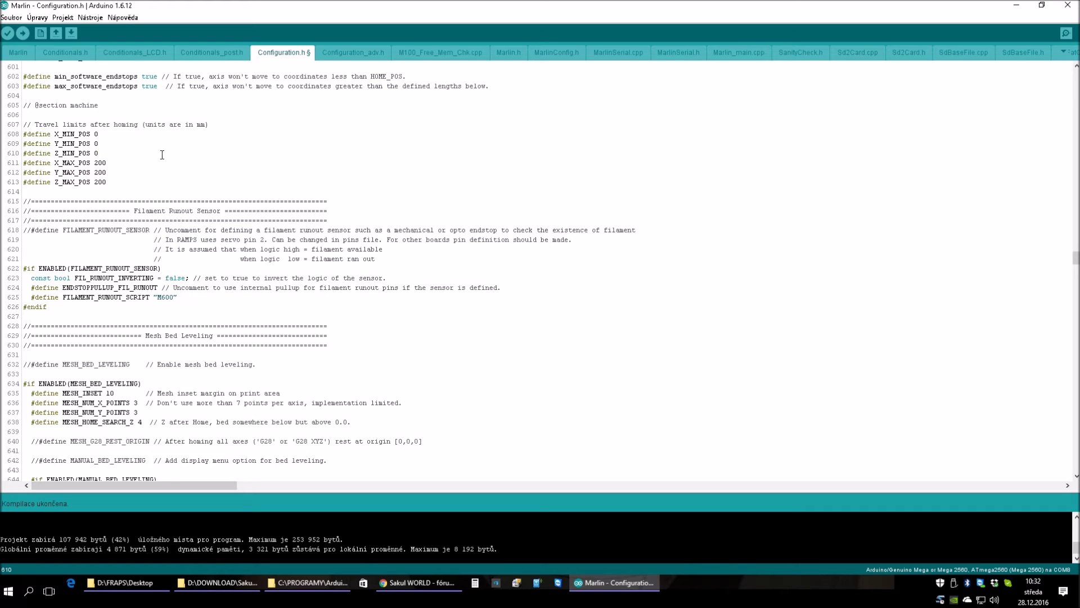
pyautogui.doubleClick(178, 163)
pyautogui.scroll(-2, 360, 156)
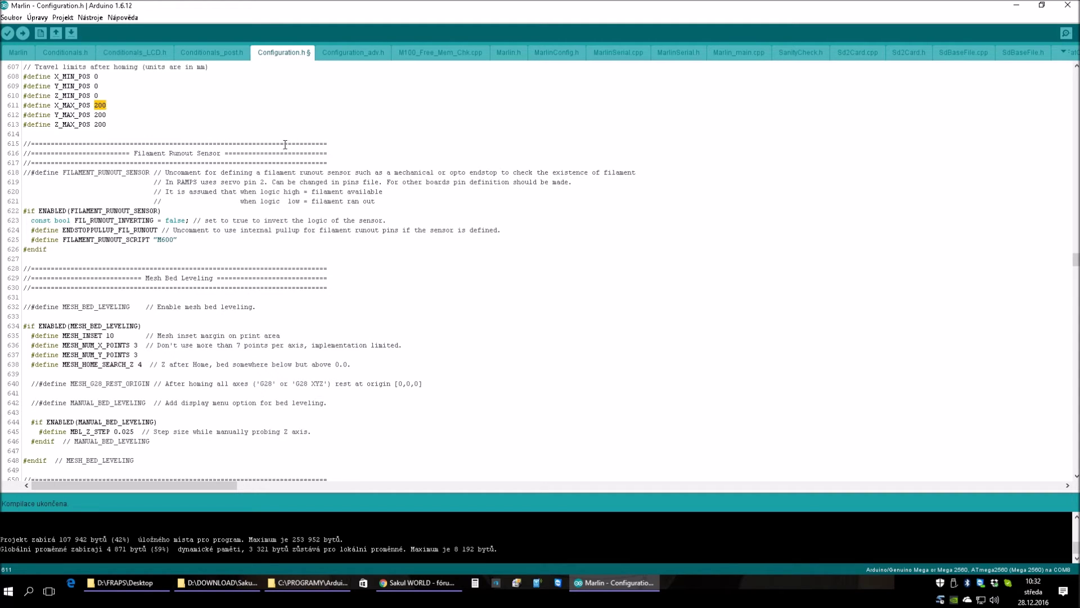
pyautogui.press('Down')
pyautogui.press('Down')
# Examine the Filament Runout Sensor, Mesh Bed Leveling and Bed Auto Leveling sections.
pyautogui.scroll(-1, 232, 158)
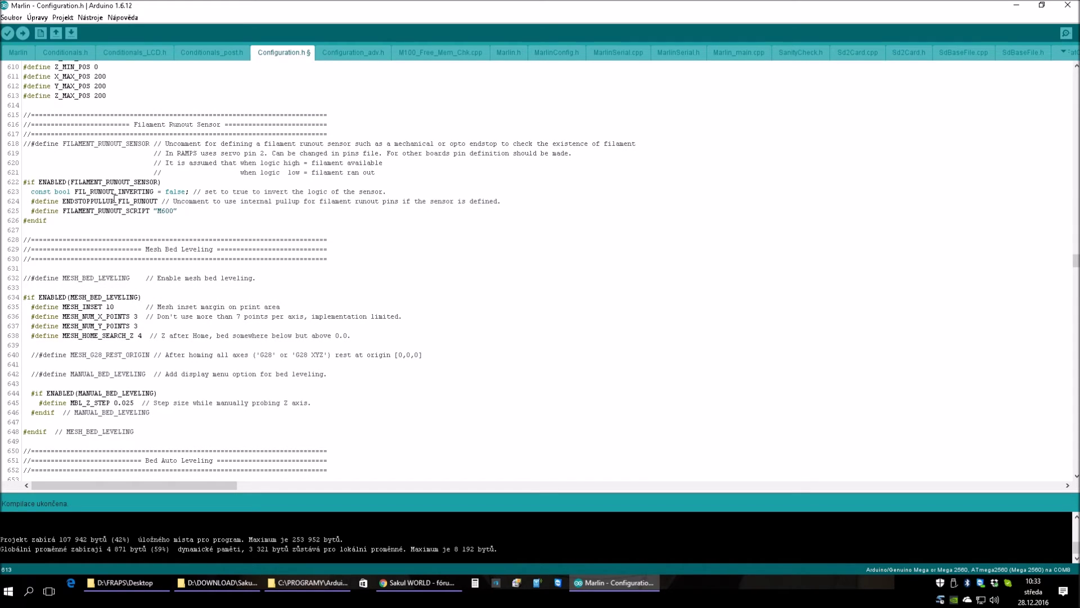
pyautogui.scroll(-4, 371, 163)
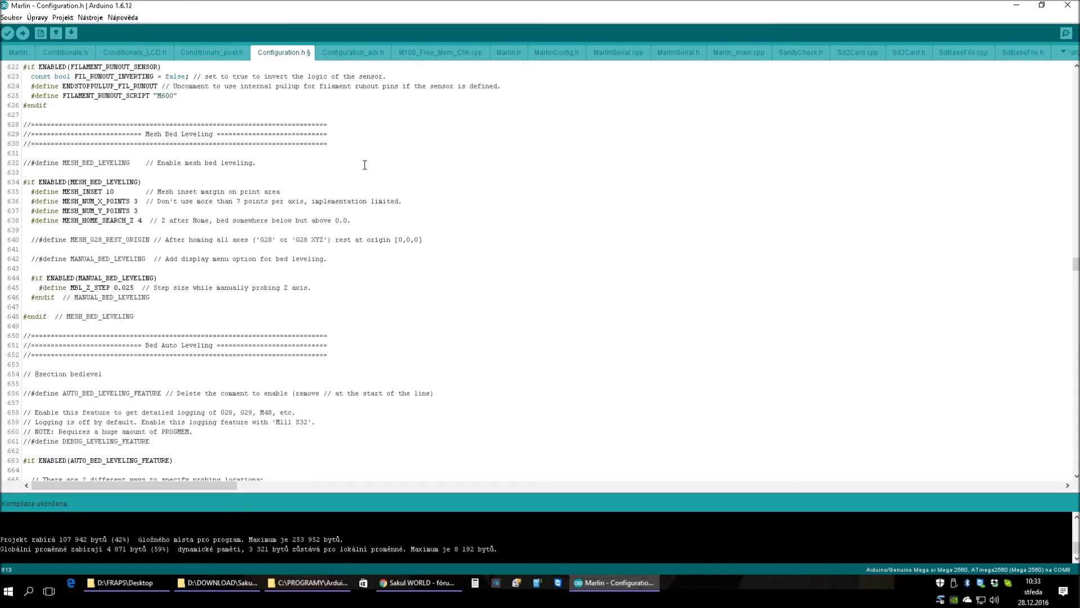
pyautogui.scroll(-1, 364, 165)
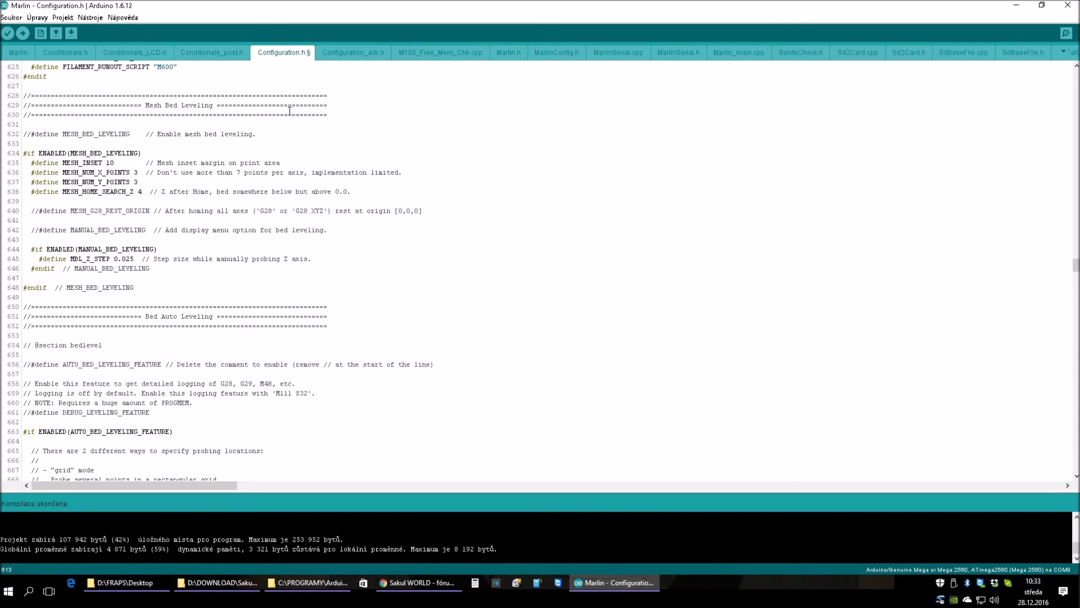
pyautogui.scroll(-3, 242, 175)
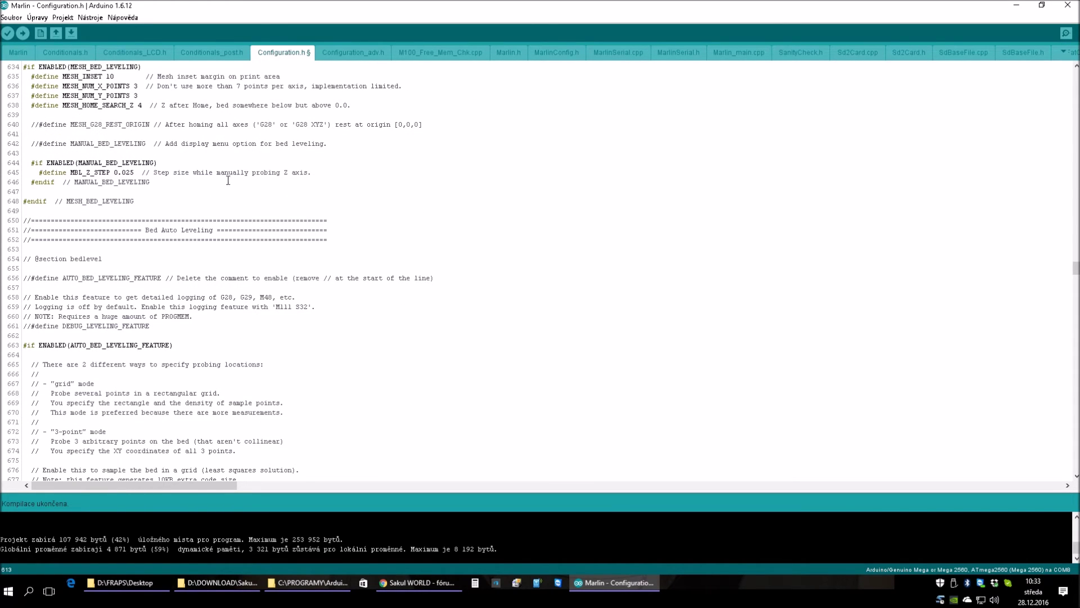
pyautogui.scroll(3, 229, 206)
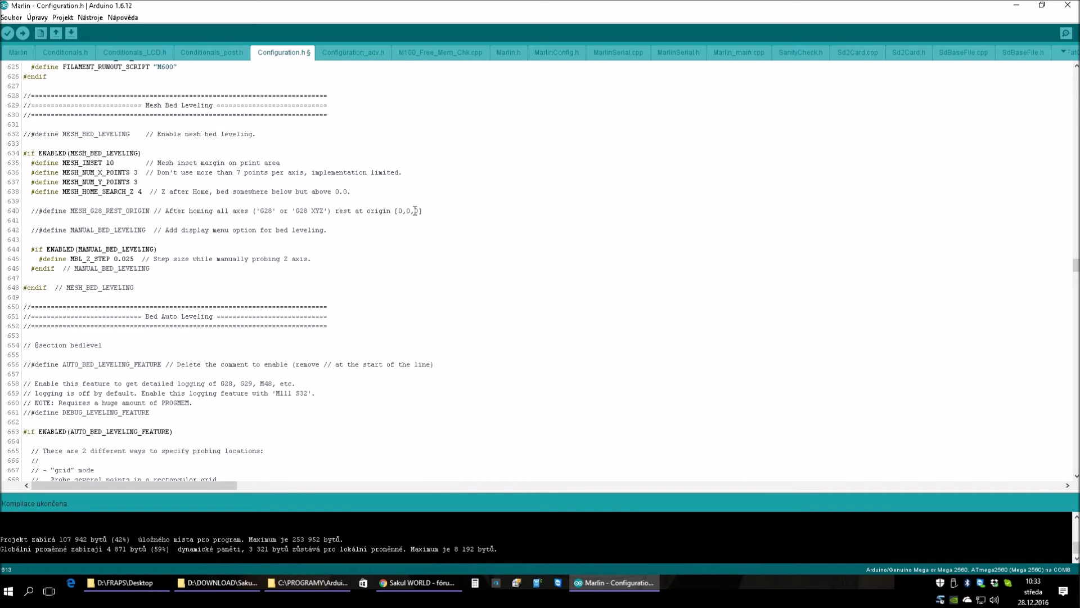
pyautogui.scroll(-5, 169, 208)
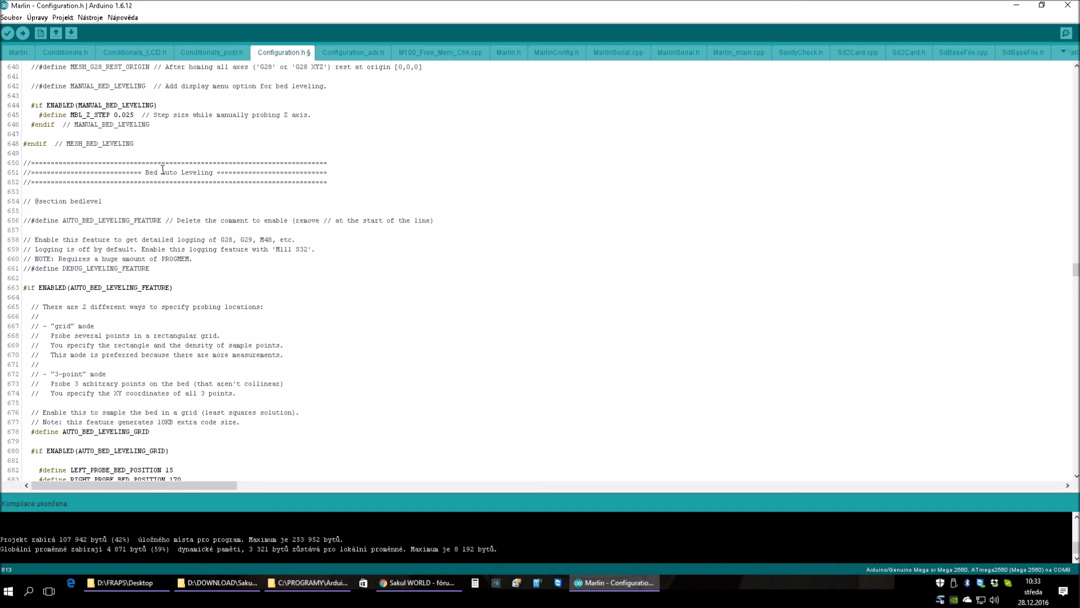
pyautogui.scroll(-1, 153, 171)
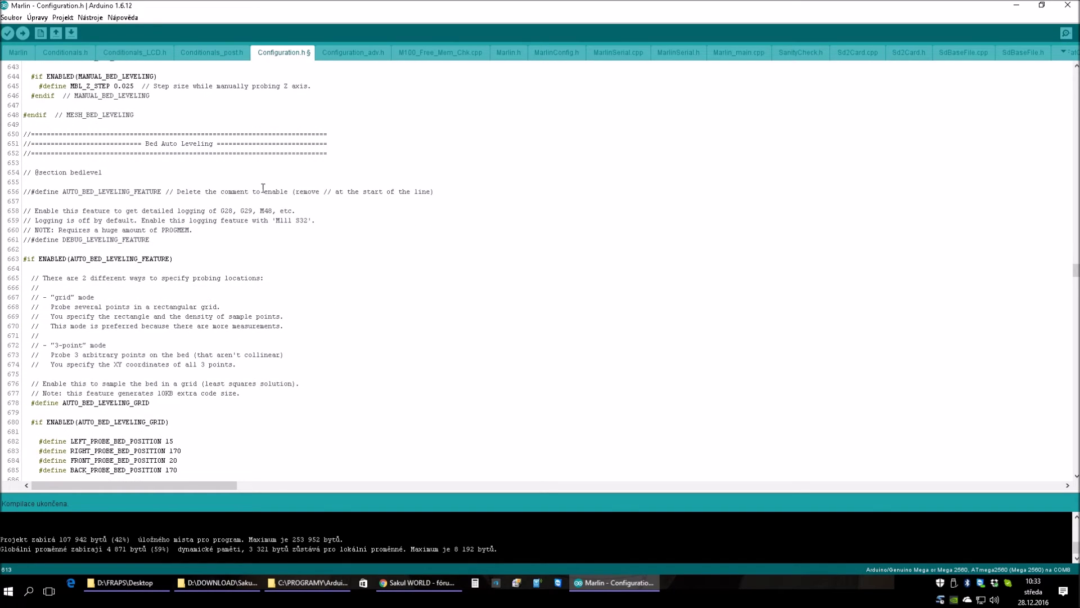
# Examine the manual home position, Z Safe Homing and homing speed definitions through to MOVEMENT SETTINGS.
pyautogui.scroll(-20, 265, 191)
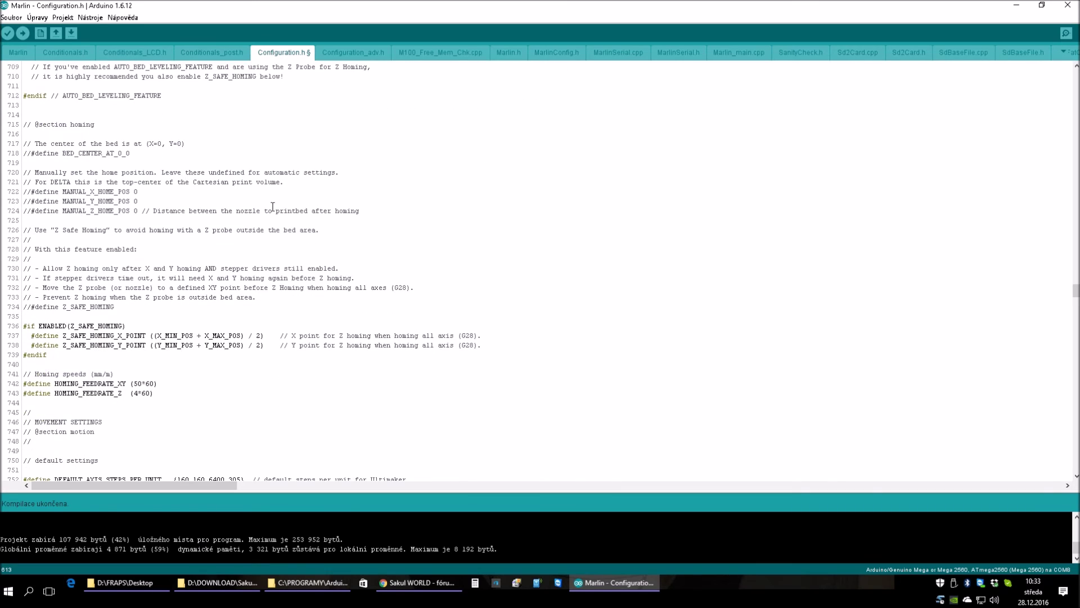
pyautogui.scroll(3, 254, 213)
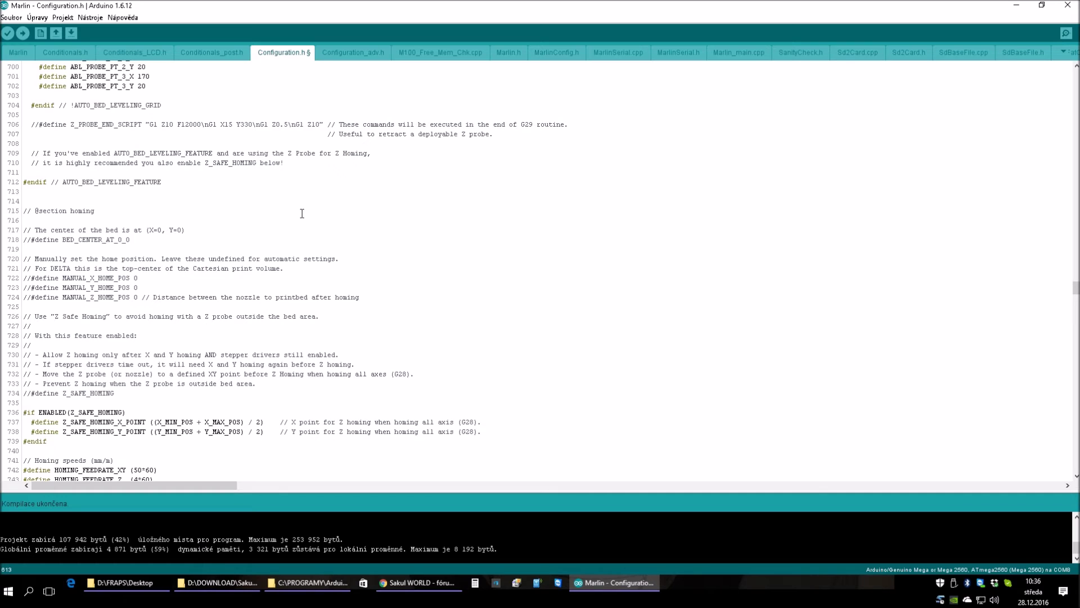
pyautogui.scroll(-7, 220, 170)
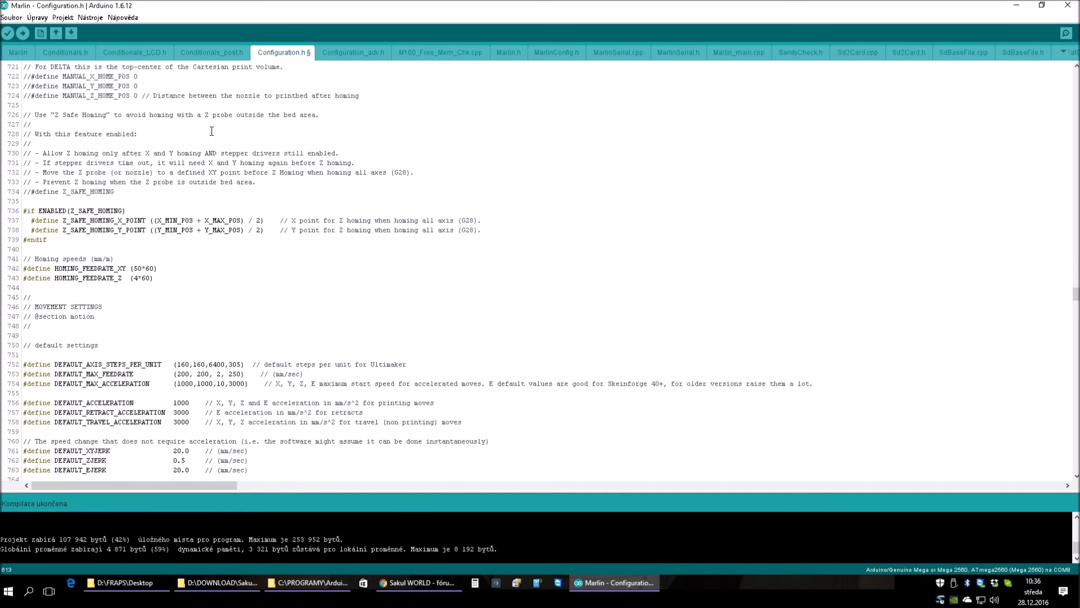
pyautogui.scroll(-5, 225, 174)
pyautogui.scroll(-2, 147, 181)
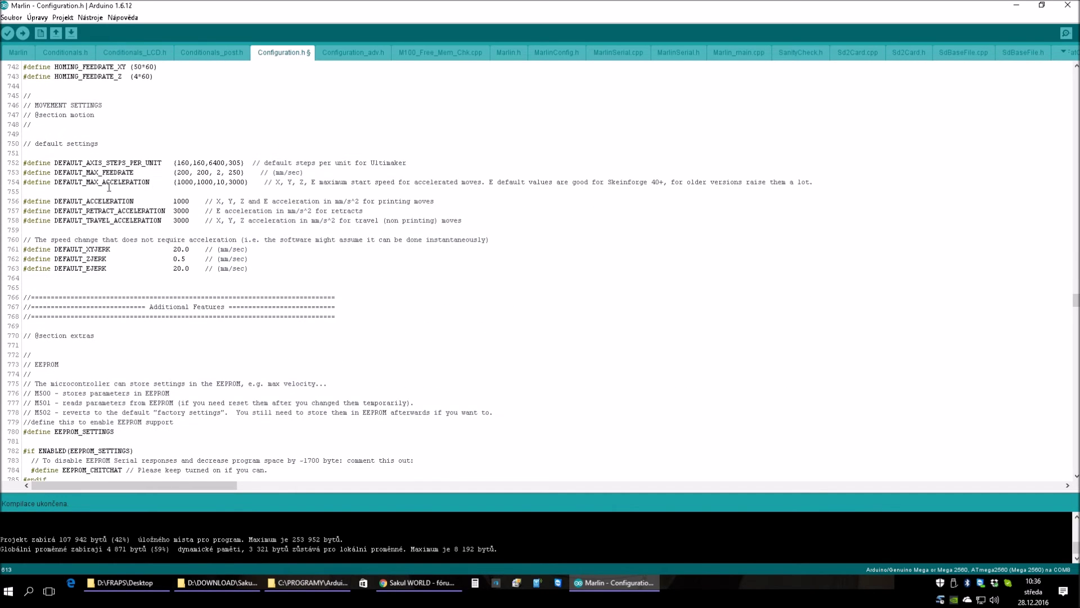
pyautogui.scroll(3, 247, 206)
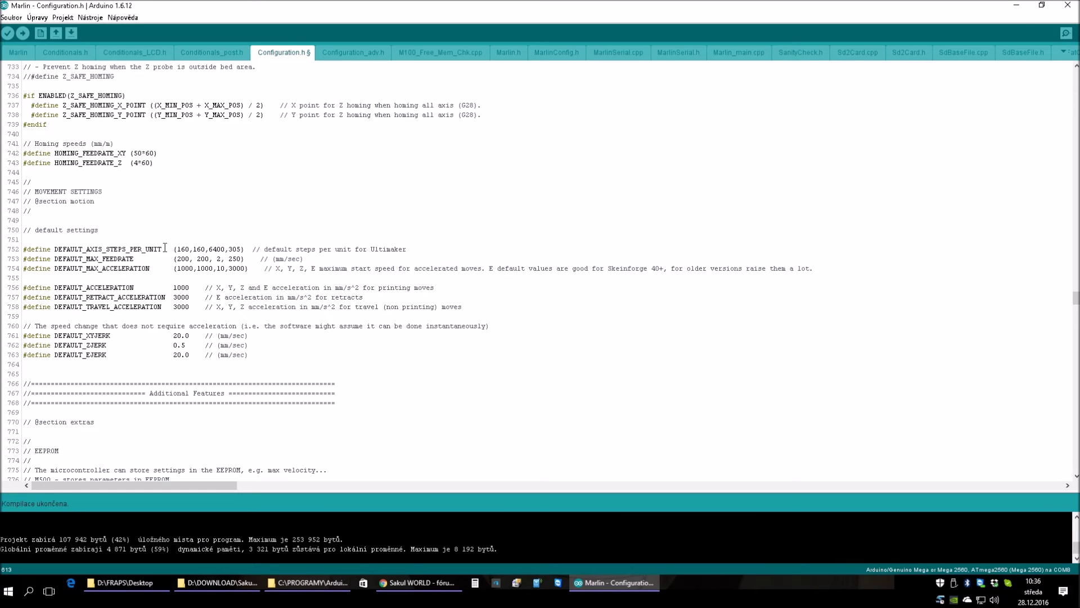
# Examine the default movement settings block, highlighting the individual axis values of DEFAULT_AXIS_STEPS_PER_UNIT.
pyautogui.moveTo(177, 249); pyautogui.dragTo(245, 249)
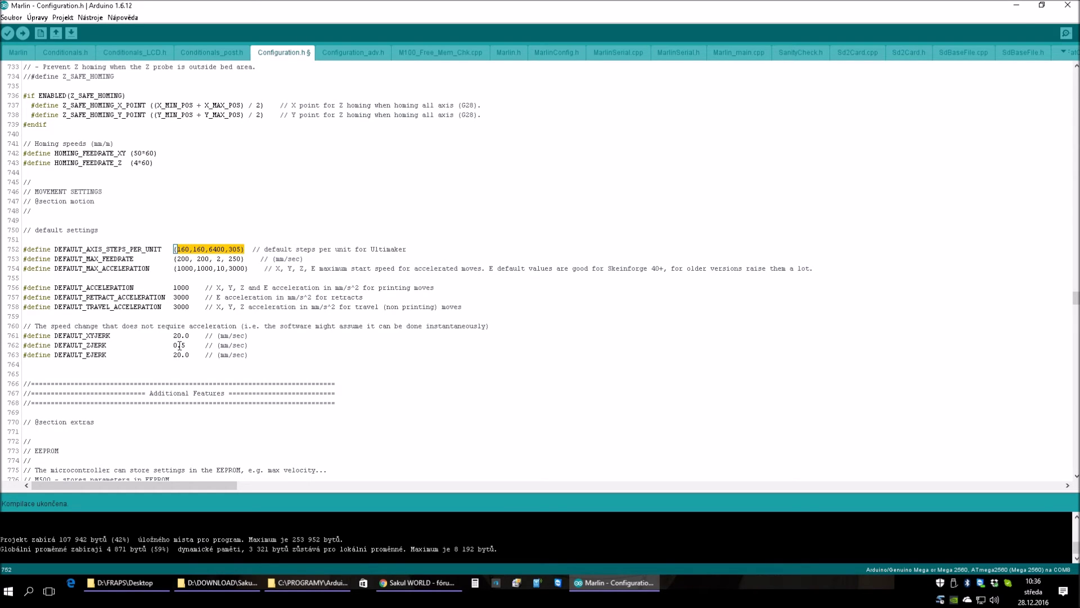
pyautogui.moveTo(23, 248); pyautogui.dragTo(260, 351)
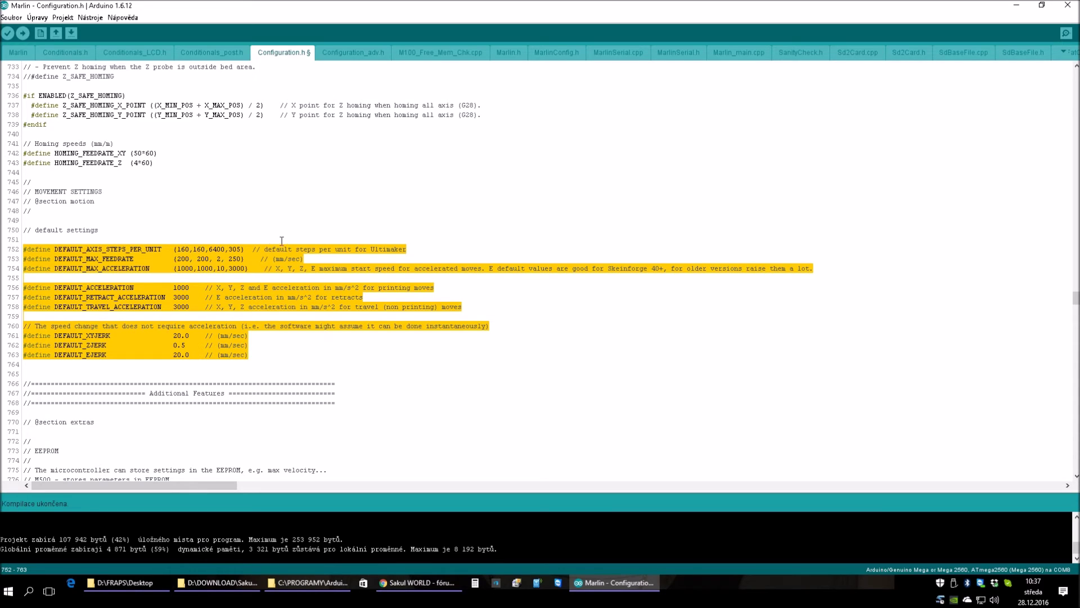
pyautogui.click(245, 249)
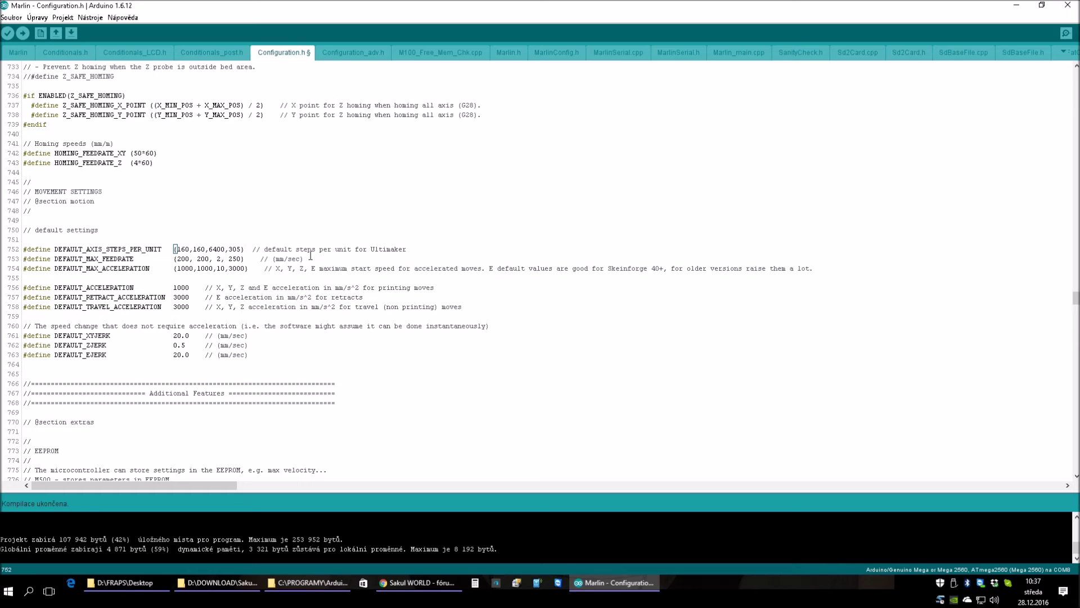
pyautogui.doubleClick(183, 248)
pyautogui.moveTo(193, 249); pyautogui.dragTo(225, 248)
pyautogui.moveTo(228, 249); pyautogui.dragTo(242, 249)
# Examine the DEFAULT_MAX_FEEDRATE and DEFAULT_MAX_ACCELERATION values by highlighting them, and review the default acceleration and jerk definitions below.
pyautogui.doubleClick(189, 258)
pyautogui.doubleClick(202, 258)
pyautogui.doubleClick(219, 259)
pyautogui.doubleClick(236, 259)
pyautogui.doubleClick(188, 269)
pyautogui.doubleClick(205, 268)
pyautogui.moveTo(225, 268); pyautogui.dragTo(243, 269)
pyautogui.click(251, 268)
pyautogui.scroll(-1, 295, 265)
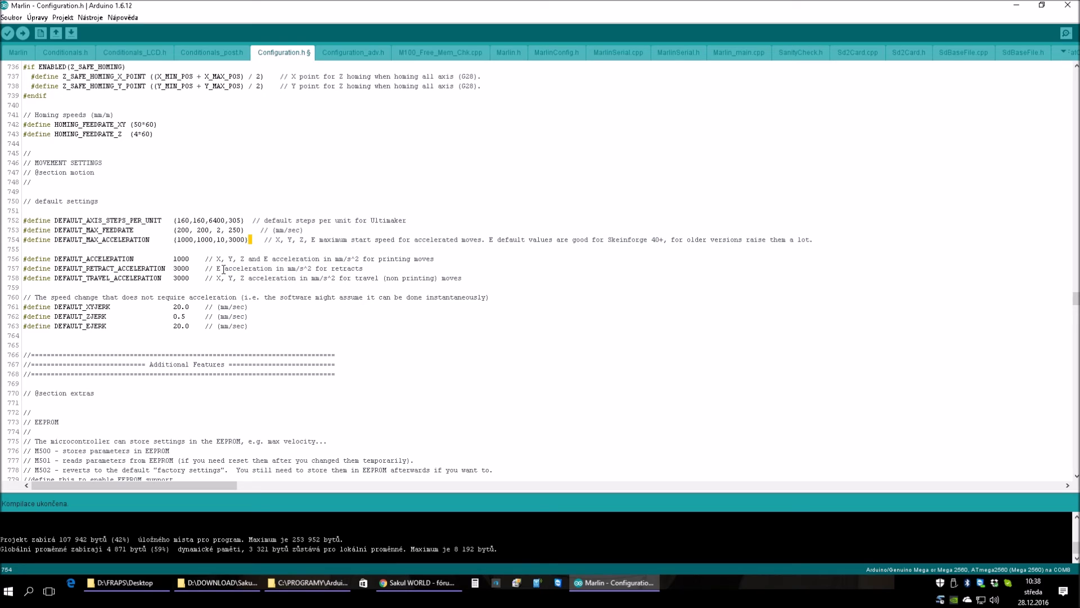
pyautogui.scroll(-1, 231, 269)
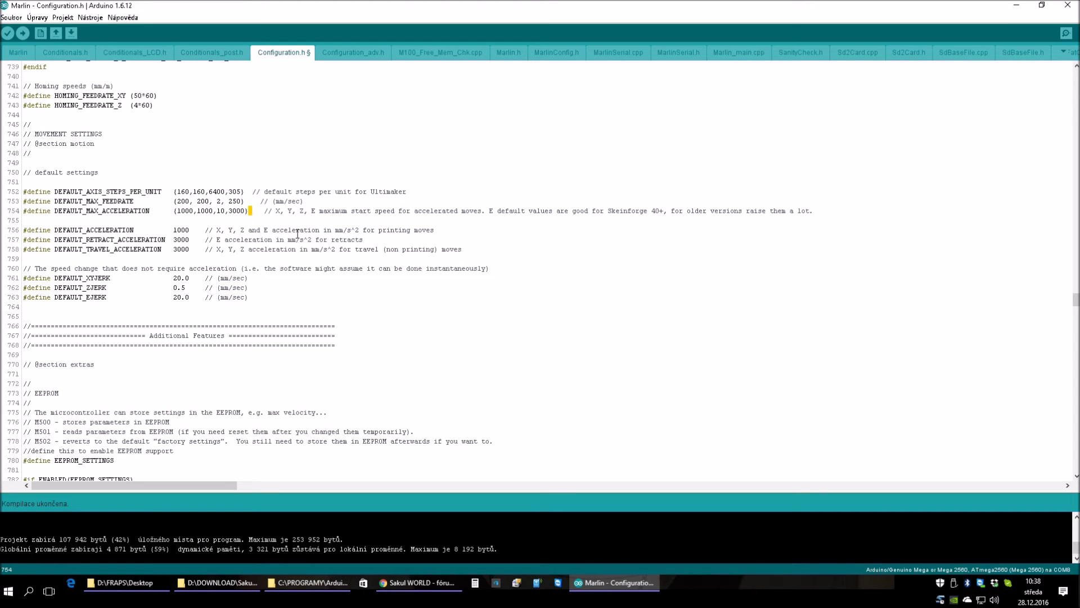
# Examine the EEPROM part of the Additional Features section, highlighting the section title and the EEPROM_SETTINGS definition.
pyautogui.scroll(-8, 297, 233)
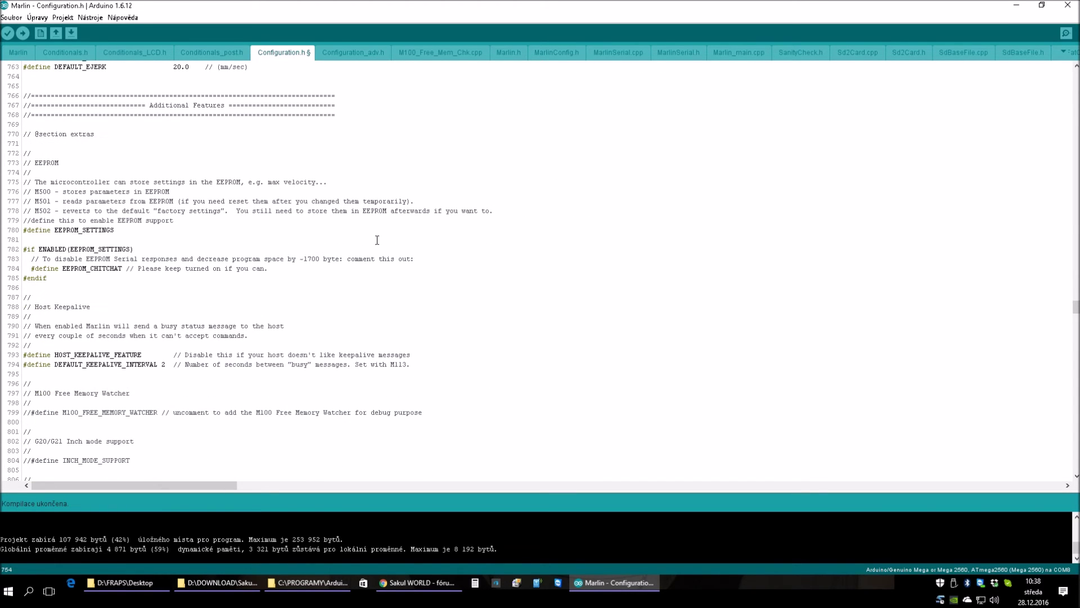
pyautogui.scroll(2, 268, 220)
pyautogui.moveTo(149, 164); pyautogui.dragTo(225, 164)
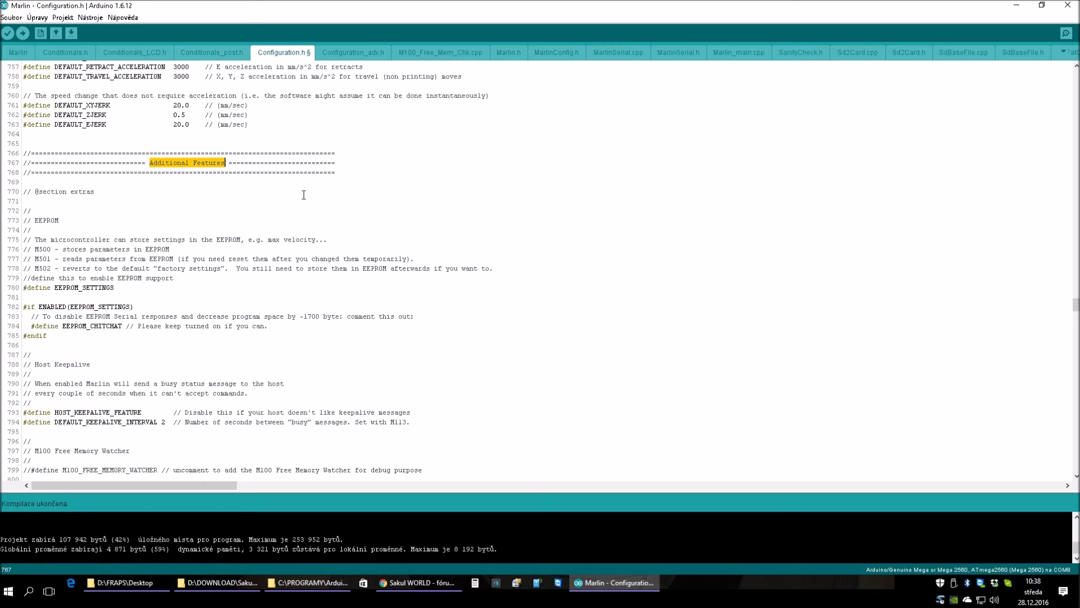
pyautogui.click(51, 220)
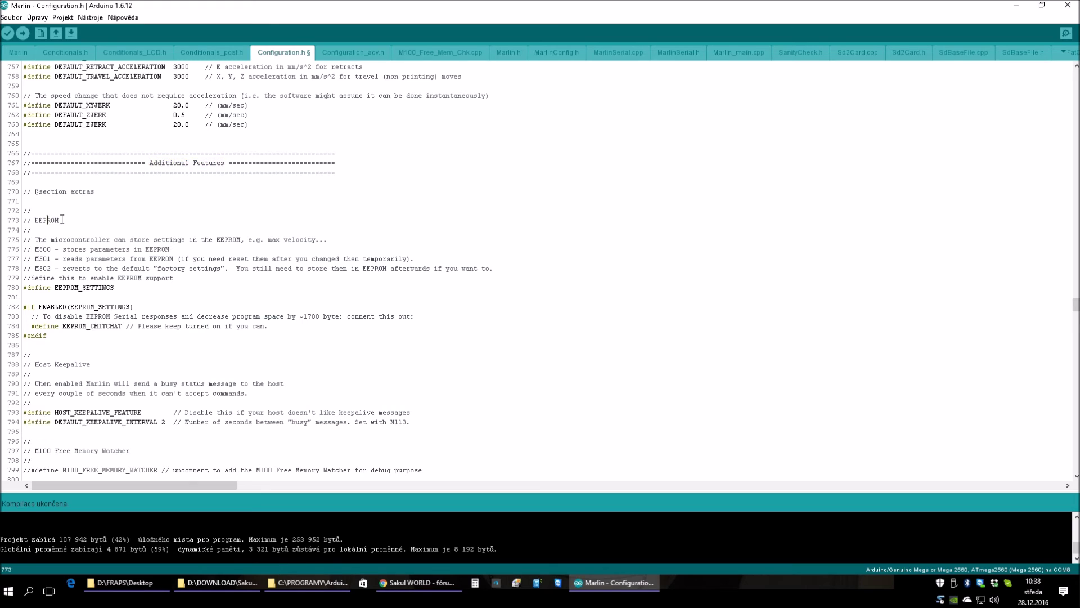
pyautogui.scroll(-4, 240, 225)
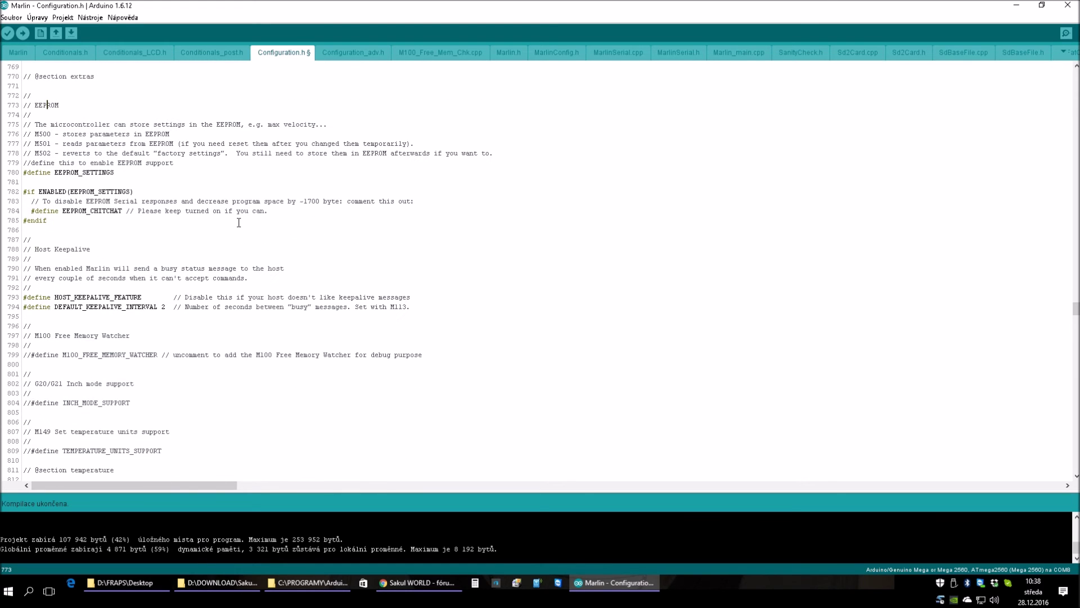
pyautogui.scroll(2, 239, 222)
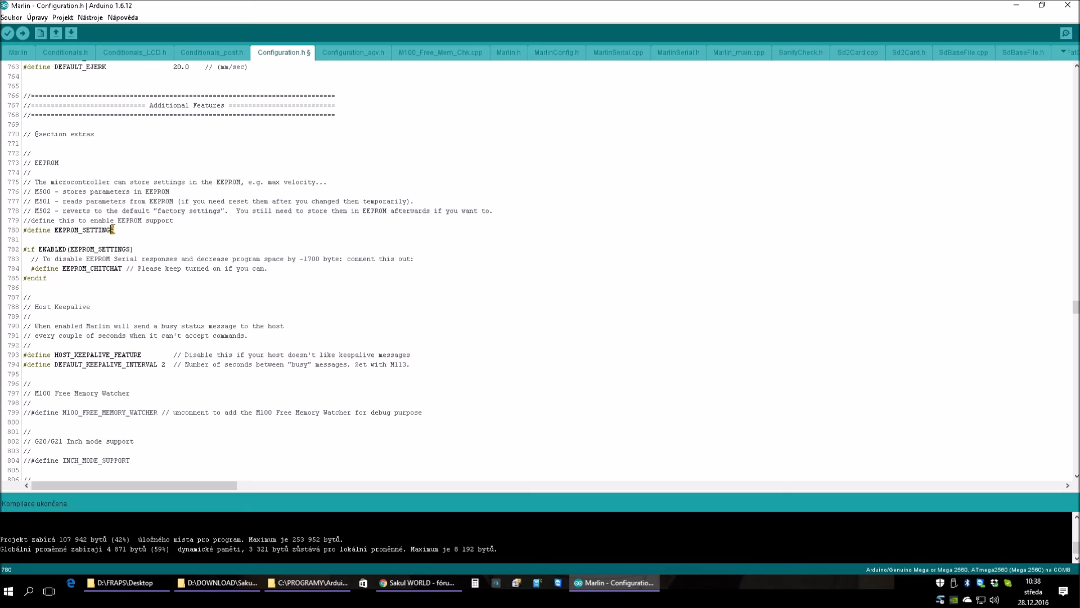
pyautogui.moveTo(114, 229); pyautogui.dragTo(23, 229)
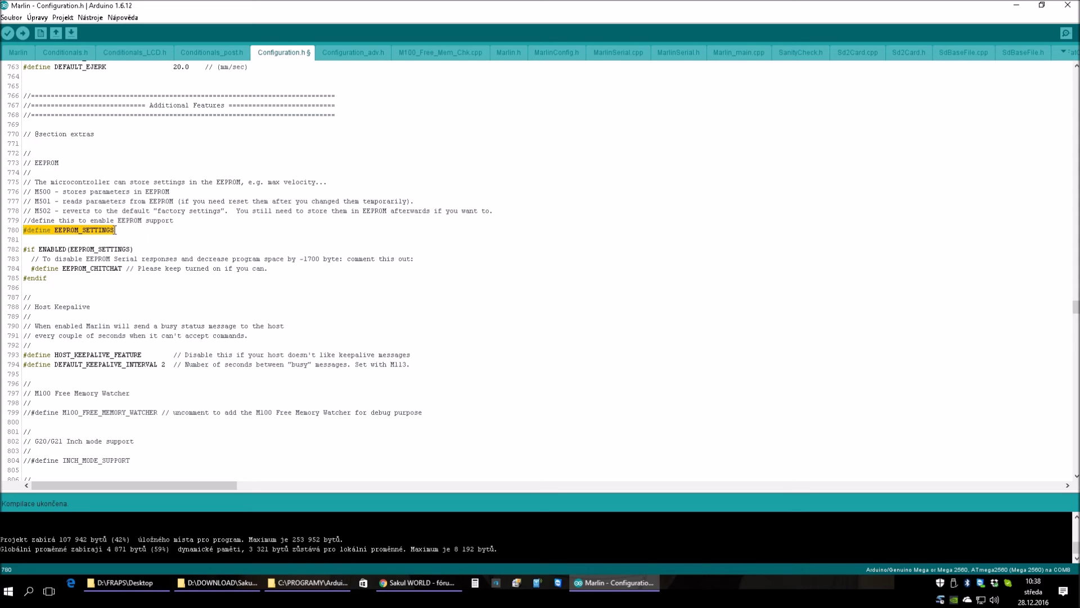
# Examine the EEPROM block, highlighting the EEPROM_SETTINGS definition and reviewing the M500, M501 and M502 comments above it.
pyautogui.click(140, 232)
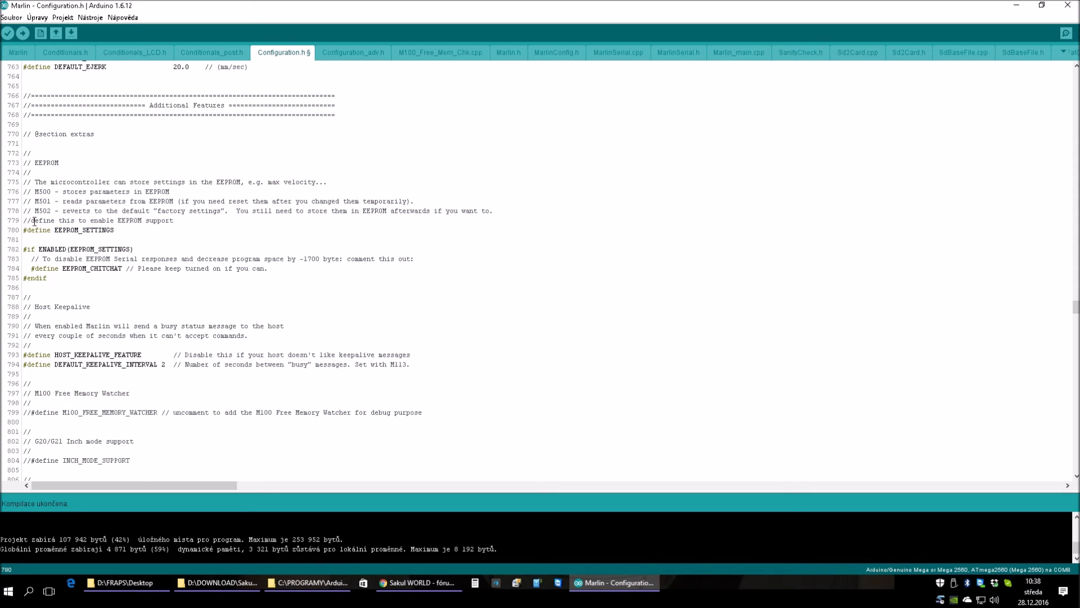
pyautogui.moveTo(114, 229); pyautogui.dragTo(22, 232)
pyautogui.click(119, 231)
pyautogui.scroll(-5, 128, 223)
pyautogui.scroll(3, 132, 214)
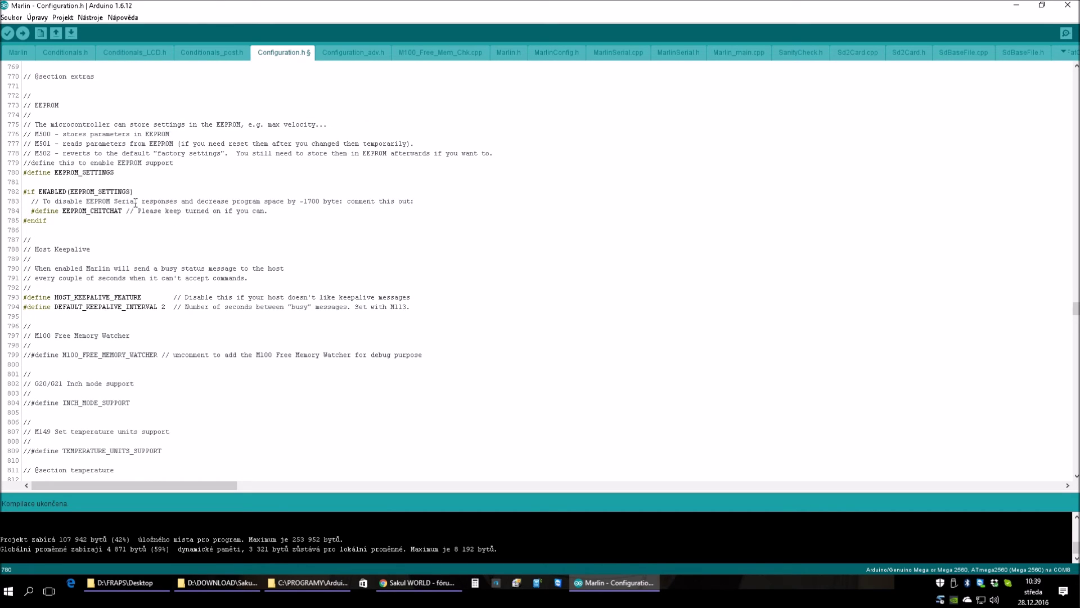
pyautogui.scroll(2, 136, 194)
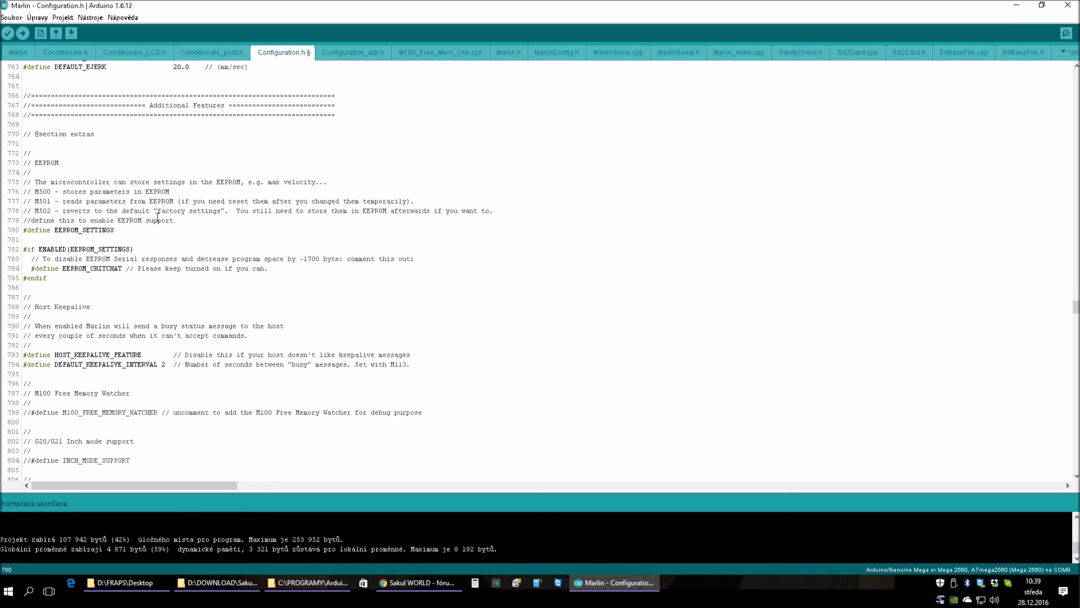
# Examine the Host Keepalive, M100 memory watcher and units support options down to the hotend, bed and fan Preheat Constants.
pyautogui.scroll(-3, 141, 222)
pyautogui.scroll(-10, 133, 216)
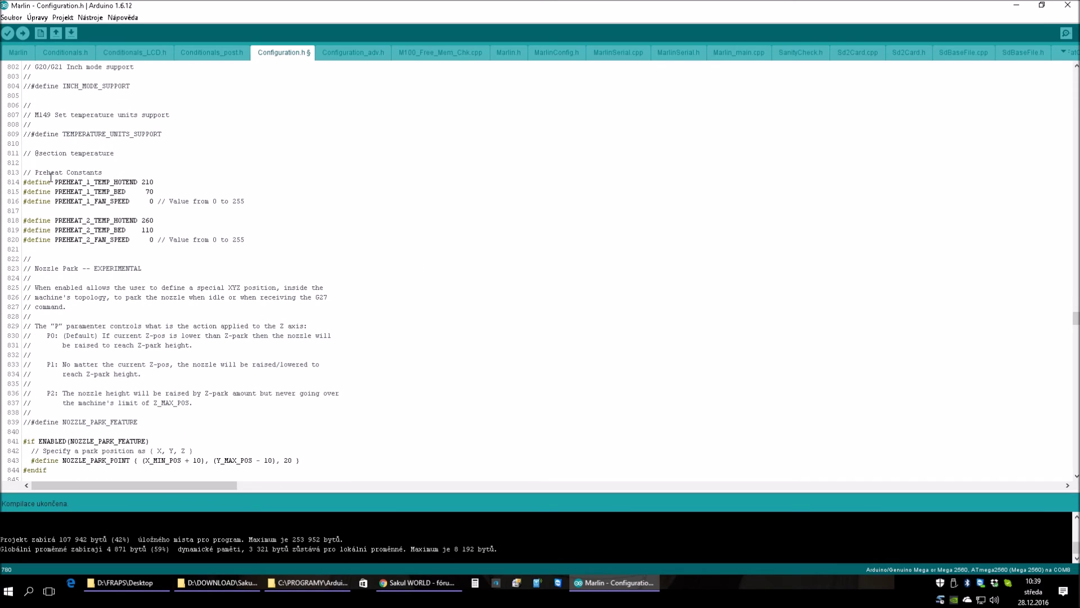
pyautogui.scroll(4, 163, 218)
pyautogui.scroll(-3, 165, 218)
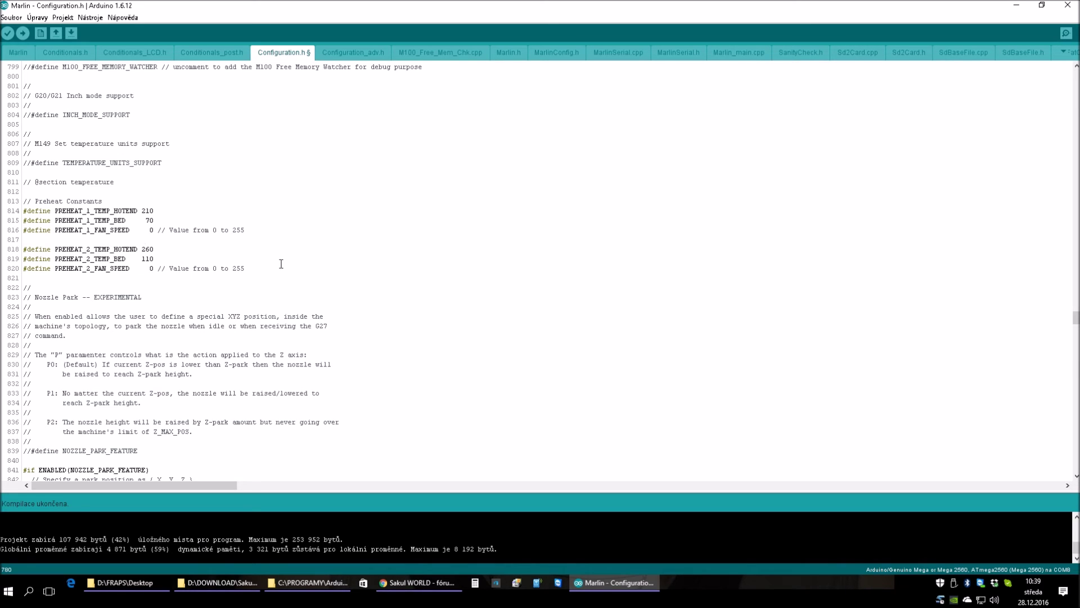
pyautogui.scroll(-3, 275, 237)
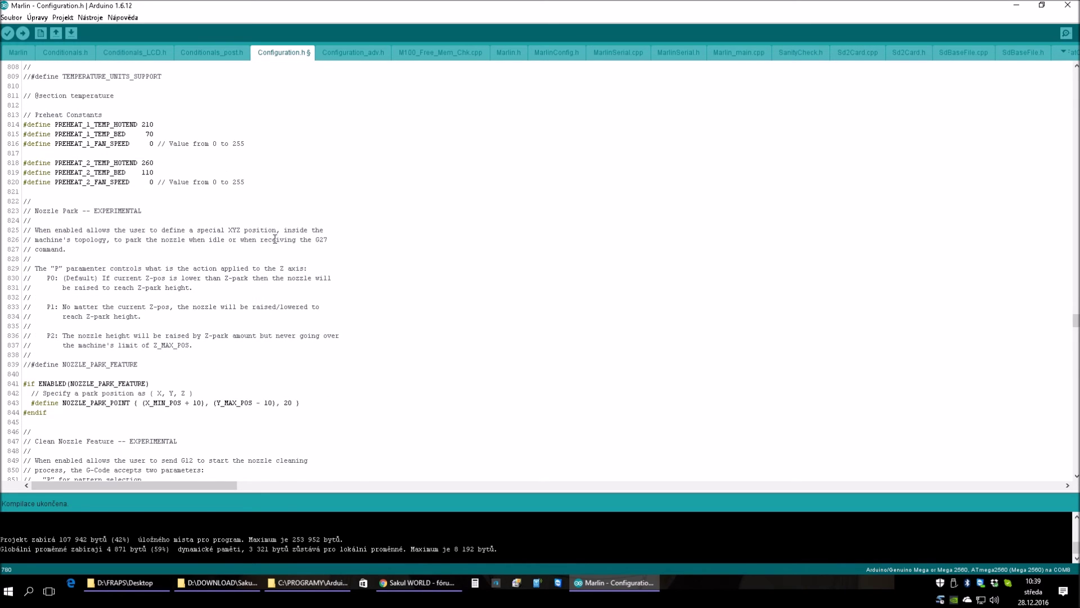
# Examine the Nozzle Park, Clean Nozzle, Print job timer and Print Counter options up to the LCD and SD support section.
pyautogui.scroll(-3, 275, 238)
pyautogui.scroll(-3, 275, 240)
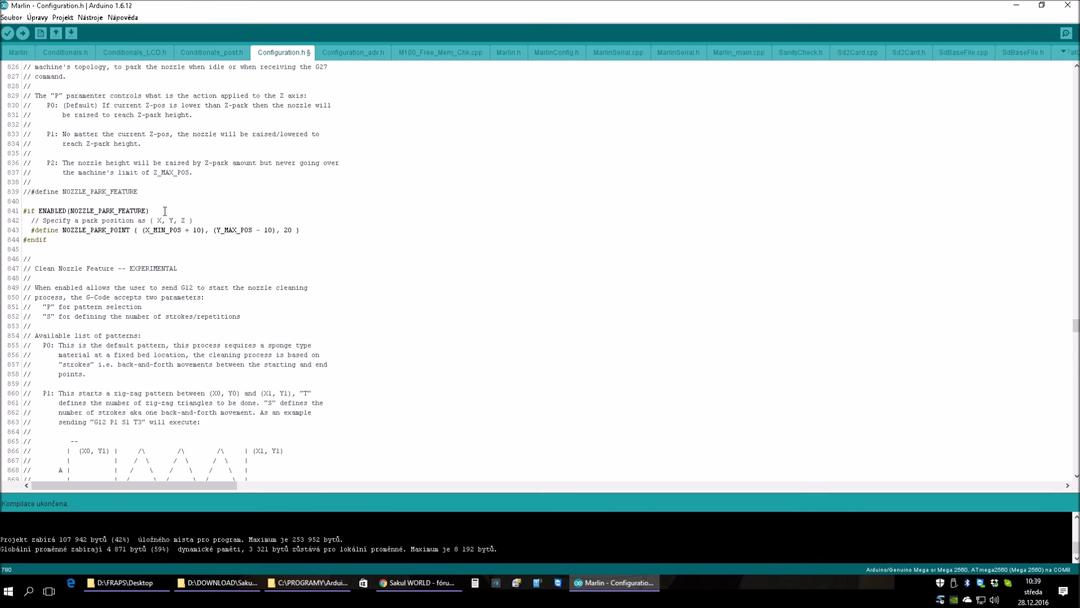
pyautogui.scroll(-1, 164, 211)
pyautogui.scroll(-9, 213, 233)
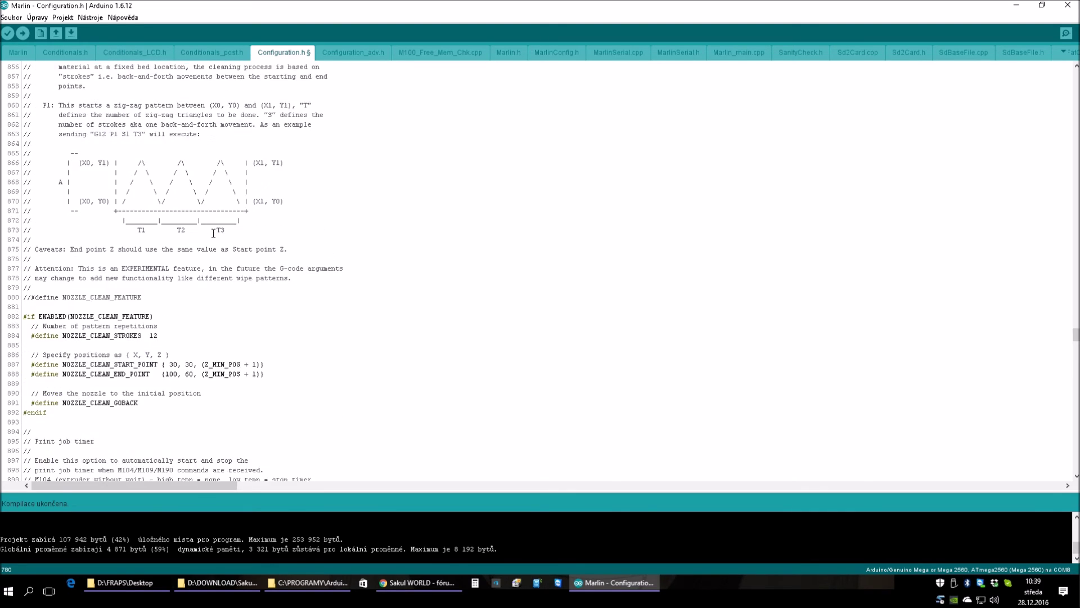
pyautogui.scroll(-4, 213, 232)
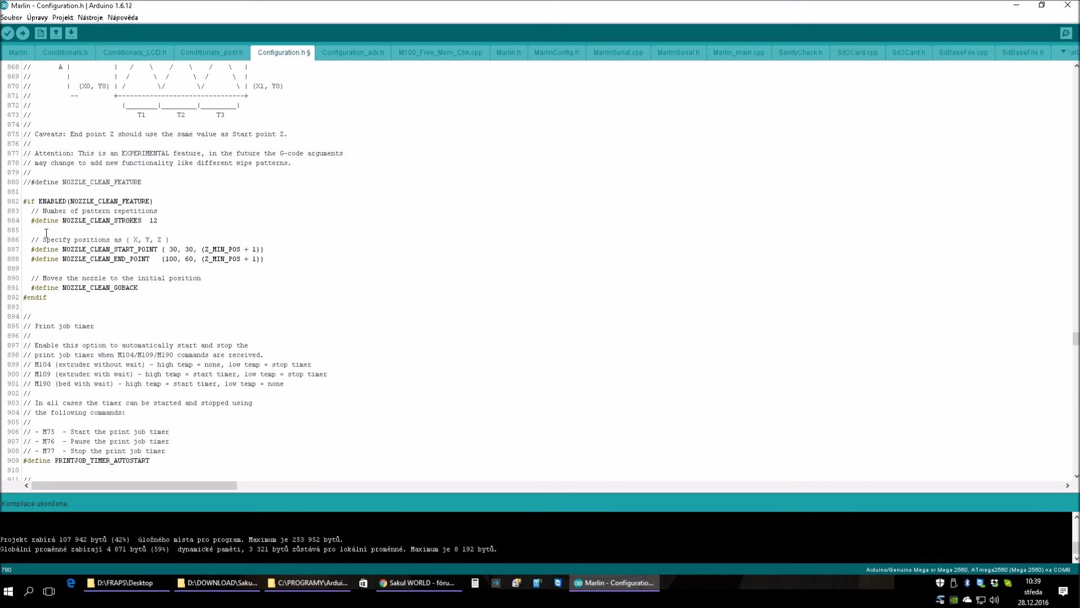
pyautogui.scroll(-5, 266, 208)
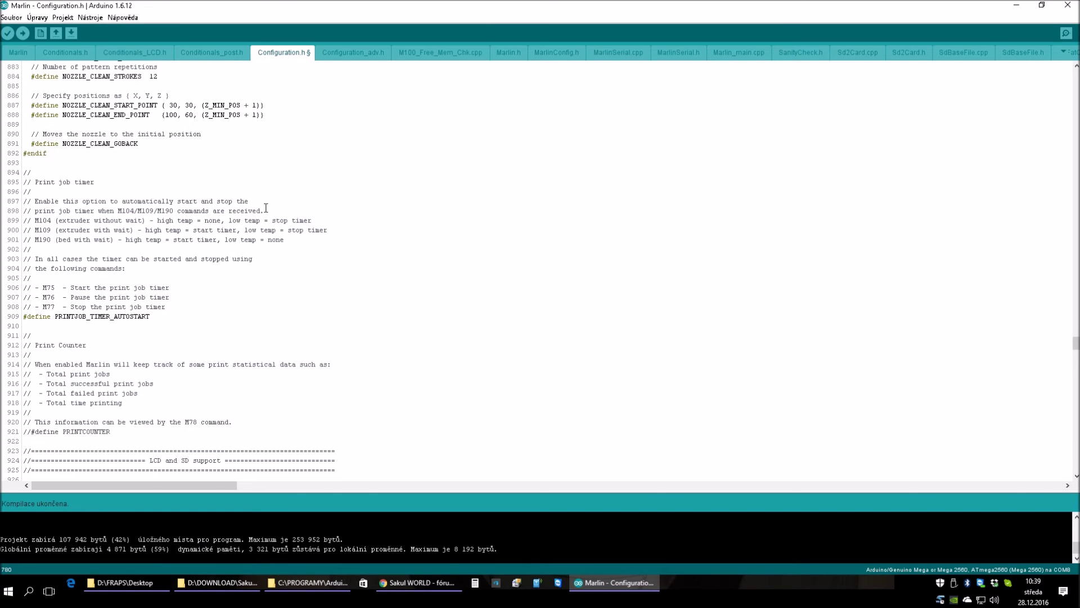
pyautogui.scroll(-9, 266, 208)
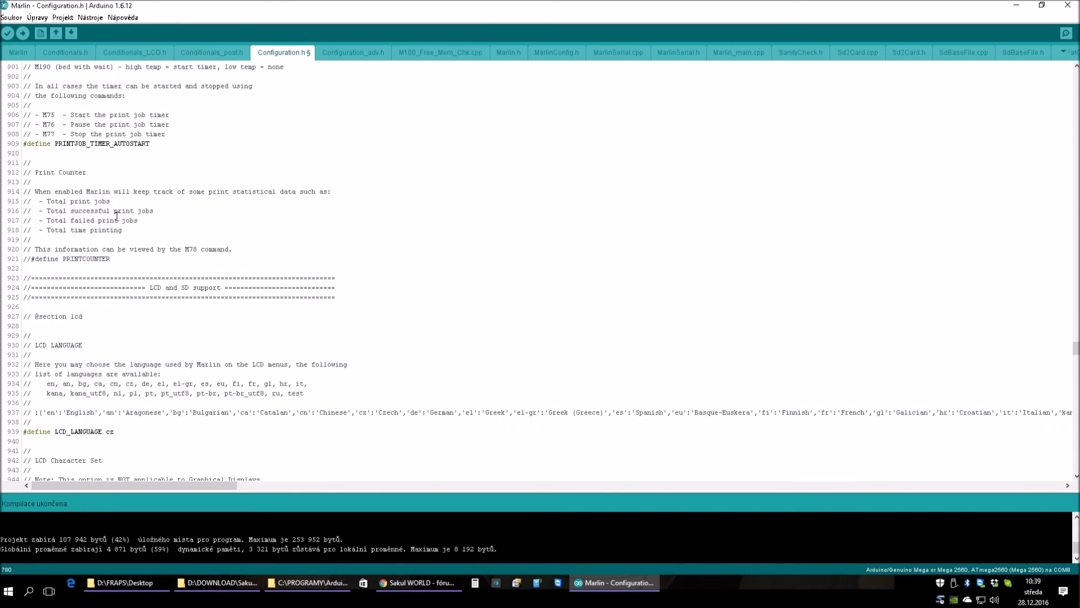
# Examine the LCD LANGUAGE setting, highlighting the Czech entry in the language list and the cz value of LCD_LANGUAGE.
pyautogui.scroll(-2, 359, 212)
pyautogui.click(405, 200)
pyautogui.scroll(-2, 453, 196)
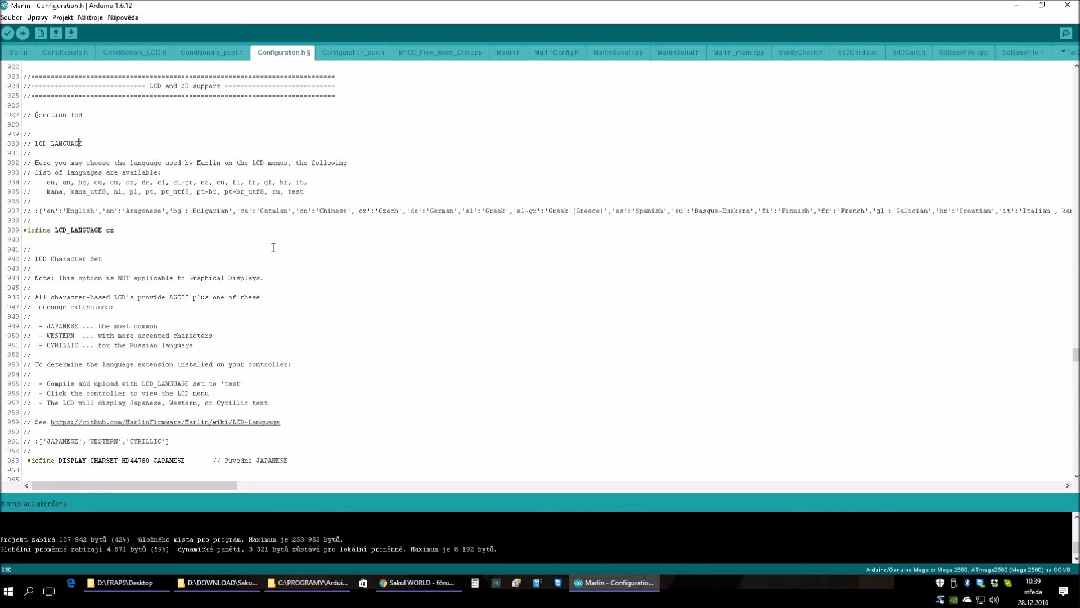
pyautogui.click(67, 229)
pyautogui.doubleClick(363, 211)
pyautogui.doubleClick(110, 229)
# Examine the LCD Character Set comments and the DISPLAY_CHARSET_HD44780 definition.
pyautogui.scroll(-5, 313, 229)
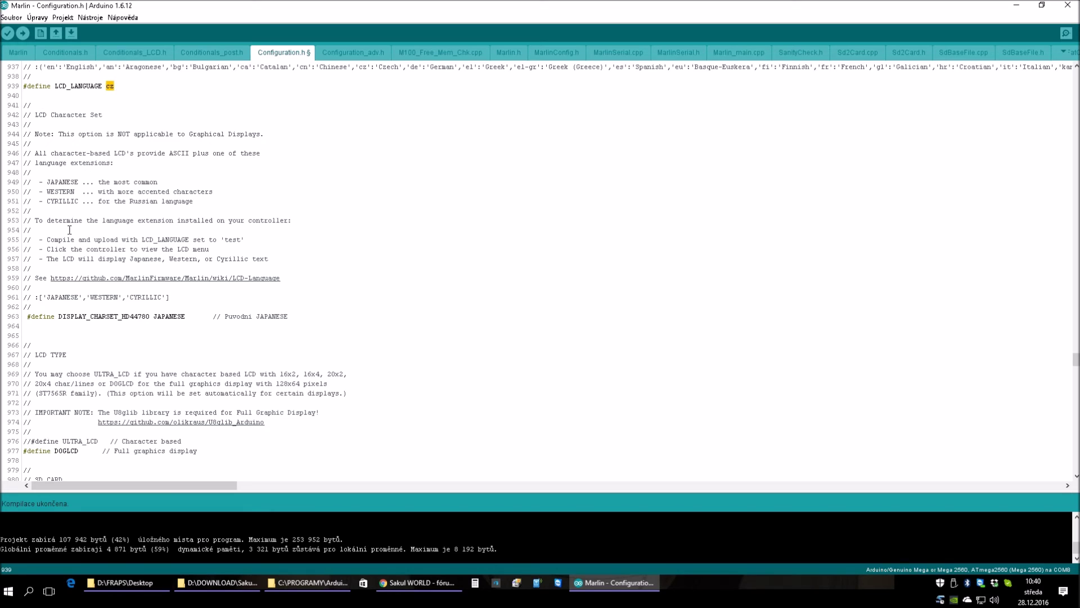
pyautogui.scroll(3, 435, 321)
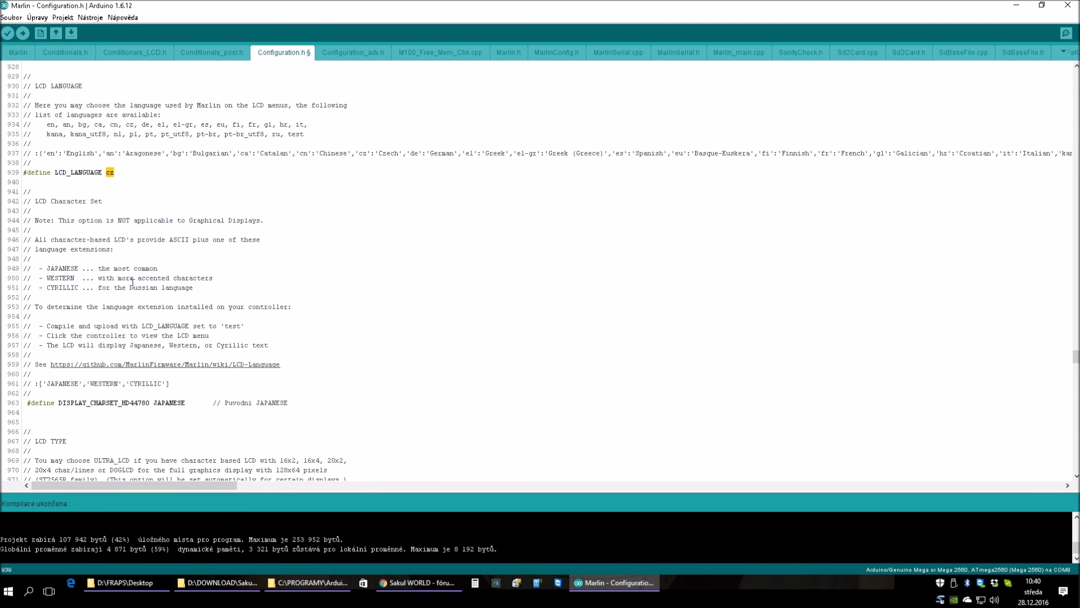
pyautogui.scroll(-2, 261, 283)
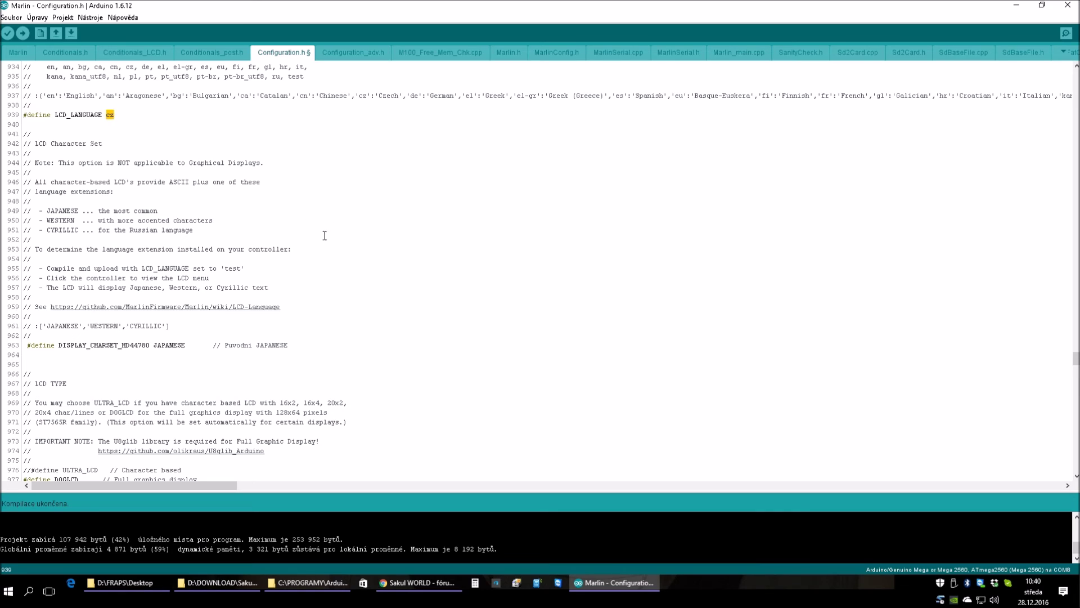
pyautogui.scroll(-3, 260, 193)
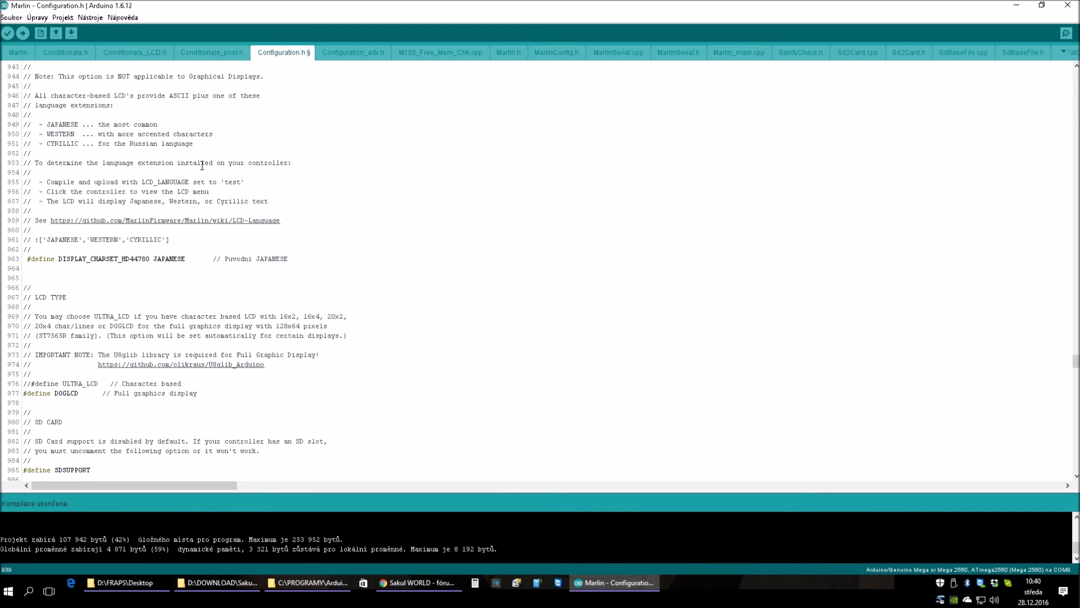
# Examine the LCD TYPE block, highlighting the ULTRA_LCD and DOGLCD definitions.
pyautogui.scroll(-5, 284, 204)
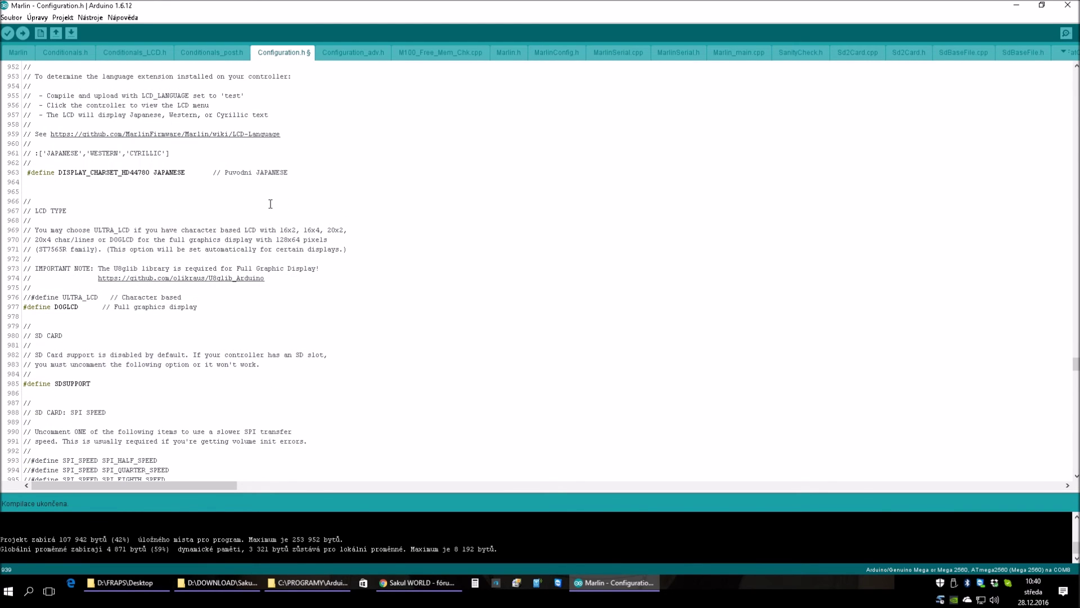
pyautogui.click(34, 237)
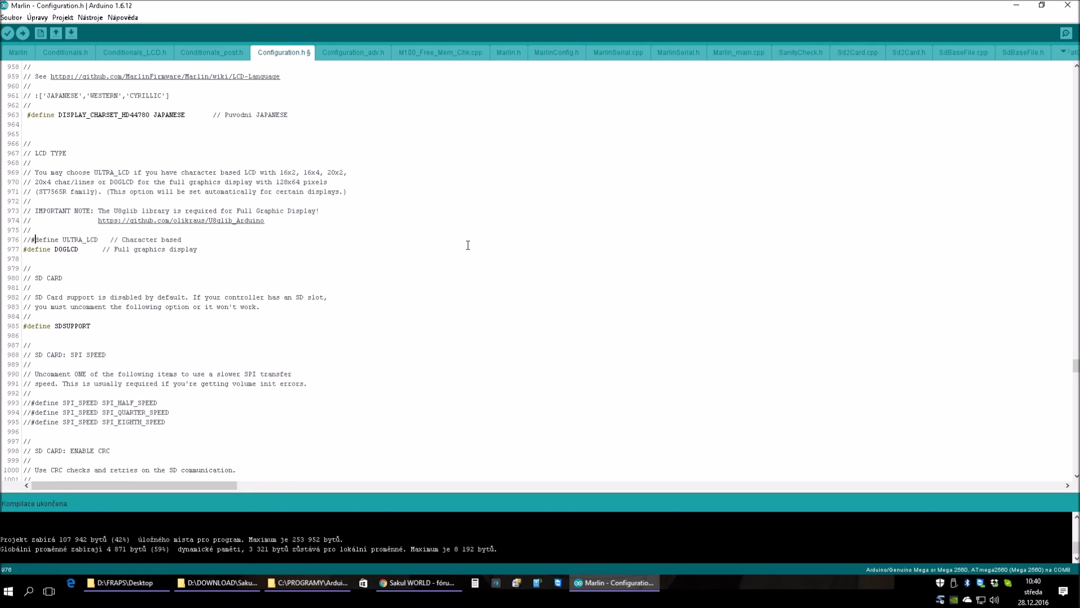
pyautogui.moveTo(63, 239); pyautogui.dragTo(98, 239)
pyautogui.moveTo(54, 249); pyautogui.dragTo(87, 249)
pyautogui.click(133, 253)
# Examine the SD CARD options, highlighting SDSUPPORT and reviewing the SPI speed and CRC check definitions.
pyautogui.scroll(-1, 262, 246)
pyautogui.scroll(-1, 281, 227)
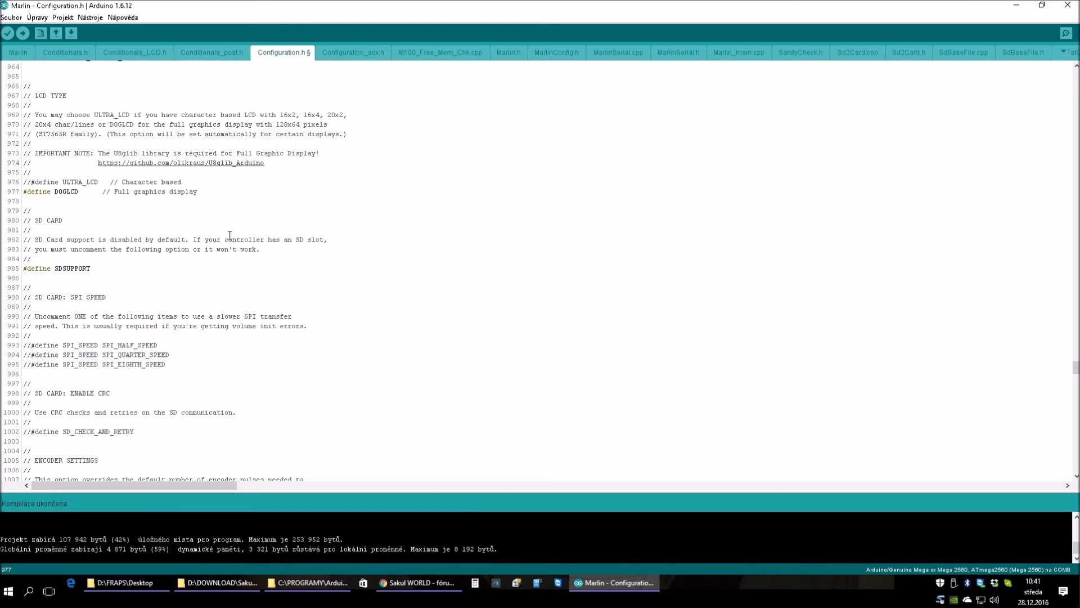
pyautogui.scroll(-1, 228, 235)
pyautogui.scroll(-2, 226, 234)
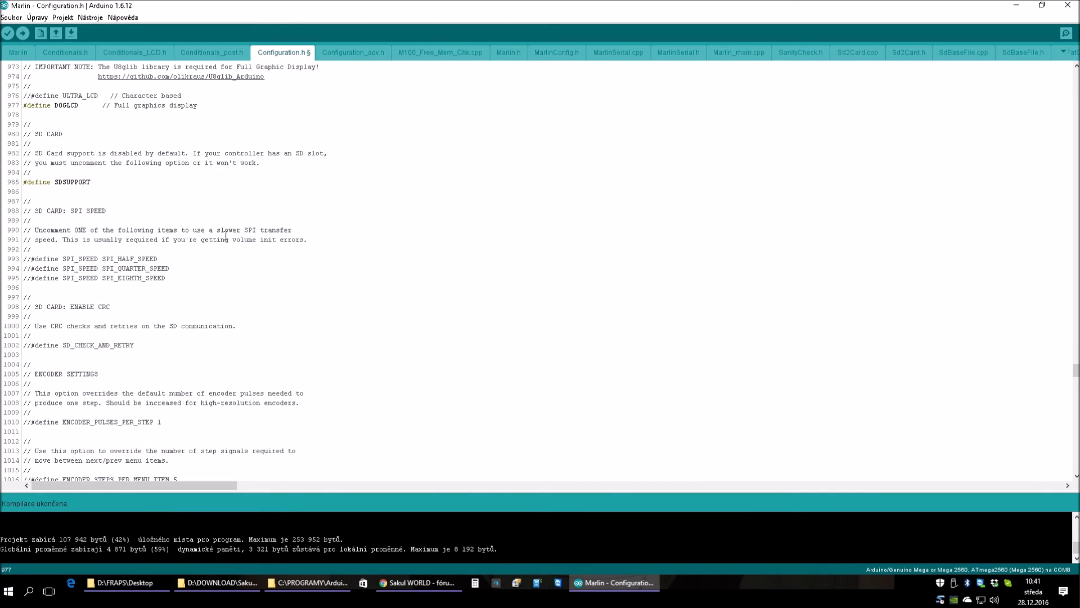
pyautogui.doubleClick(61, 183)
pyautogui.scroll(-4, 164, 191)
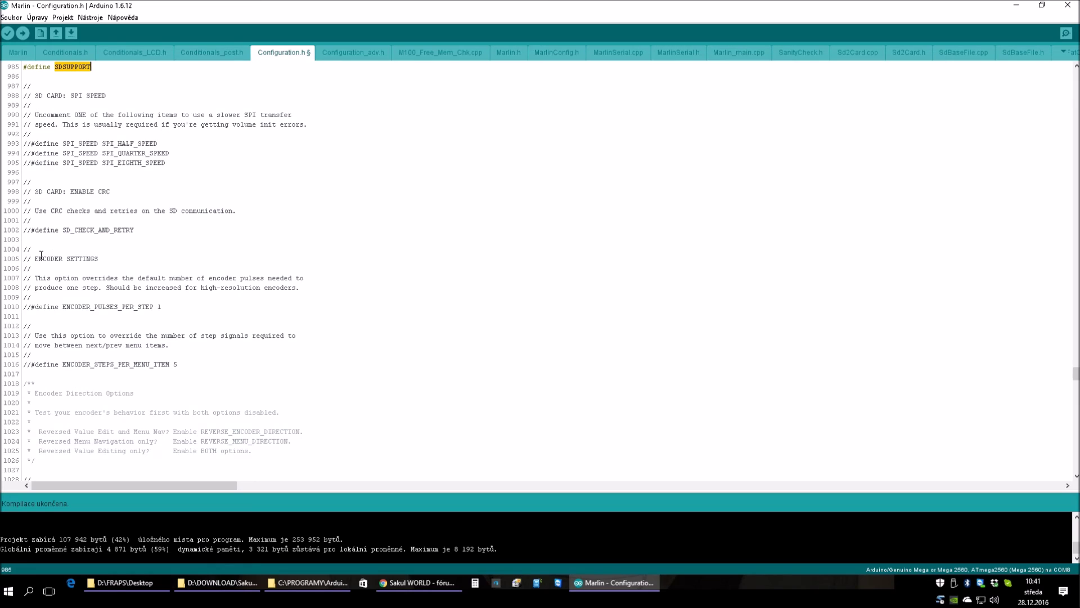
# Examine the ENCODER SETTINGS and the REVERSE_ENCODER_DIRECTION and REVERSE_MENU_DIRECTION options.
pyautogui.scroll(-2, 163, 287)
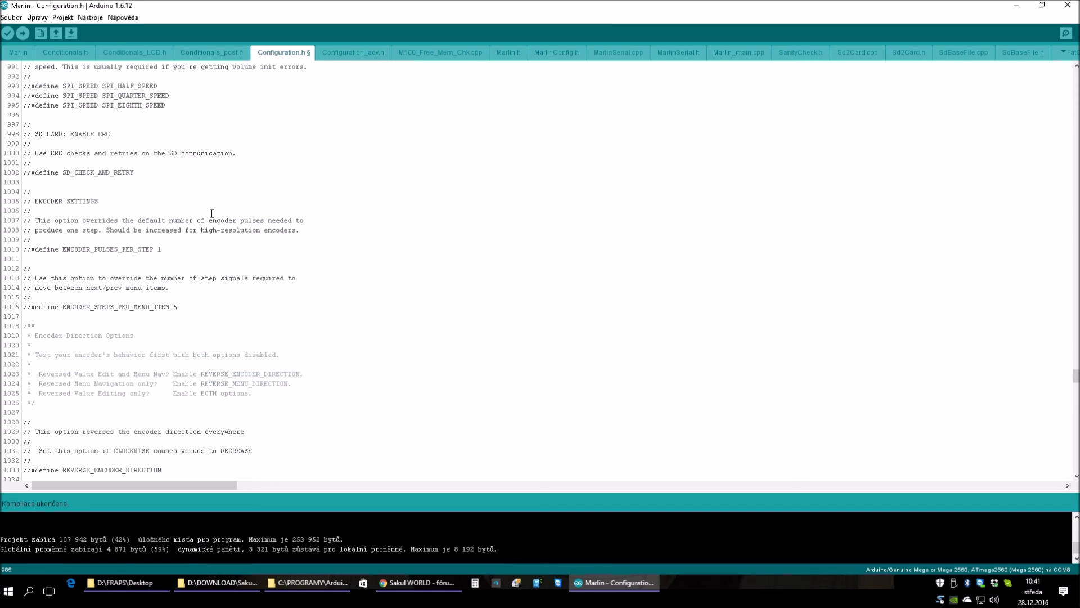
pyautogui.scroll(-3, 210, 214)
pyautogui.scroll(-1, 208, 214)
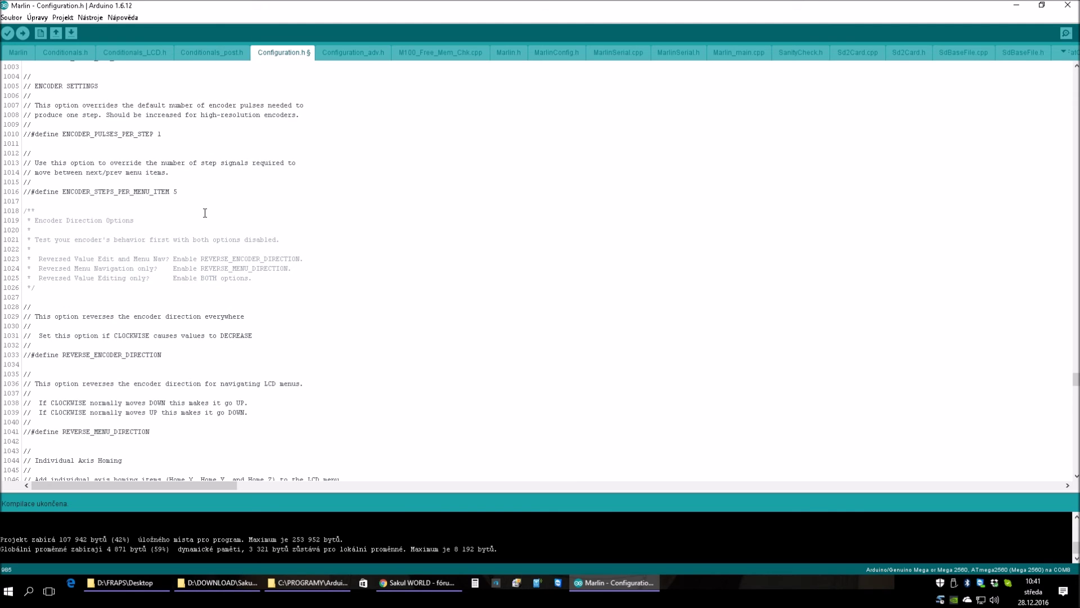
pyautogui.scroll(-3, 204, 213)
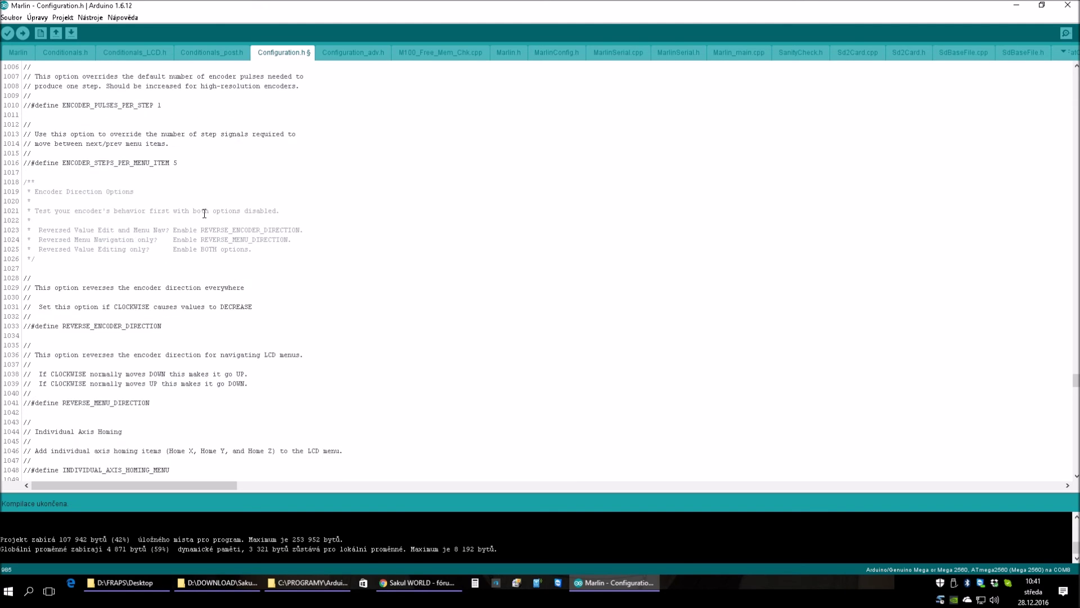
pyautogui.click(79, 268)
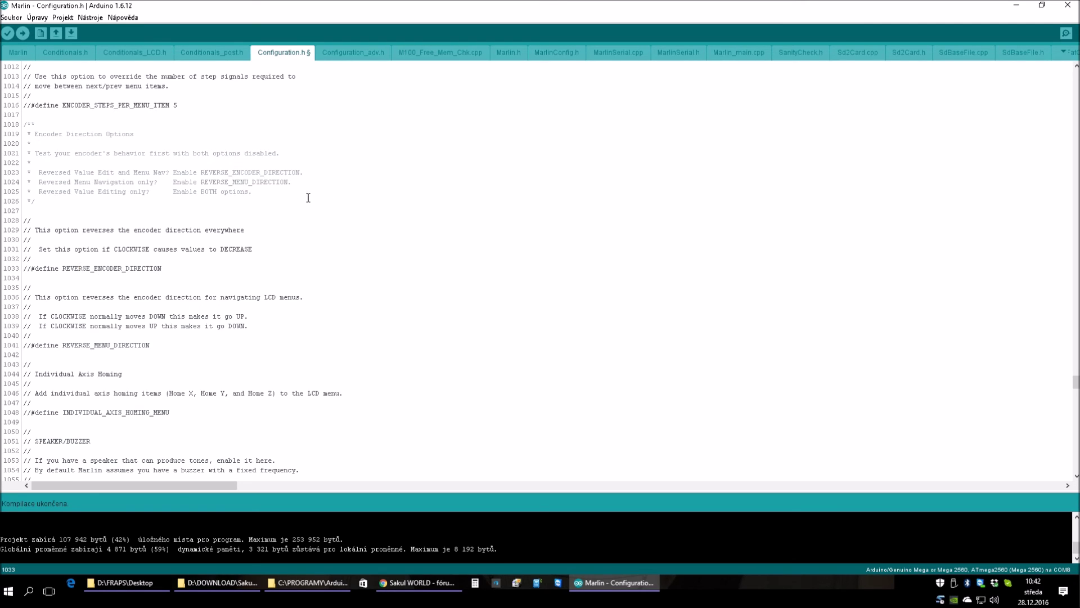
pyautogui.scroll(-2, 284, 194)
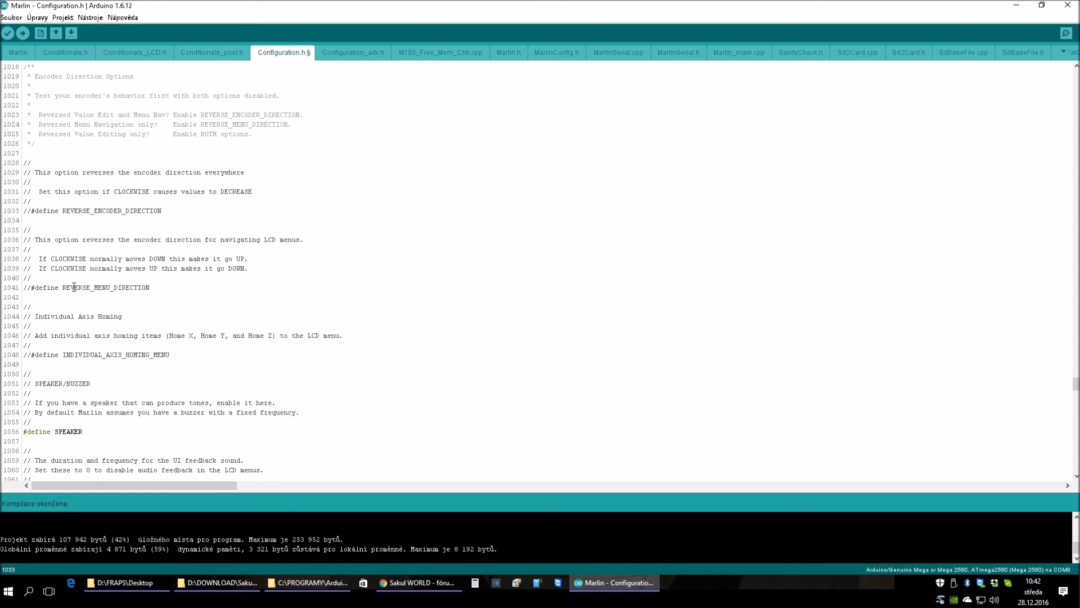
pyautogui.scroll(-1, 247, 242)
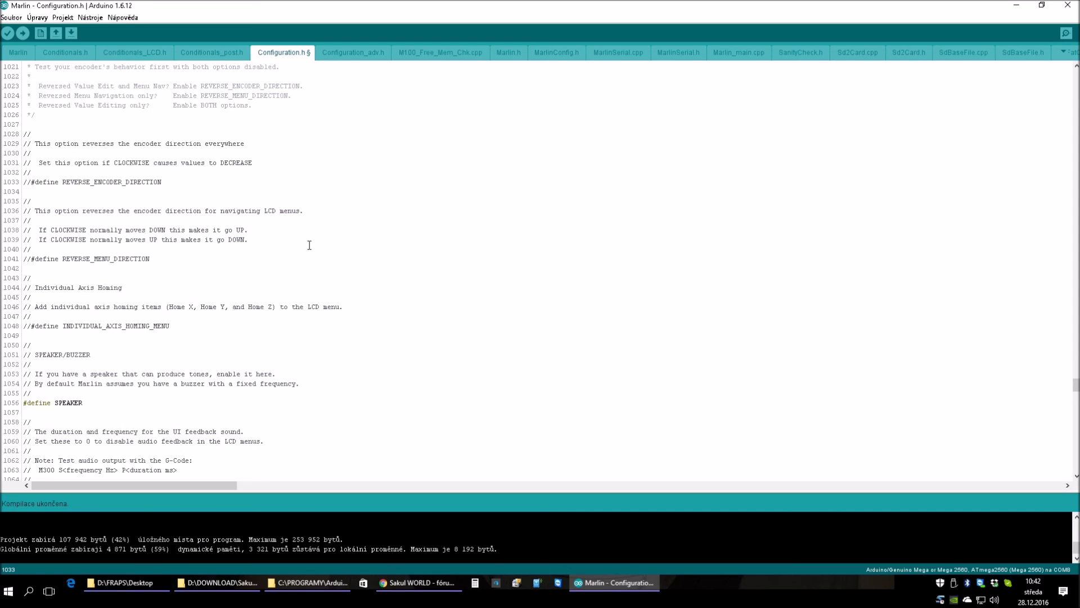
# Examine the Individual Axis Homing and SPEAKER/BUZZER options, highlighting the SPEAKER definition and reviewing the LCD feedback frequency settings.
pyautogui.scroll(-4, 227, 228)
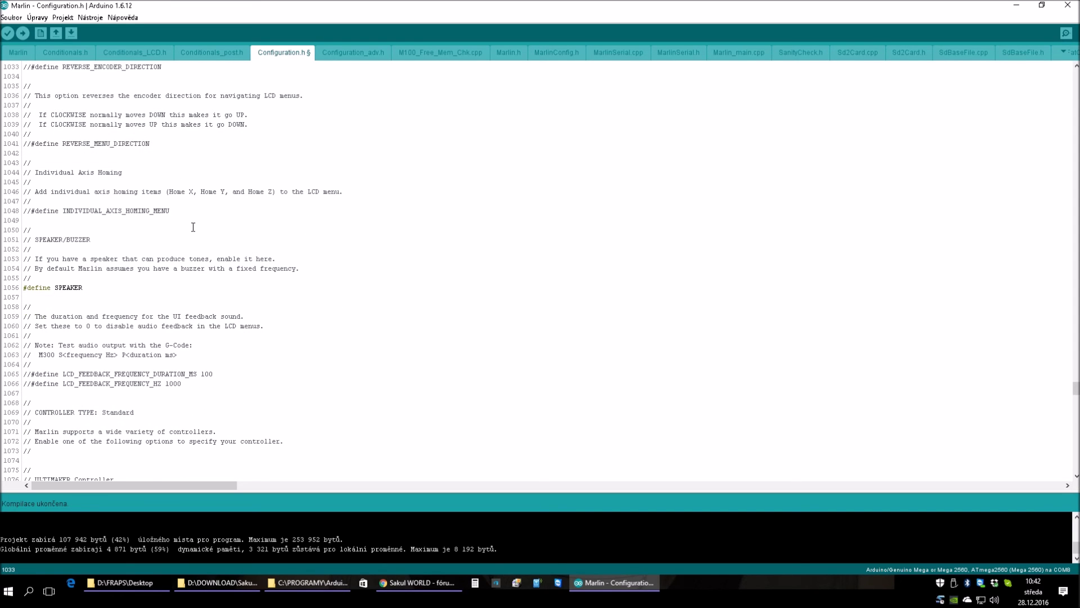
pyautogui.moveTo(88, 285); pyautogui.dragTo(55, 287)
pyautogui.scroll(-3, 297, 217)
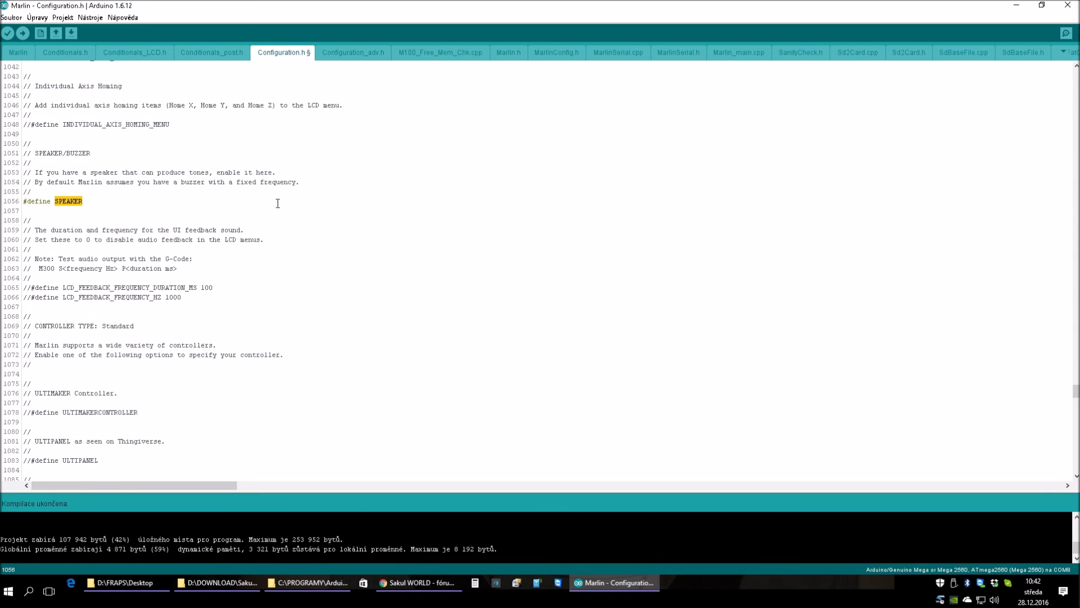
pyautogui.scroll(-3, 303, 174)
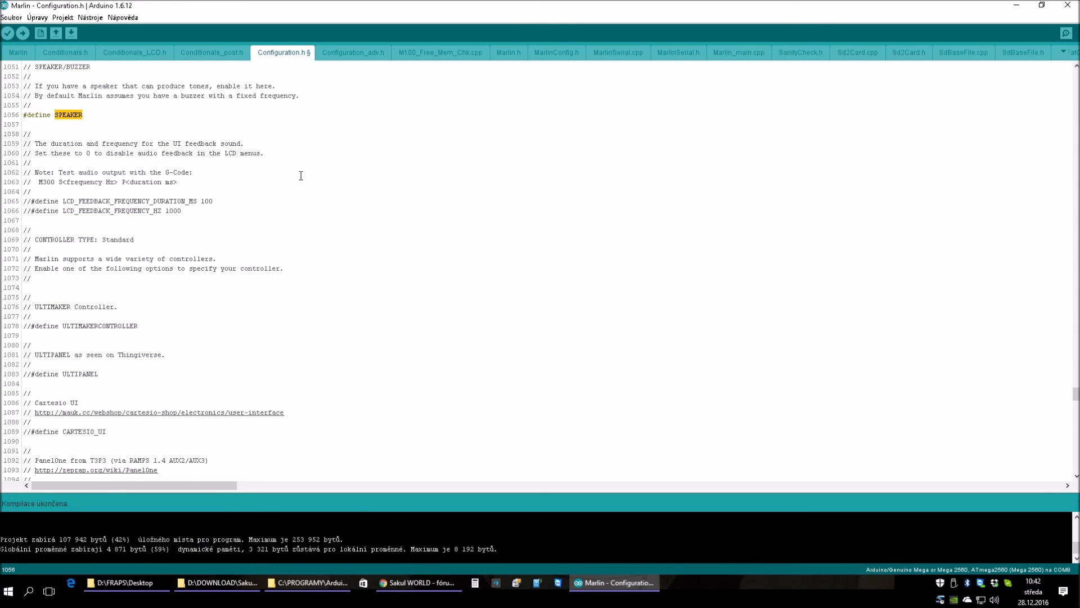
# Examine the standard controller types, including REPRAP_DISCOUNT_FULL_GRAPHIC_SMART_CONTROLLER, down to the I2C controller section.
pyautogui.scroll(-4, 341, 188)
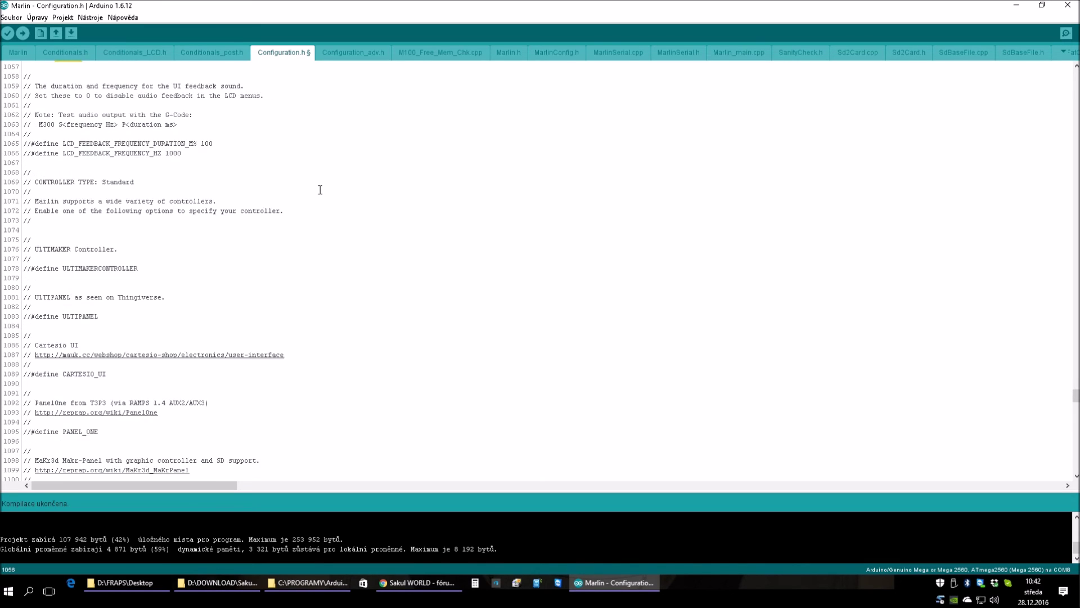
pyautogui.scroll(-3, 315, 190)
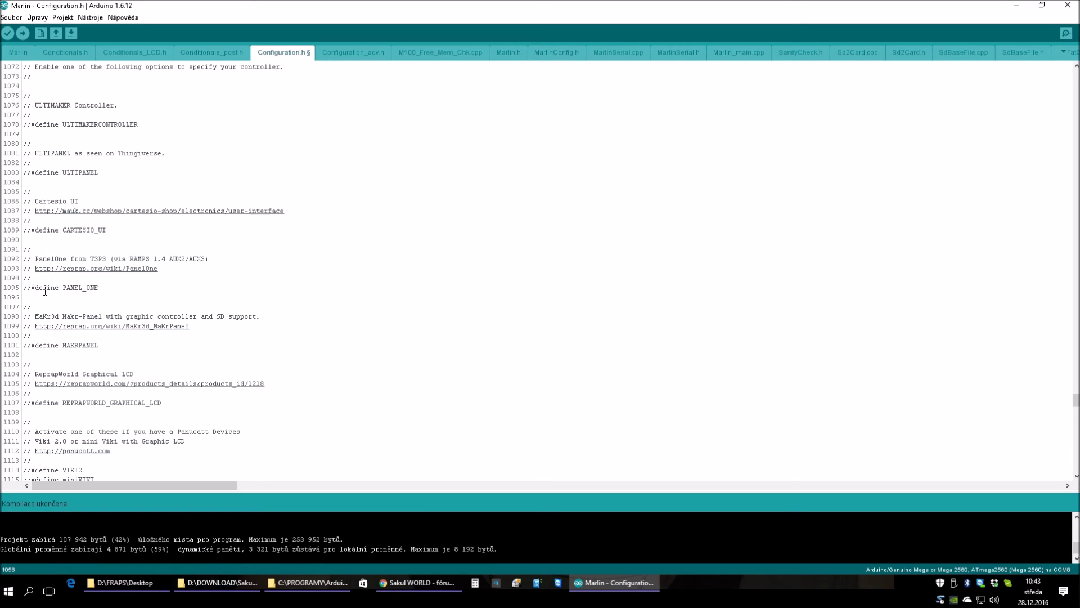
pyautogui.scroll(-7, 305, 264)
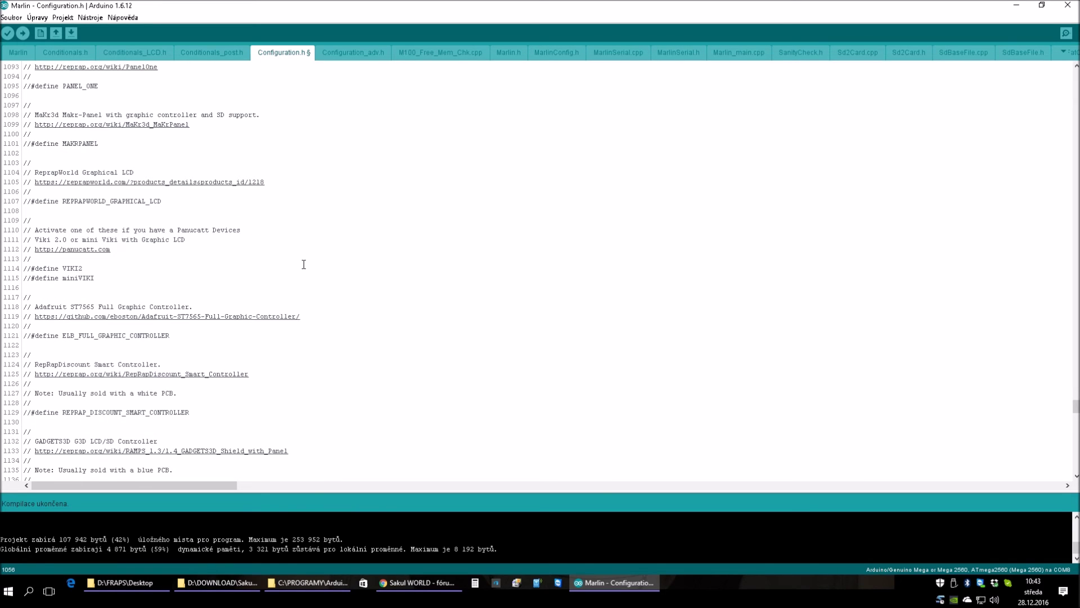
pyautogui.scroll(-9, 304, 265)
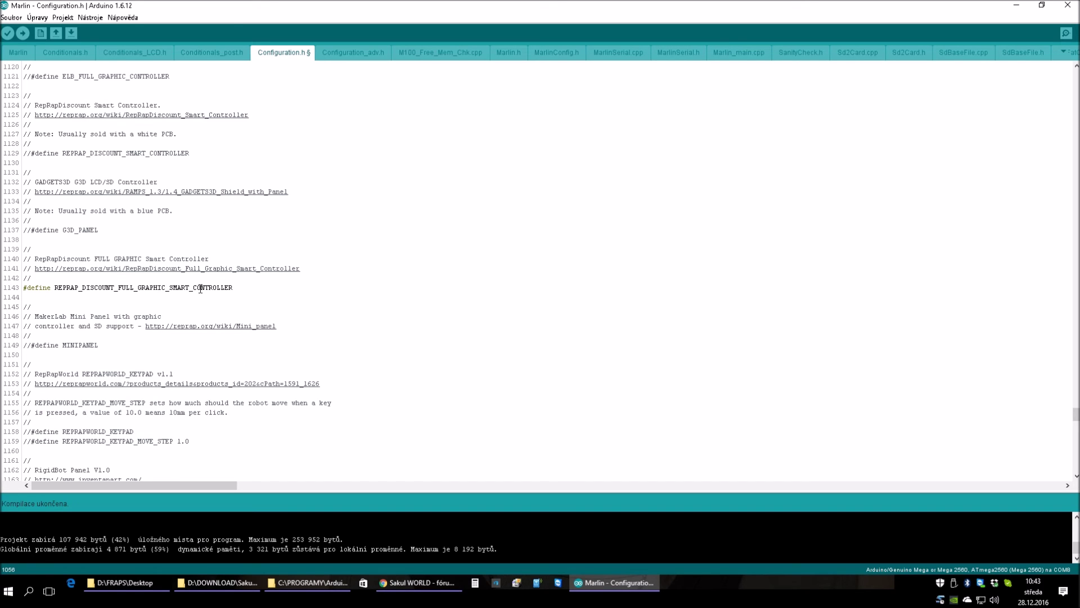
pyautogui.scroll(-3, 237, 288)
pyautogui.scroll(-3, 237, 289)
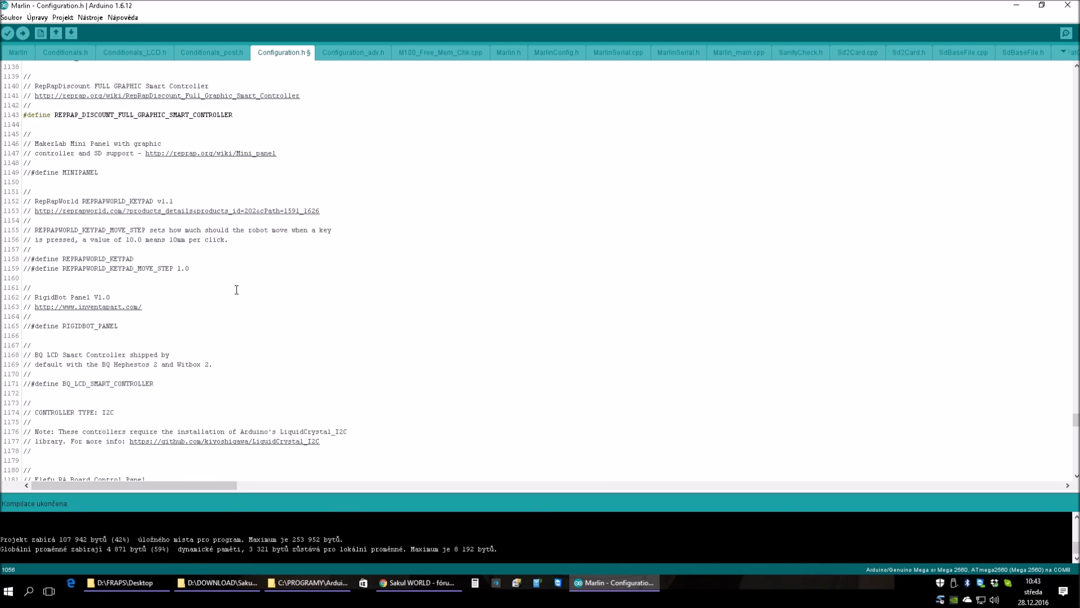
# Go back up the LCD controller list and highlight the commented-out REPRAP_DISCOUNT_SMART_CONTROLLER definition in Configuration.h.
pyautogui.scroll(4, 271, 333)
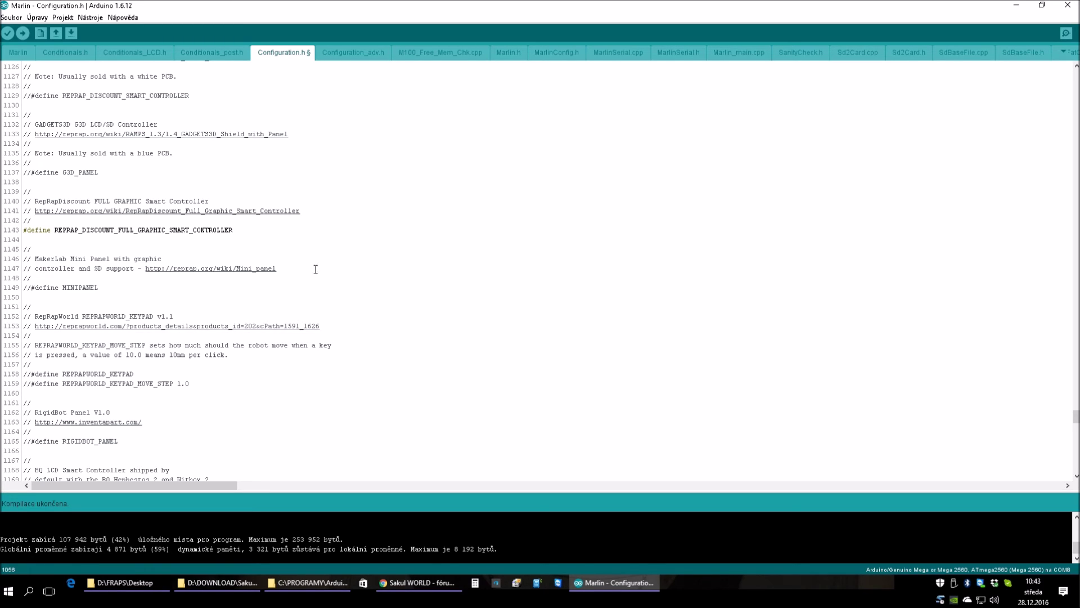
pyautogui.scroll(2, 315, 269)
pyautogui.scroll(2, 315, 268)
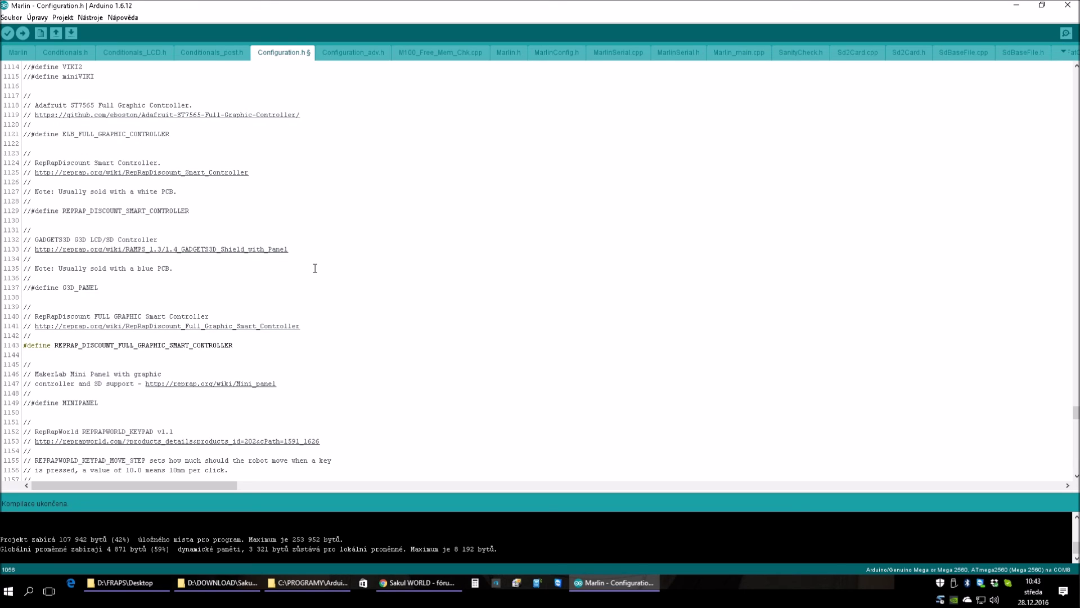
pyautogui.scroll(2, 315, 268)
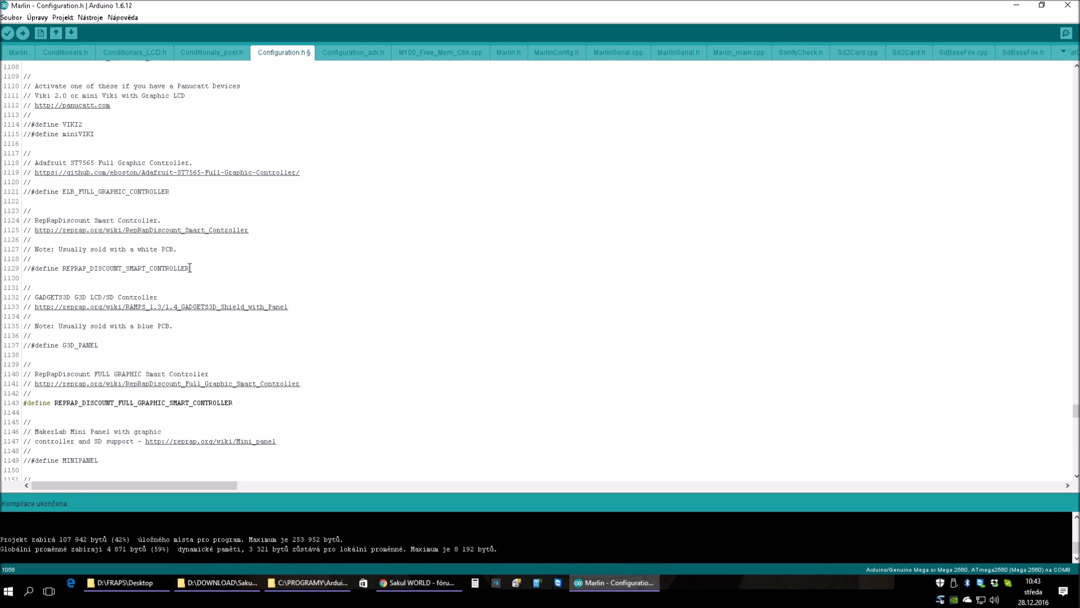
pyautogui.moveTo(63, 268); pyautogui.dragTo(192, 266)
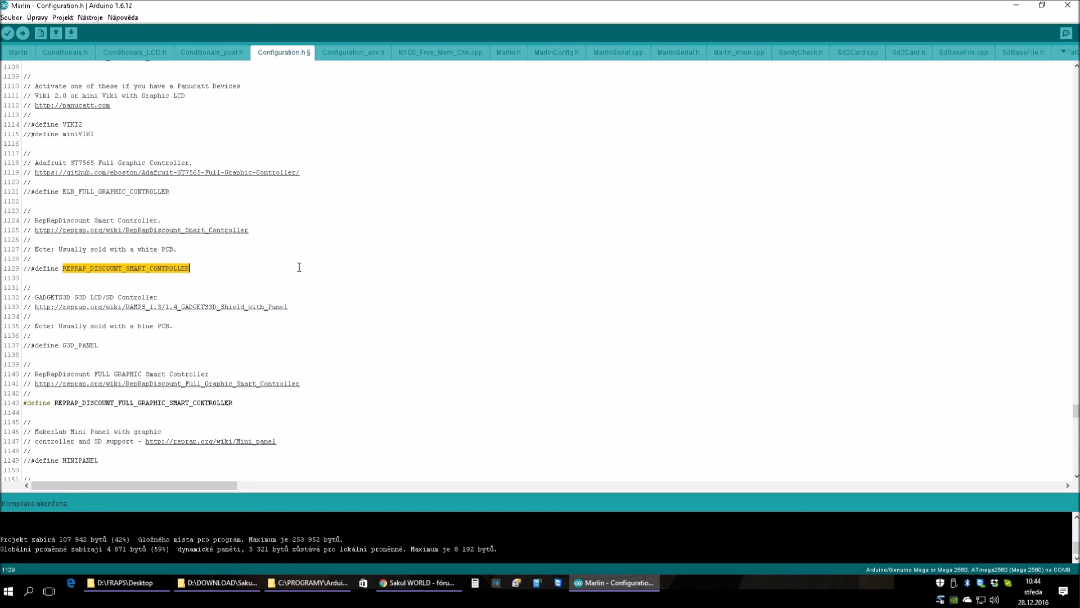
# Open the linked RepRapDiscount Smart Controller wiki page, review its description and pictures, and return to the Marlin sketch in Arduino.
pyautogui.click(225, 230)
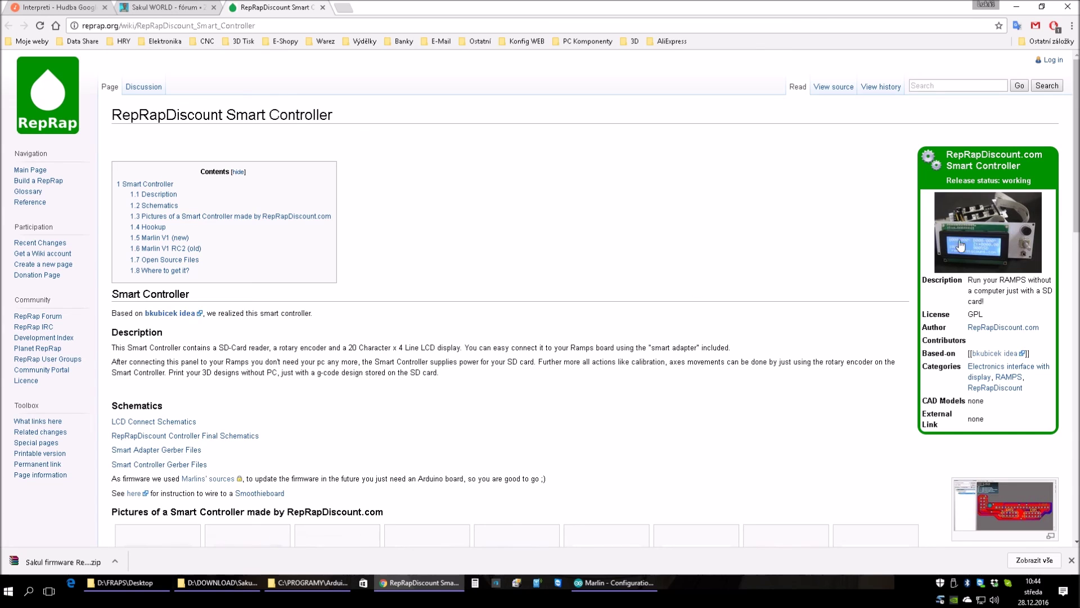
pyautogui.scroll(-1, 768, 274)
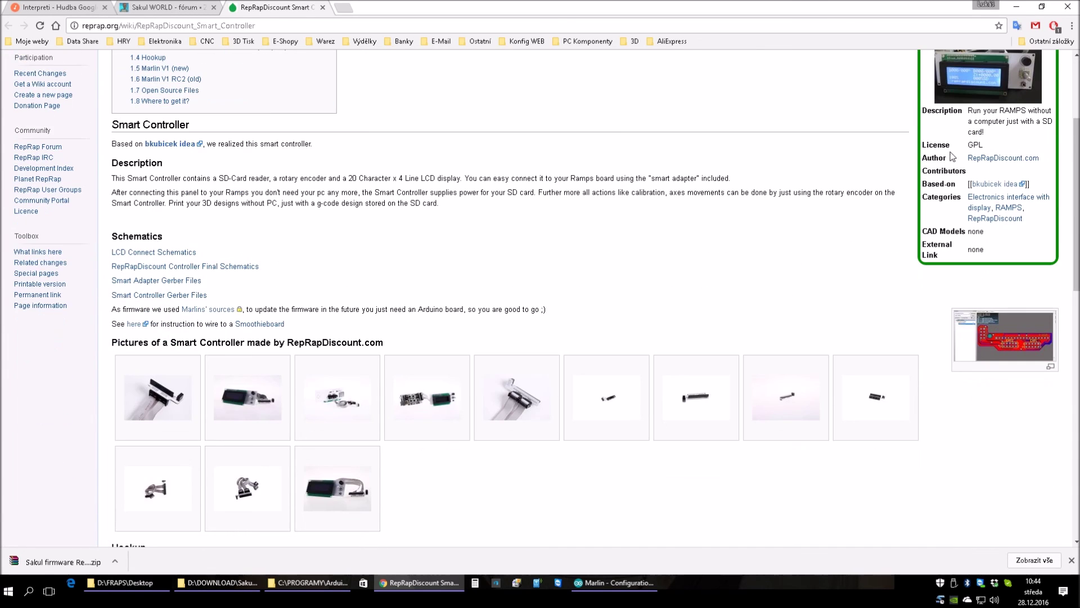
pyautogui.scroll(-2, 567, 241)
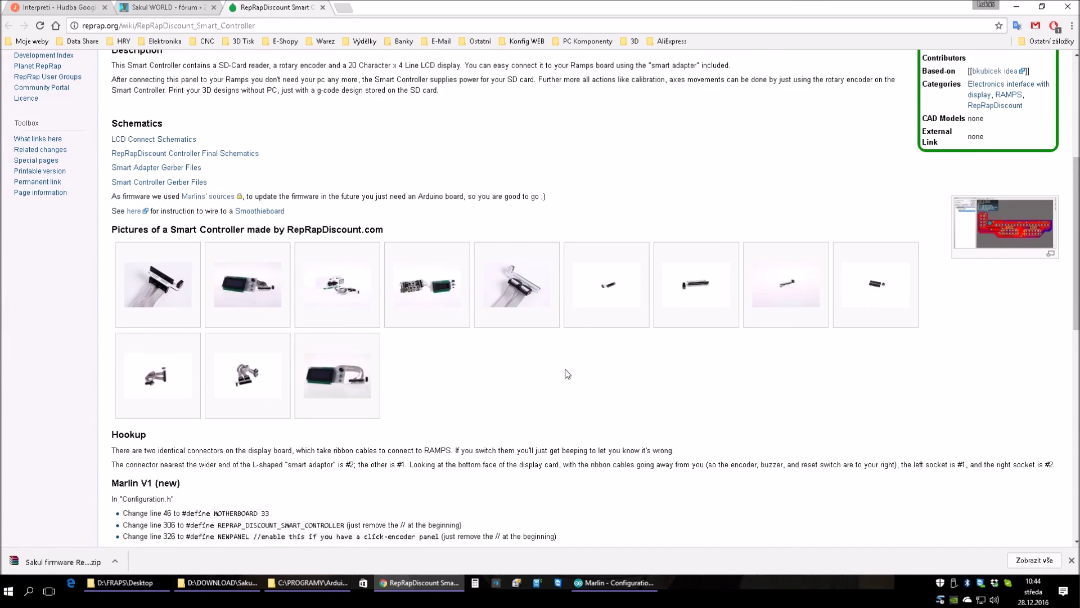
pyautogui.scroll(5, 567, 374)
pyautogui.click(158, 11)
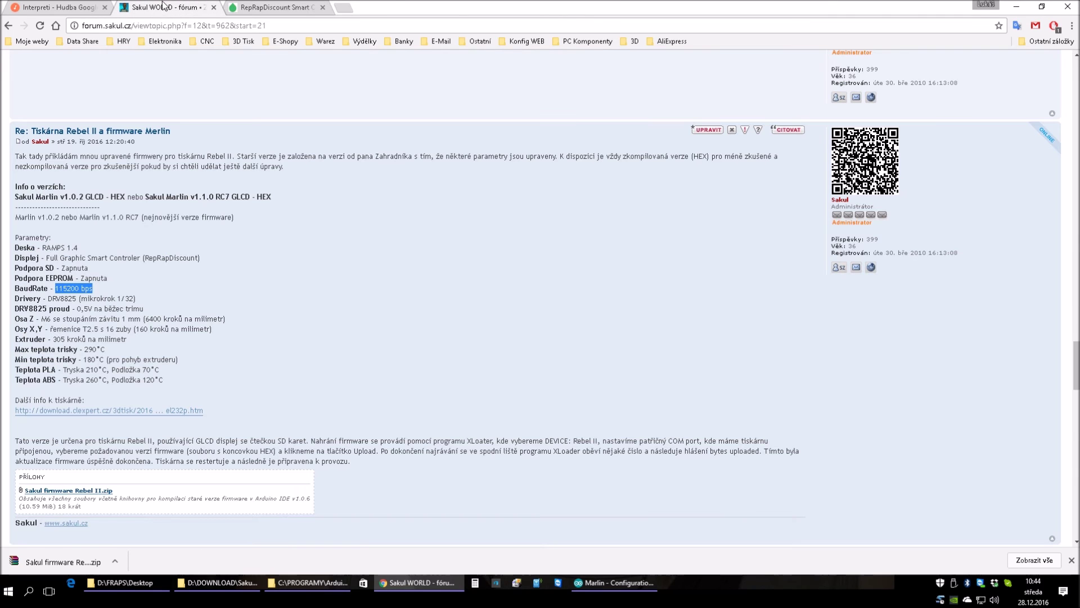
pyautogui.click(262, 7)
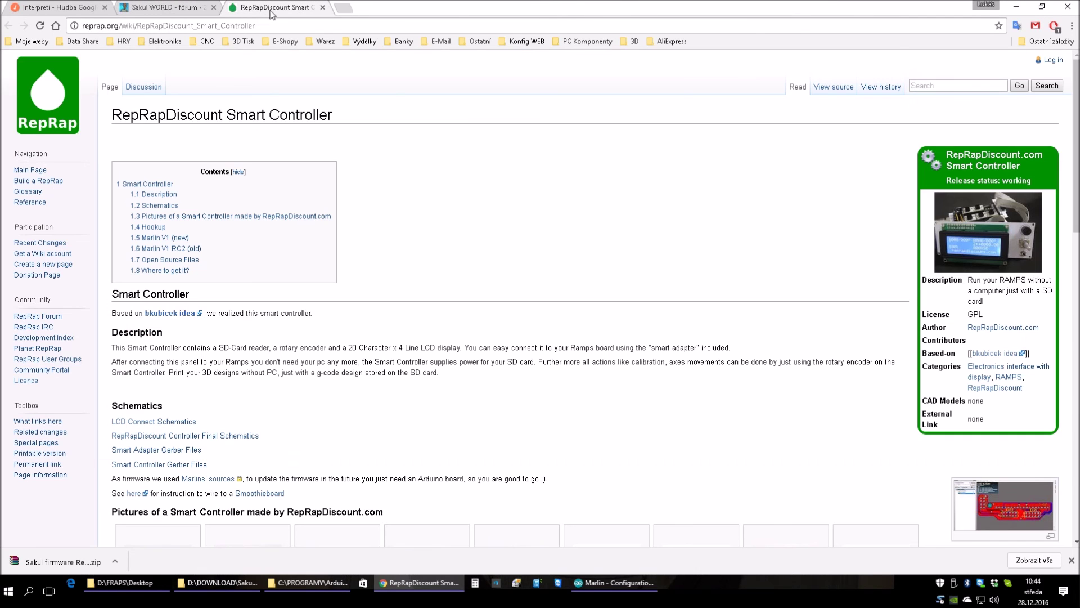
pyautogui.click(625, 584)
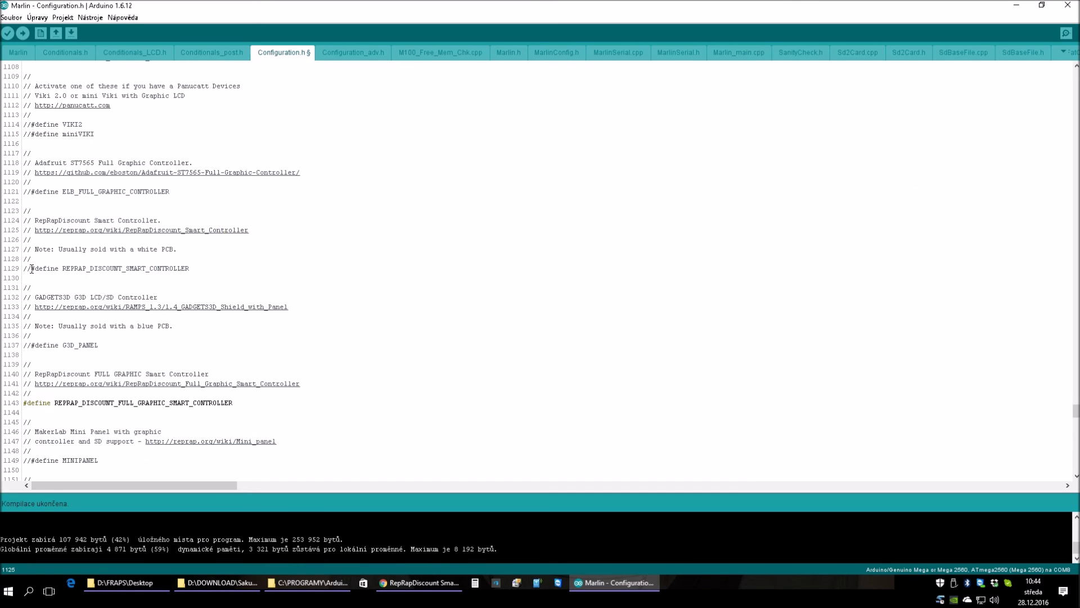
# Examine the remaining display definitions, from the full graphic controller through the I2C controllers to the shift register panels.
pyautogui.scroll(-3, 108, 261)
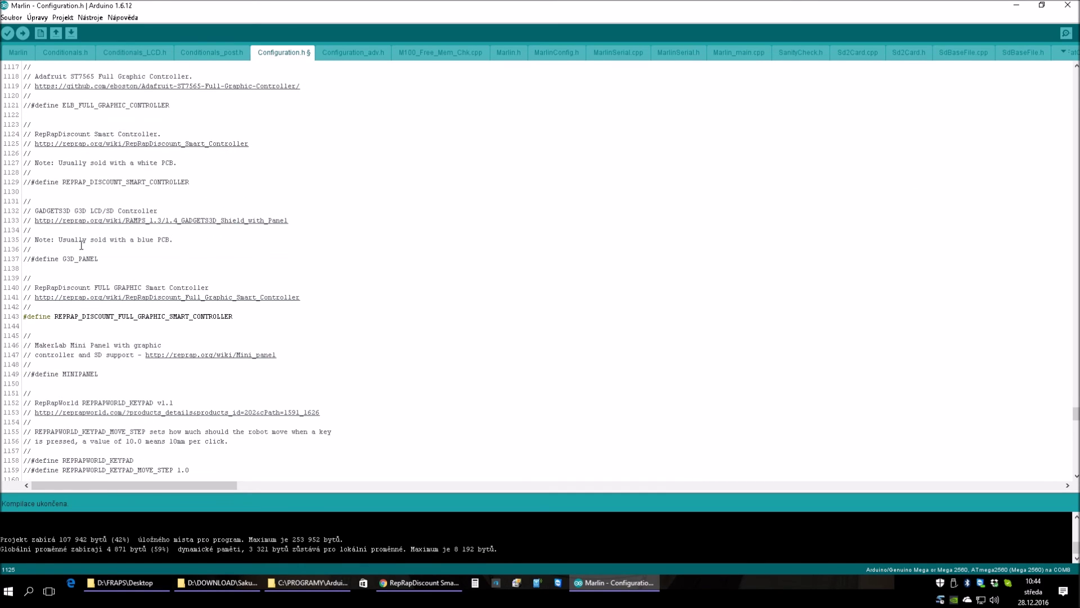
pyautogui.scroll(-3, 361, 207)
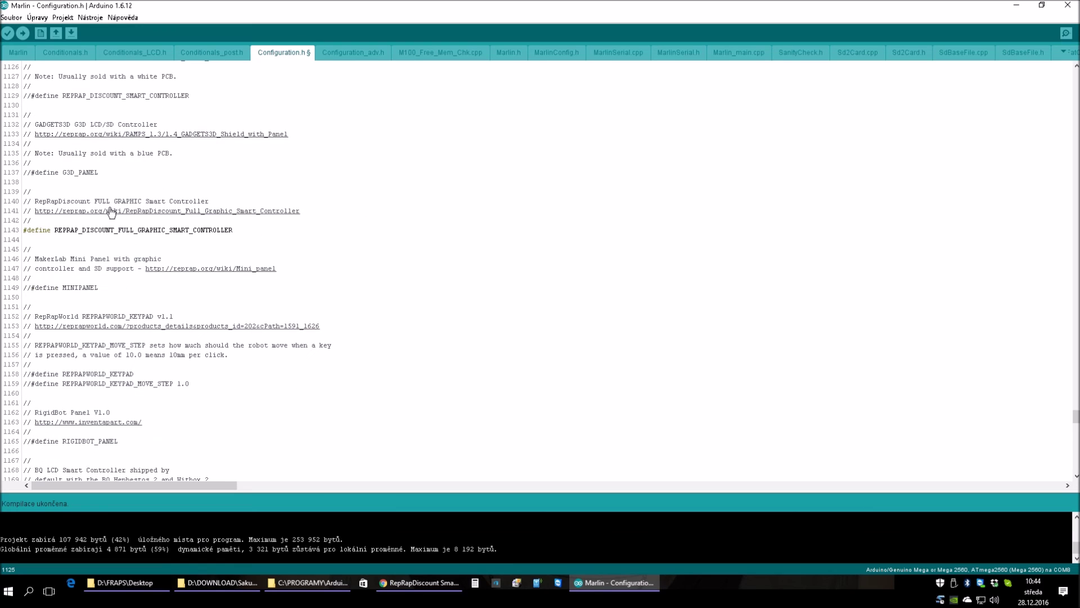
pyautogui.scroll(-3, 310, 163)
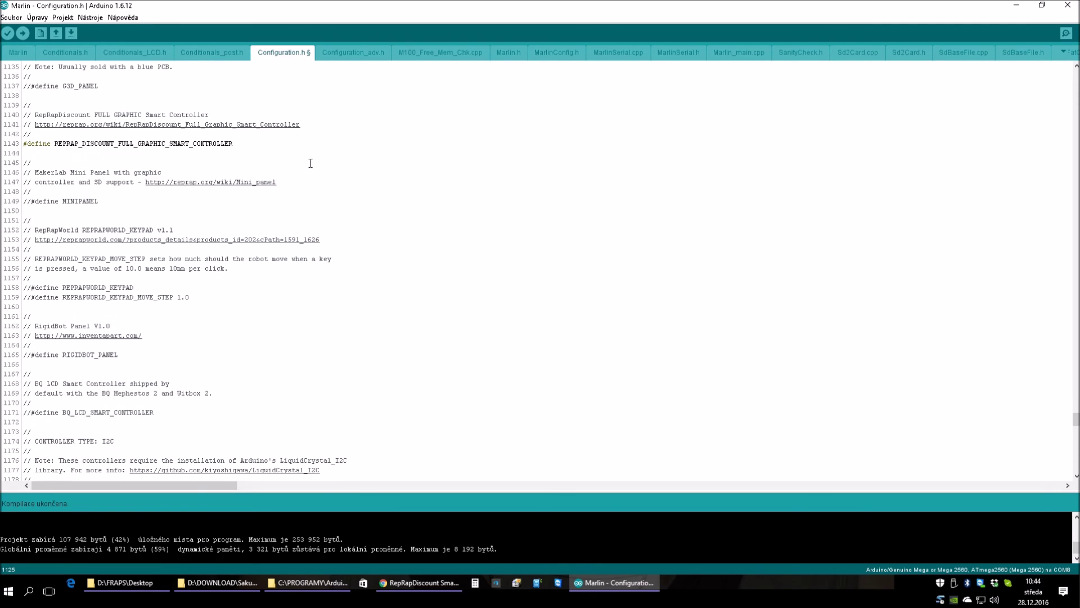
pyautogui.scroll(-7, 310, 162)
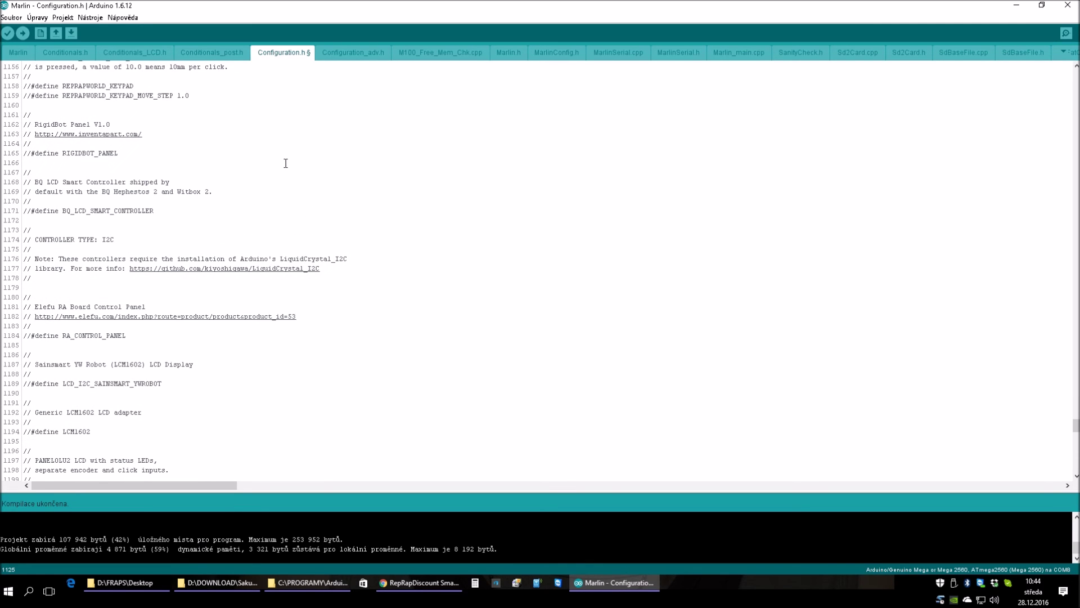
pyautogui.scroll(-12, 285, 161)
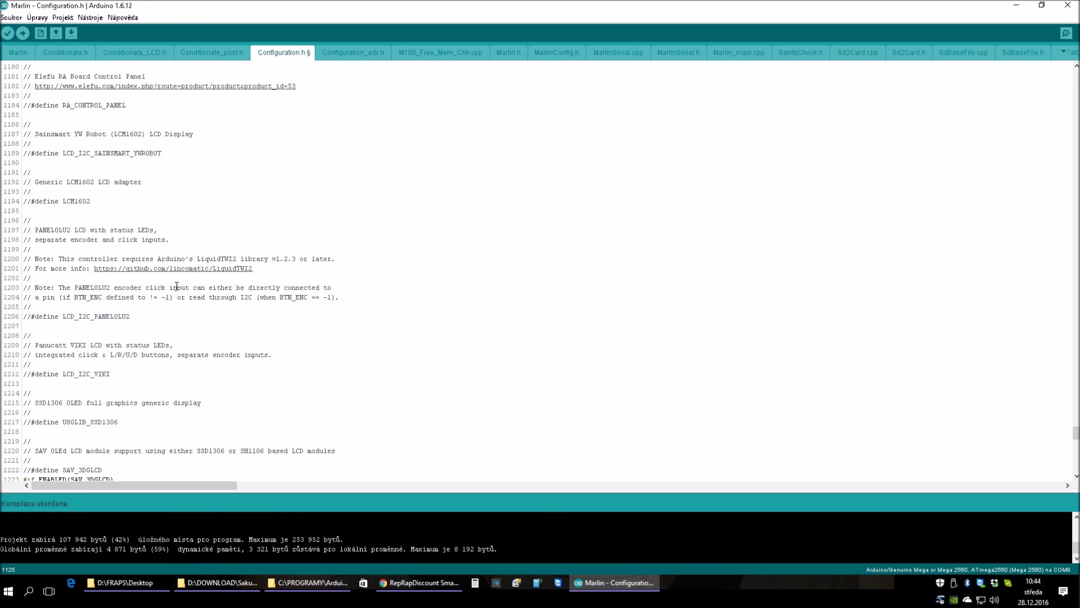
pyautogui.scroll(-4, 304, 195)
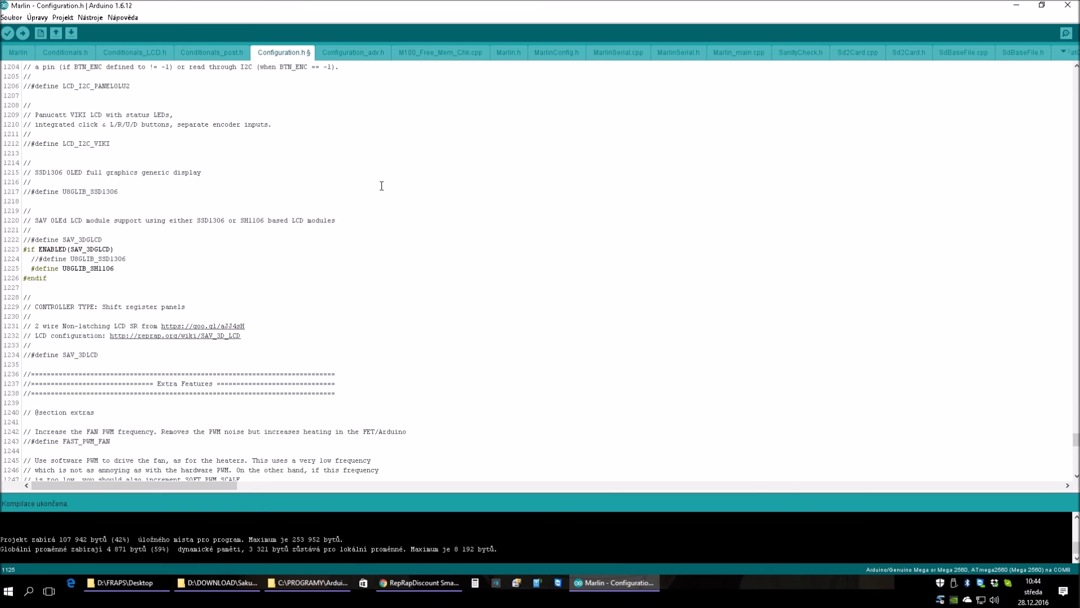
# Examine the Extra Features section, including fan PWM, R/C servo support and the filament diameter sensor, to the end of Configuration.h.
pyautogui.scroll(-4, 303, 180)
pyautogui.scroll(-3, 393, 191)
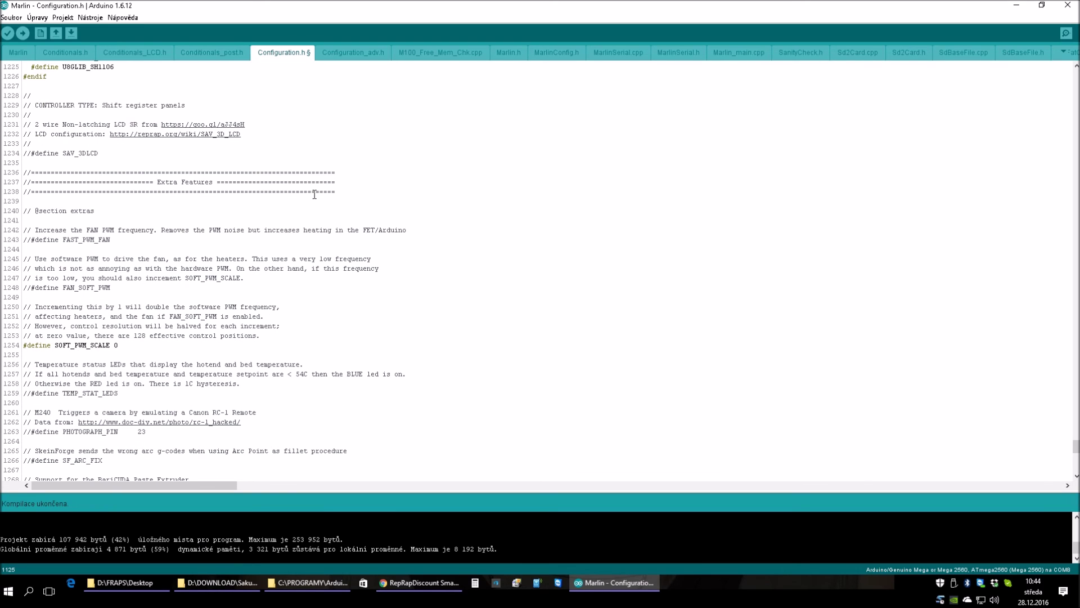
pyautogui.scroll(-2, 195, 189)
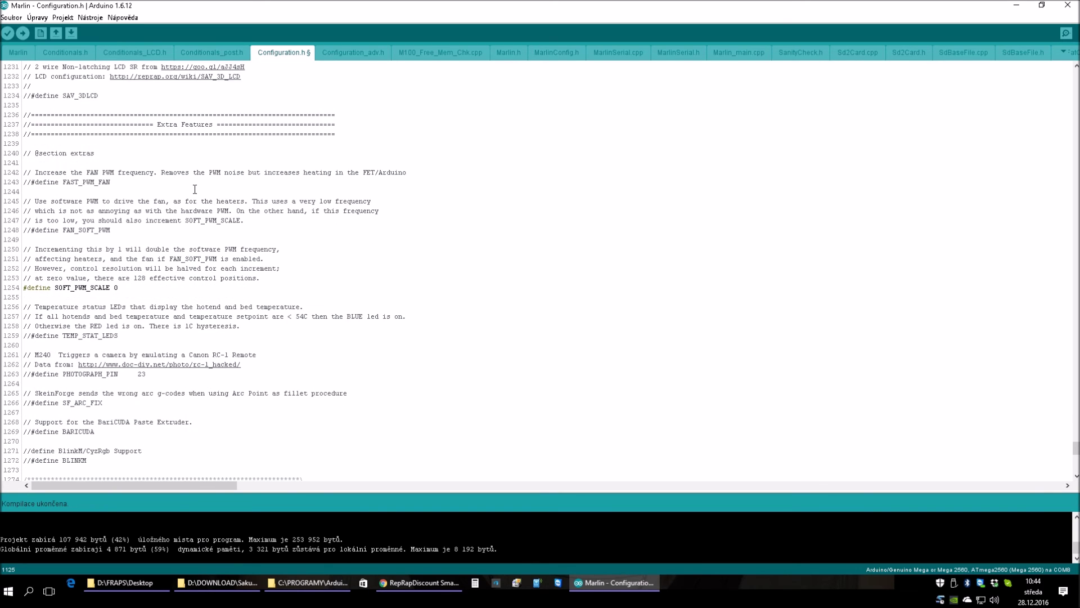
pyautogui.scroll(-2, 191, 188)
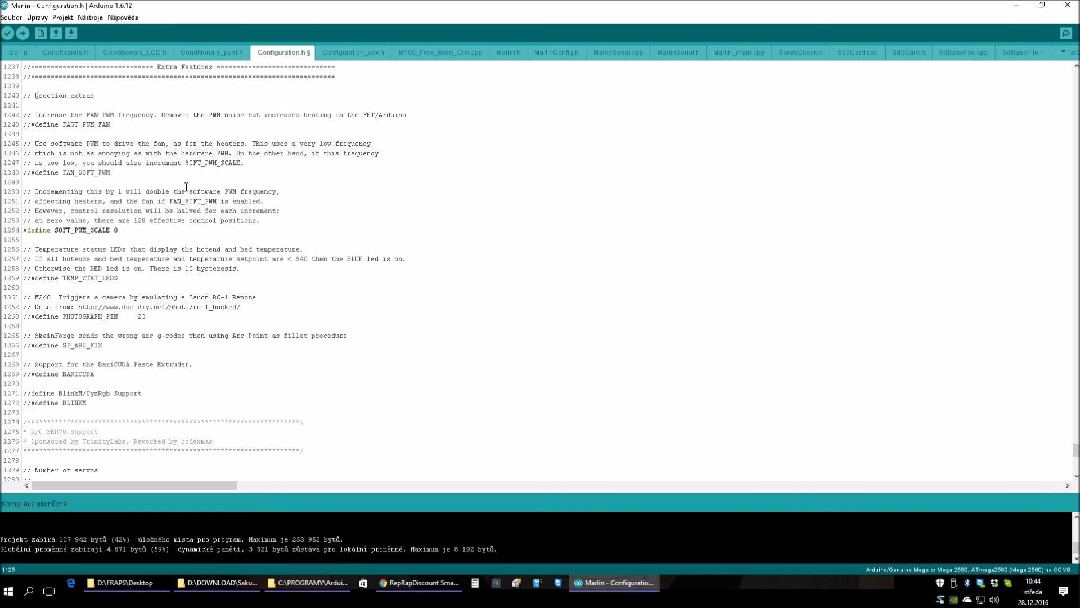
pyautogui.scroll(-3, 184, 187)
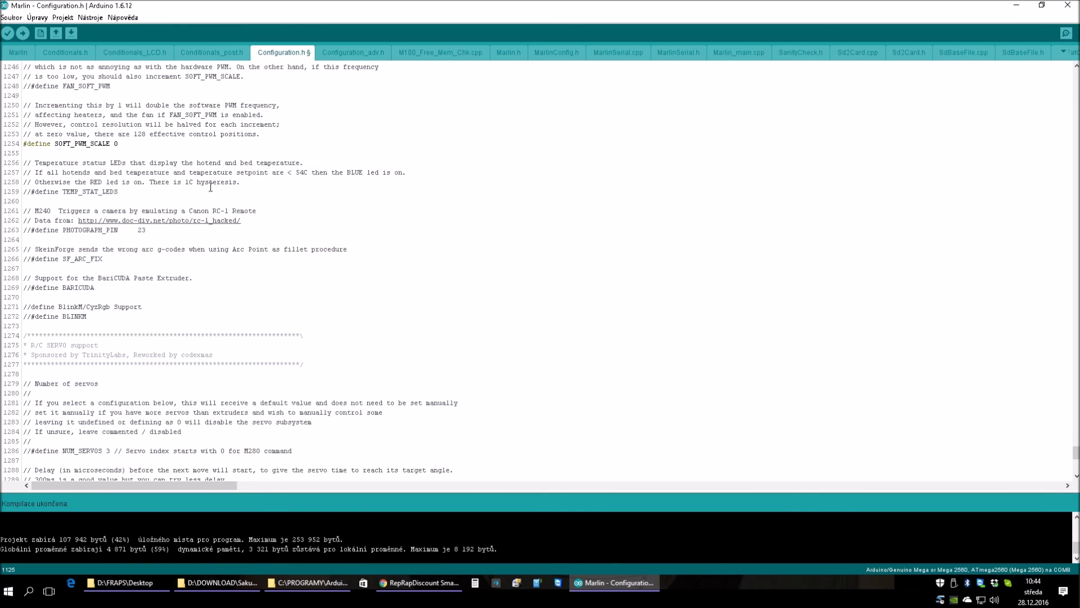
pyautogui.scroll(-8, 179, 173)
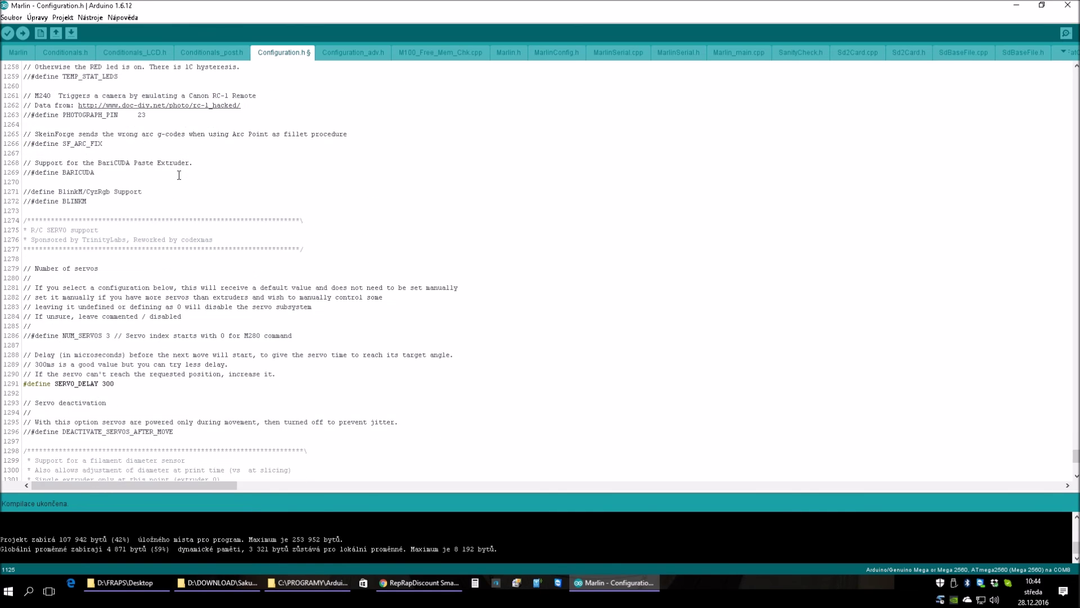
pyautogui.scroll(-5, 308, 208)
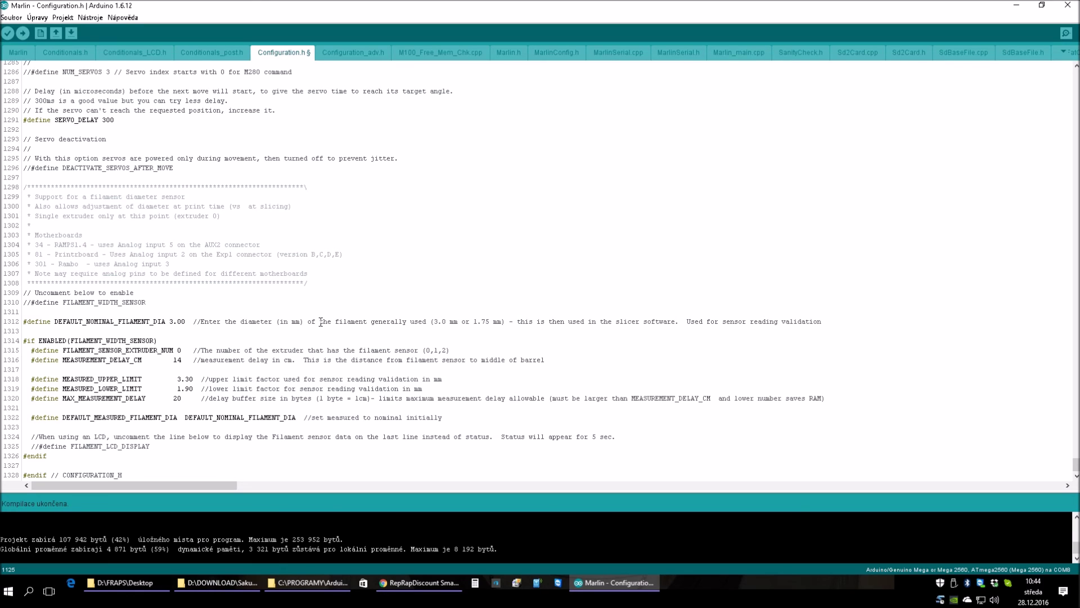
# Return to the beginning of Configuration.h and review the header comments that list the basic settings.
pyautogui.scroll(20, 326, 323)
pyautogui.scroll(20, 330, 326)
pyautogui.scroll(20, 327, 325)
pyautogui.scroll(20, 327, 326)
pyautogui.scroll(20, 327, 325)
pyautogui.scroll(20, 329, 324)
pyautogui.scroll(20, 328, 325)
pyautogui.scroll(20, 326, 325)
pyautogui.scroll(20, 325, 326)
pyautogui.scroll(20, 325, 326)
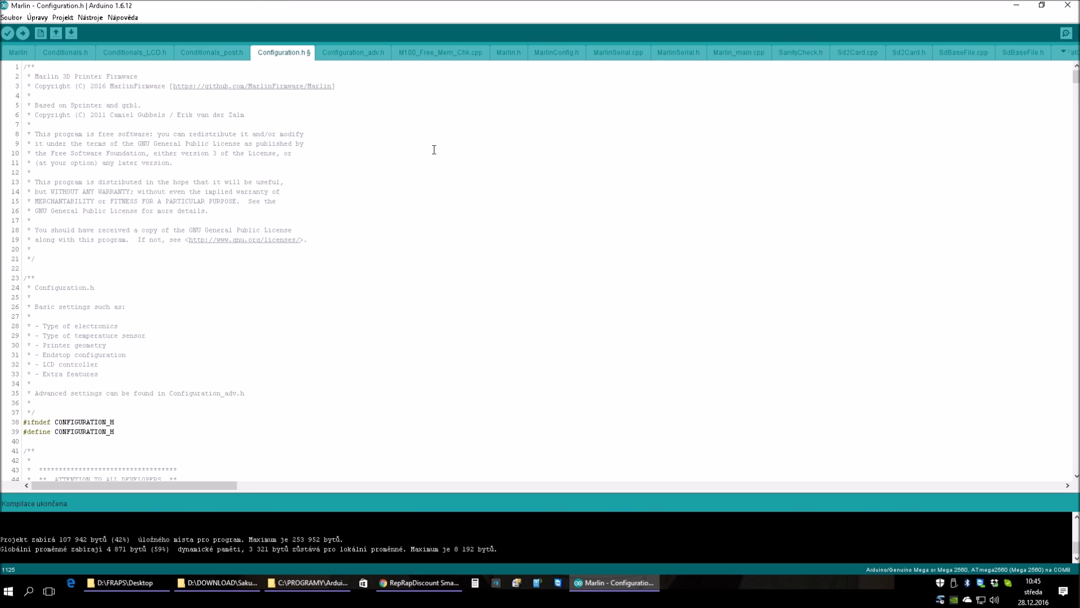
pyautogui.scroll(-9, 289, 287)
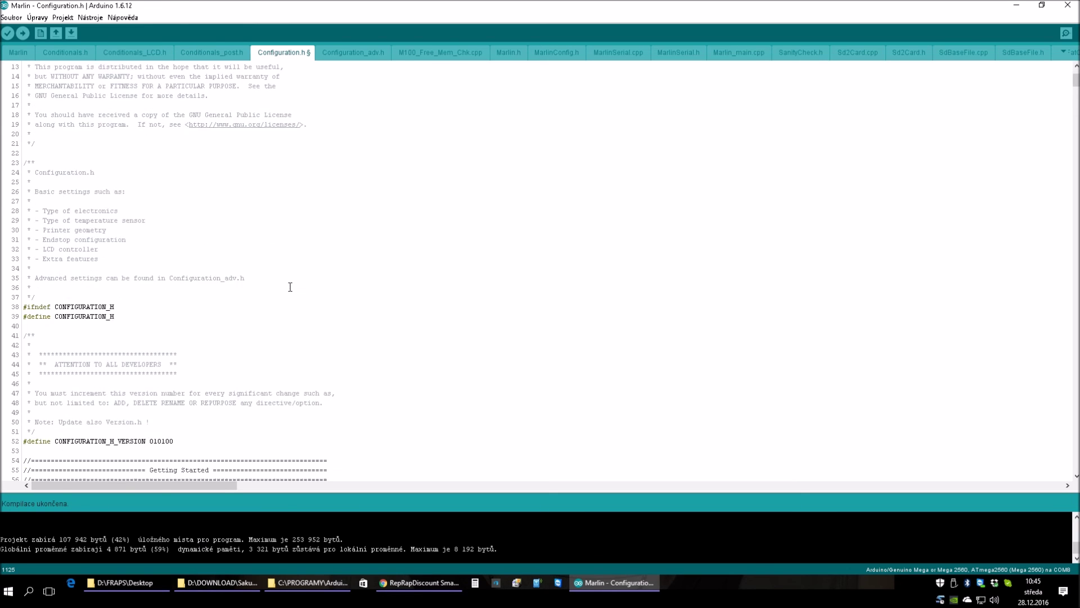
pyautogui.scroll(7, 526, 278)
pyautogui.scroll(2, 488, 296)
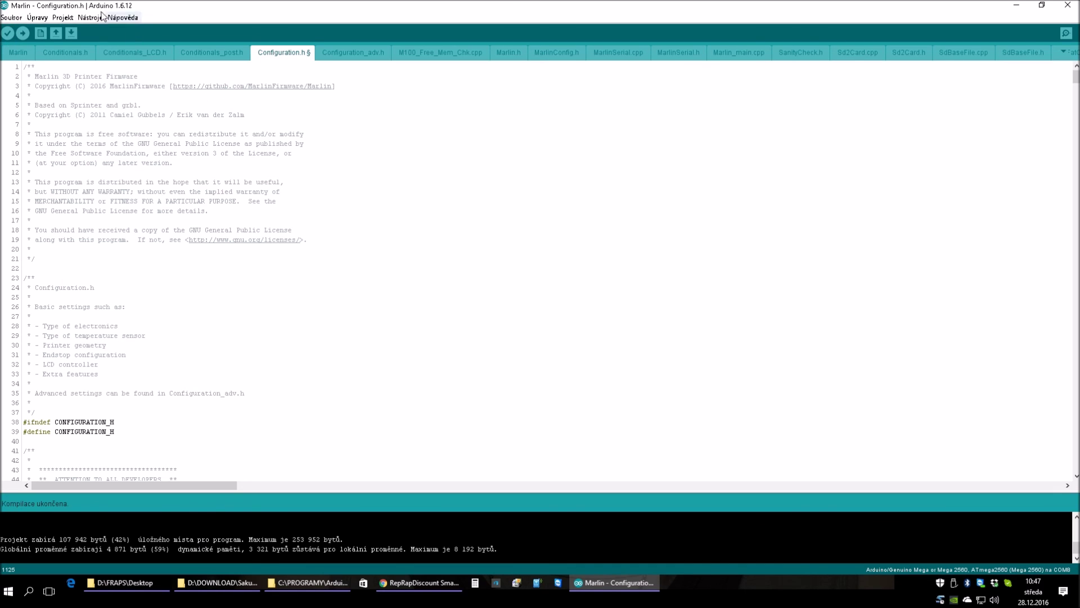
# Check the development board, processor and serial port selections used for uploading the firmware.
pyautogui.click(90, 18)
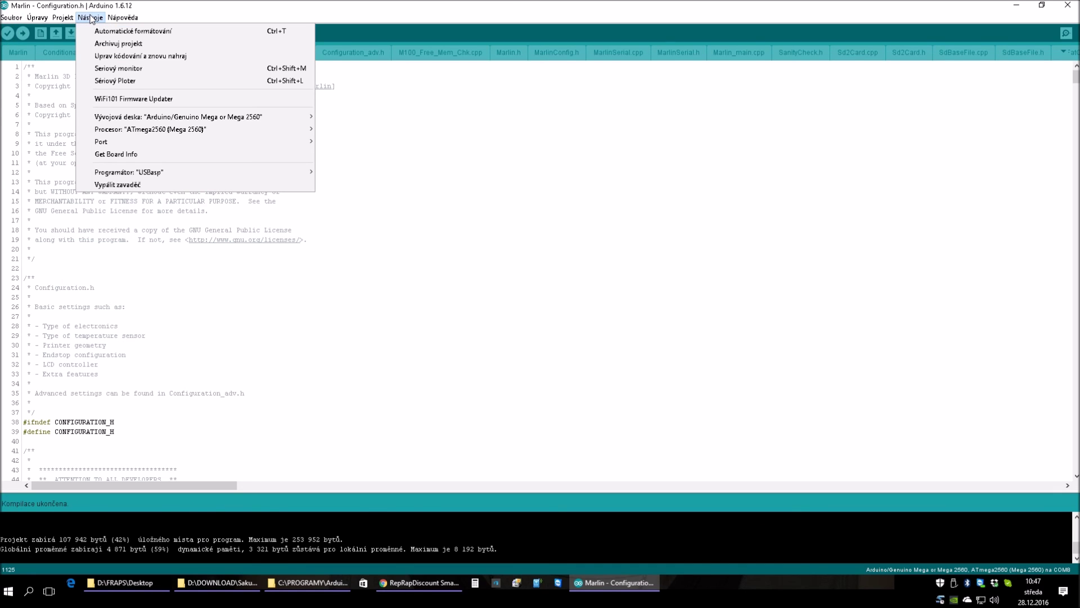
pyautogui.moveTo(161, 118)
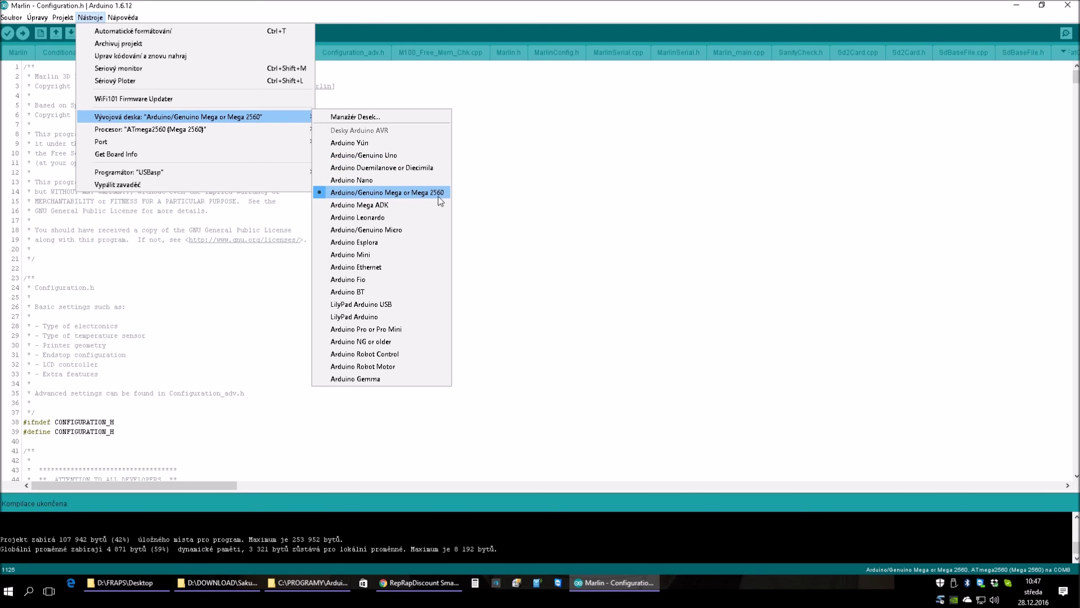
pyautogui.moveTo(115, 130)
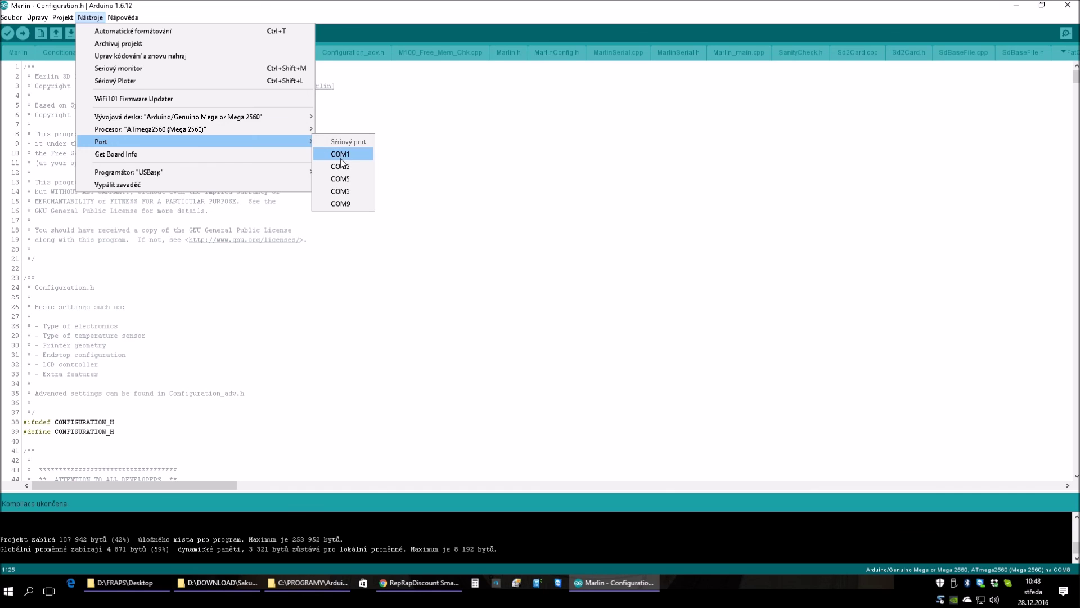
pyautogui.click(198, 6)
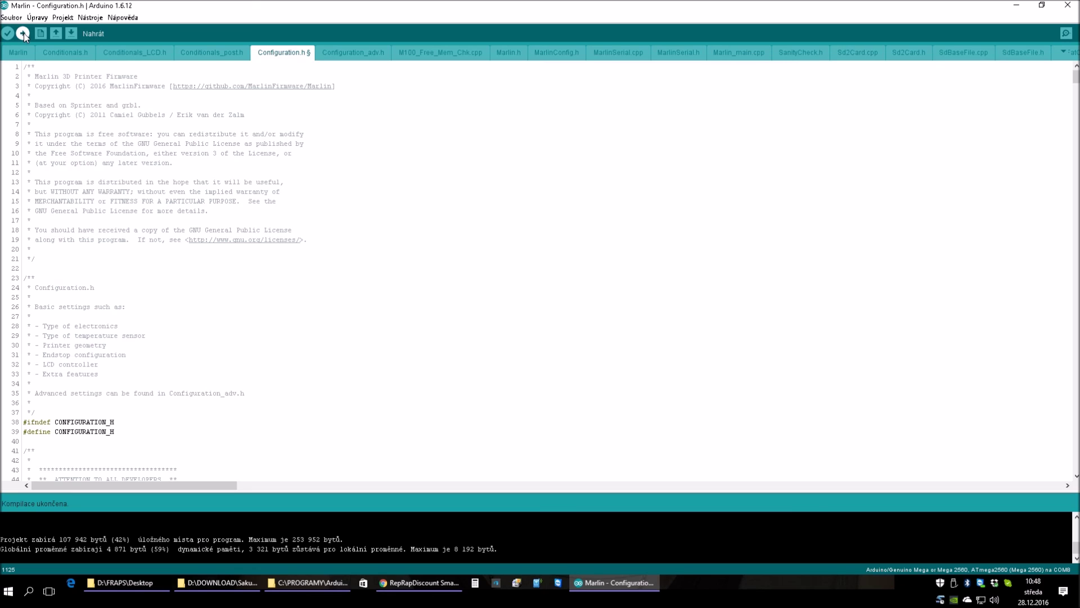
pyautogui.click(92, 18)
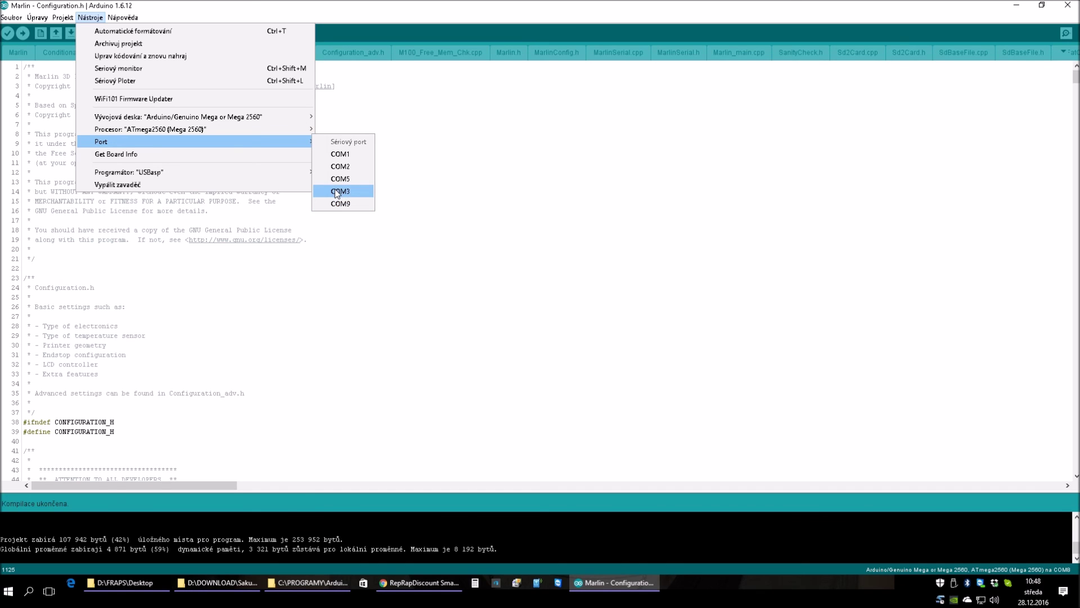
pyautogui.moveTo(213, 148)
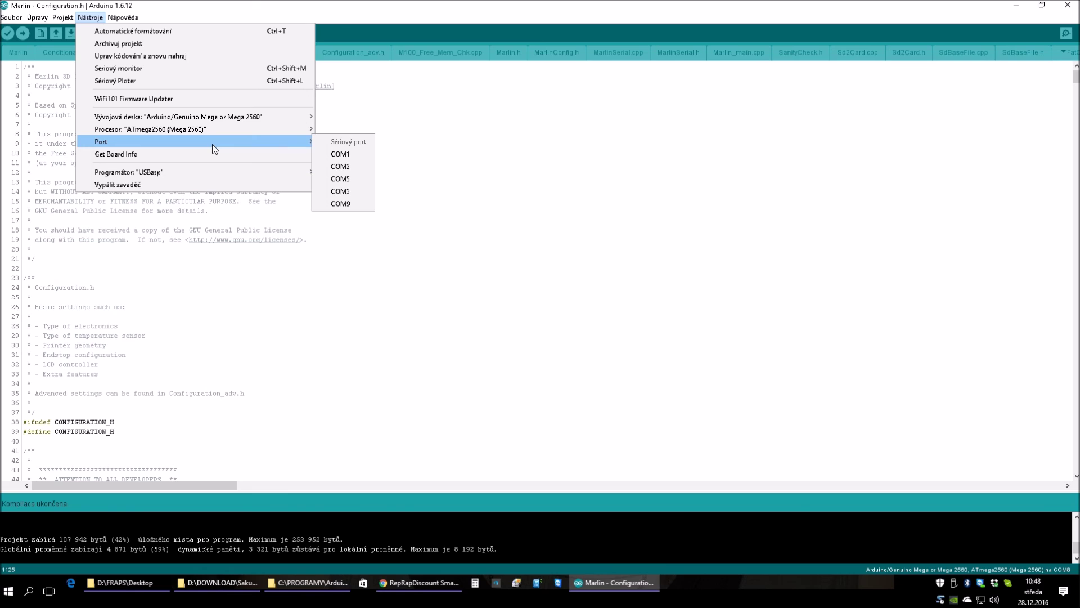
# Export the compiled binary of the Marlin project.
pyautogui.click(35, 17)
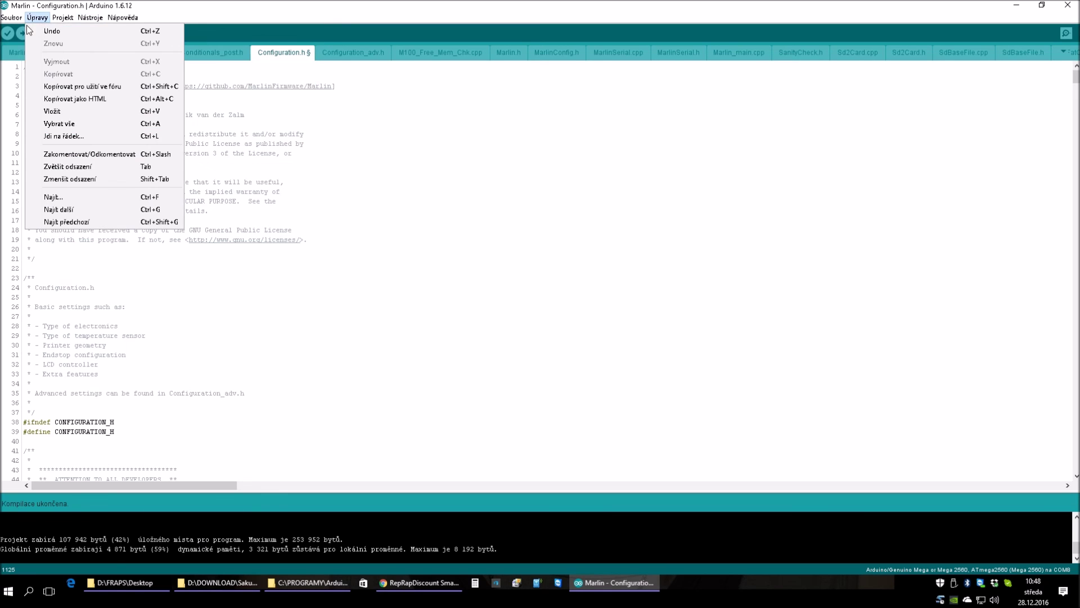
pyautogui.moveTo(123, 18)
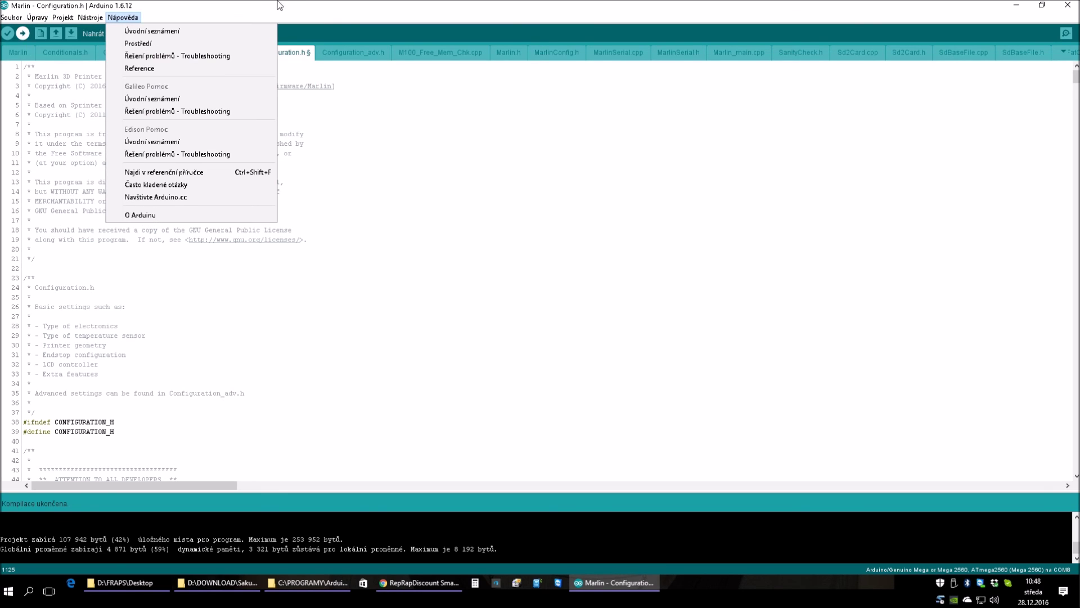
pyautogui.moveTo(89, 17)
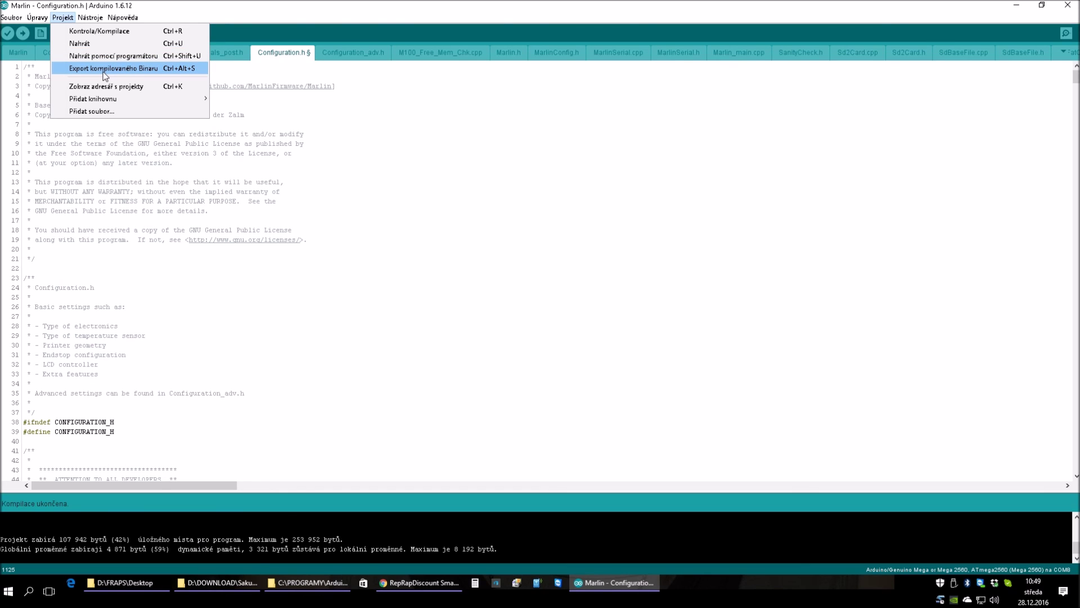
pyautogui.click(103, 70)
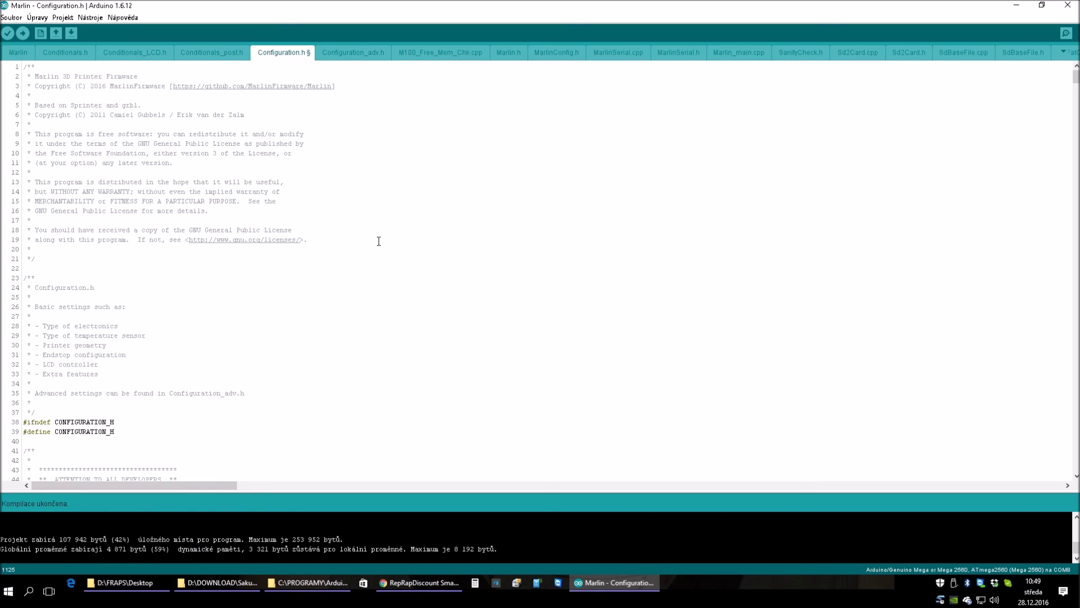
# Minimize the Arduino IDE and close the Arduino1612 program folder window.
pyautogui.click(1017, 6)
pyautogui.click(1017, 6)
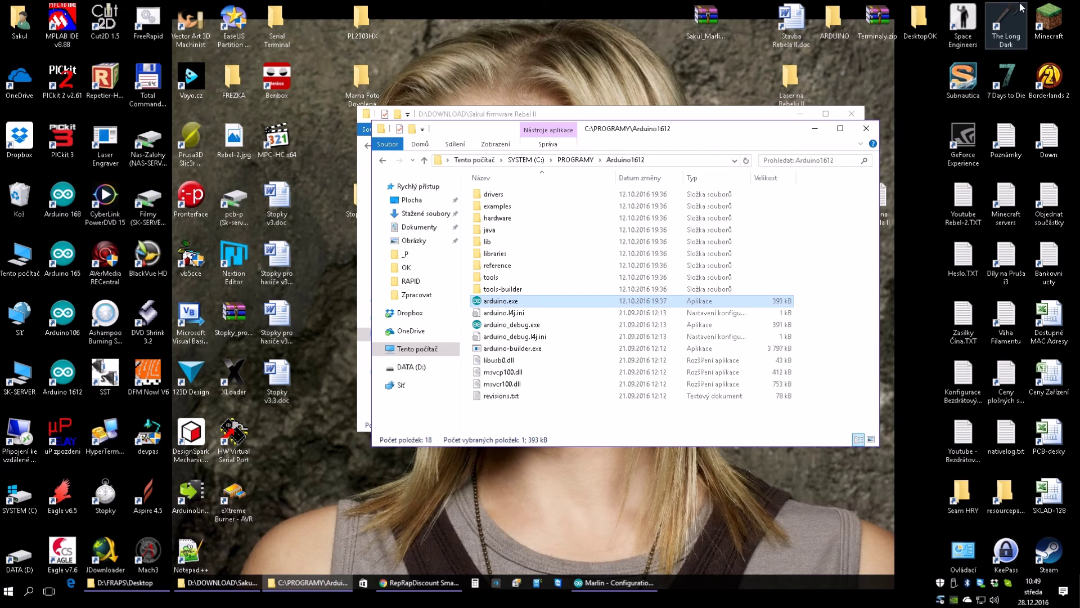
pyautogui.moveTo(608, 131); pyautogui.dragTo(482, 125)
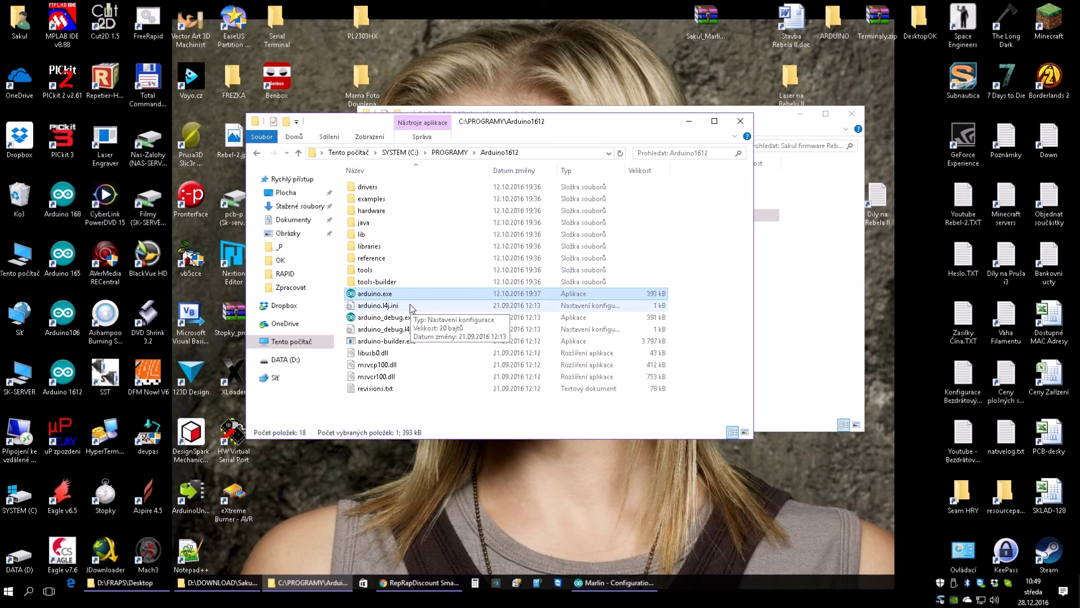
pyautogui.click(740, 121)
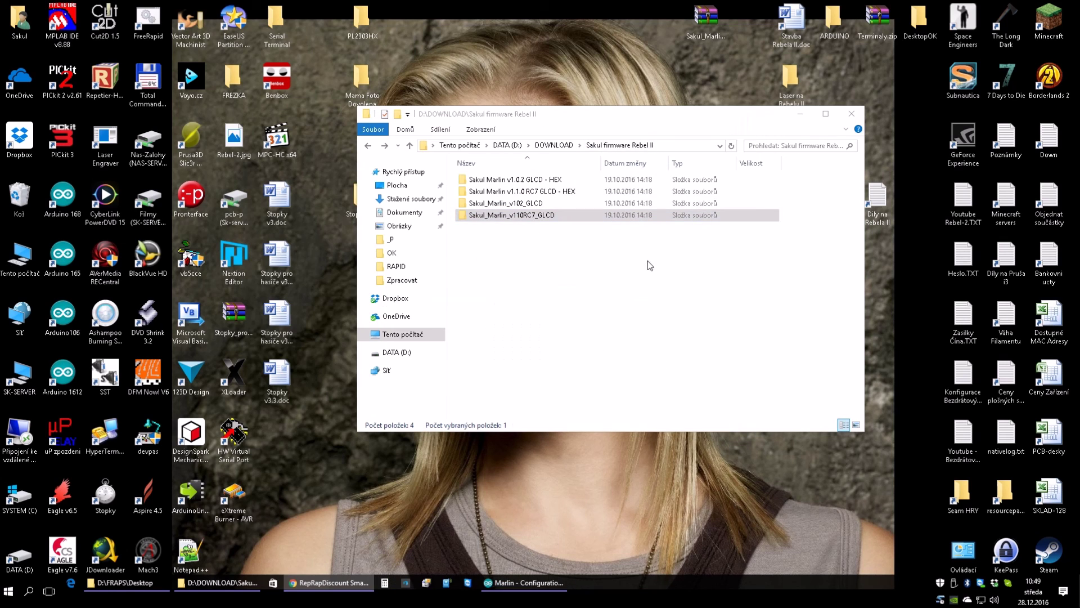
# Open the Marlin project folder in OneDrive under Projekty, ARDUINO, Arduino v1612, Marlin_RC7_GLCD.
pyautogui.doubleClick(19, 82)
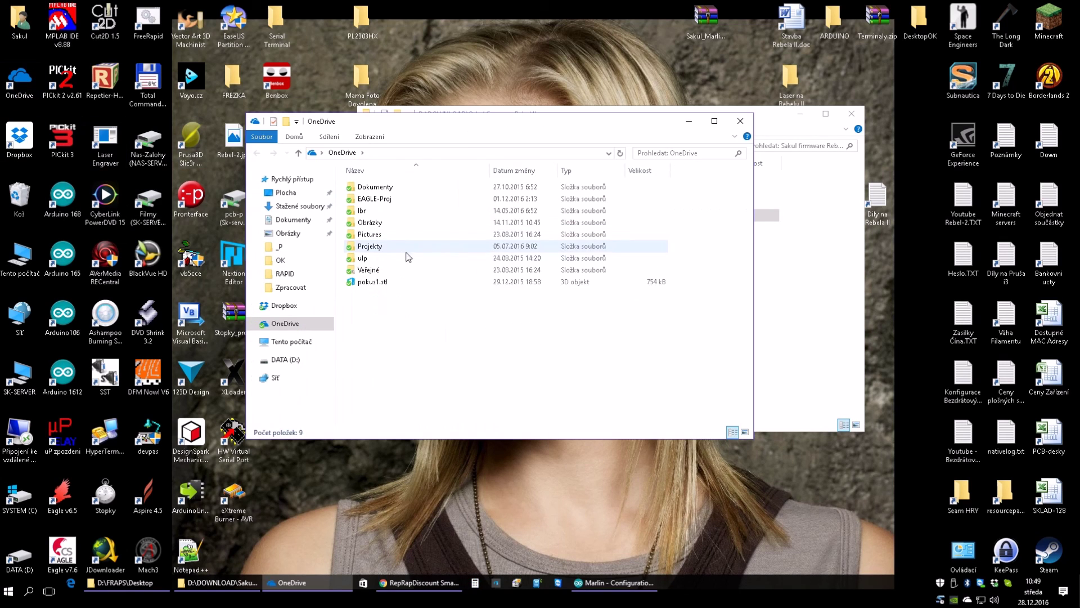
pyautogui.doubleClick(371, 247)
pyautogui.doubleClick(374, 186)
pyautogui.doubleClick(385, 222)
pyautogui.click(386, 212)
pyautogui.doubleClick(386, 212)
pyautogui.doubleClick(363, 200)
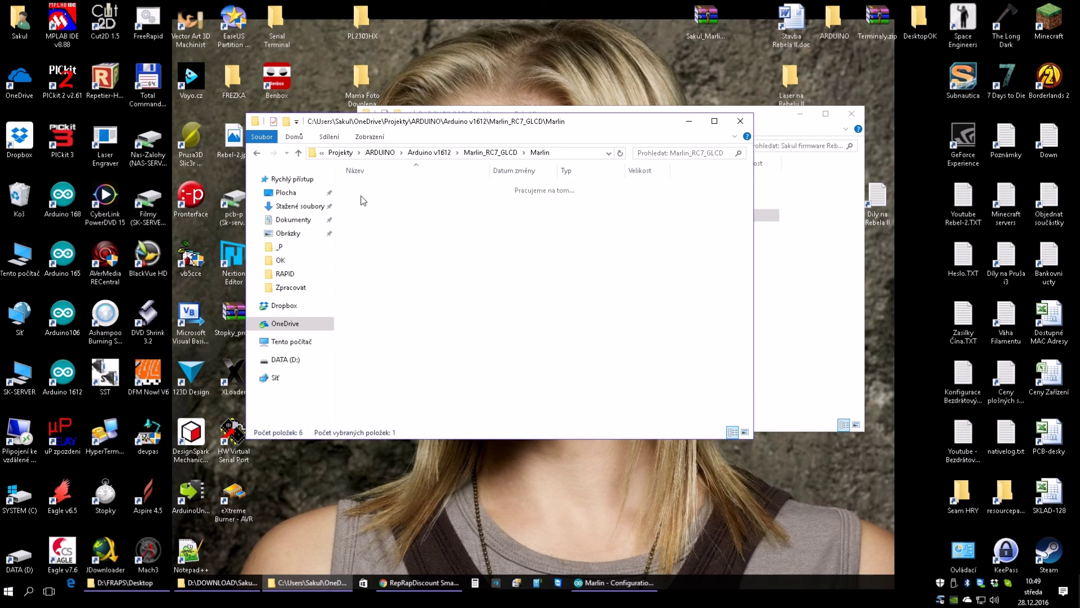
# Find the exported files Marlin.ino.mega.hex and Marlin.ino.with_bootloader.mega.hex in the Marlin folder and compare them.
pyautogui.scroll(-6, 471, 273)
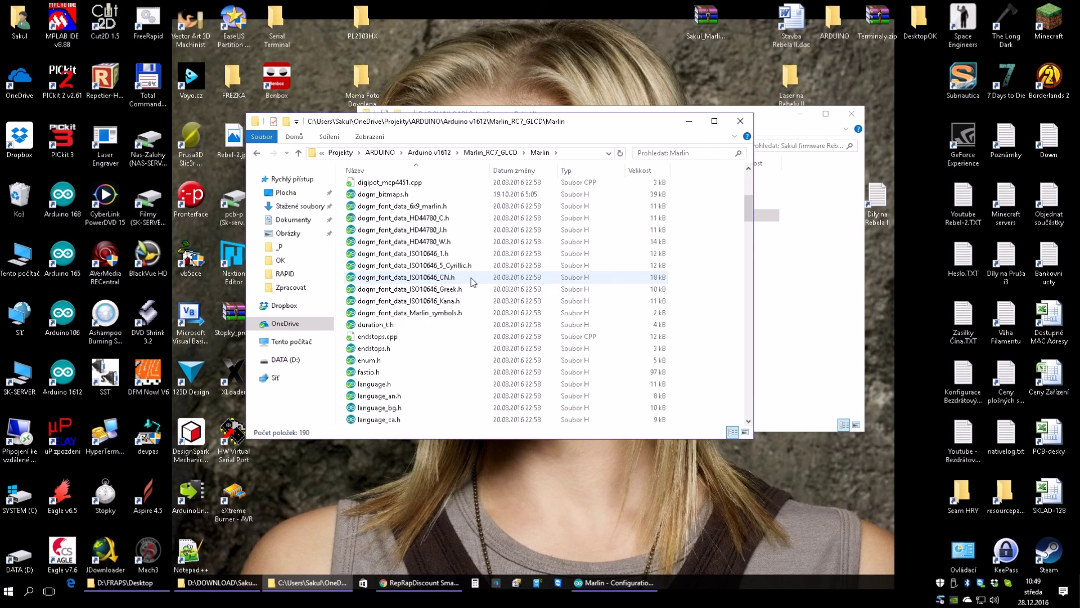
pyautogui.scroll(-9, 471, 276)
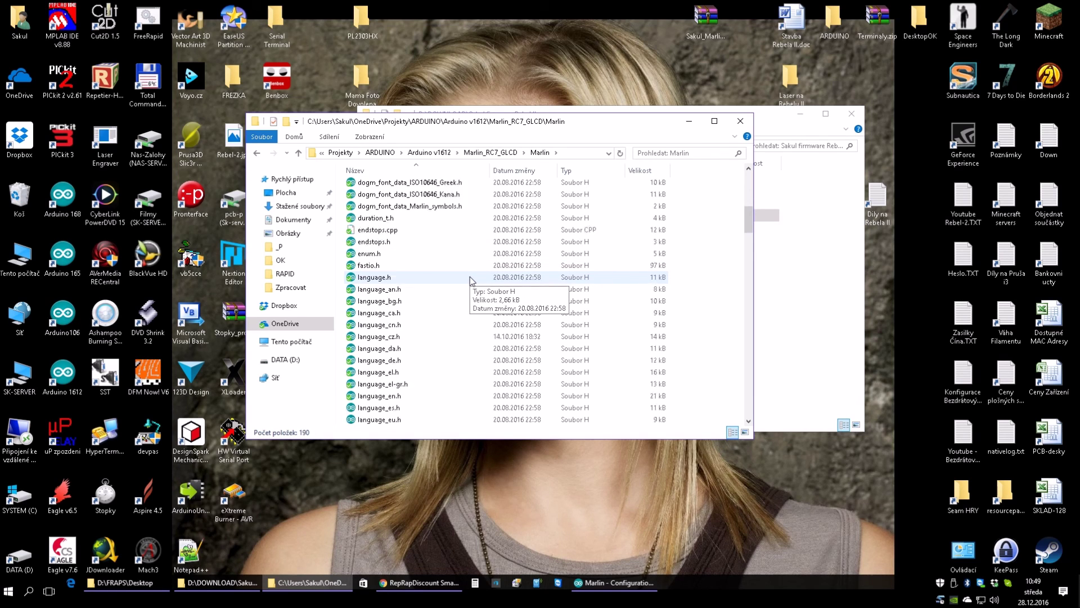
pyautogui.scroll(-5, 469, 276)
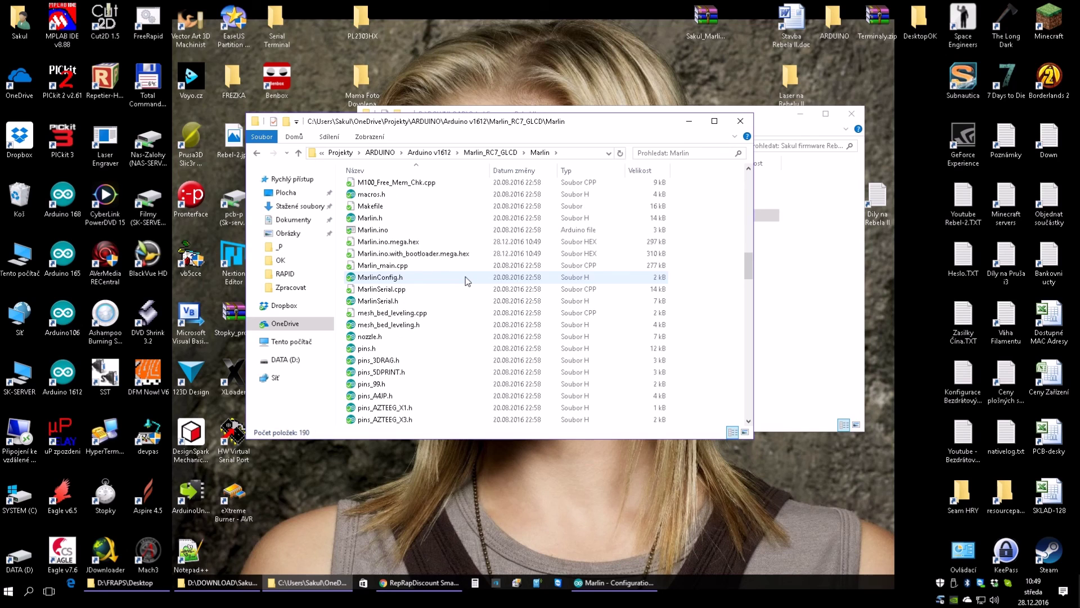
pyautogui.click(422, 243)
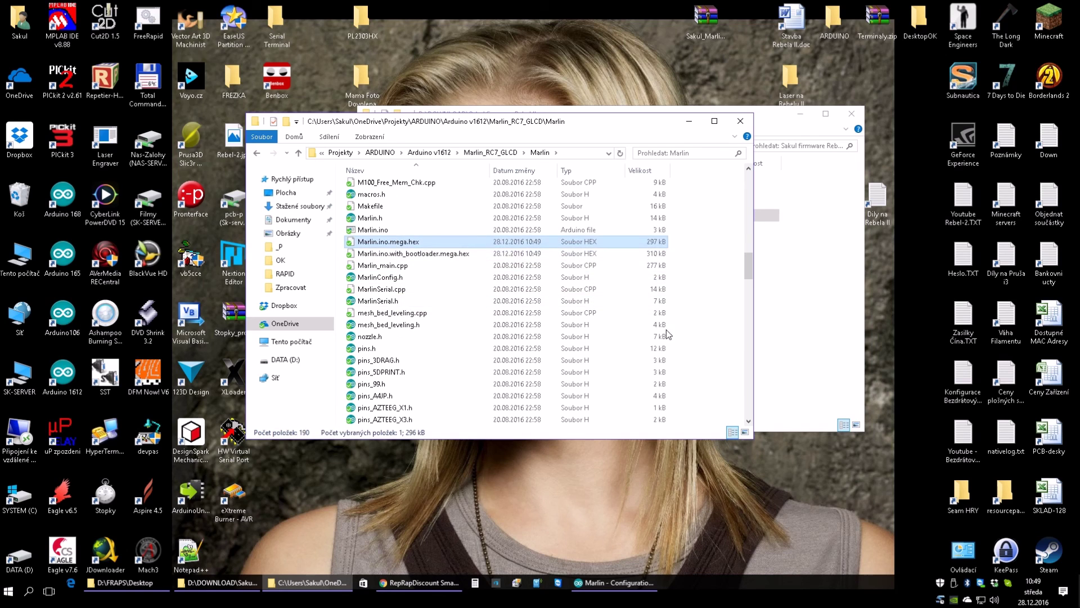
pyautogui.click(381, 256)
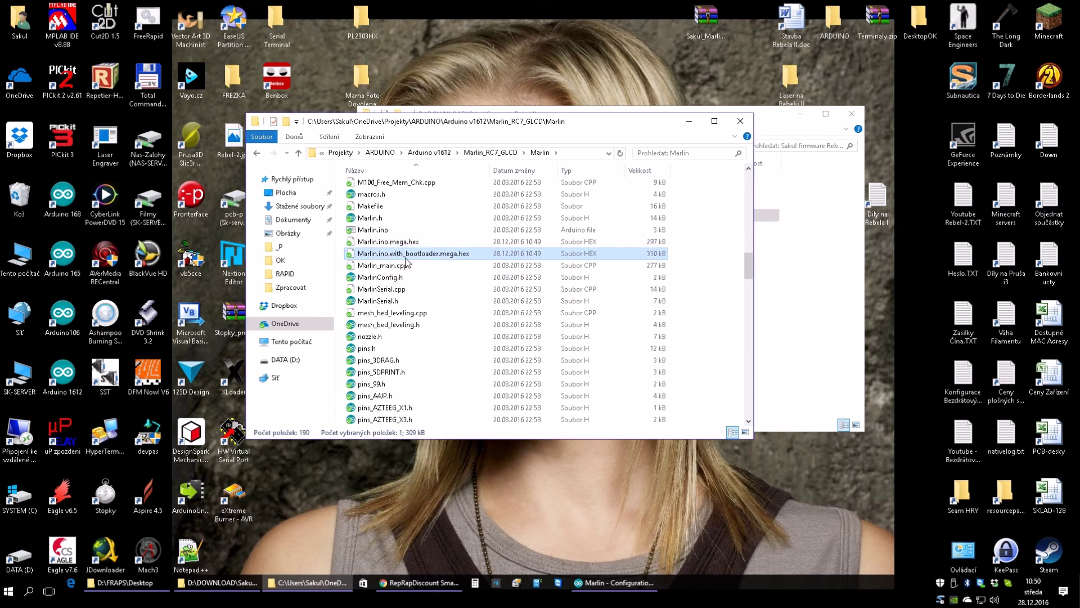
pyautogui.click(394, 243)
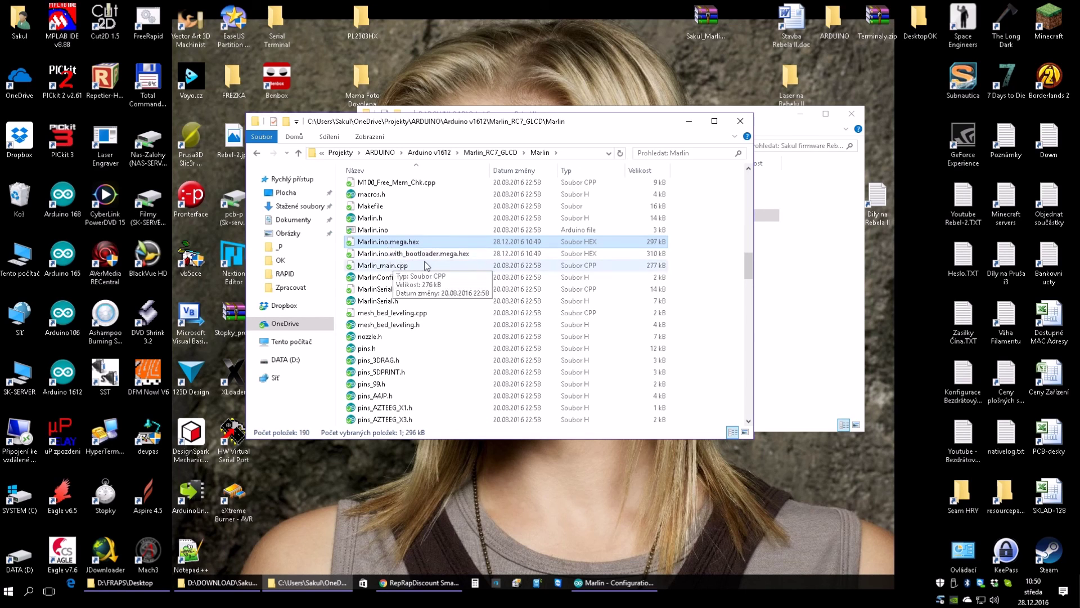
pyautogui.click(429, 258)
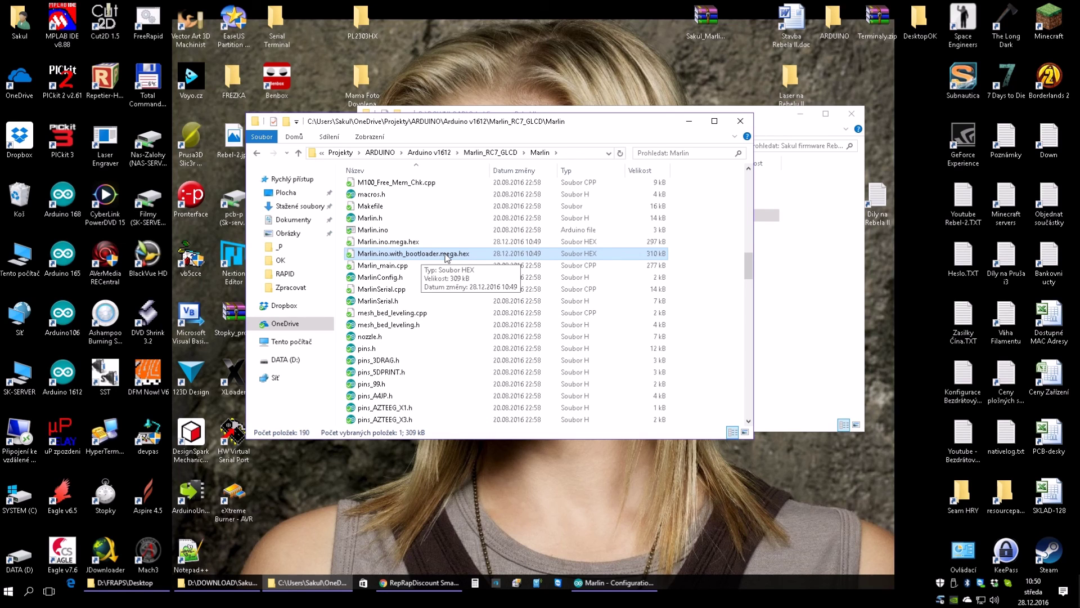
# Pick out the XLoader shortcut and the Marlin.ino.mega.hex file, and close the Marlin folder without renaming anything.
pyautogui.click(237, 372)
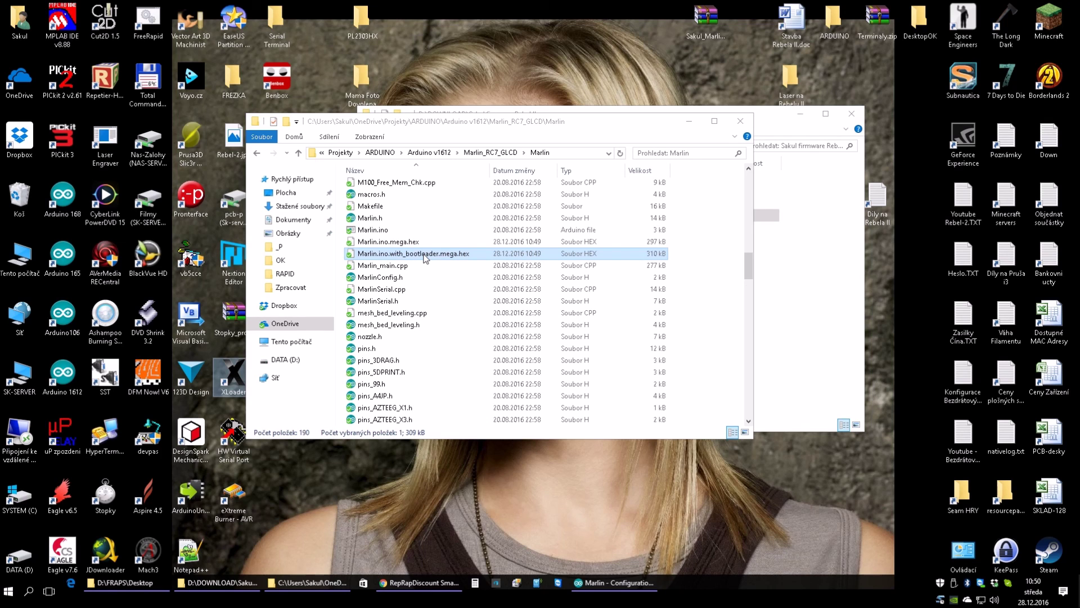
pyautogui.click(388, 242)
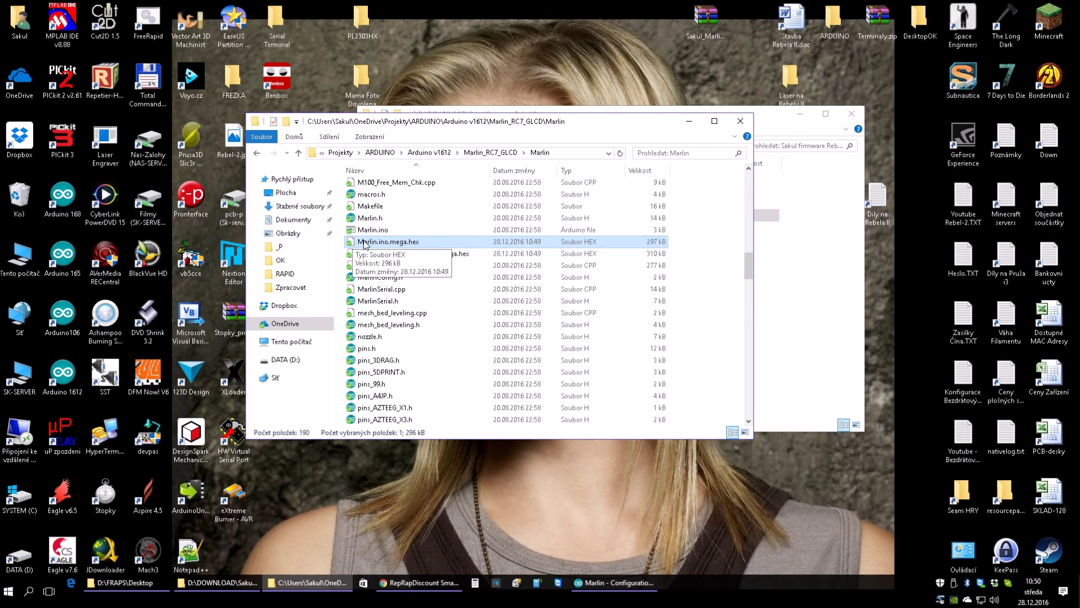
pyautogui.click(366, 243)
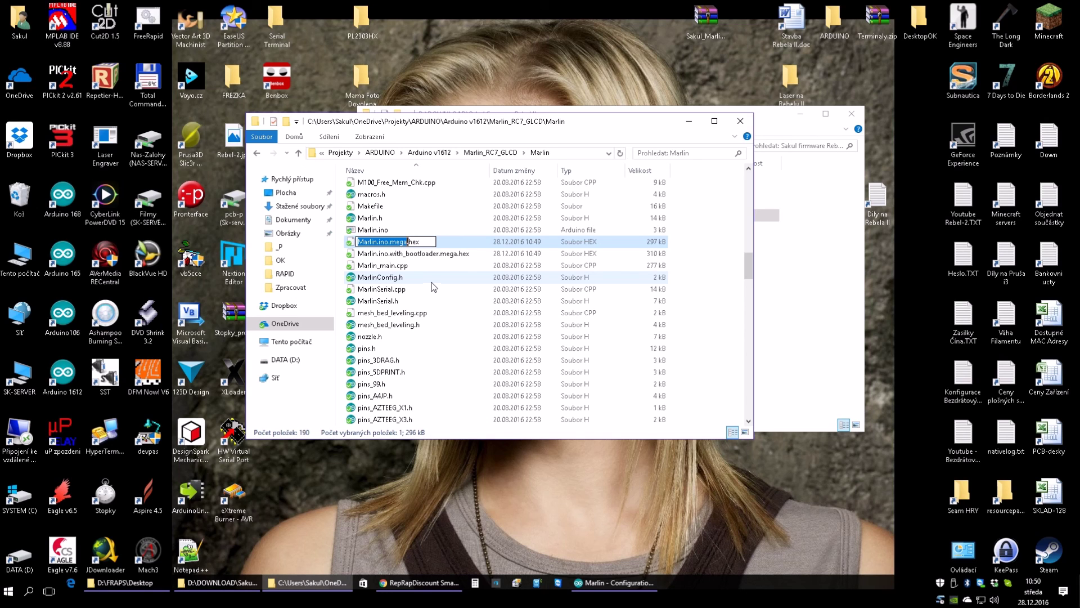
pyautogui.click(436, 278)
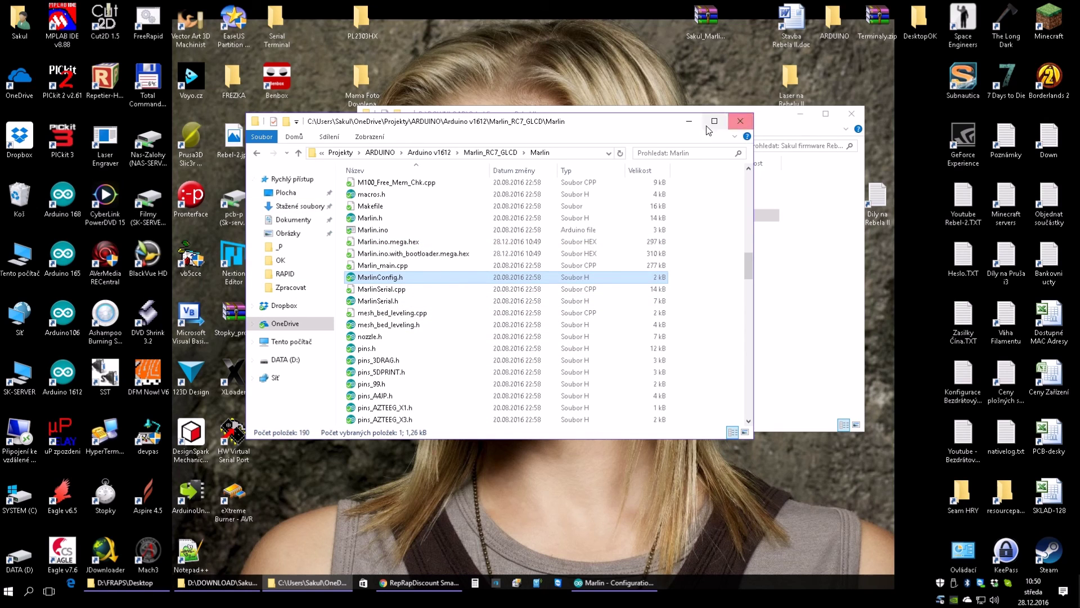
pyautogui.click(740, 121)
# Start XLoader.exe from the XLoader folder inside Sakul Marlin v1.1.0 RC7 GLCD - HEX.
pyautogui.moveTo(684, 119); pyautogui.dragTo(627, 153)
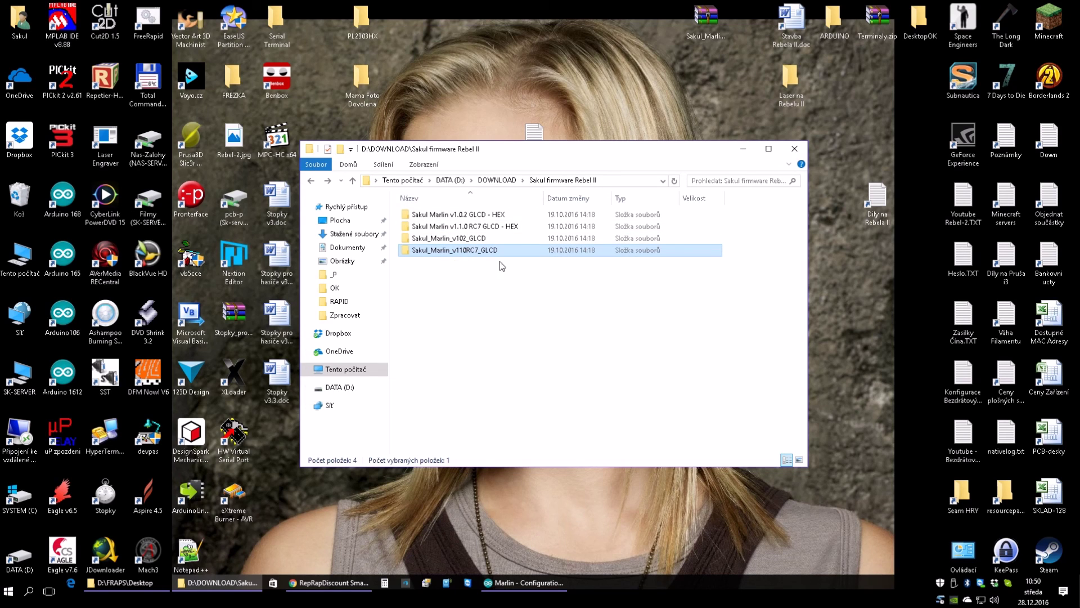
pyautogui.click(467, 228)
pyautogui.doubleClick(466, 227)
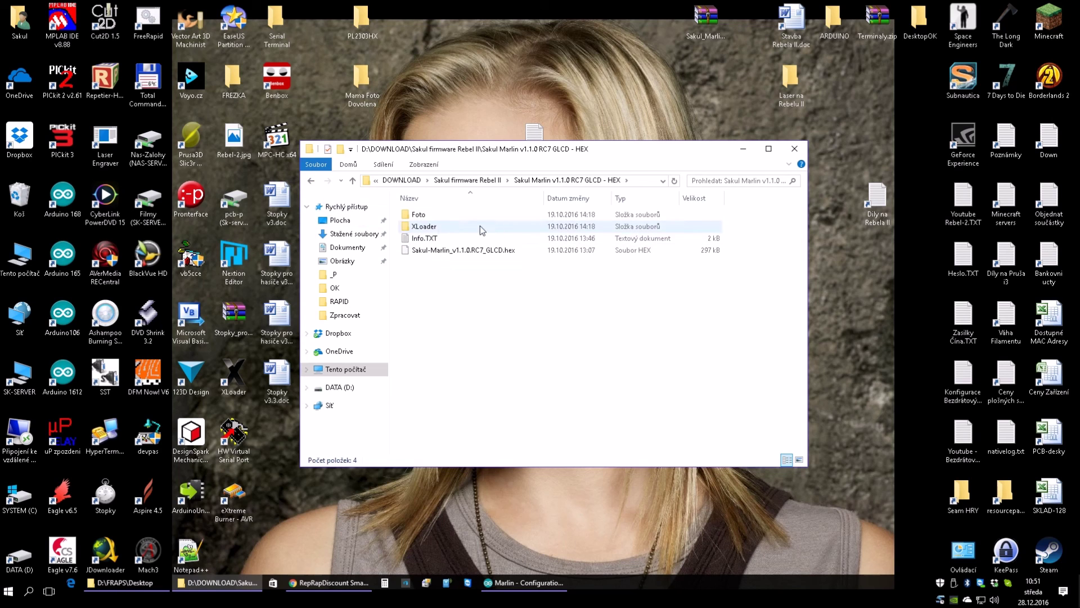
pyautogui.doubleClick(428, 226)
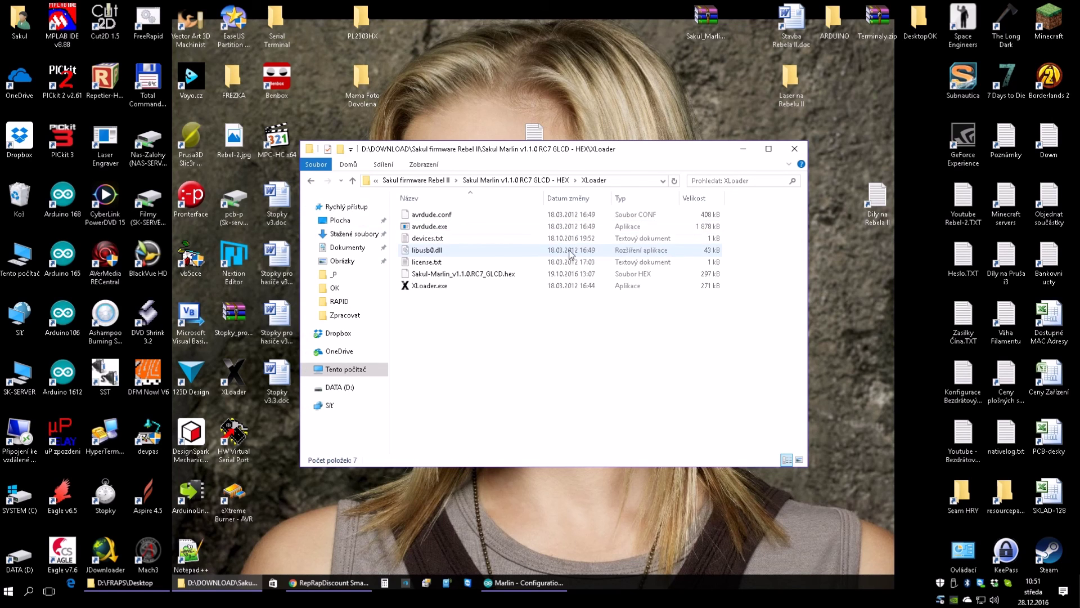
pyautogui.doubleClick(431, 286)
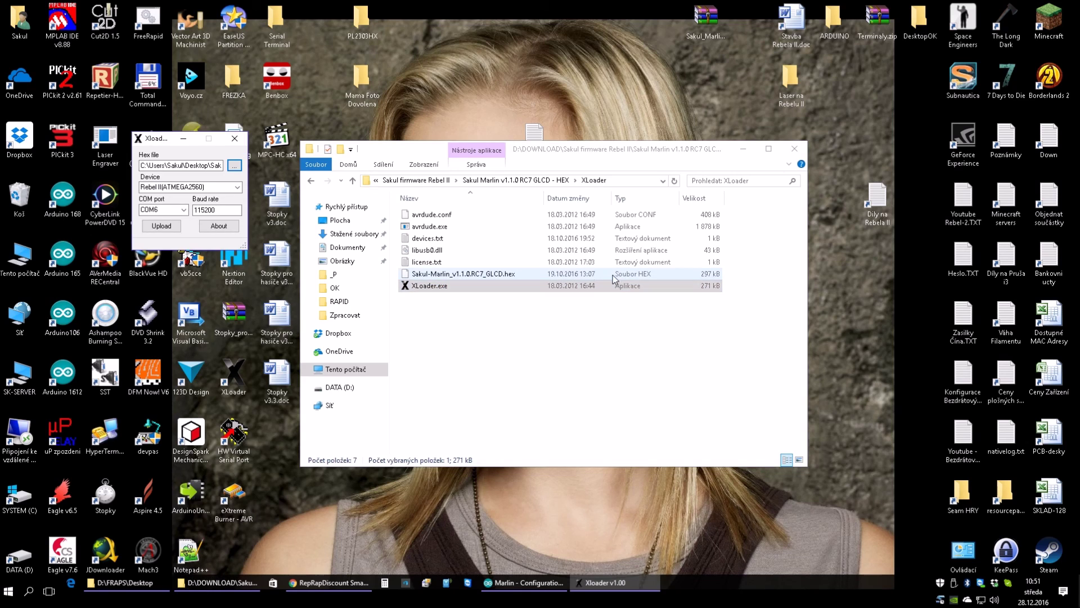
# Load Sakul-Marlin_v1.1.0.RC7_GLCD.hex as the hex file in XLoader.
pyautogui.moveTo(179, 138); pyautogui.dragTo(481, 63)
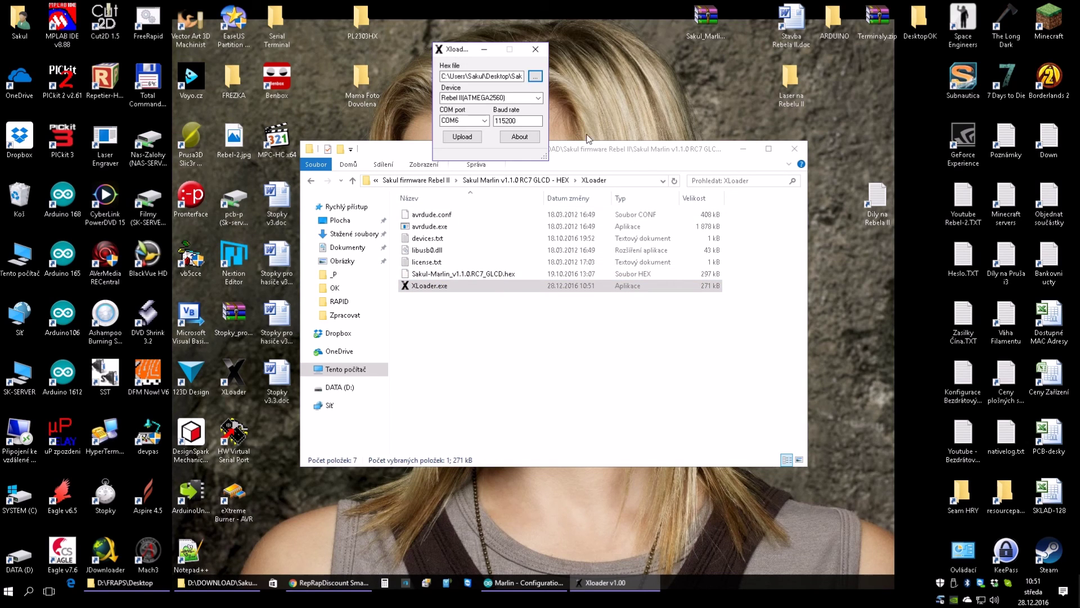
pyautogui.click(535, 77)
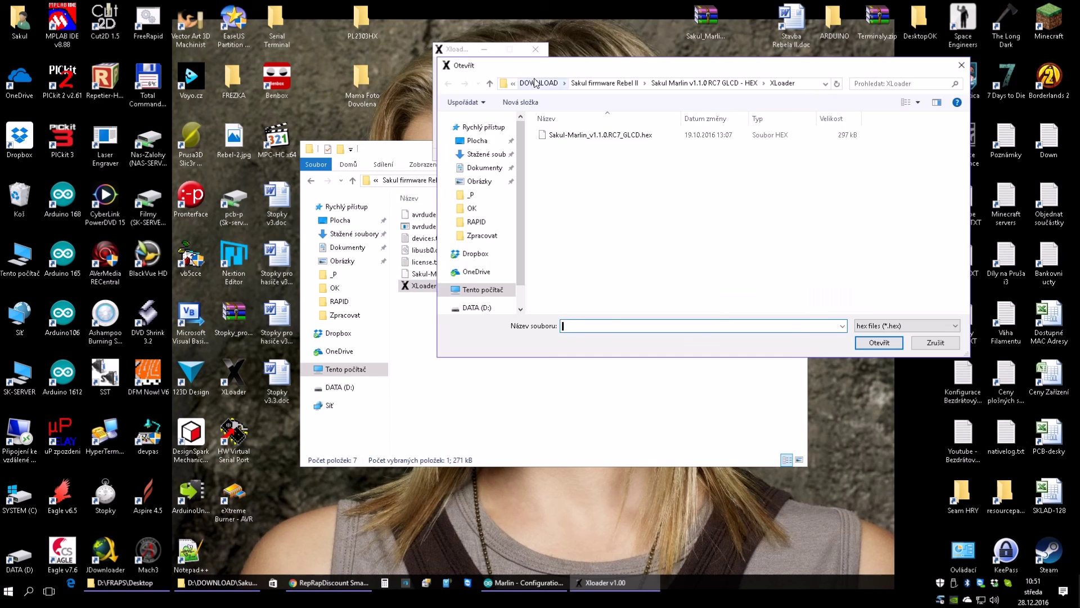
pyautogui.click(583, 135)
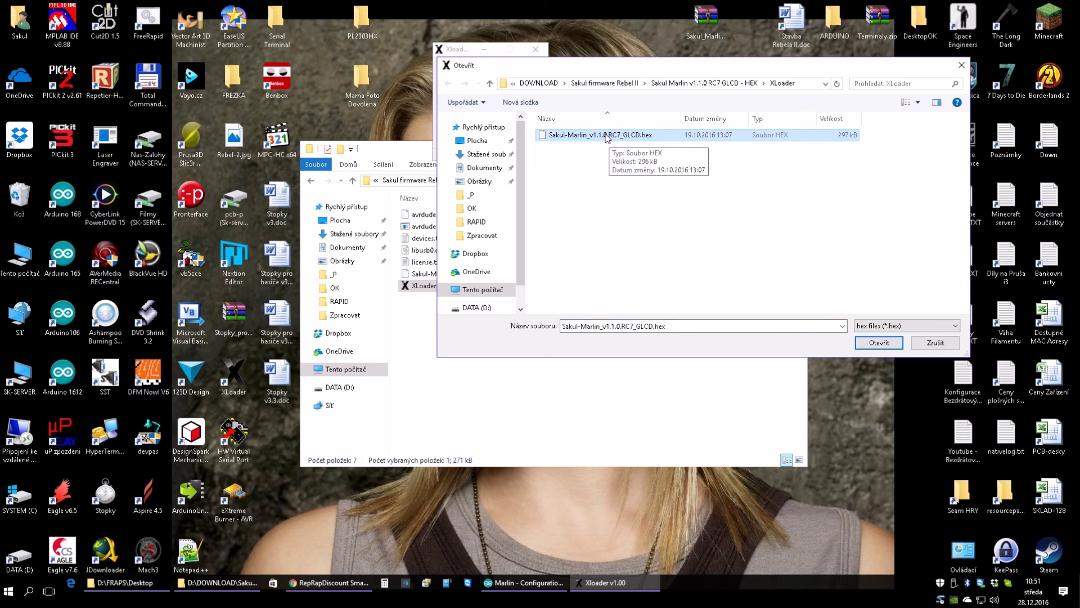
pyautogui.click(878, 343)
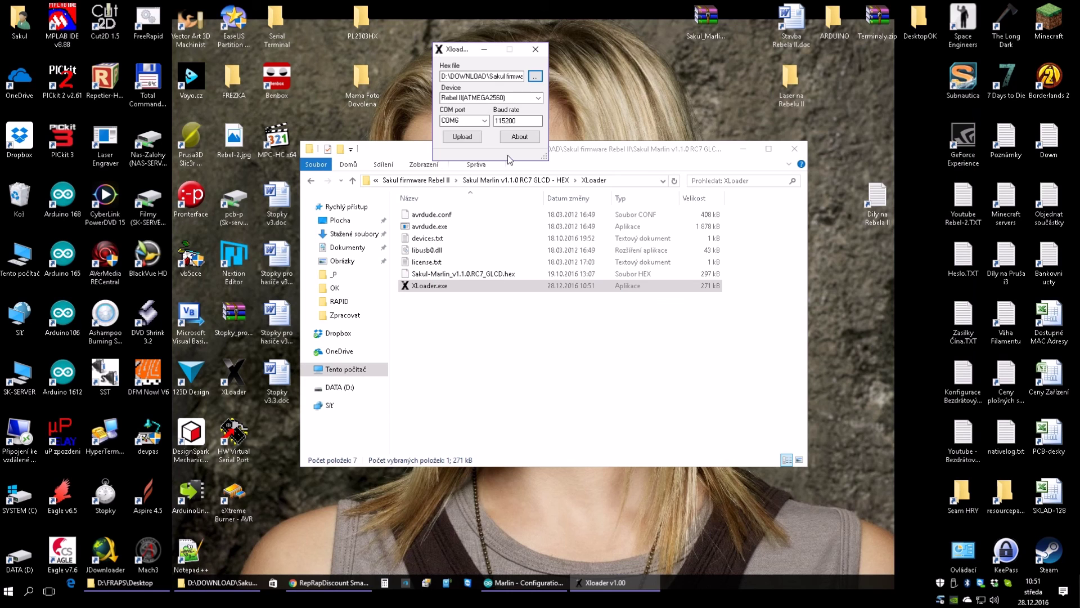
# Choose Rebel II(ATMEGA2560) as the upload device and check the available COM ports.
pyautogui.click(539, 98)
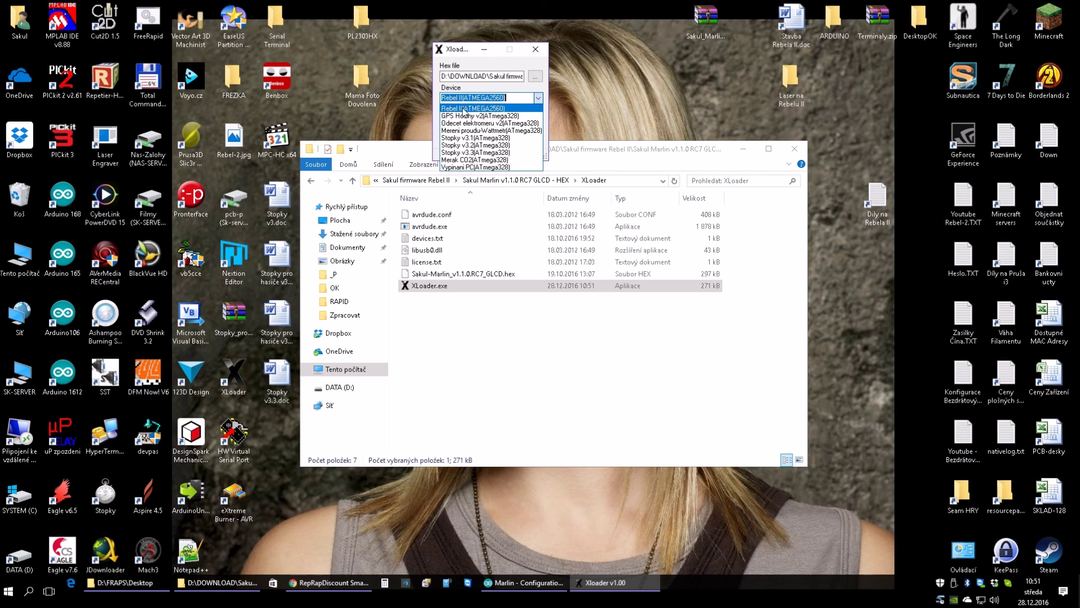
pyautogui.click(464, 109)
pyautogui.click(485, 121)
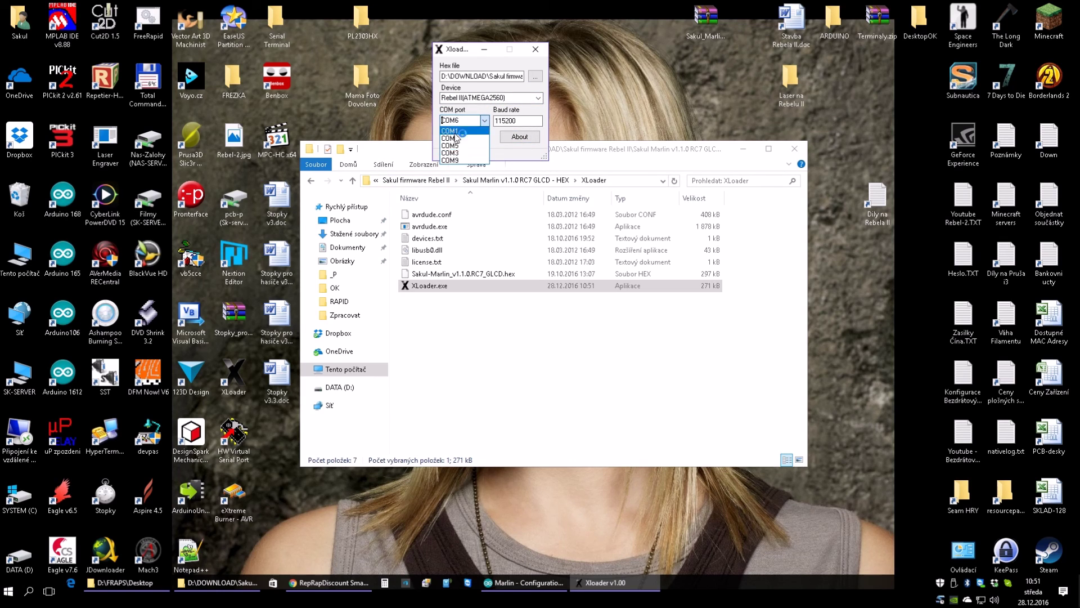
pyautogui.click(490, 123)
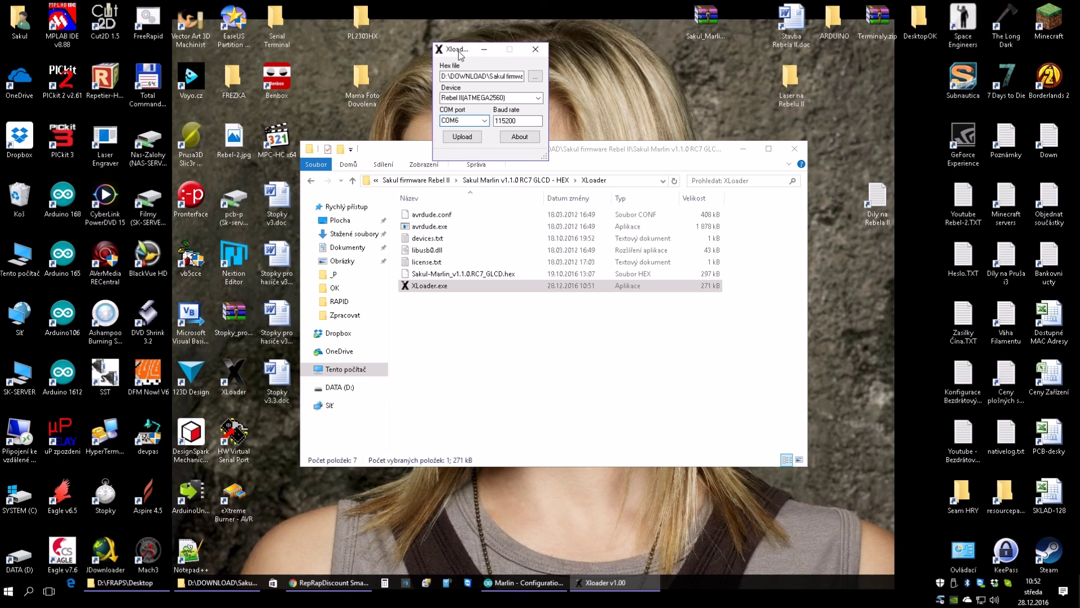
# Close XLoader and the firmware download folder, and switch back to the Marlin project in the Arduino IDE.
pyautogui.click(536, 50)
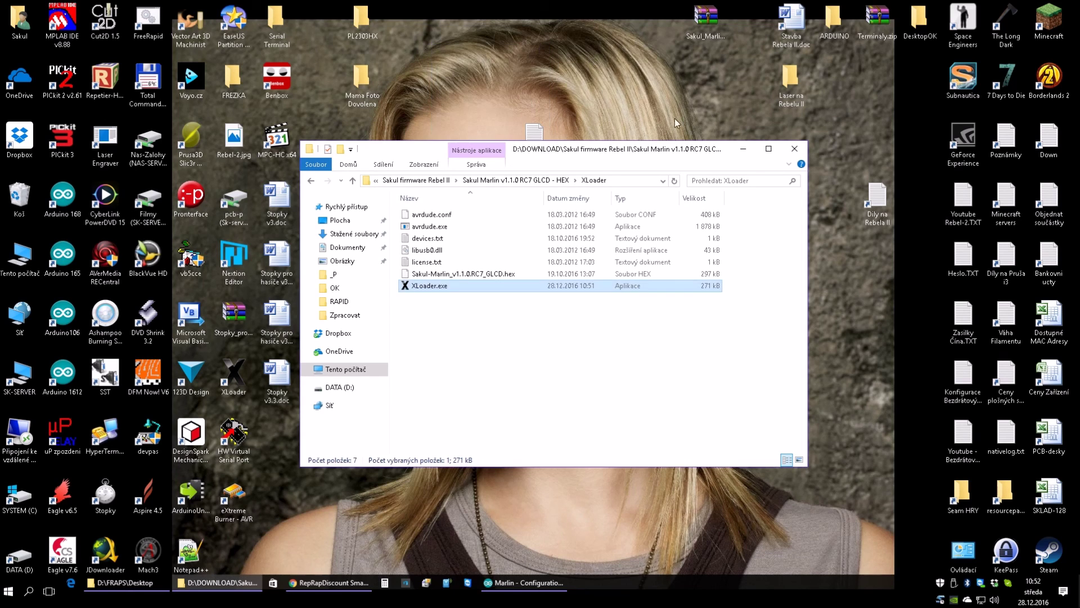
pyautogui.click(311, 181)
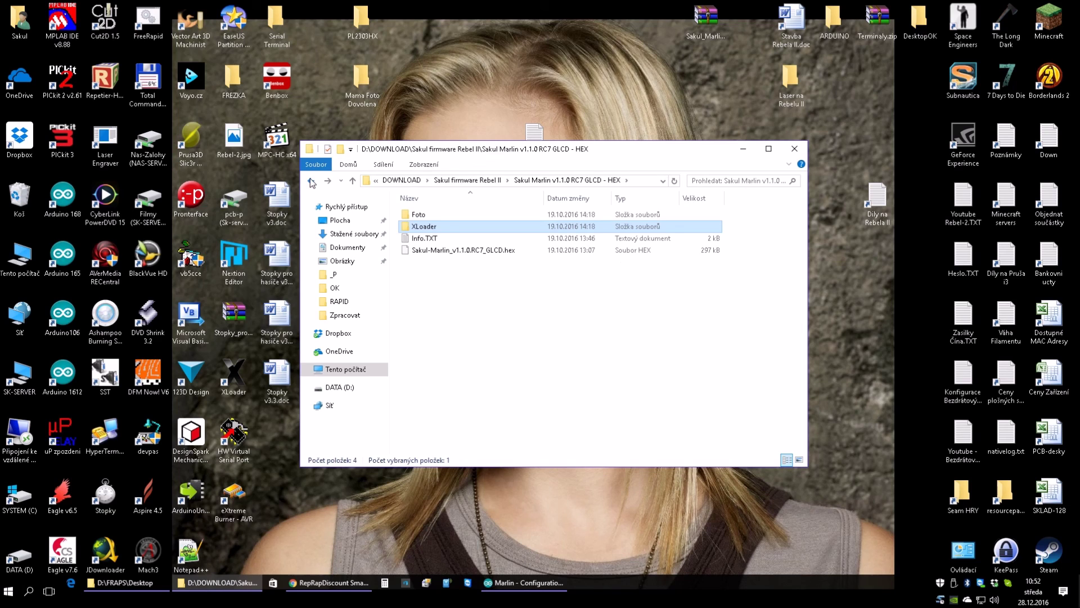
pyautogui.click(311, 180)
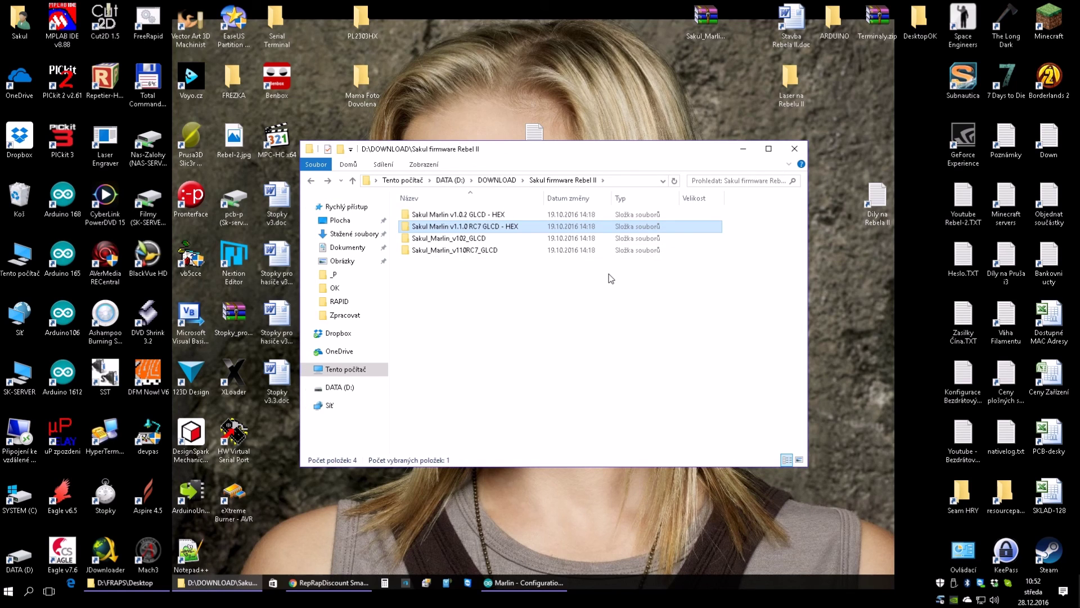
pyautogui.click(311, 181)
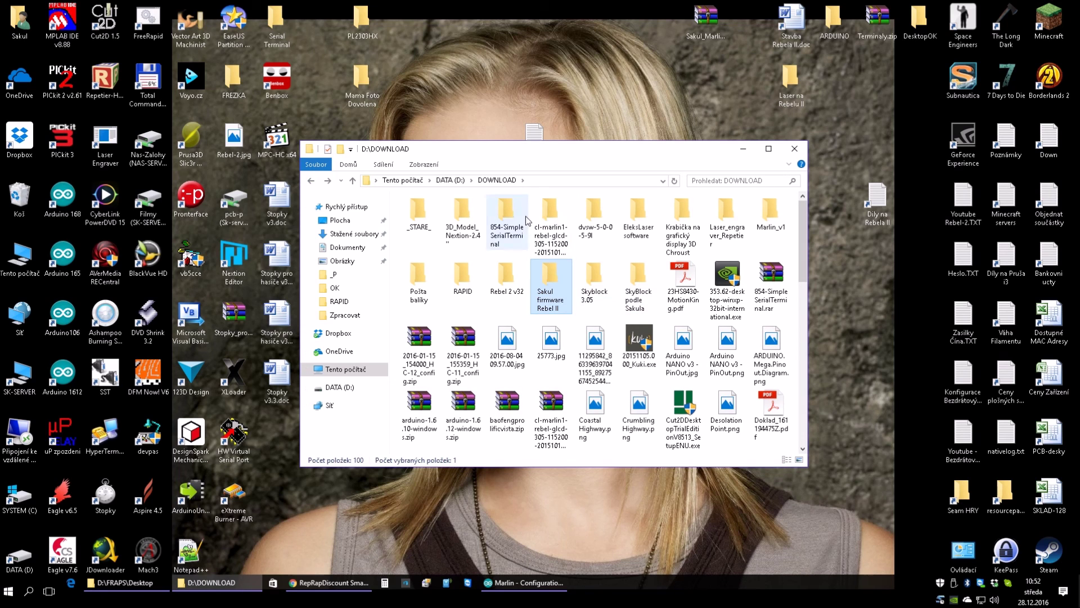
pyautogui.click(794, 149)
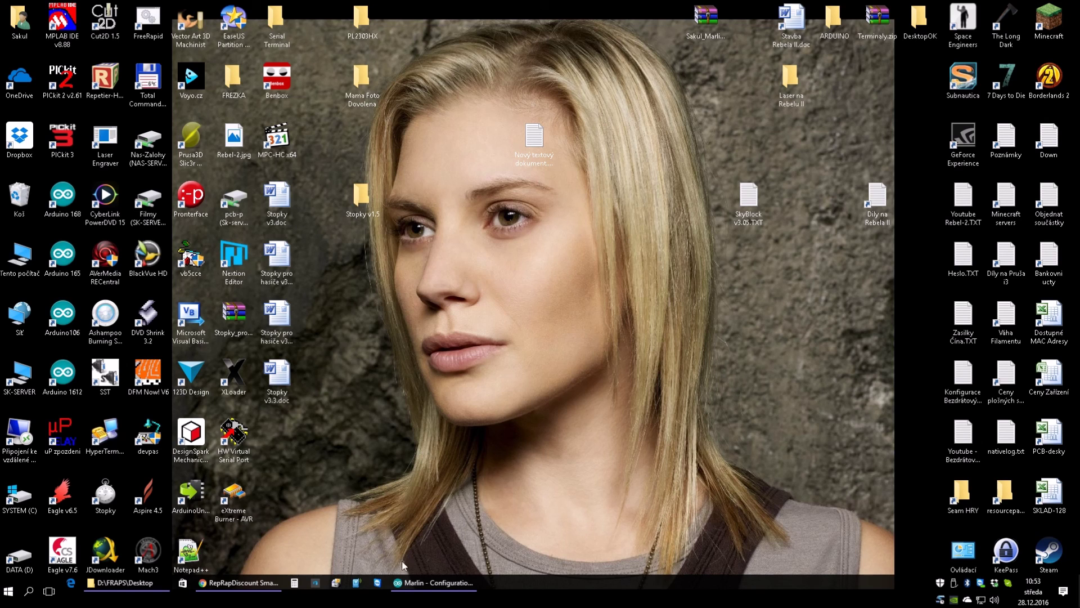
pyautogui.click(416, 583)
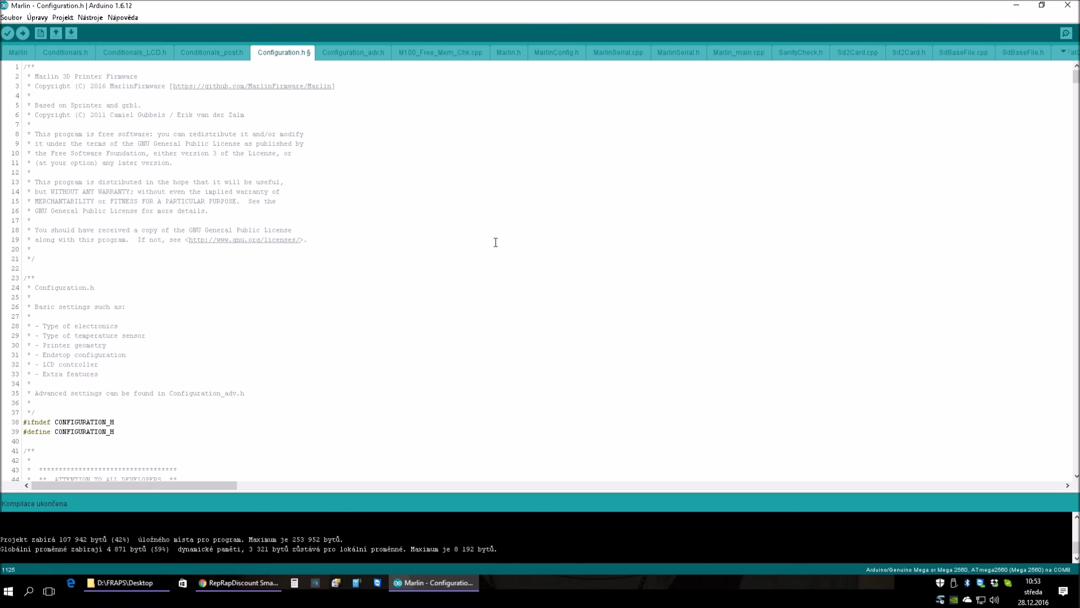